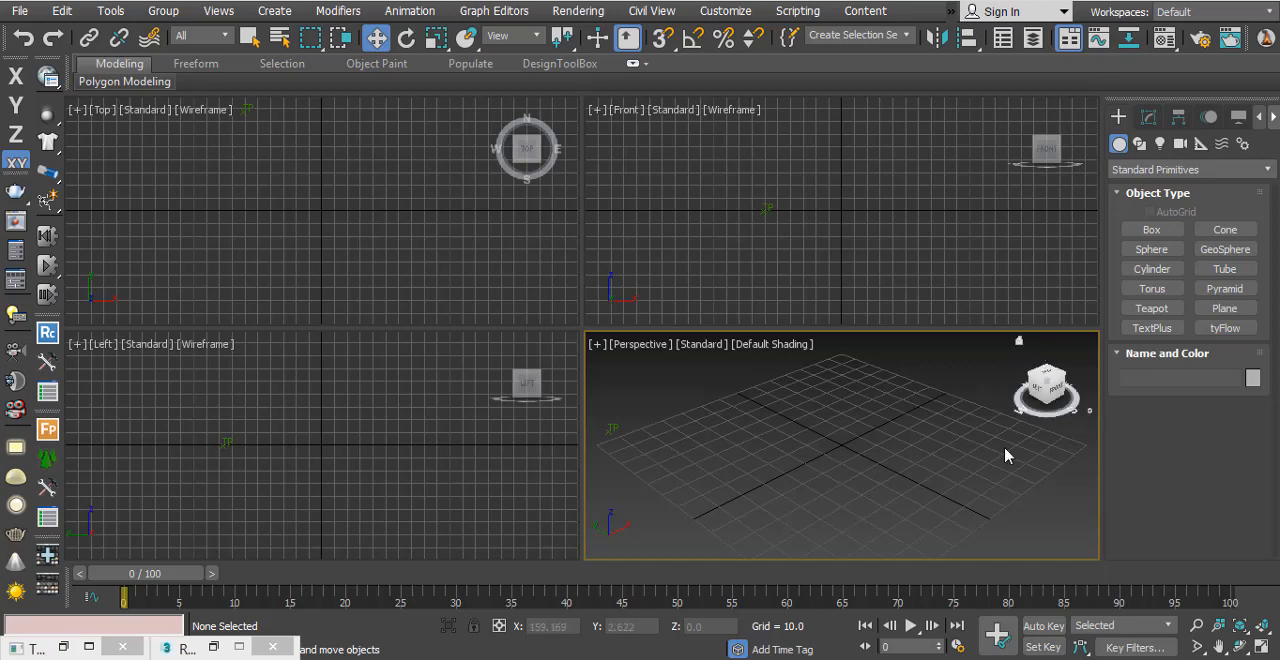
Step: Create a box about 148 long, 94 wide and 23 high in the perspective view
left_click(1148, 232)
key("alt+w")
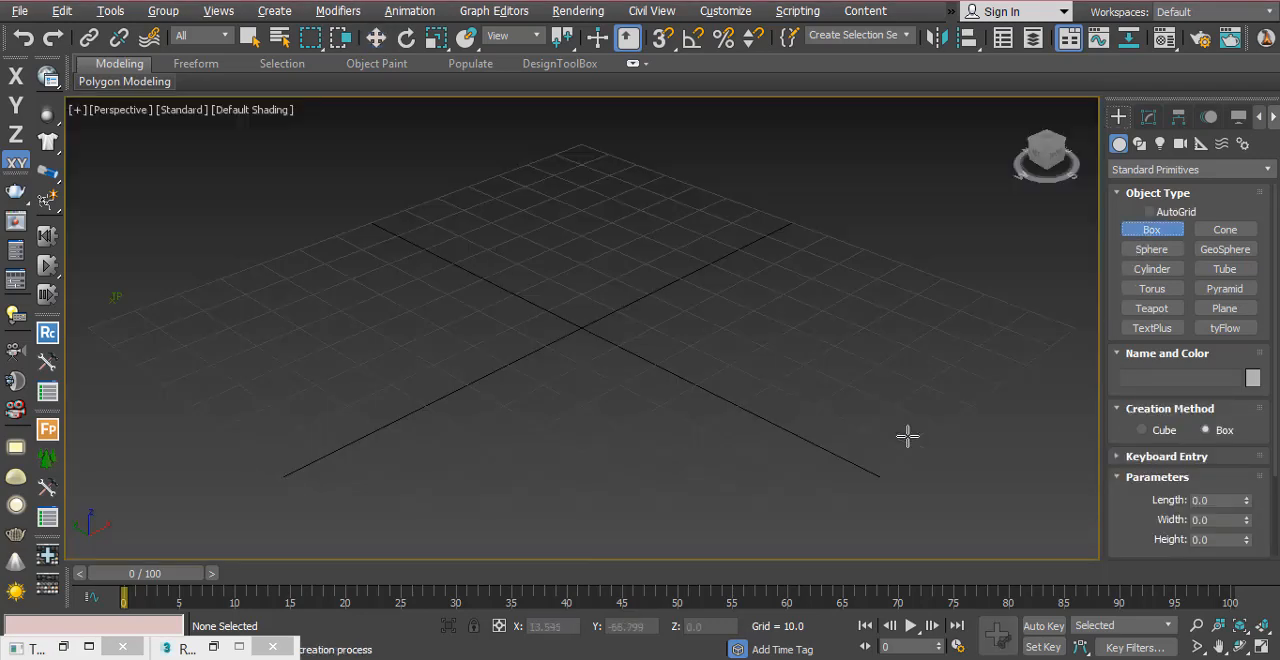
left_click_drag(586, 137, 837, 551)
left_click(815, 474)
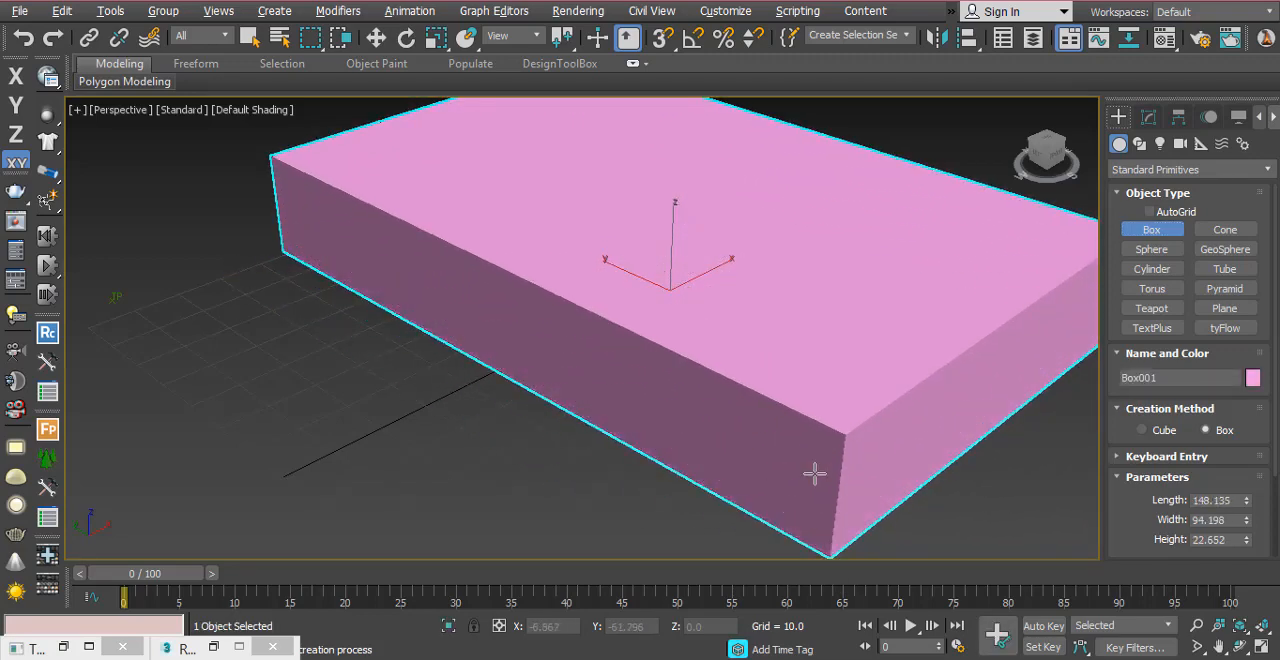
scroll(786, 373, "down", 2)
key("w")
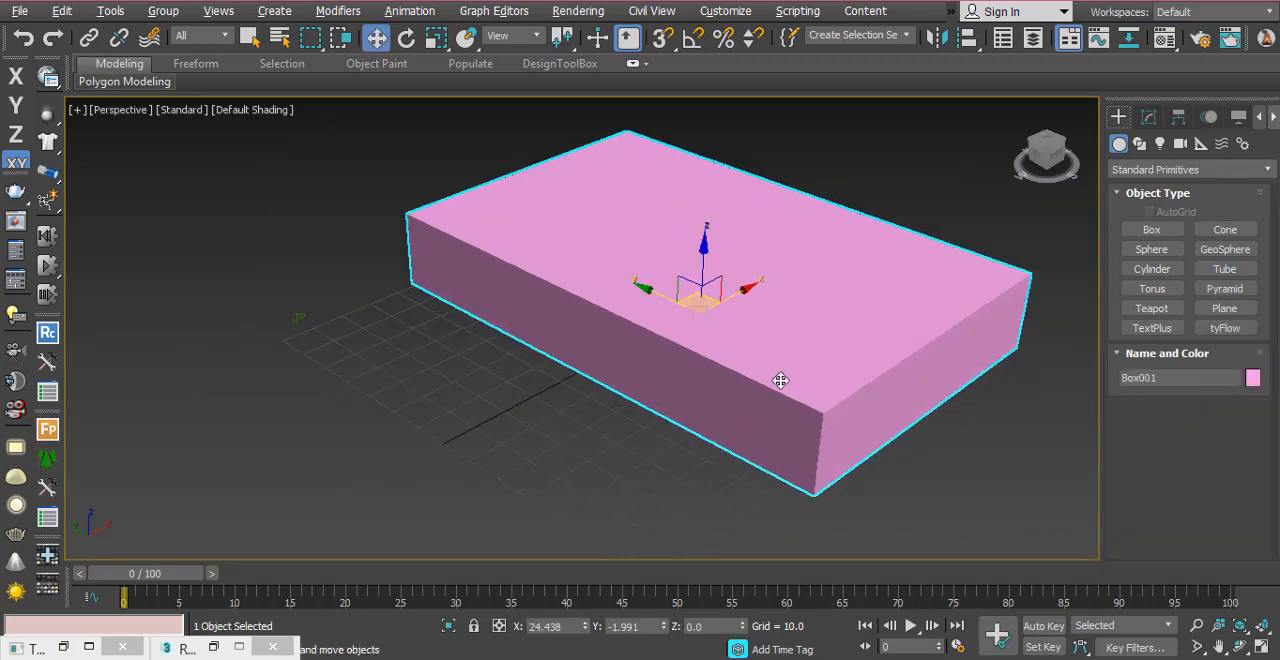
middle_click_drag(783, 360, 780, 402, "alt")
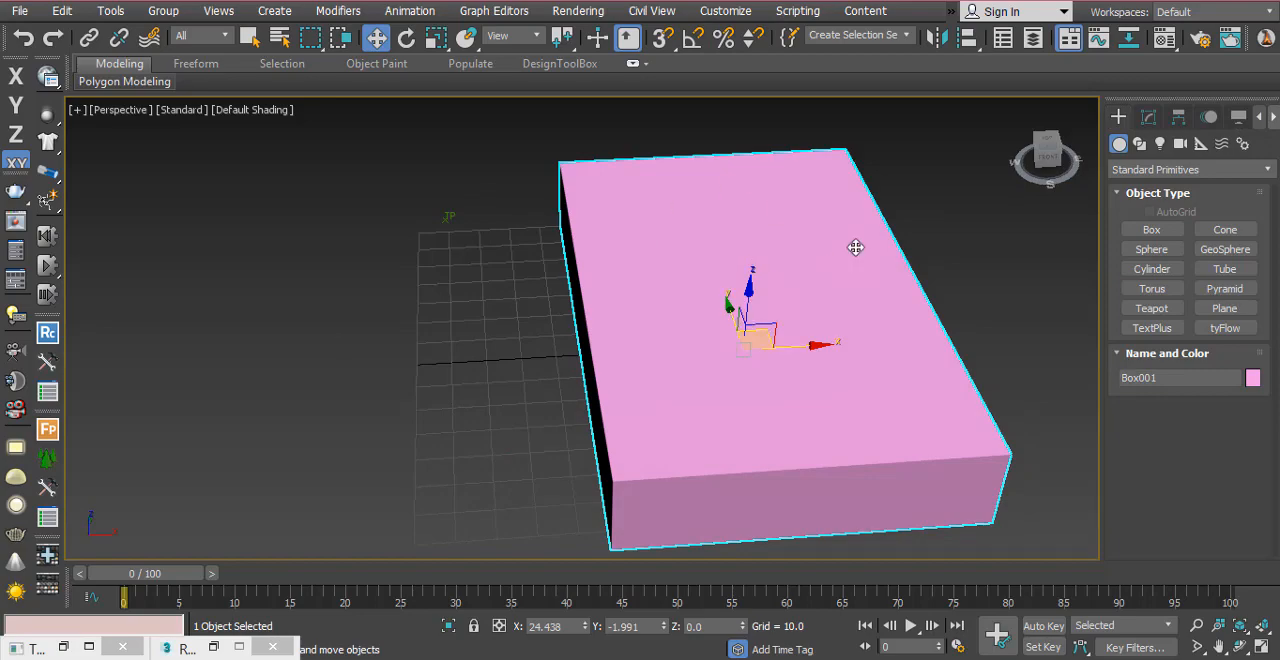
Step: Assign the 01 - Default material to the box and darken its diffuse color to a medium grey
left_click(1163, 38)
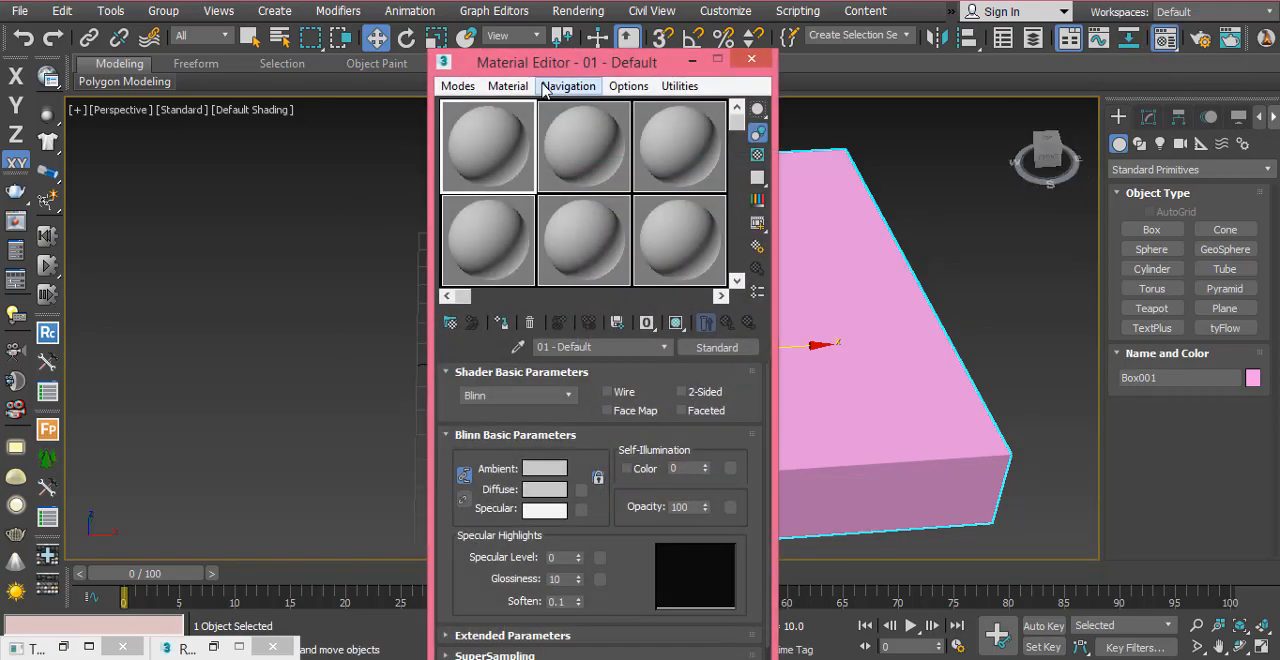
left_click_drag(520, 23, 204, 39)
left_click(185, 301)
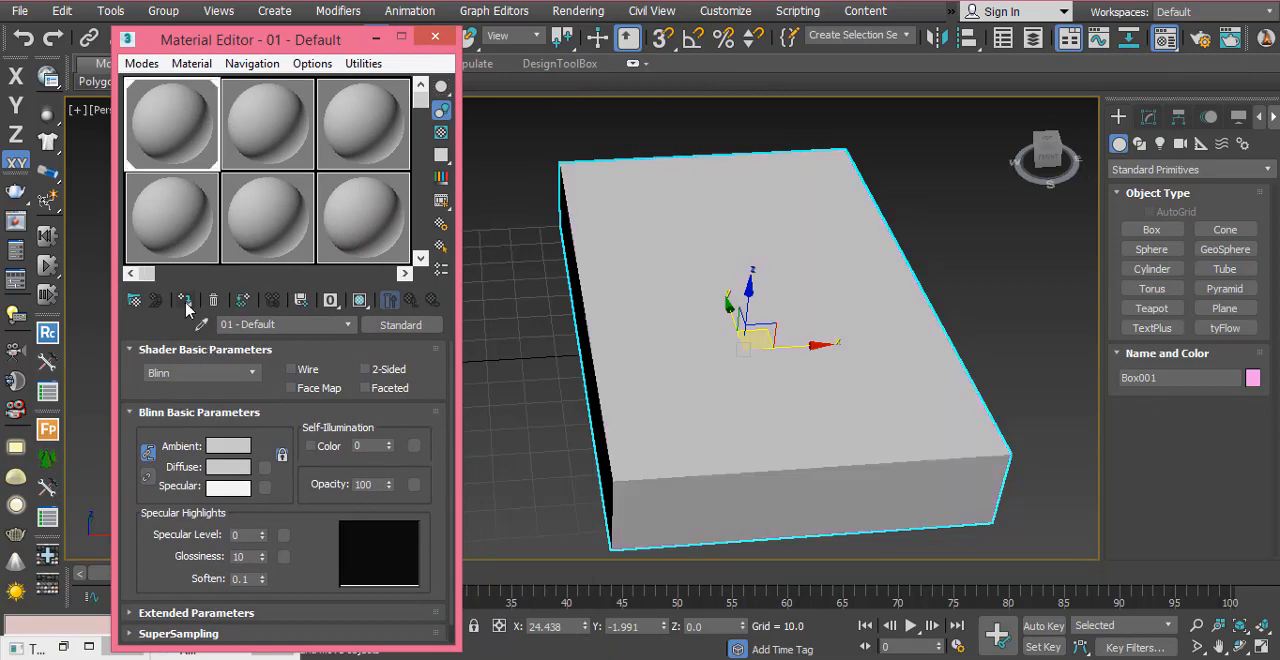
left_click(229, 466)
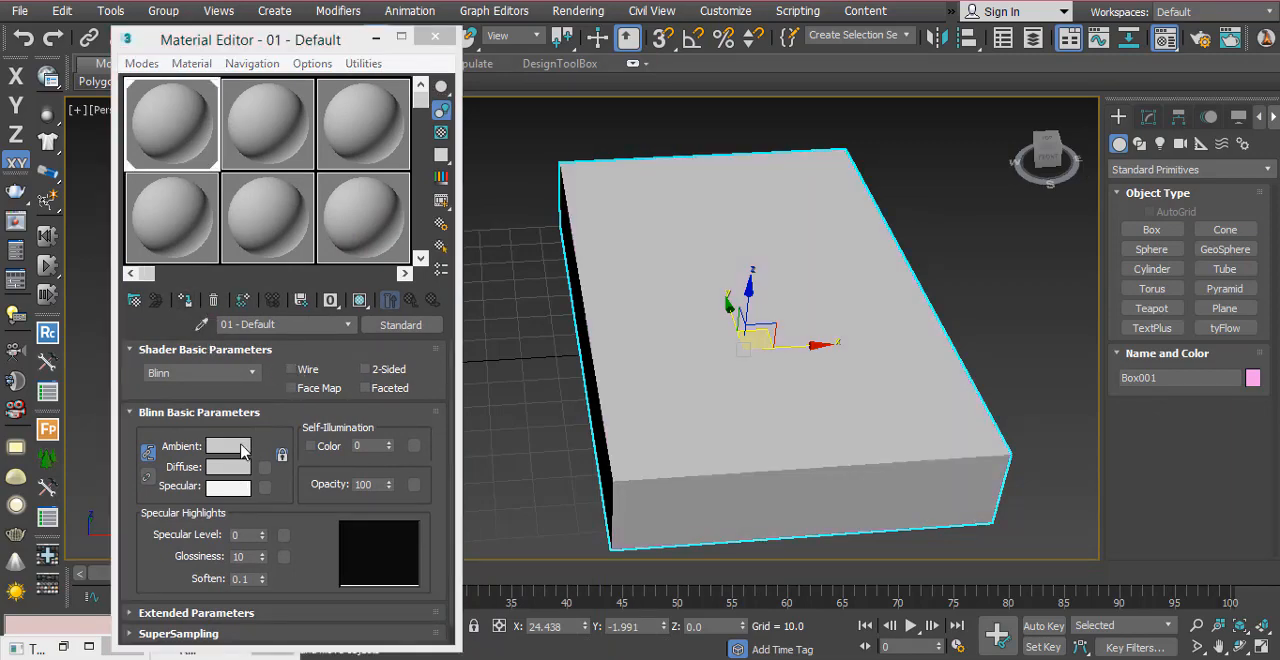
left_click_drag(546, 183, 553, 168)
left_click(694, 267)
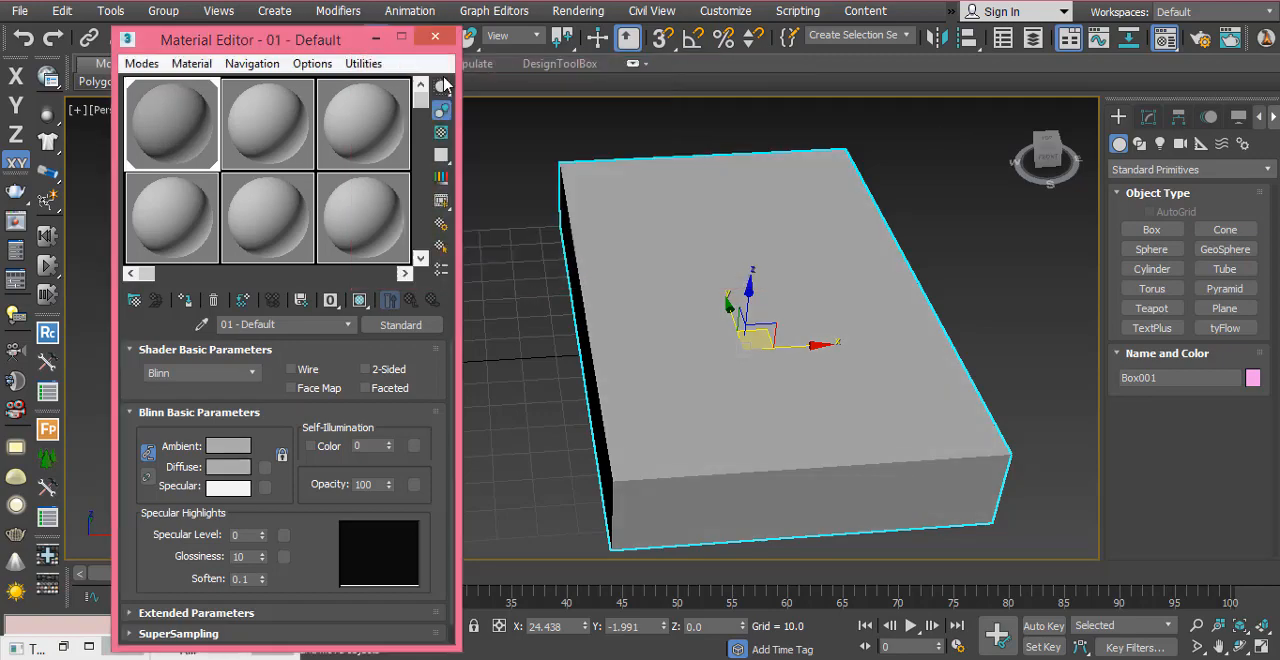
left_click(434, 36)
Step: Set the box's object color to black and deselect the box
left_click(1149, 118)
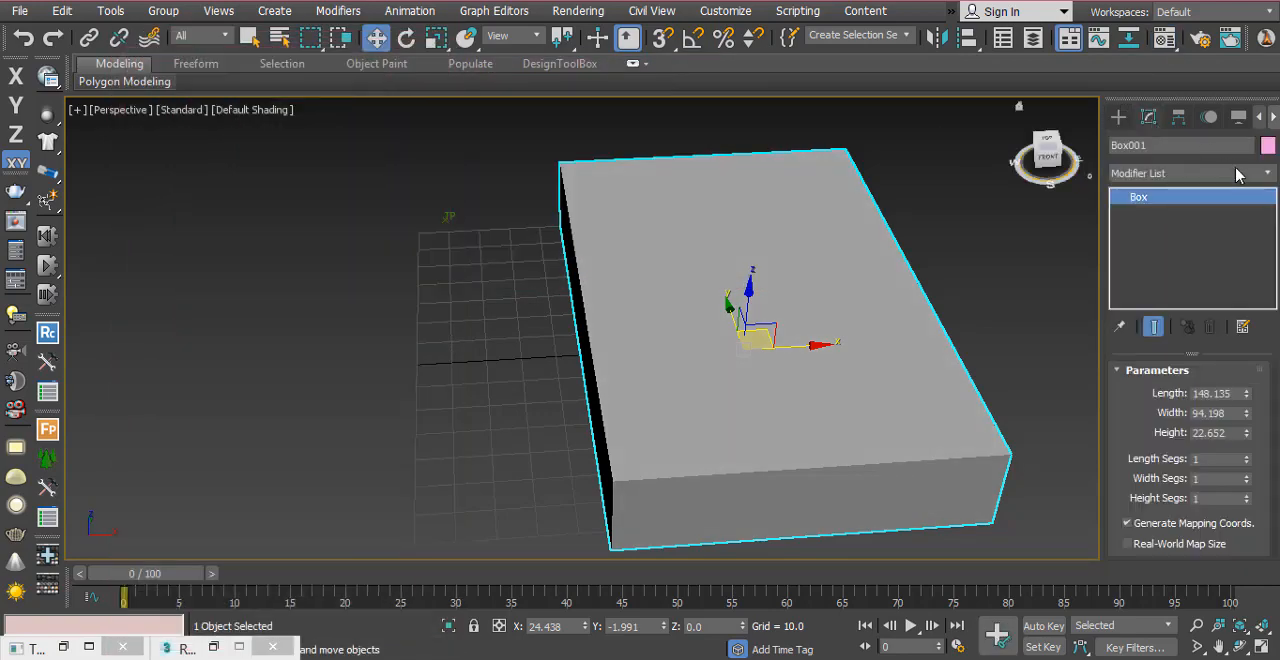
left_click(1267, 147)
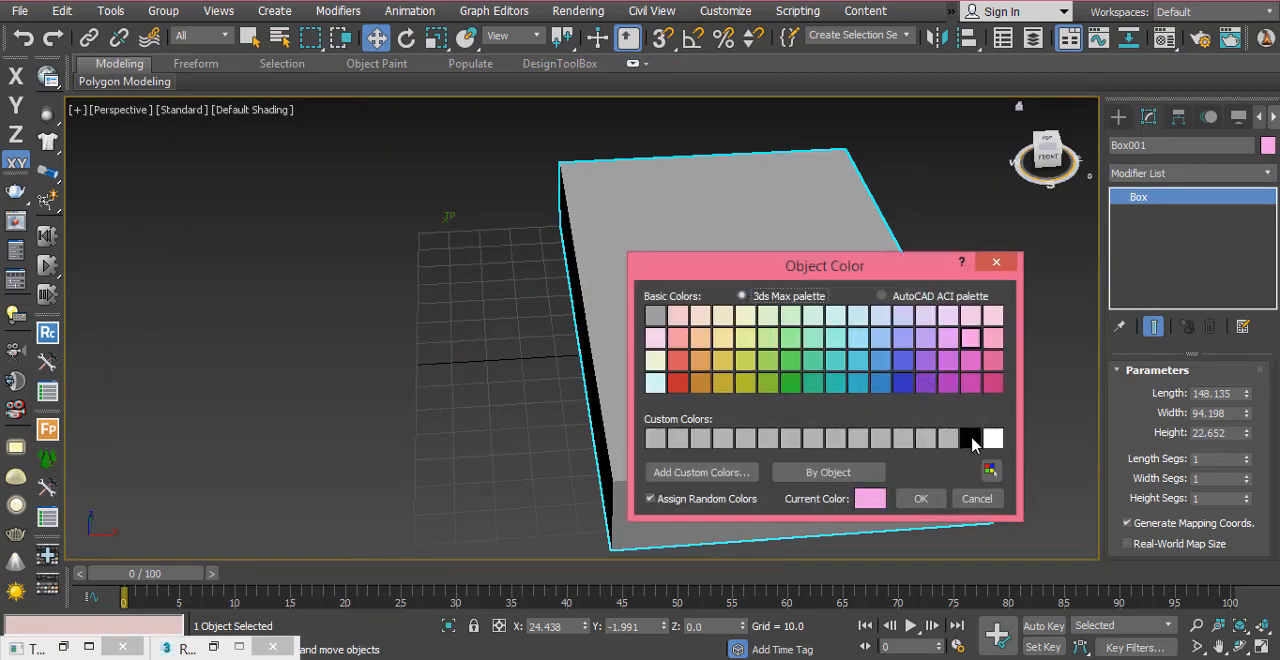
left_click(970, 439)
left_click(920, 498)
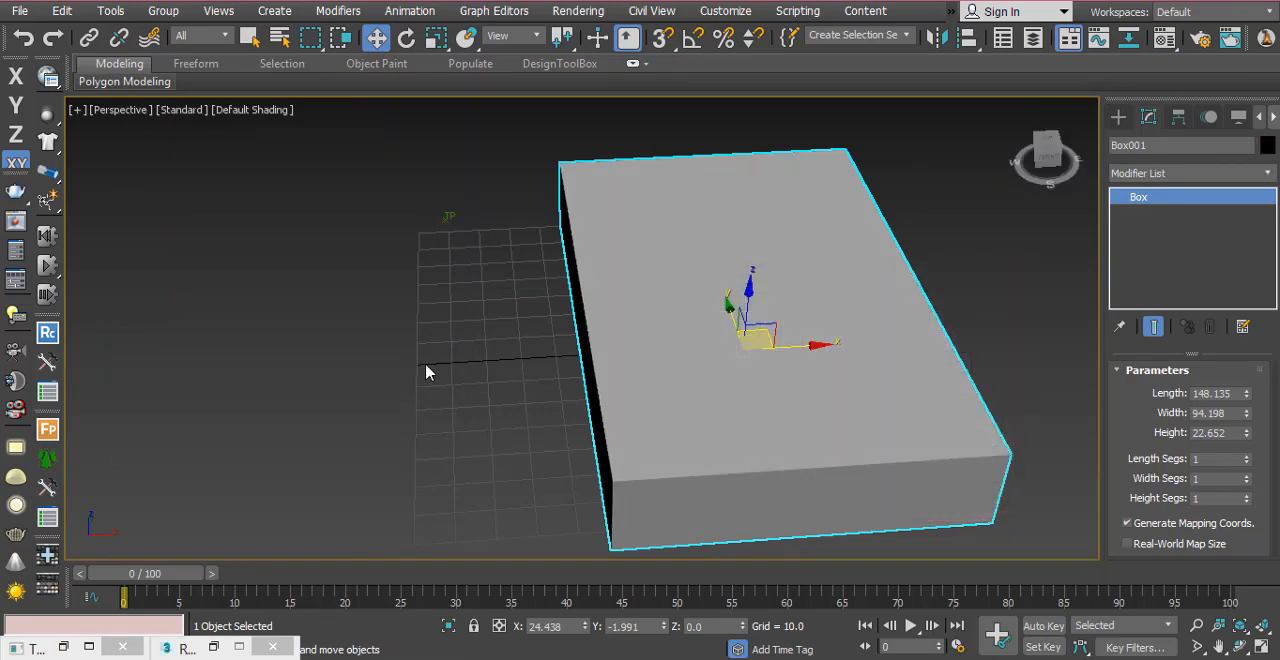
left_click(425, 372)
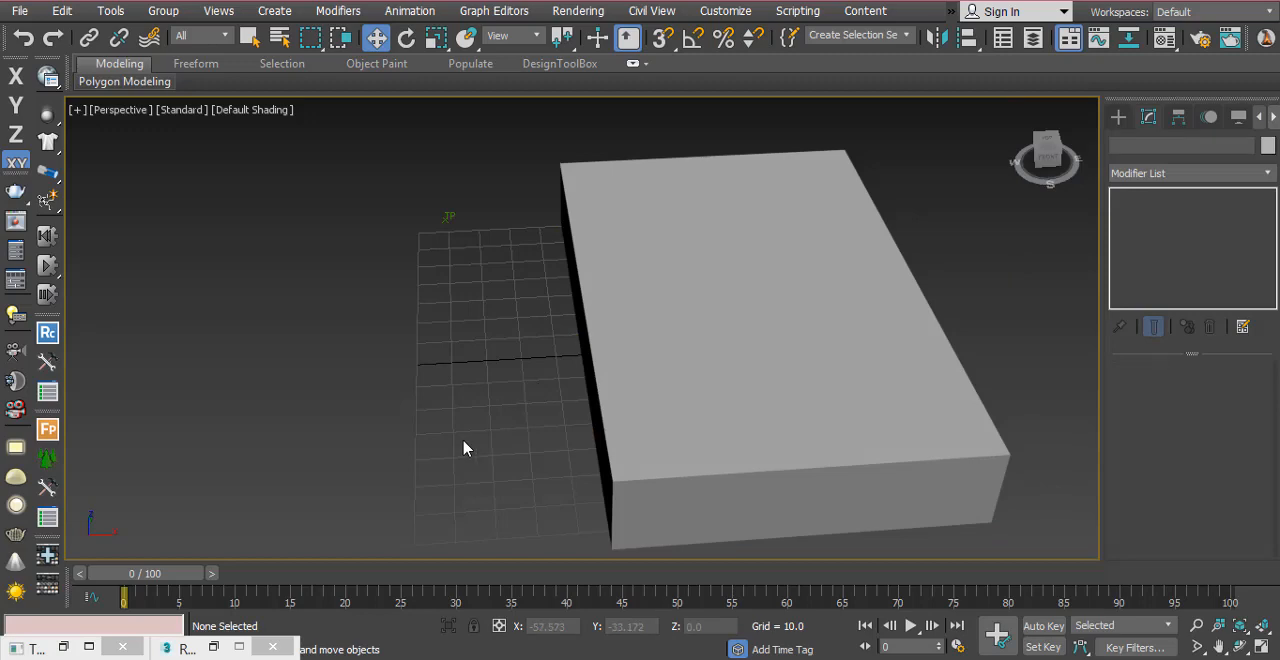
Step: Display edged faces in the perspective view and compare the shaded display with wireframe
key("F4")
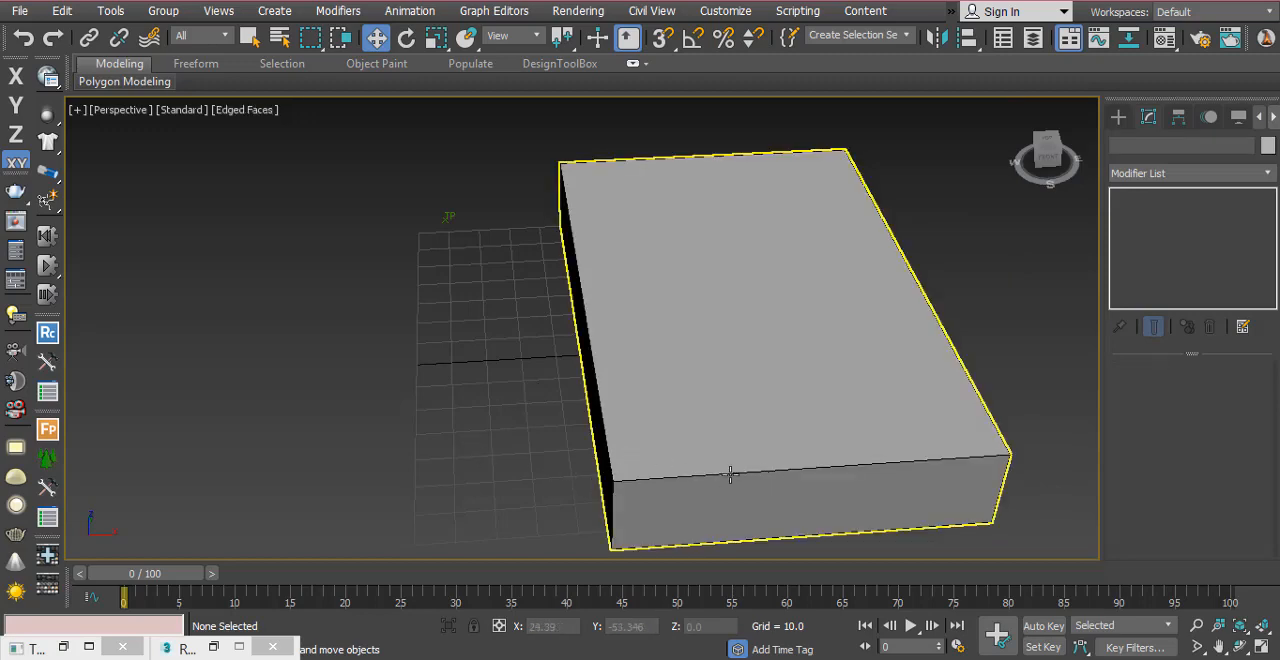
key("F3")
key("F3")
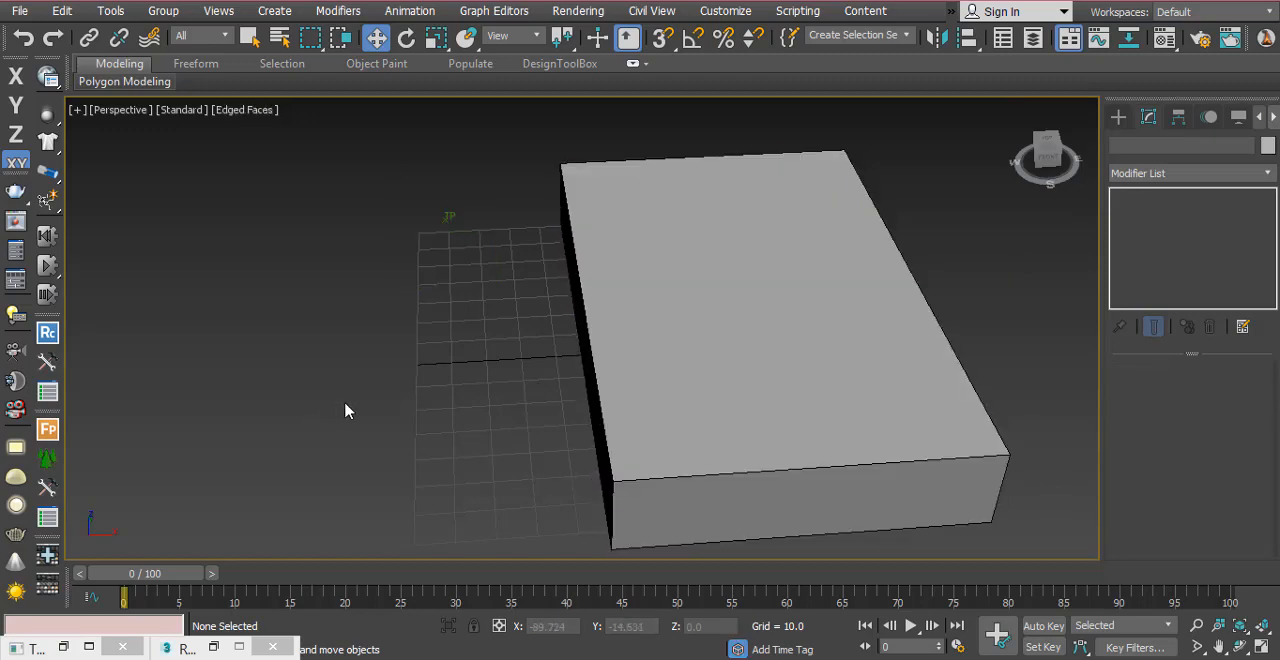
key("F3")
key("F3")
Step: Open the RayFire window and add the box to the Dynamic / Impact Objects
key("alt+w")
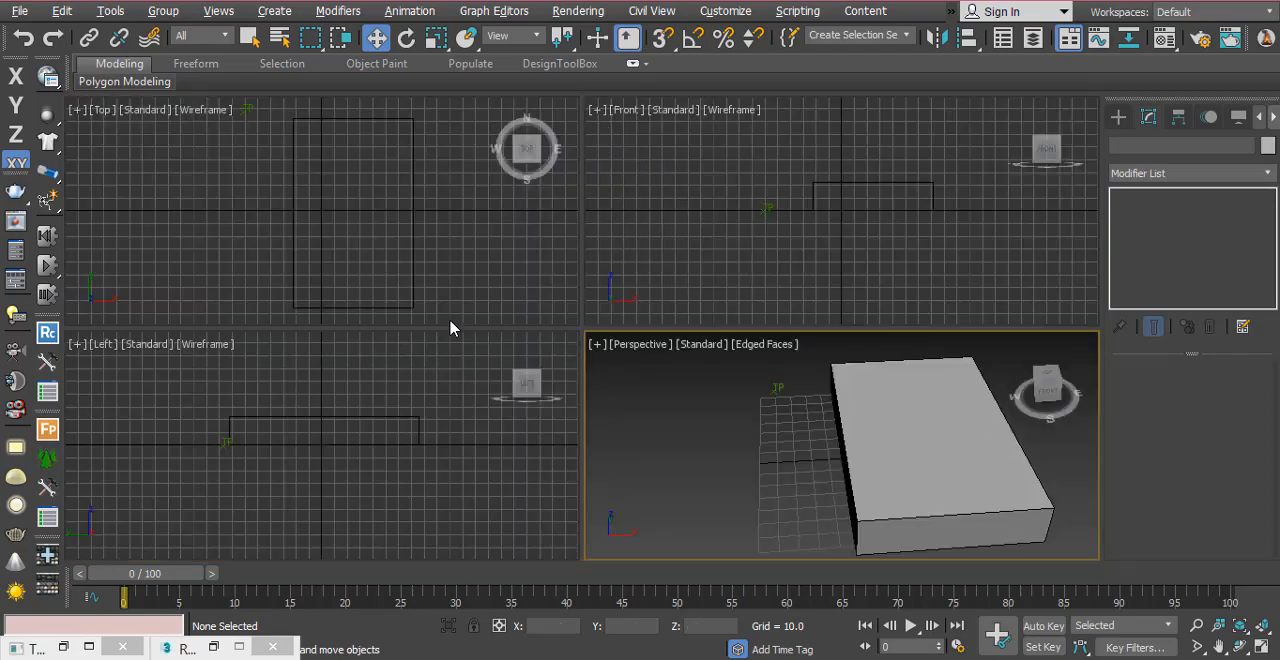
left_click(215, 647)
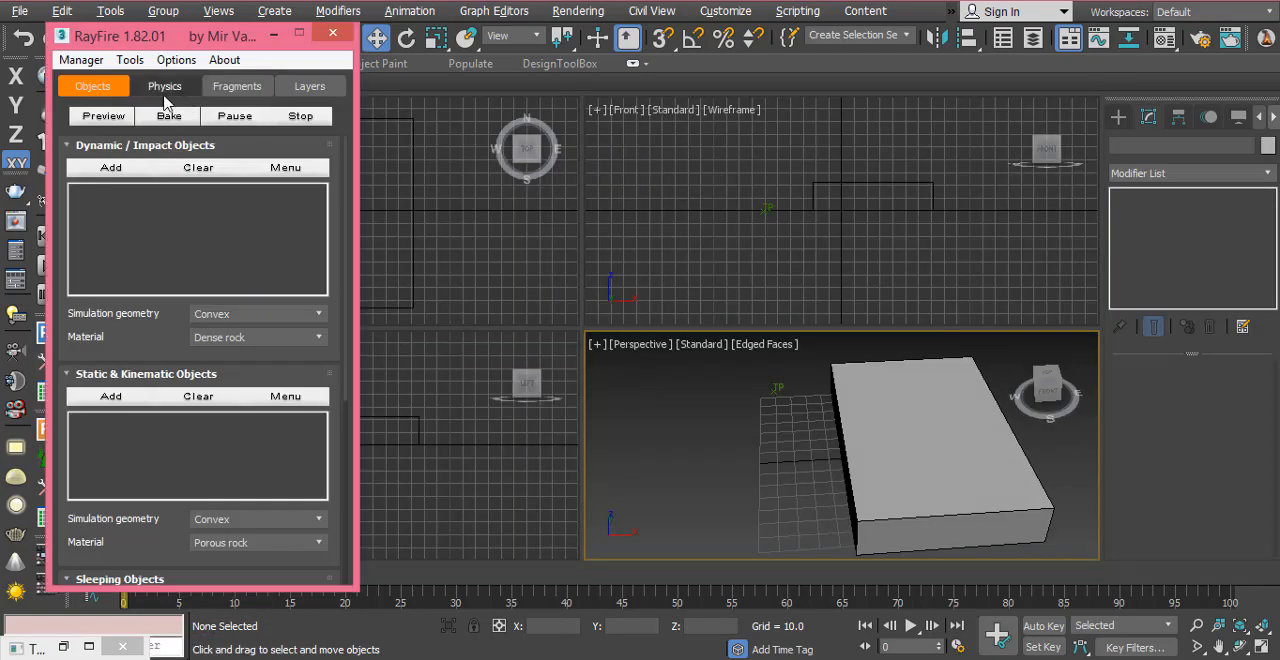
left_click(814, 384)
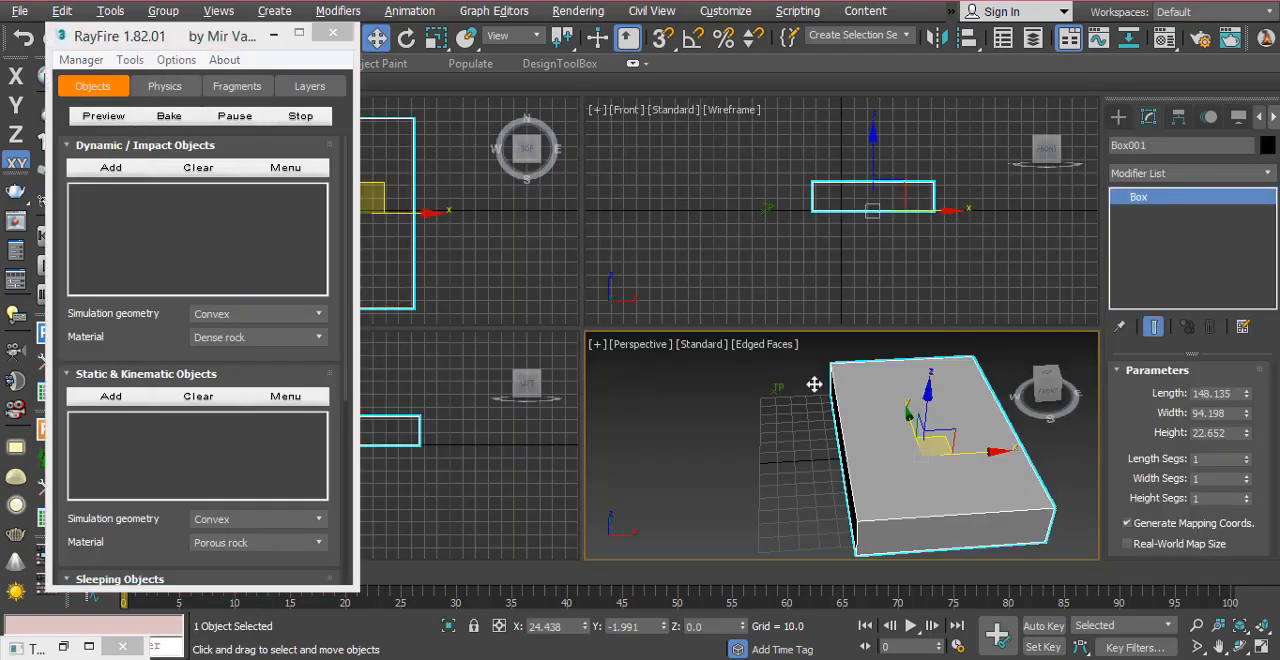
left_click(120, 168)
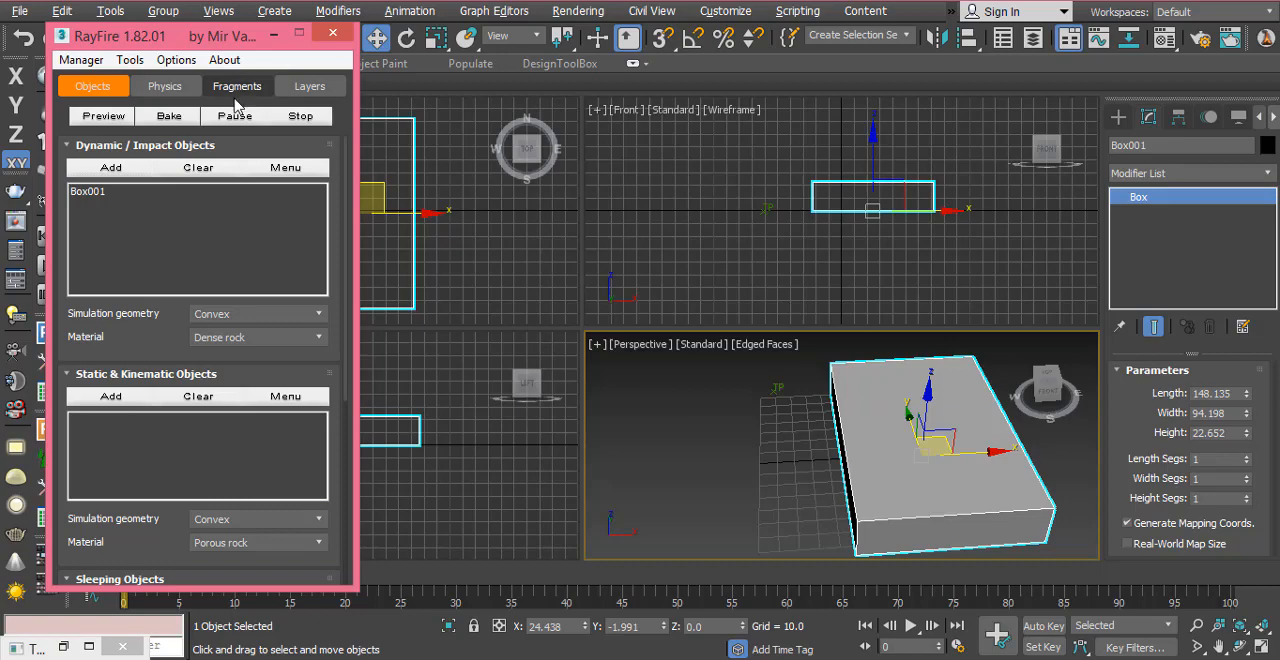
Step: Use Draw Fragment in the Top view to cut the box lengthwise into two pieces along a jagged freehand line
left_click(236, 96)
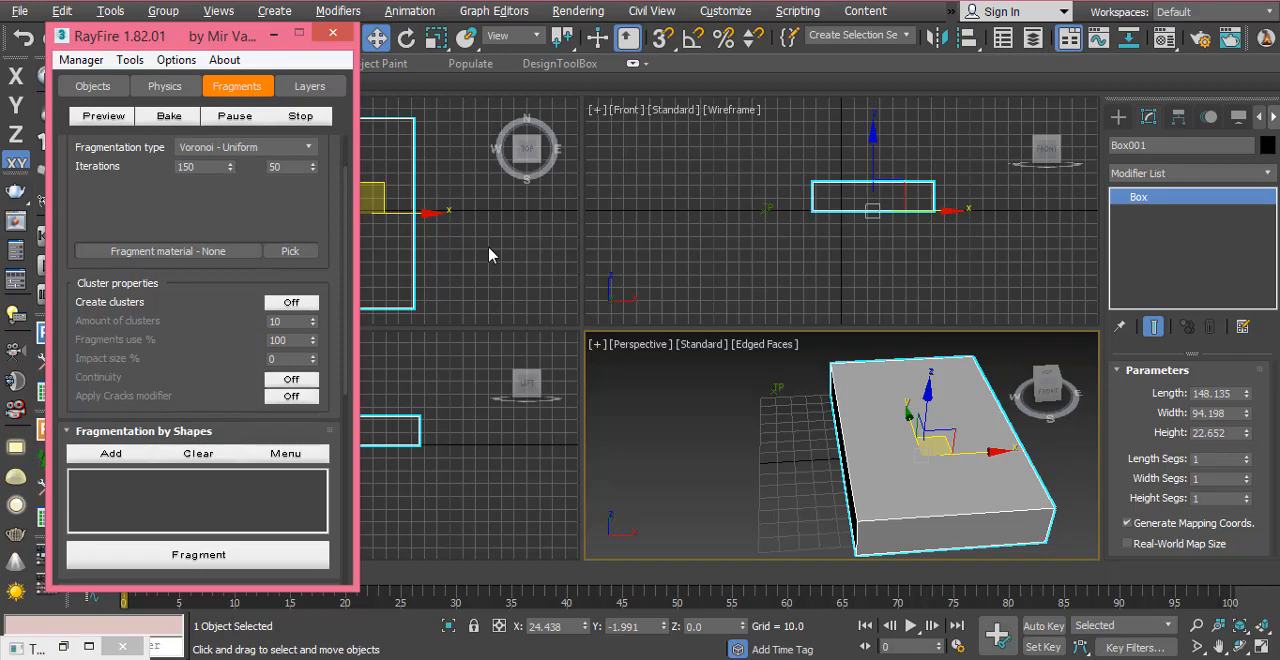
right_click(489, 254)
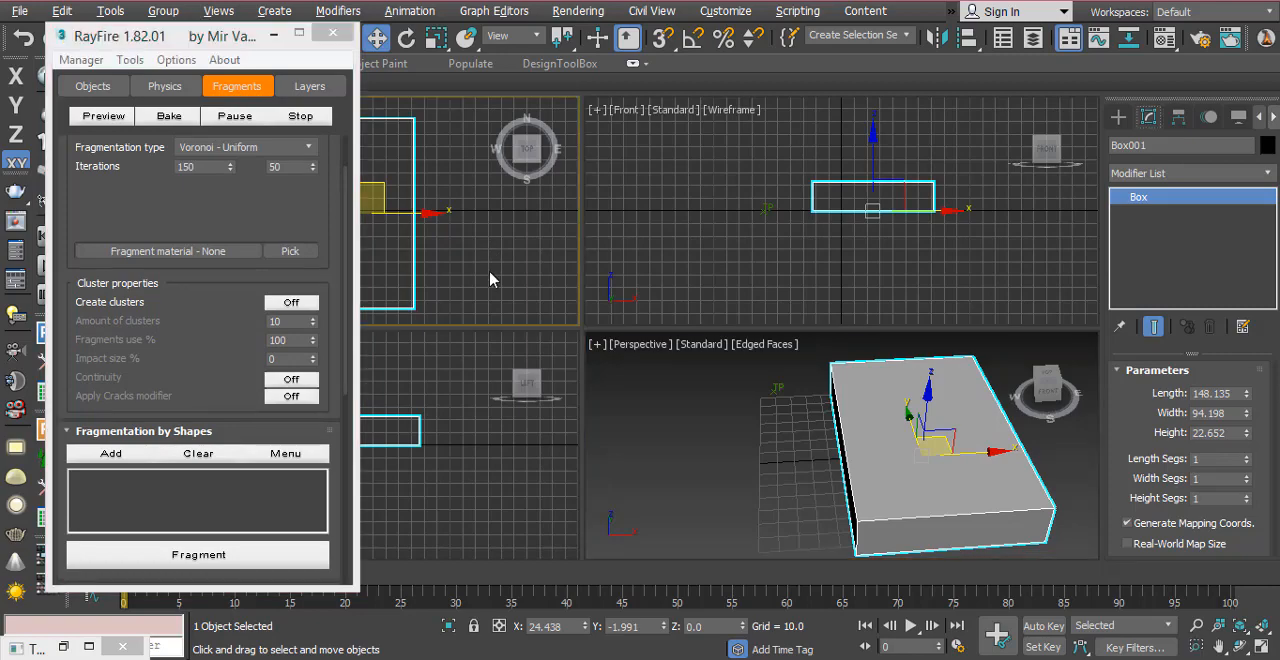
key("alt+w")
middle_click_drag(480, 286, 591, 288)
left_click_drag(219, 366, 235, 208)
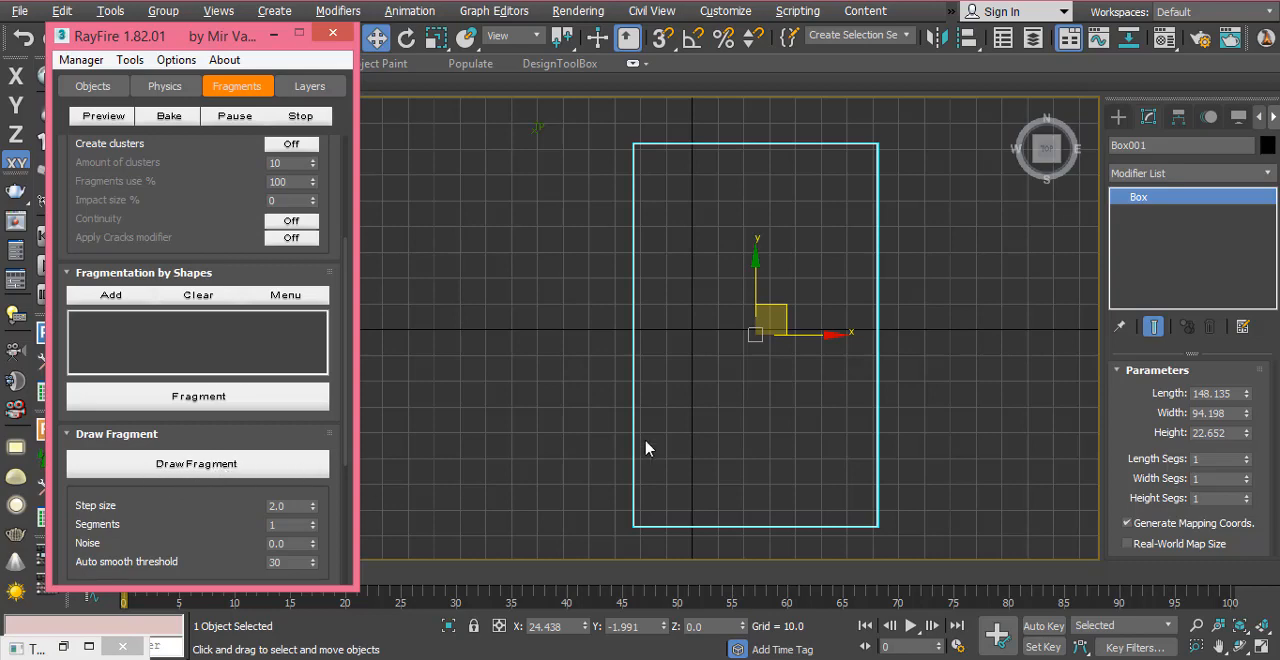
middle_click_drag(727, 391, 725, 396)
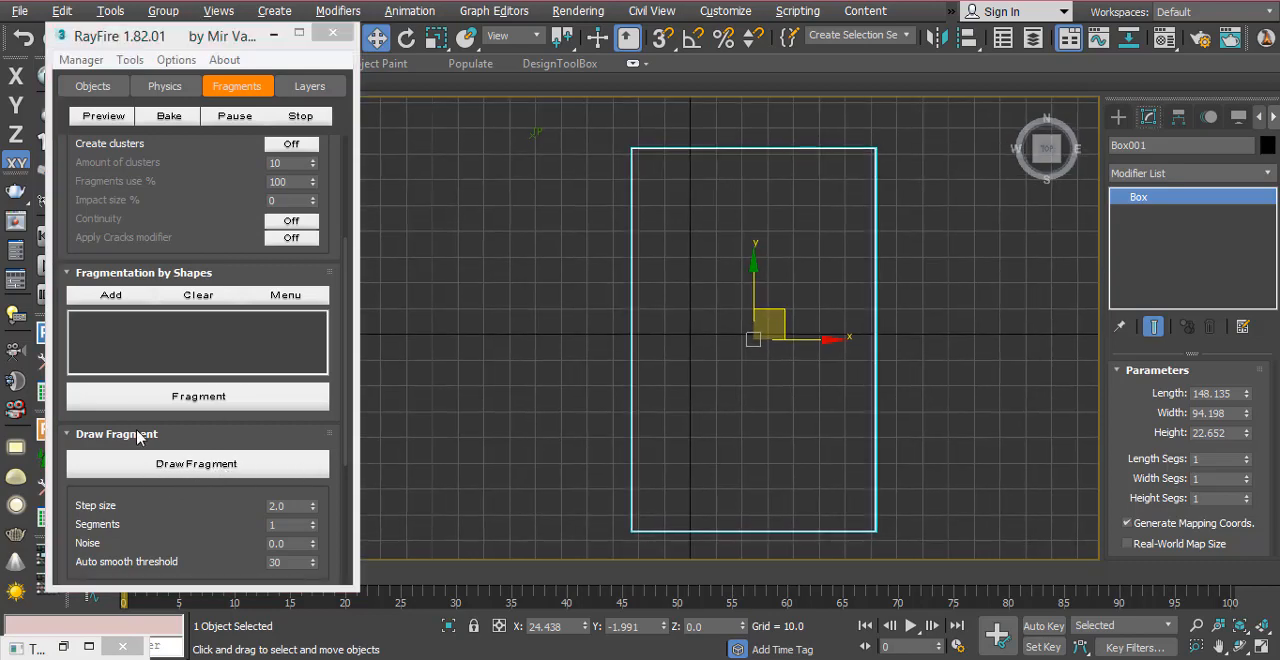
left_click(186, 470)
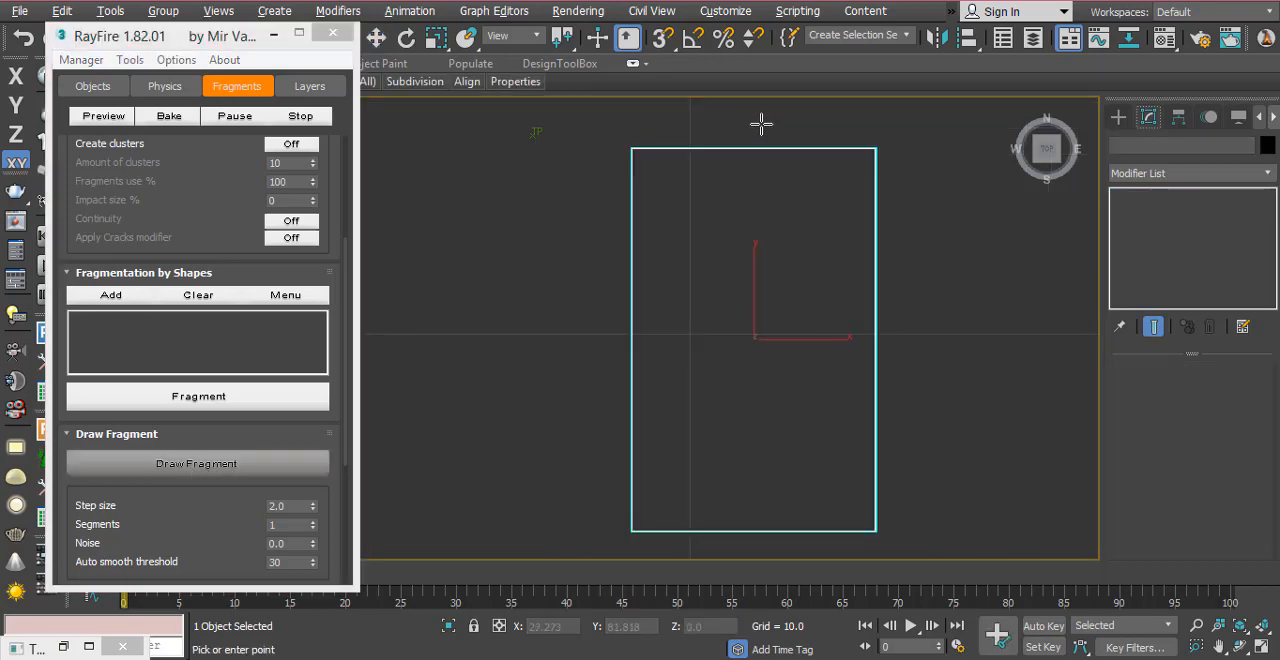
mouse_move(765, 120)
left_mouse_down()
mouse_move(743, 171)
mouse_move(762, 202)
mouse_move(731, 246)
mouse_move(768, 266)
mouse_move(760, 306)
mouse_move(783, 340)
mouse_move(720, 366)
mouse_move(755, 429)
mouse_move(741, 521)
mouse_move(703, 551)
left_mouse_up()
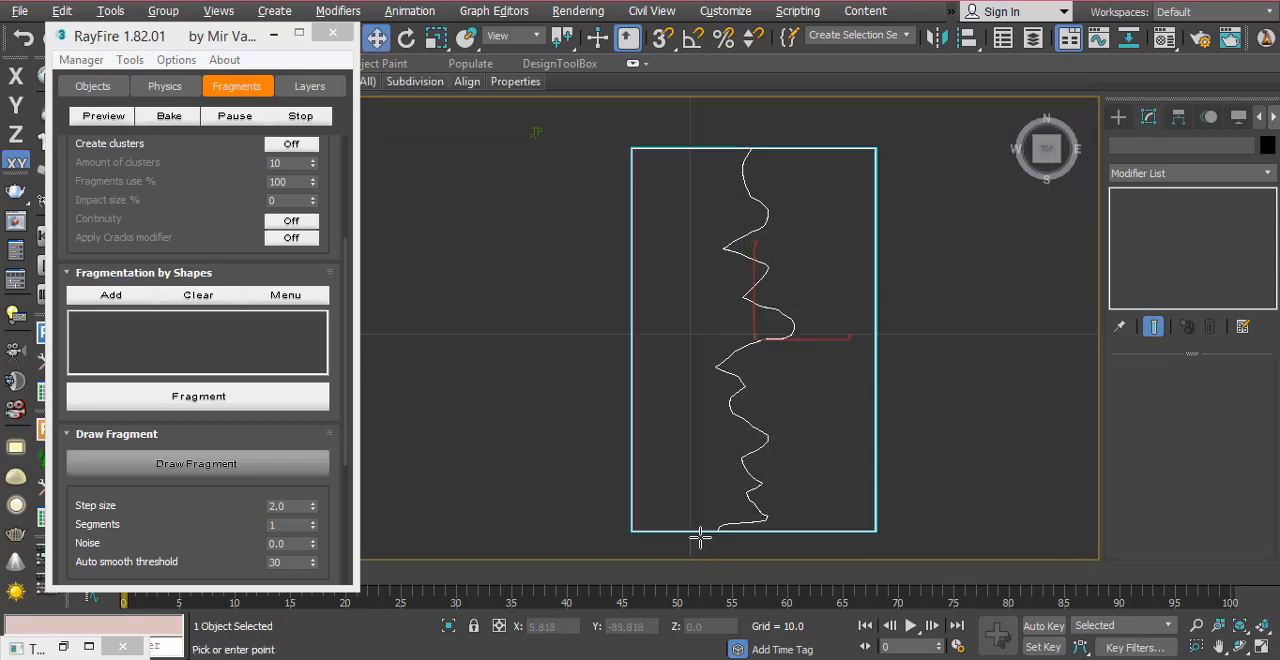
right_click(516, 290)
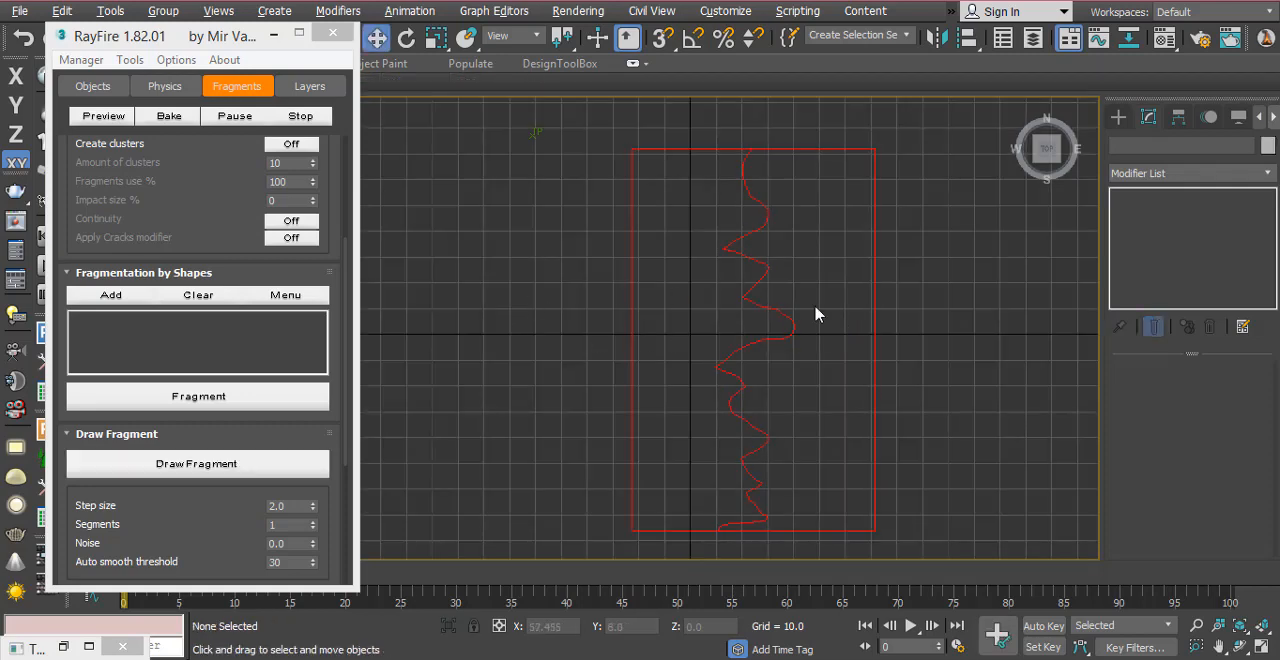
Step: Select the box's two fragments individually in the Top view to check the split
left_click(688, 150)
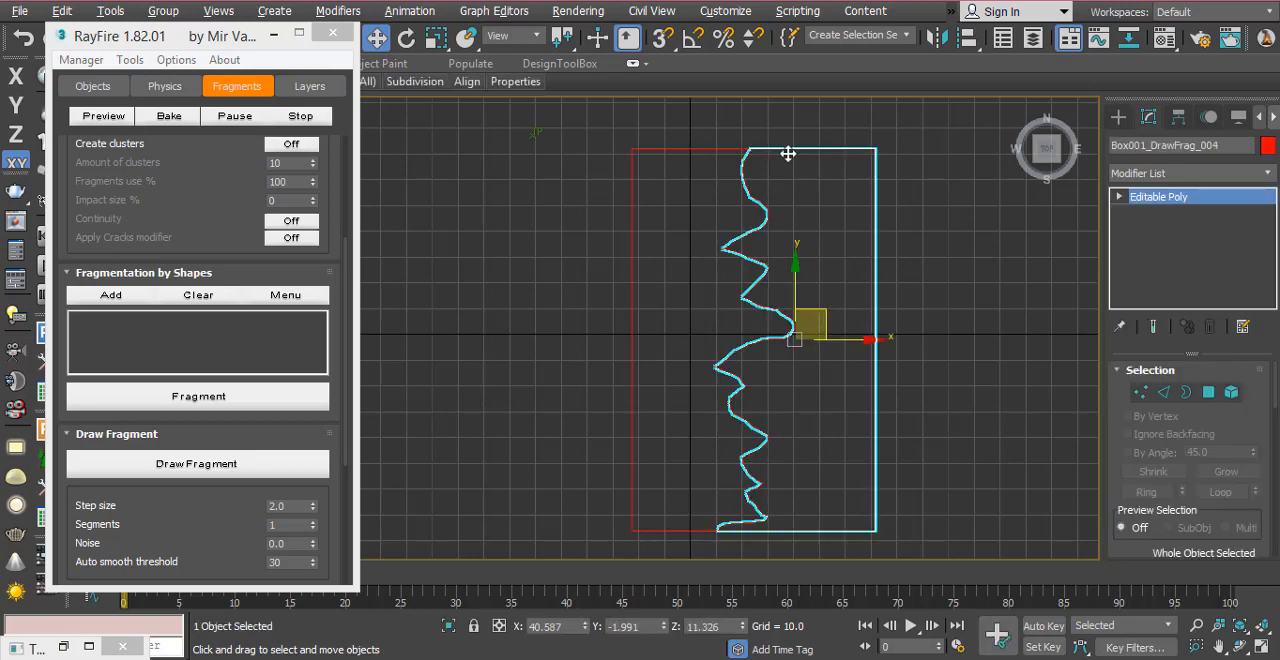
left_click(828, 152)
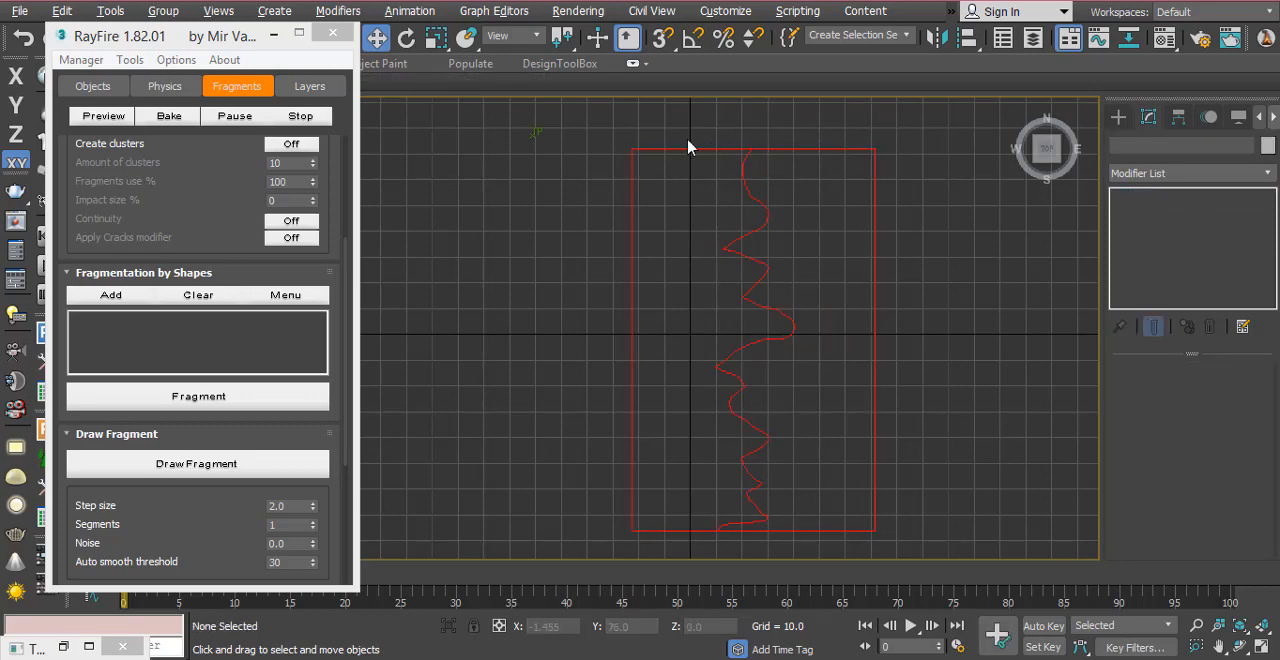
left_click_drag(694, 126, 699, 232)
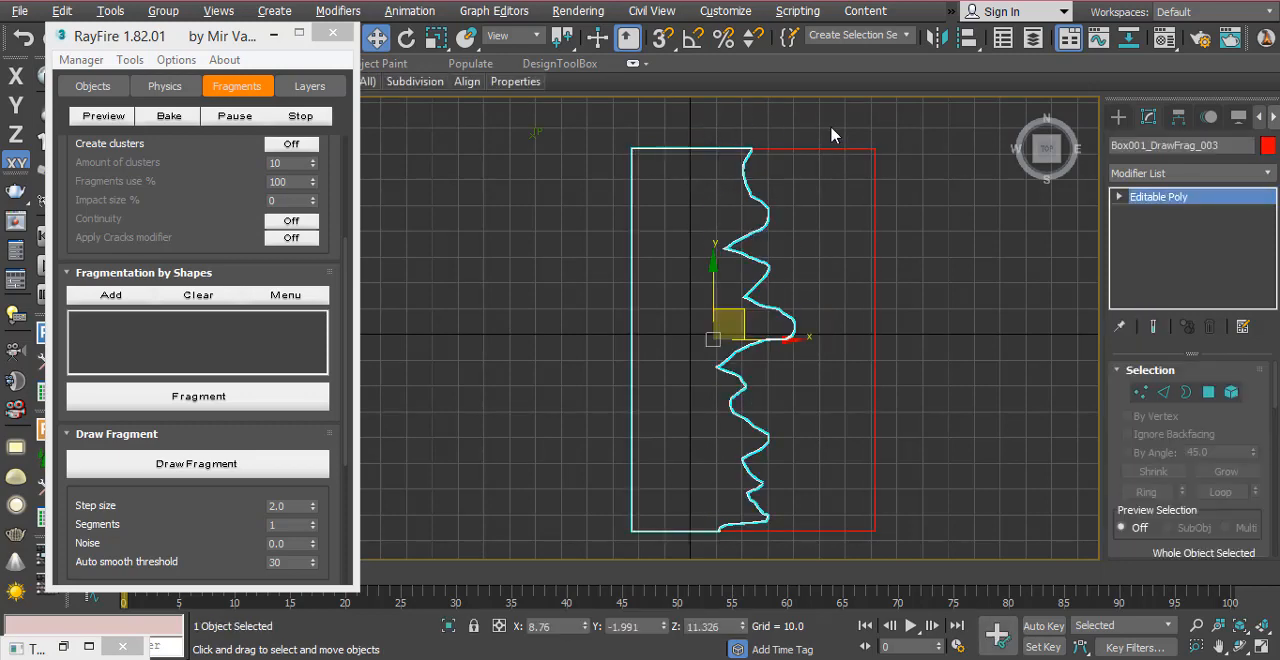
left_click(833, 258)
left_click(721, 216)
left_click_drag(236, 38, 457, 77)
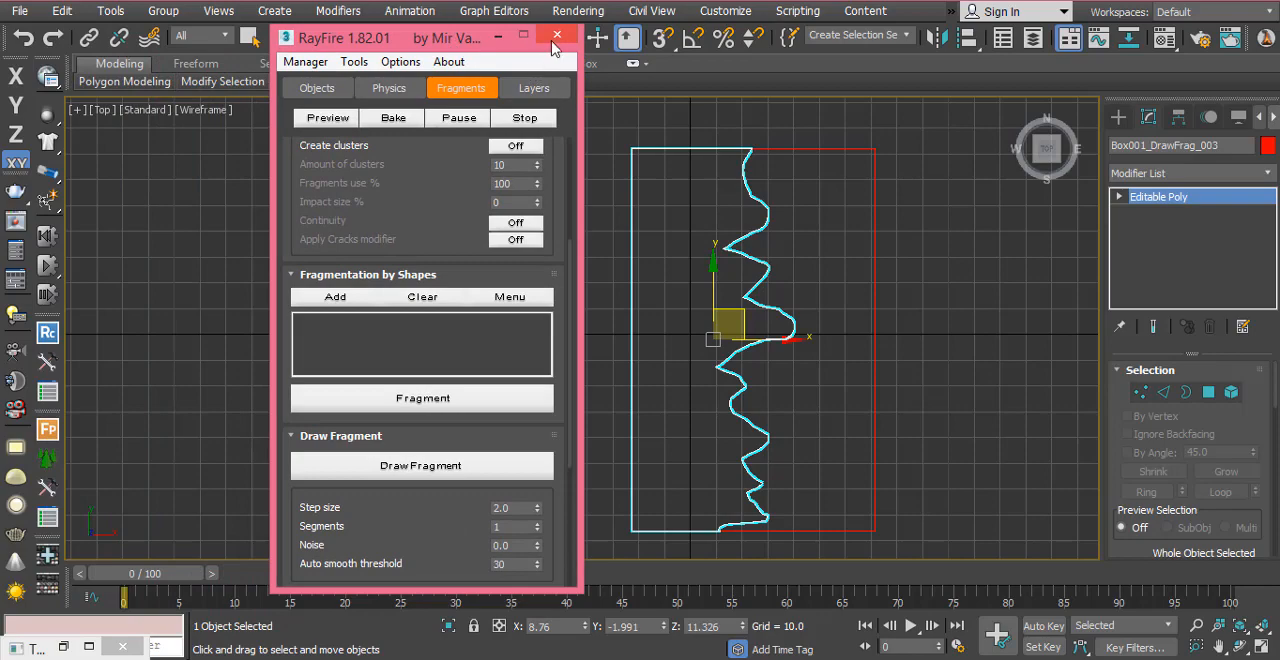
Step: Move the left fragment away from the other half along X in the perspective view, and undo the move
key("alt+w")
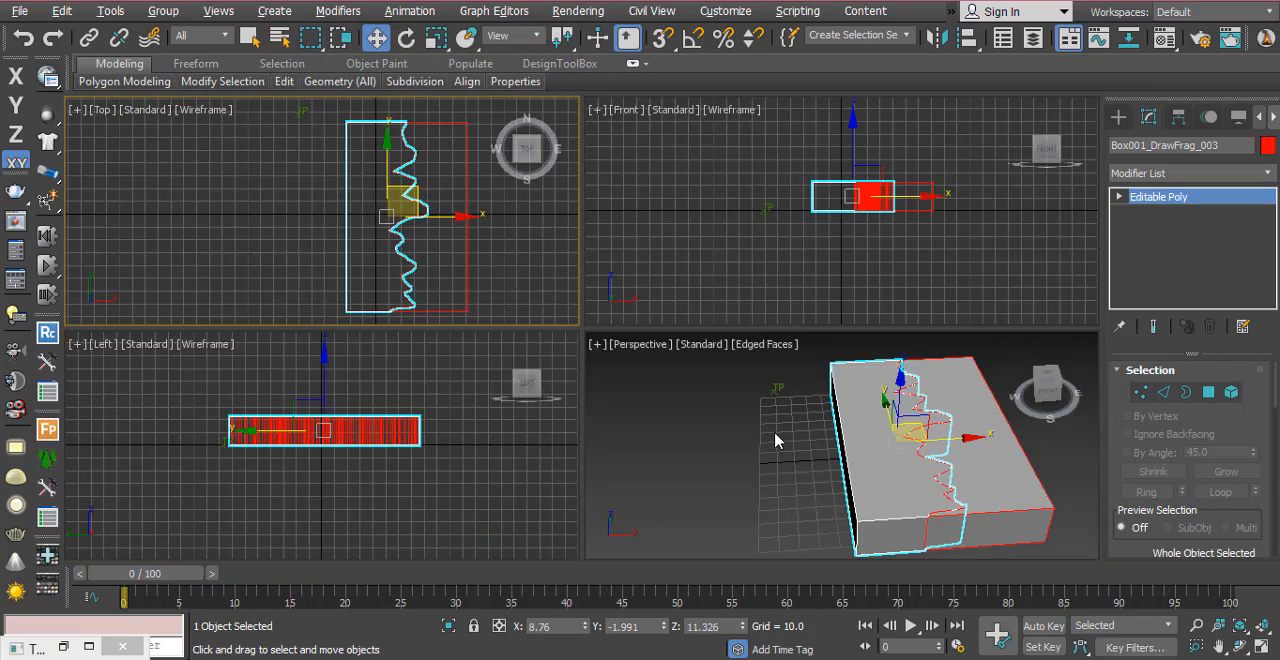
key("alt+w")
left_click(386, 352)
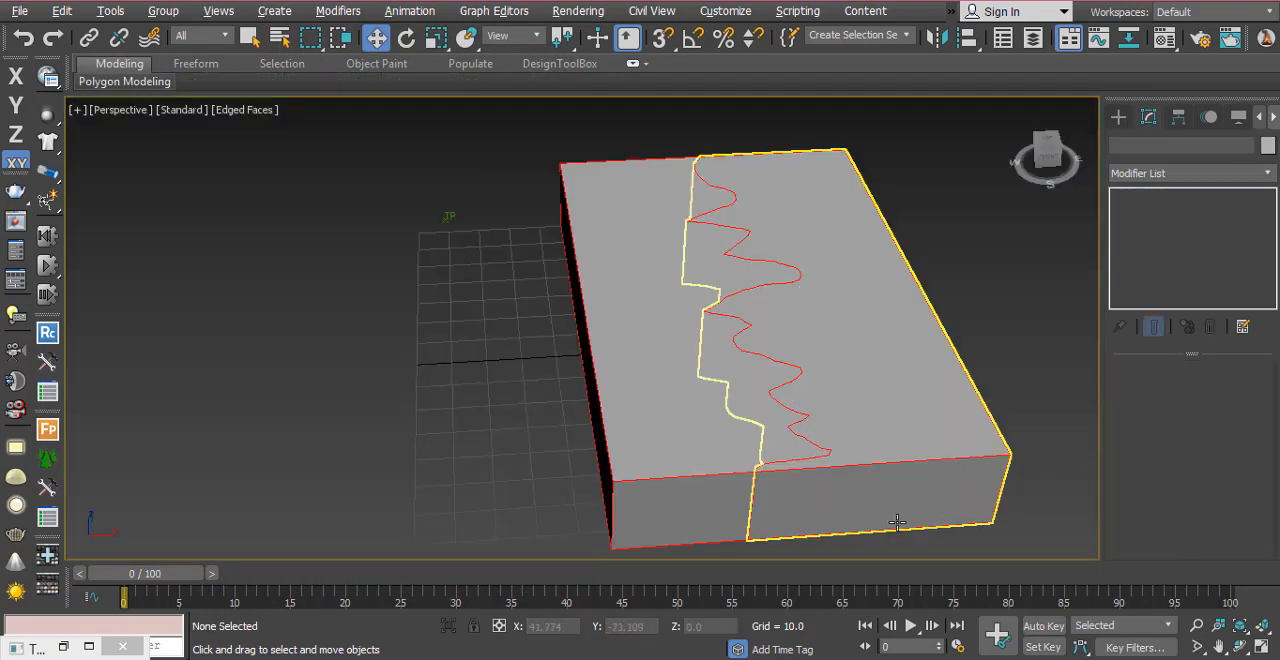
left_click(693, 365)
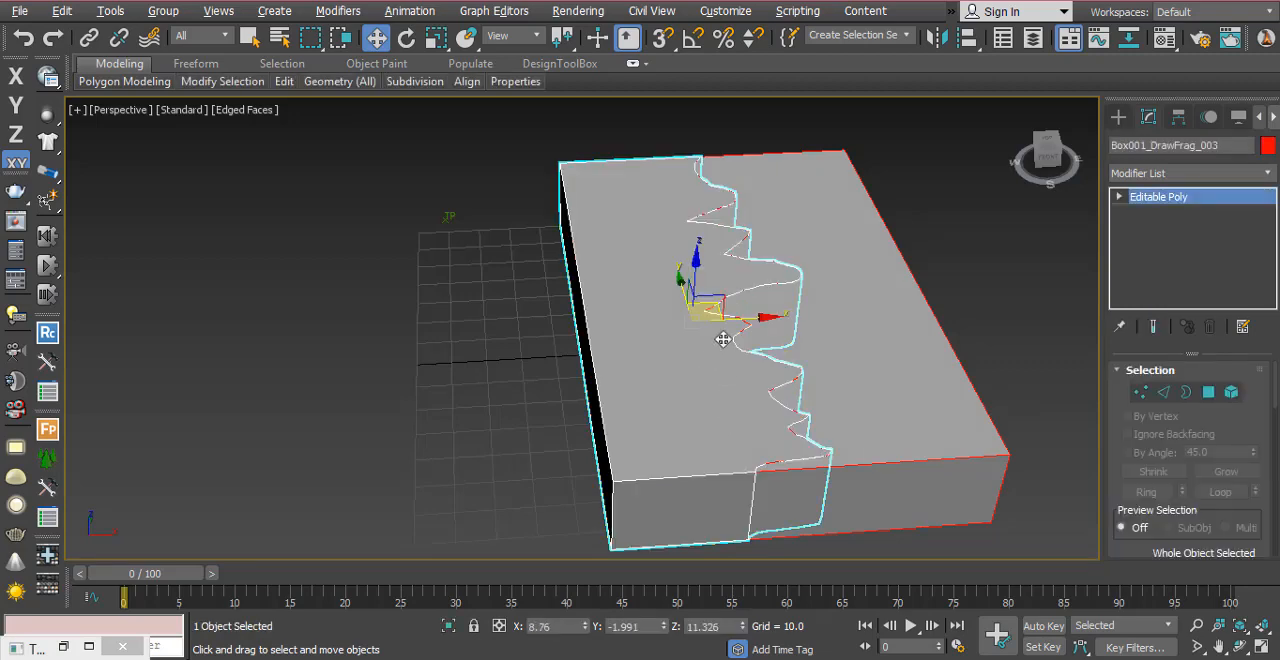
left_click_drag(736, 322, 556, 345)
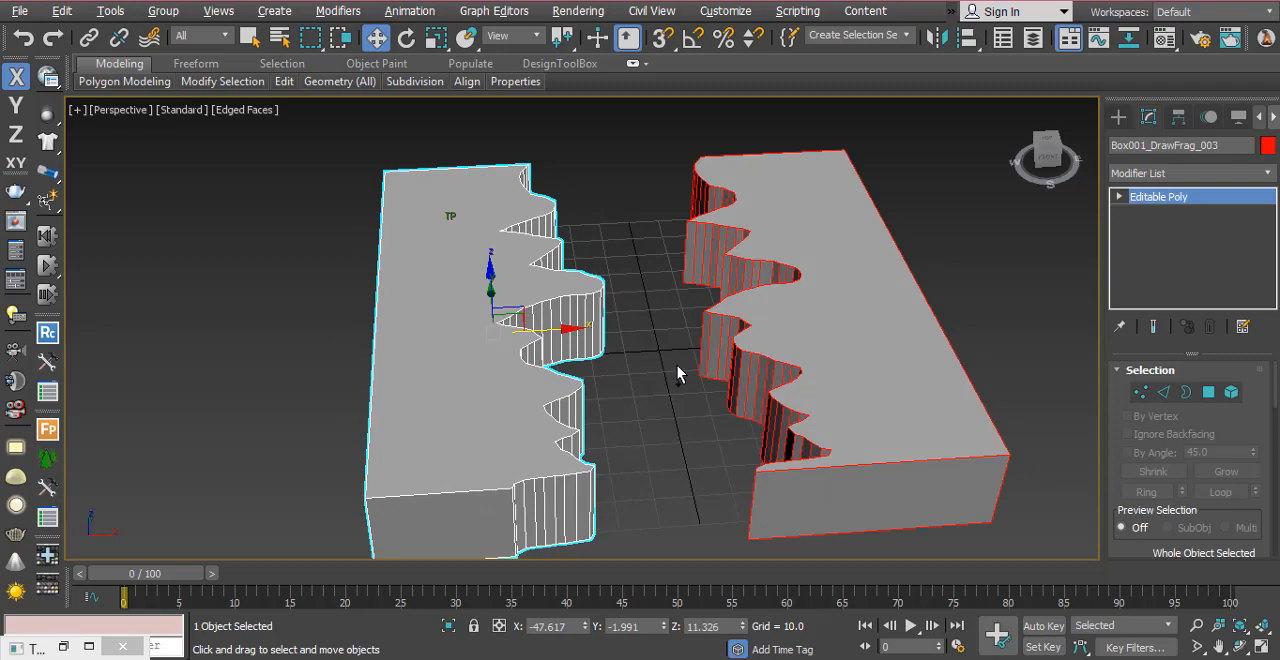
key("ctrl+z")
Step: Select both box fragments together in the perspective view to check them, and clear the selection
left_click_drag(494, 358, 1106, 410)
left_click(450, 360)
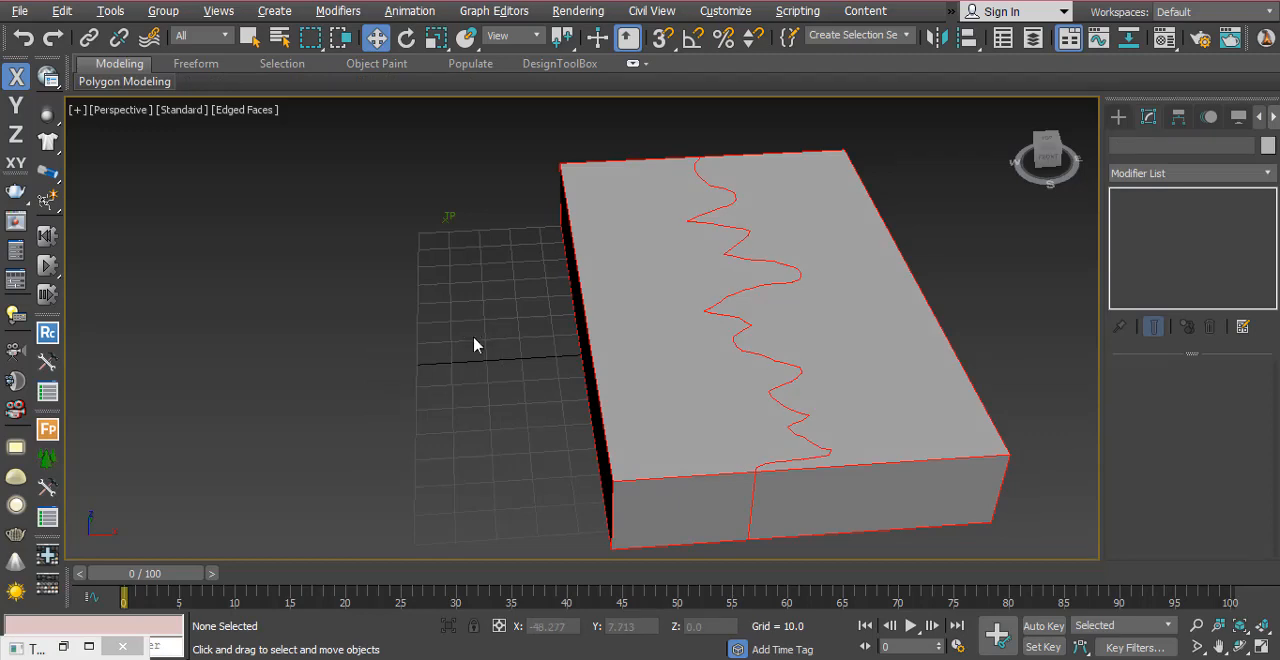
left_click_drag(475, 312, 1023, 509)
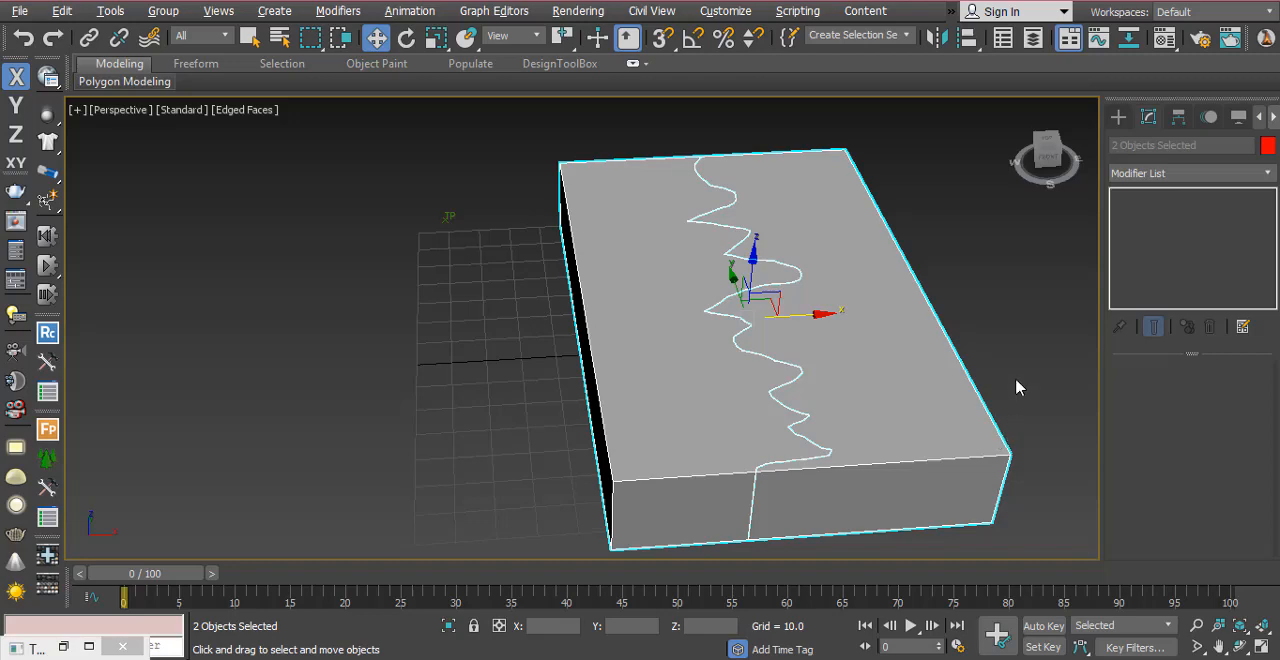
left_click(1016, 397)
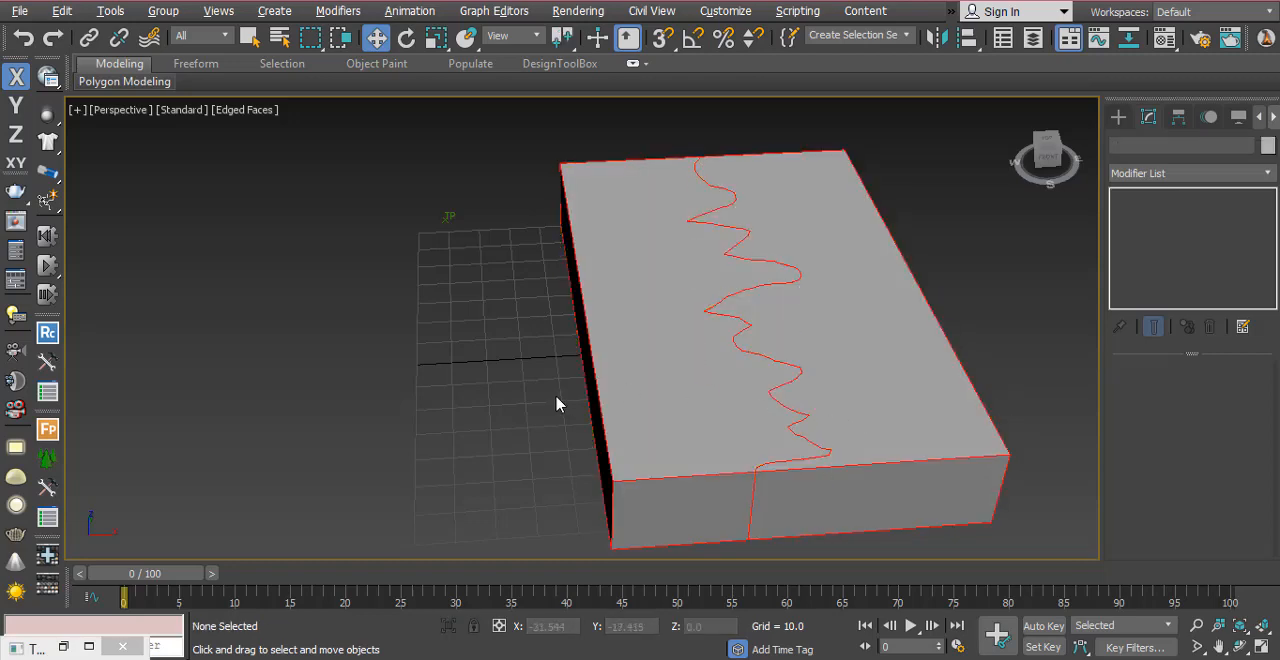
Step: Restore the minimized Thinking001 window and create a group named GroundDestruction under All
middle_click_drag(557, 400, 604, 396)
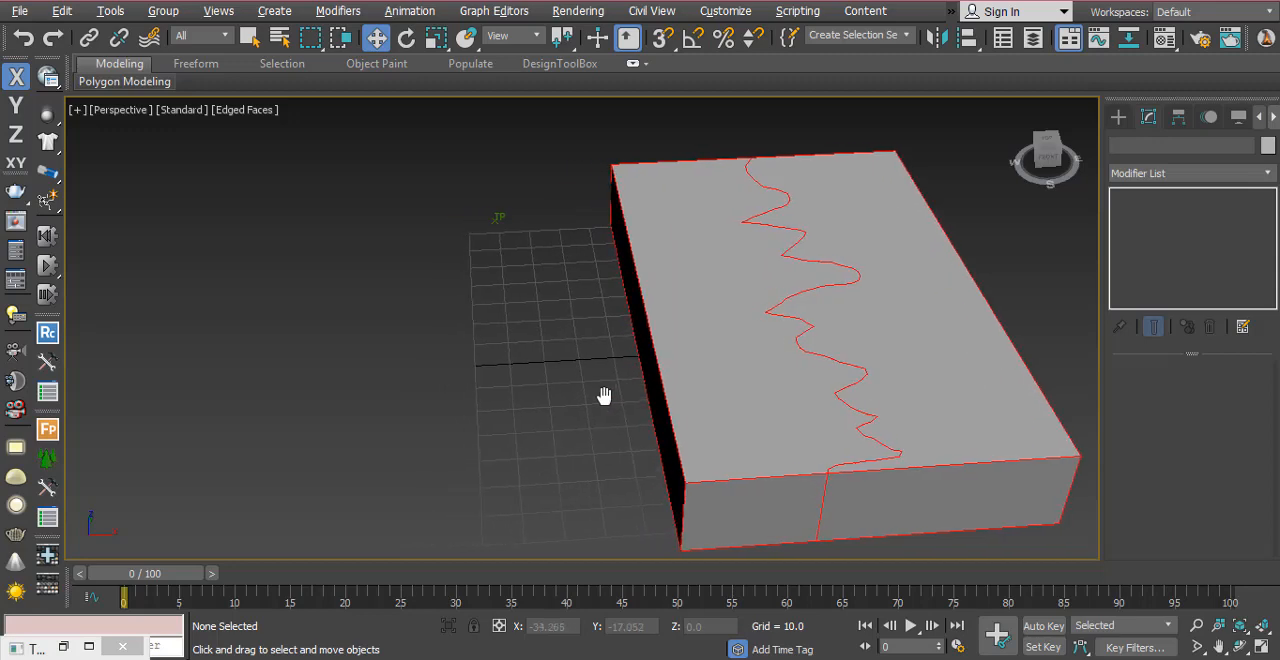
left_click(63, 646)
scroll(826, 424, "down", 2)
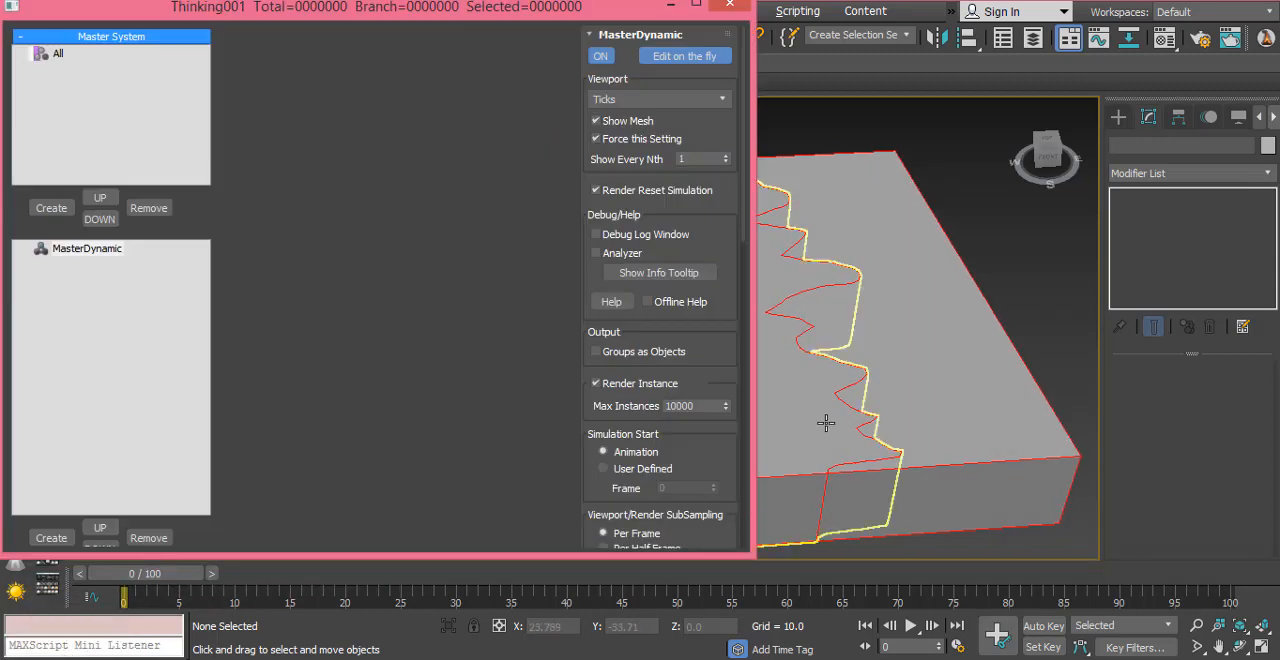
middle_click_drag(836, 424, 929, 449)
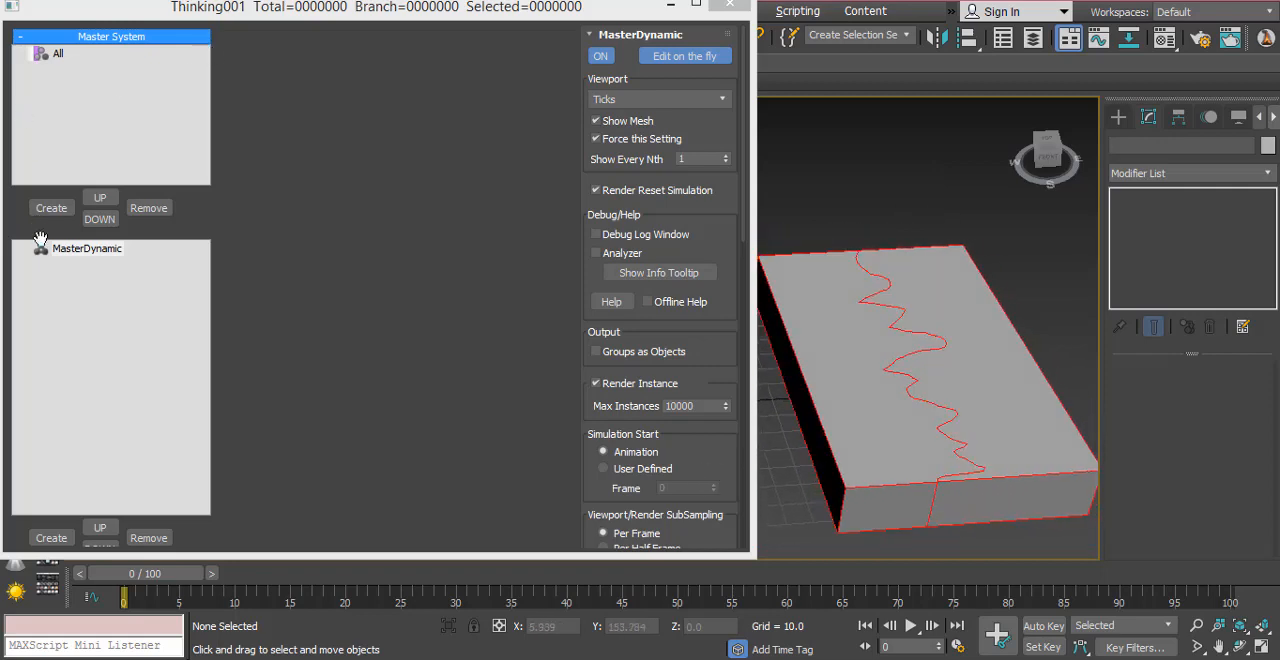
left_click(51, 207)
left_click(84, 69)
left_click(84, 69)
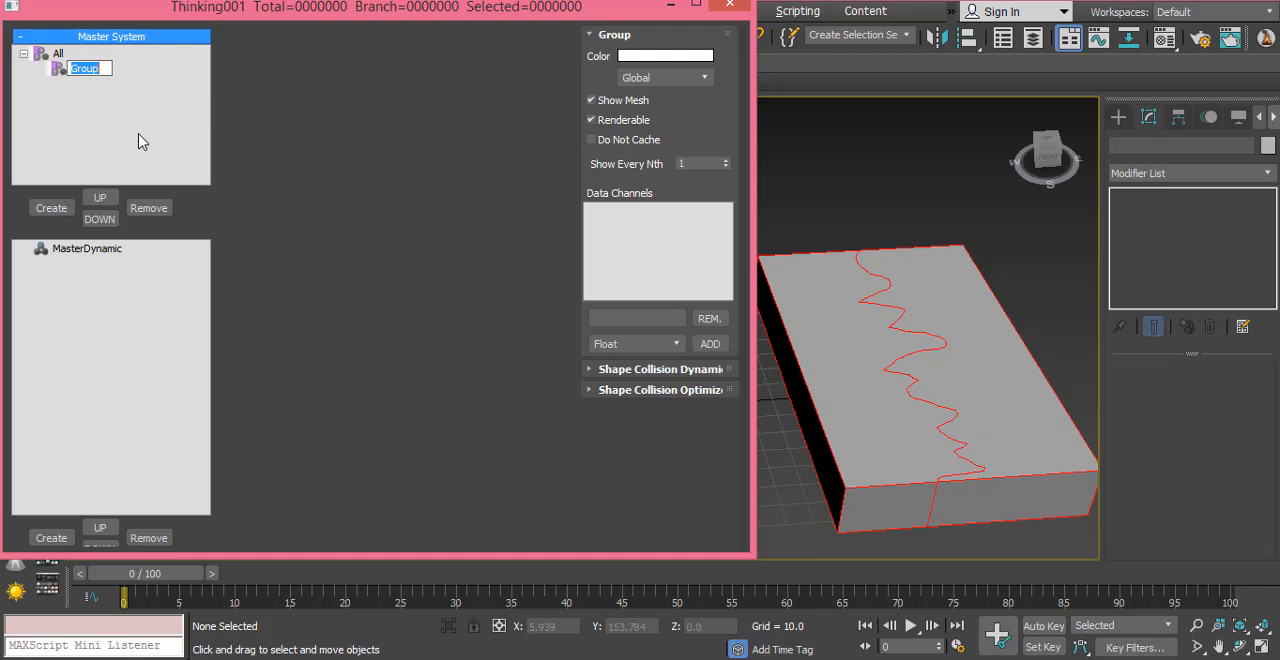
type("GroundDestruction")
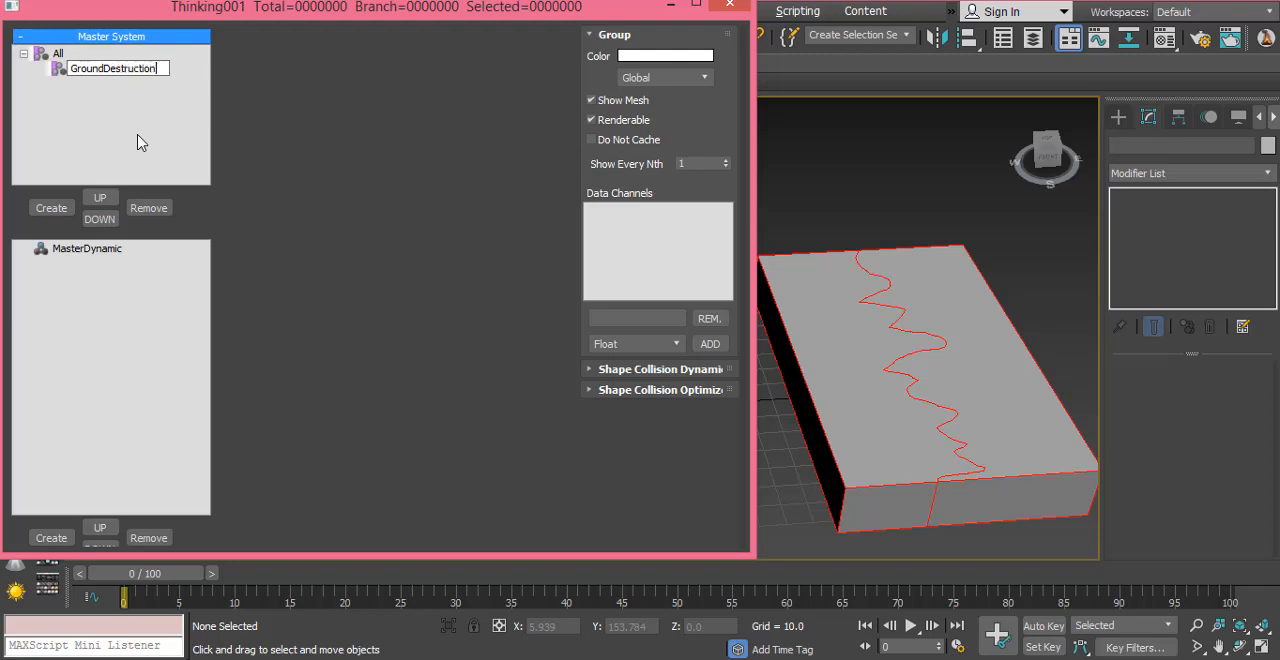
key("Return")
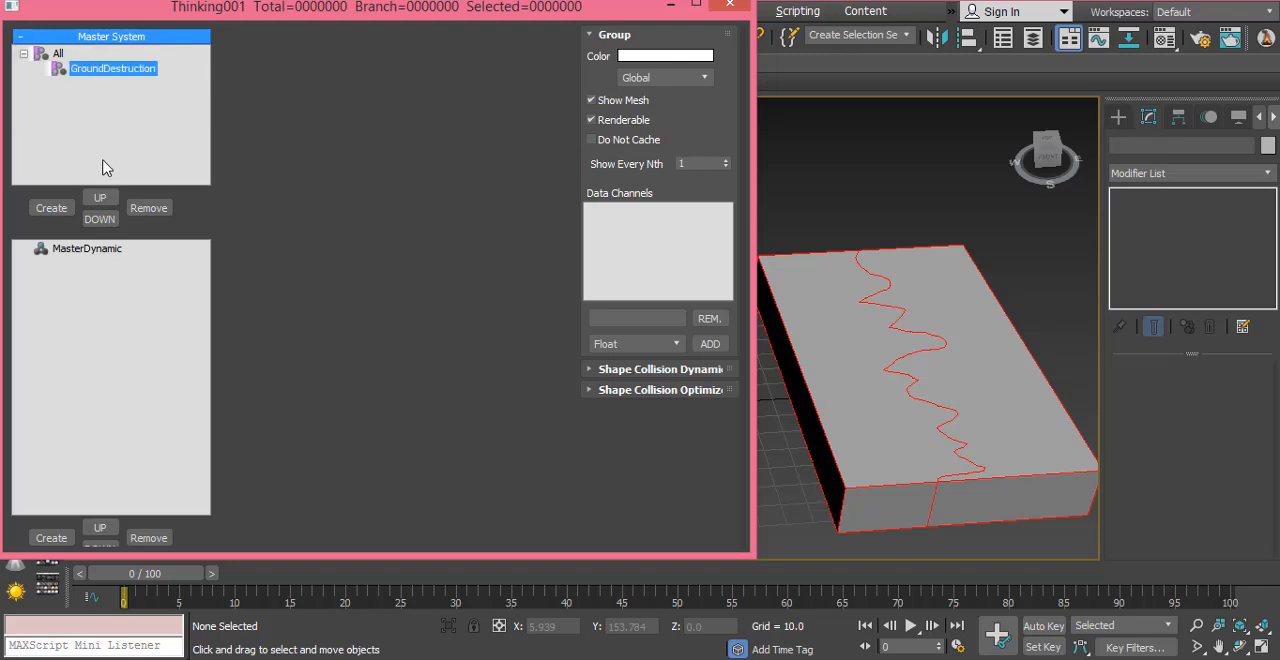
Step: Create five subgroups under GroundDestruction and rename the first one Ground
left_click(60, 210)
left_click(62, 209)
left_click(62, 209)
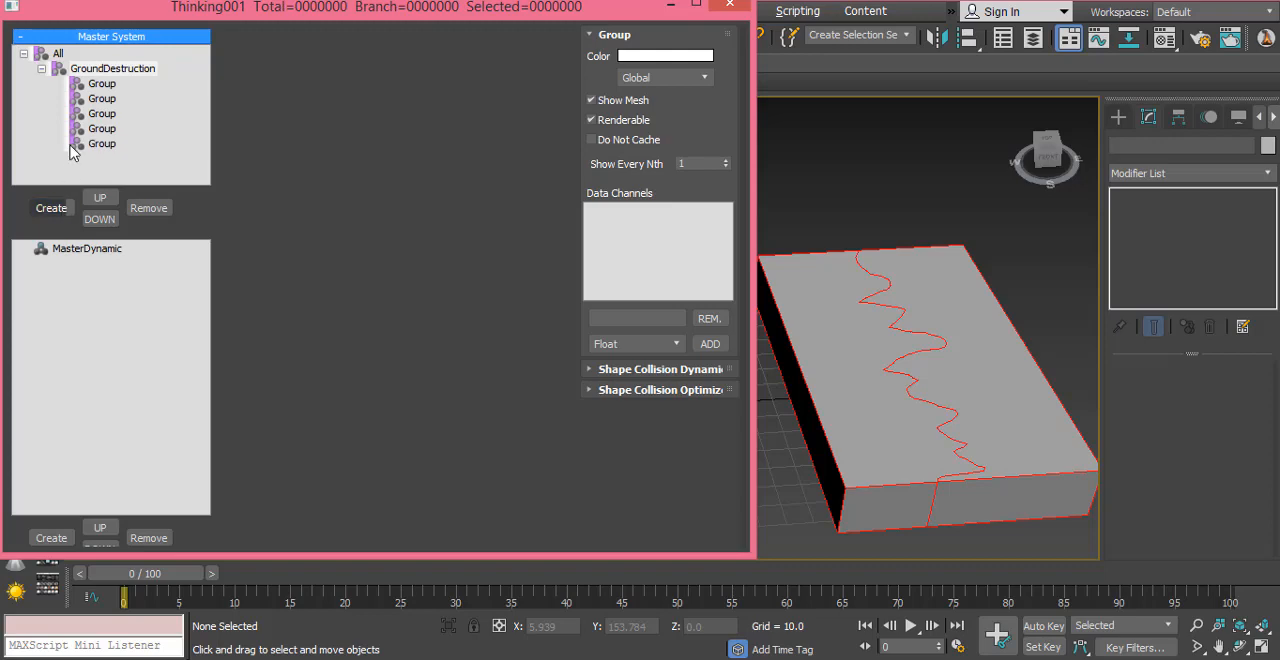
left_click(95, 86)
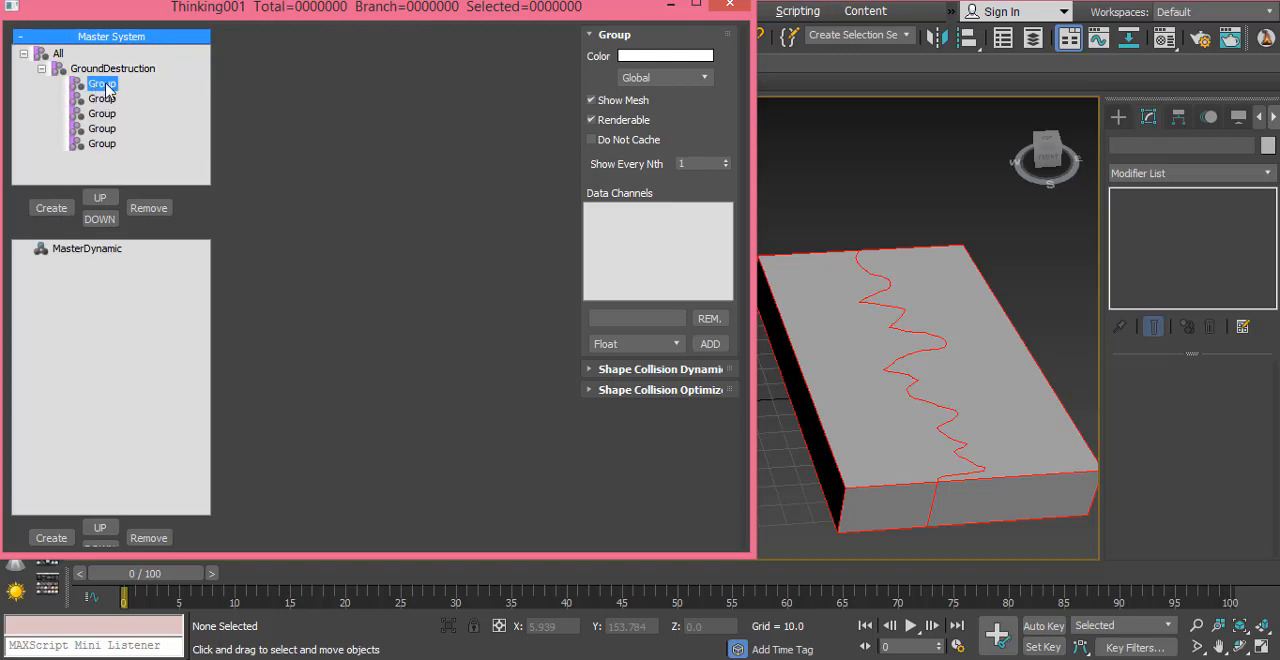
left_click(104, 84)
type("Ground")
key("Return")
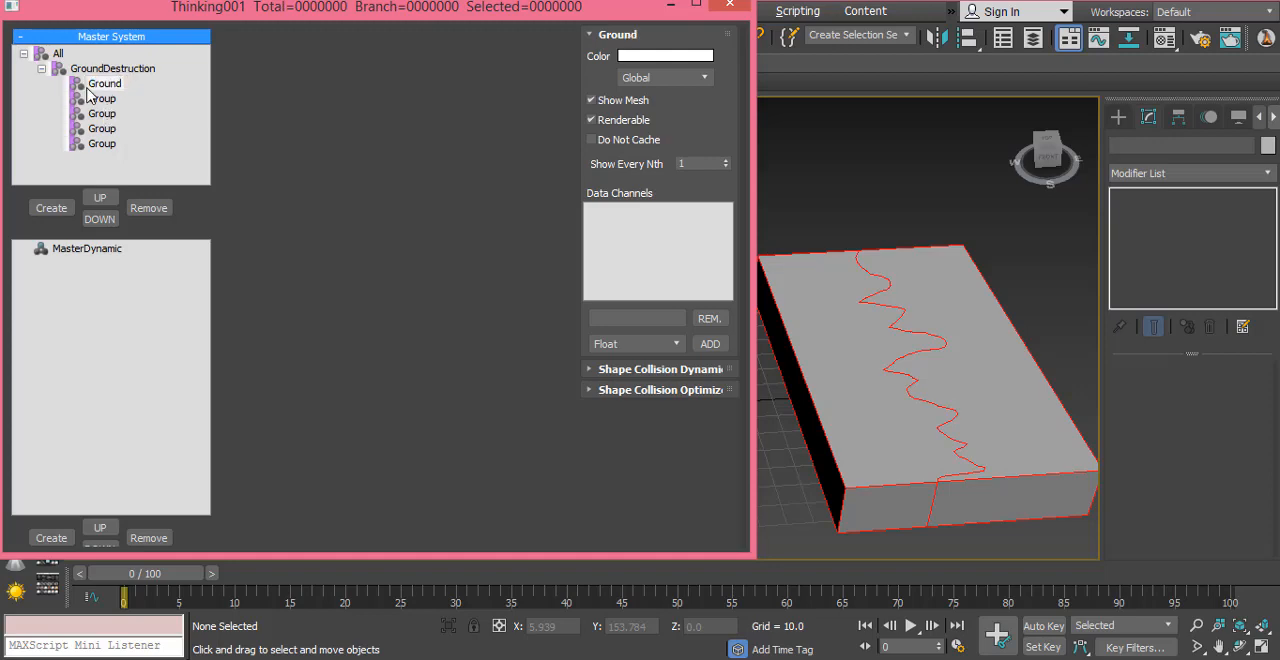
Step: Create two subgroups under Ground and name them Left and Right
left_click(52, 212)
left_click(52, 212)
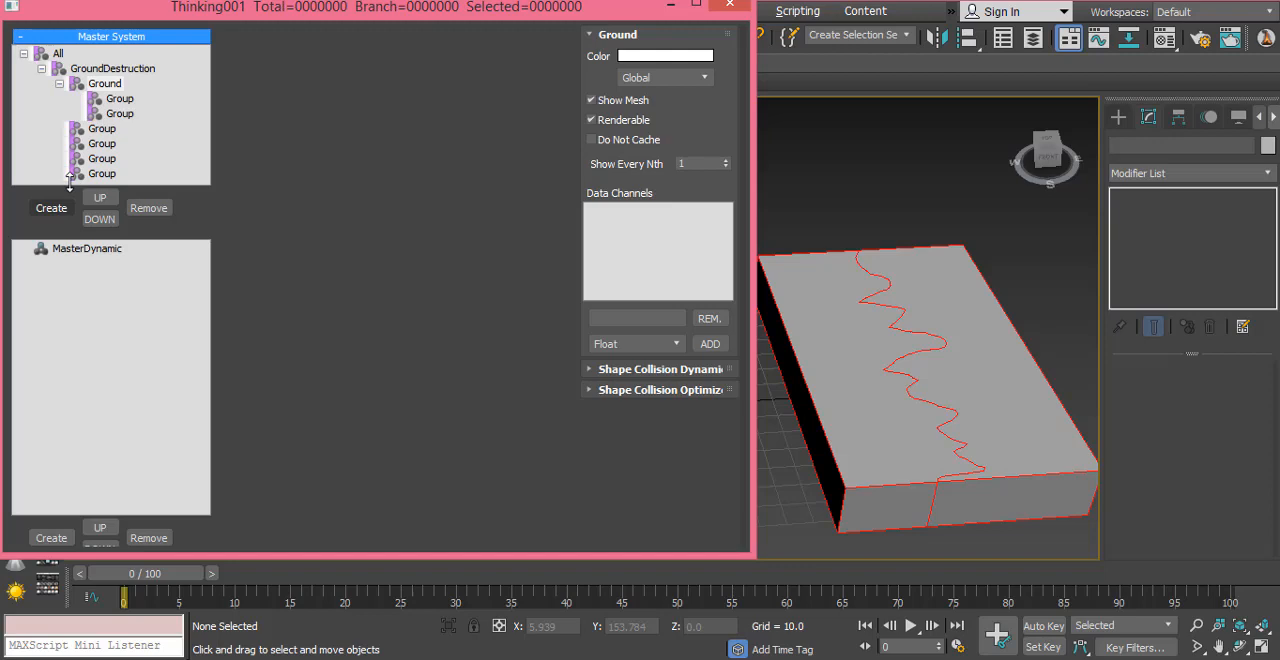
left_click(116, 100)
left_click(116, 100)
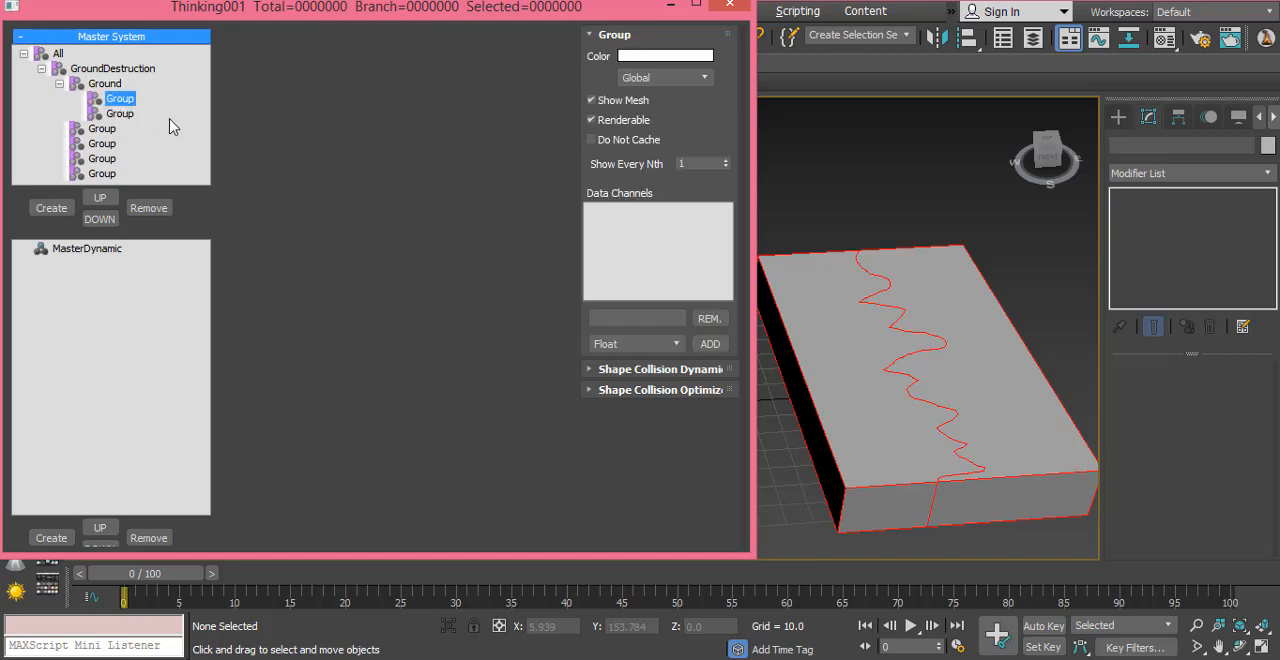
type("Left")
key("Return")
left_click(120, 114)
left_click(122, 114)
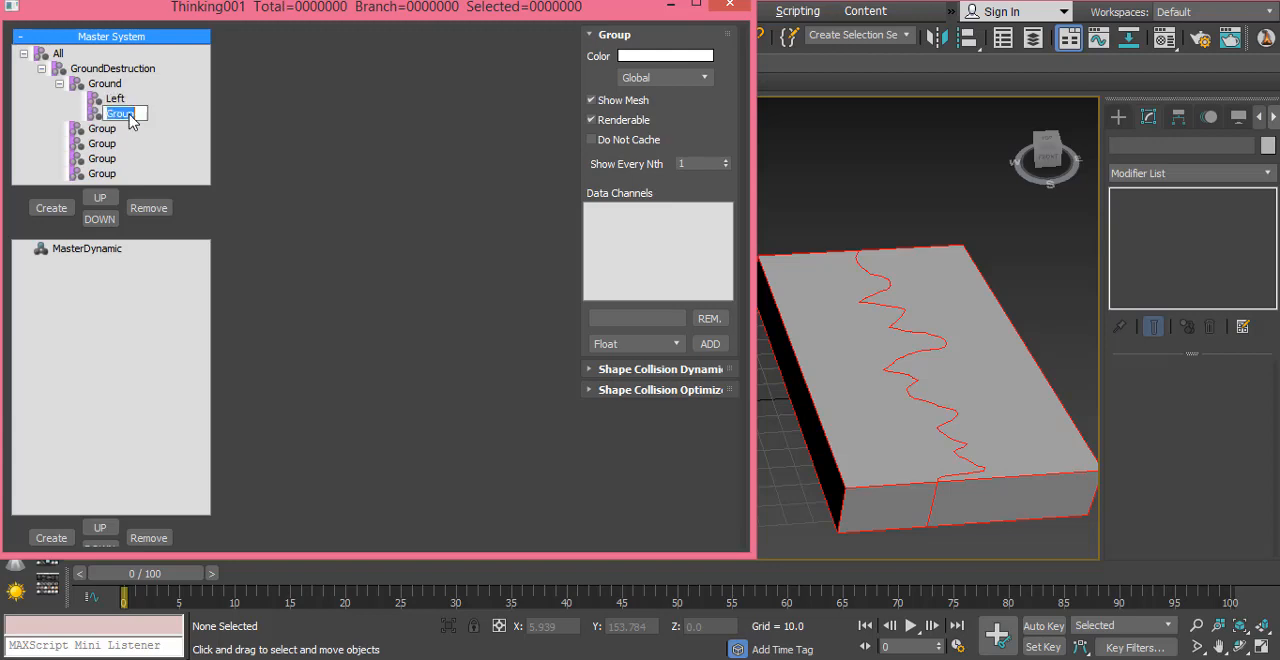
type("Right")
key("Return")
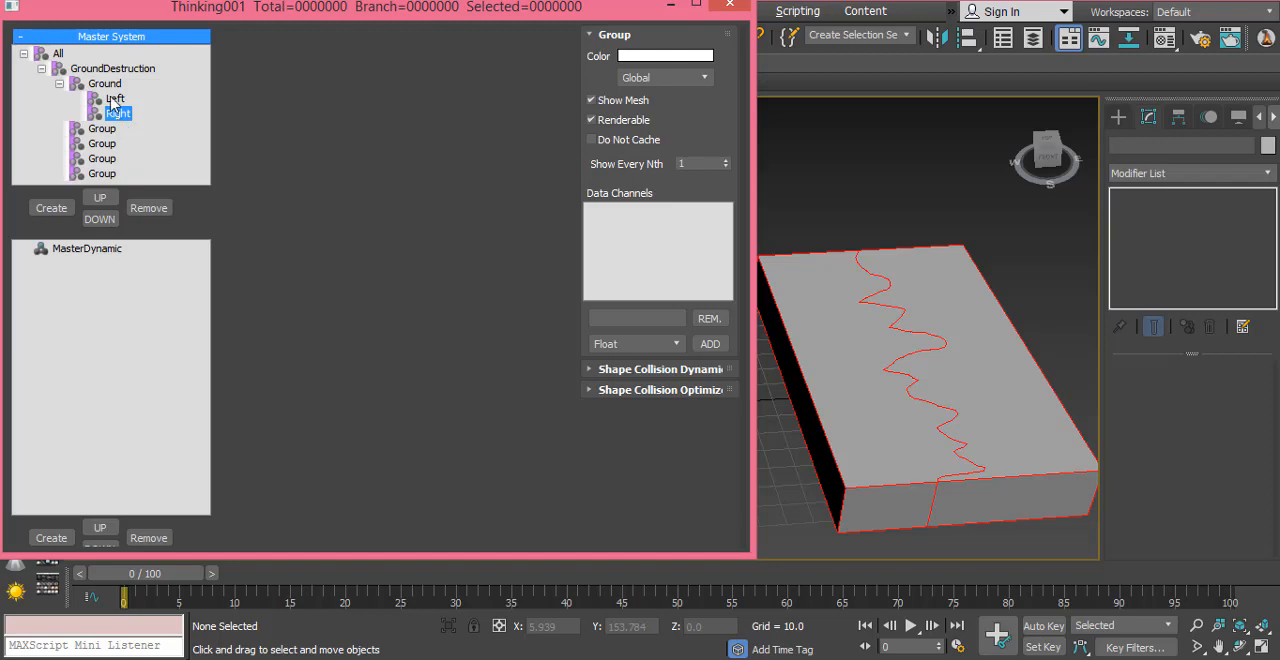
Step: Select the Left and Right groups in turn together with the matching box fragment to compare them
left_click(113, 100)
left_click(843, 360)
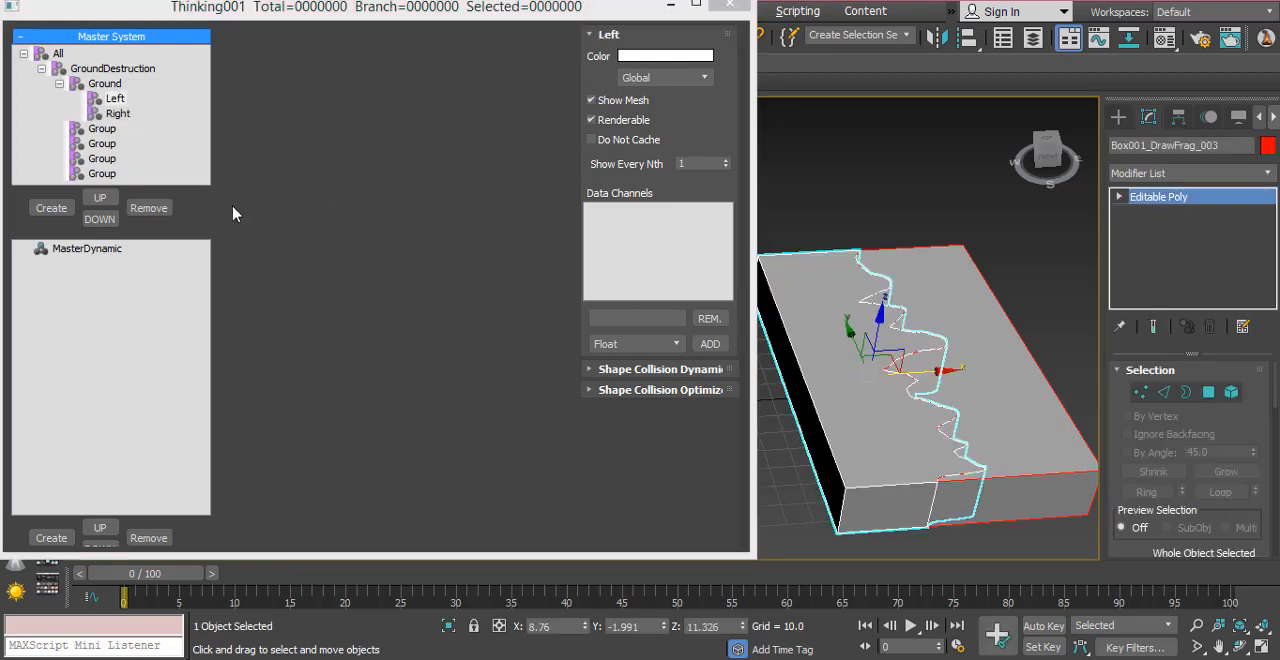
left_click(117, 114)
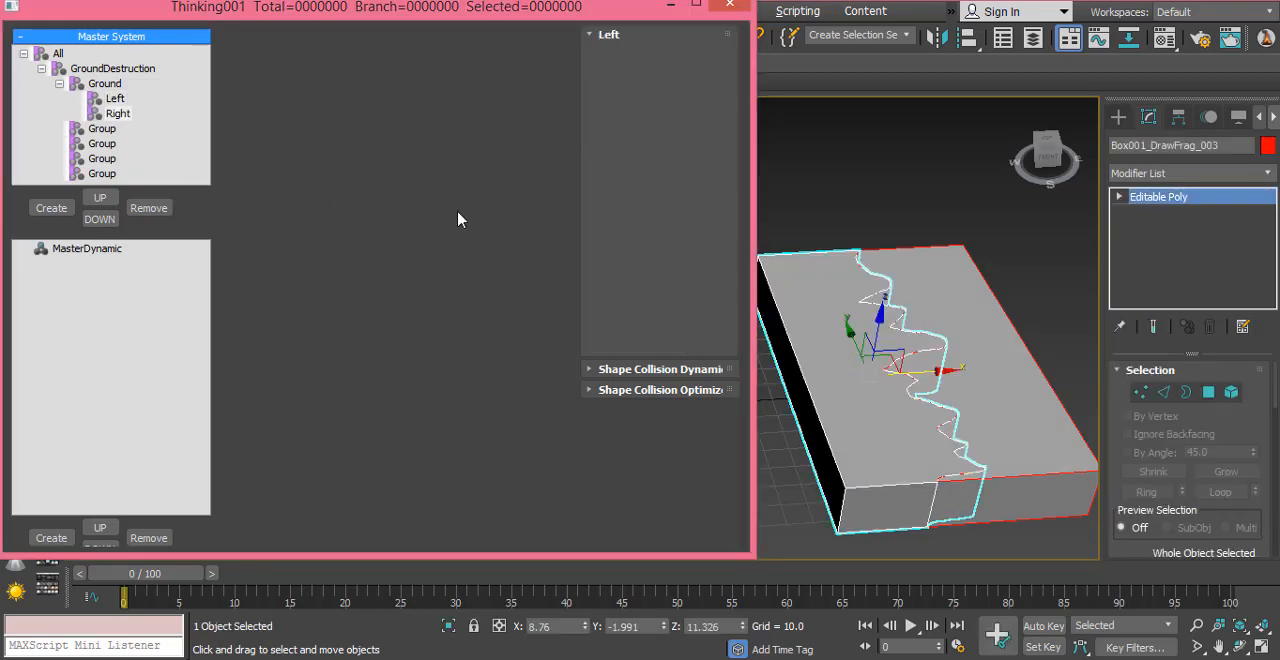
left_click(978, 376)
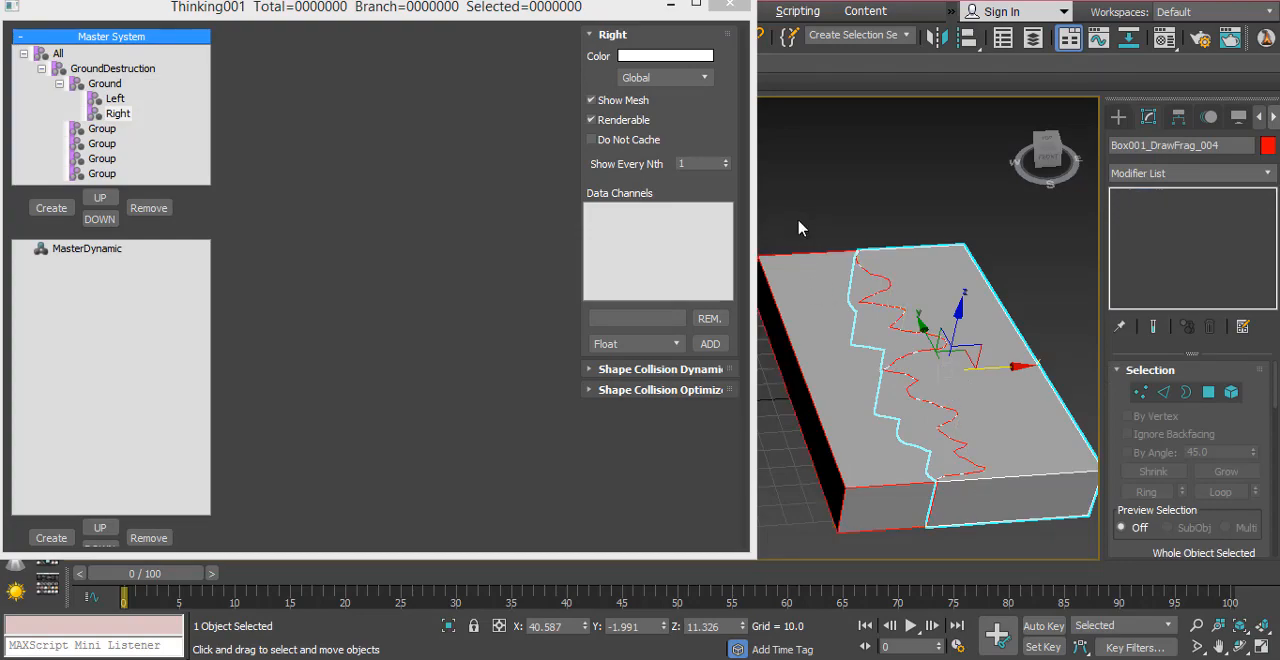
Step: Minimize the Thinking001 window and, with Auto Key on at frame 10, move the right fragment to about X 49.3 and Z 1.2
left_click(798, 228)
left_click(671, 8)
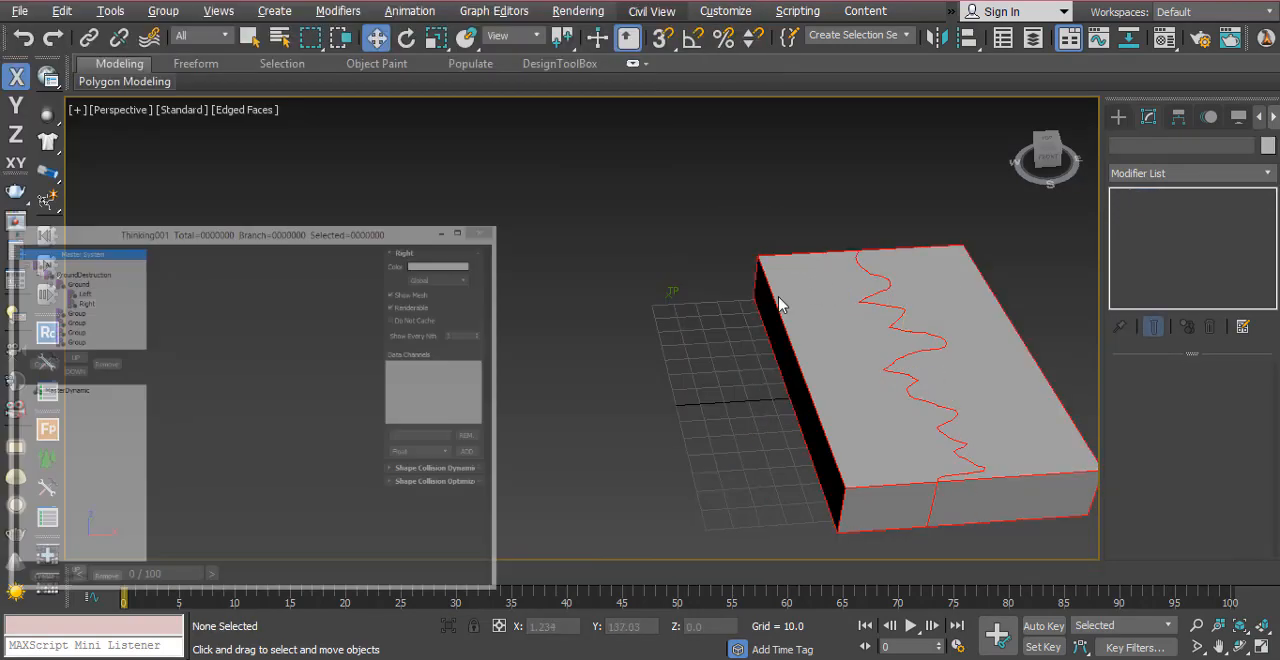
left_click(981, 458)
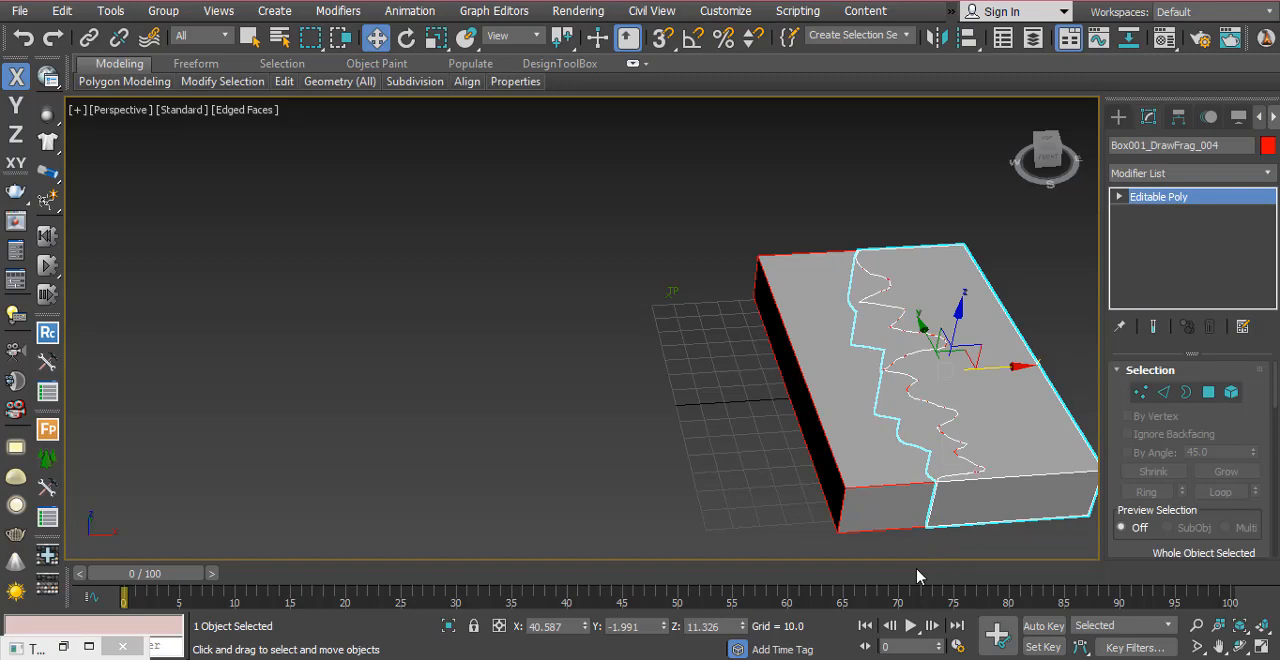
left_click(1043, 626)
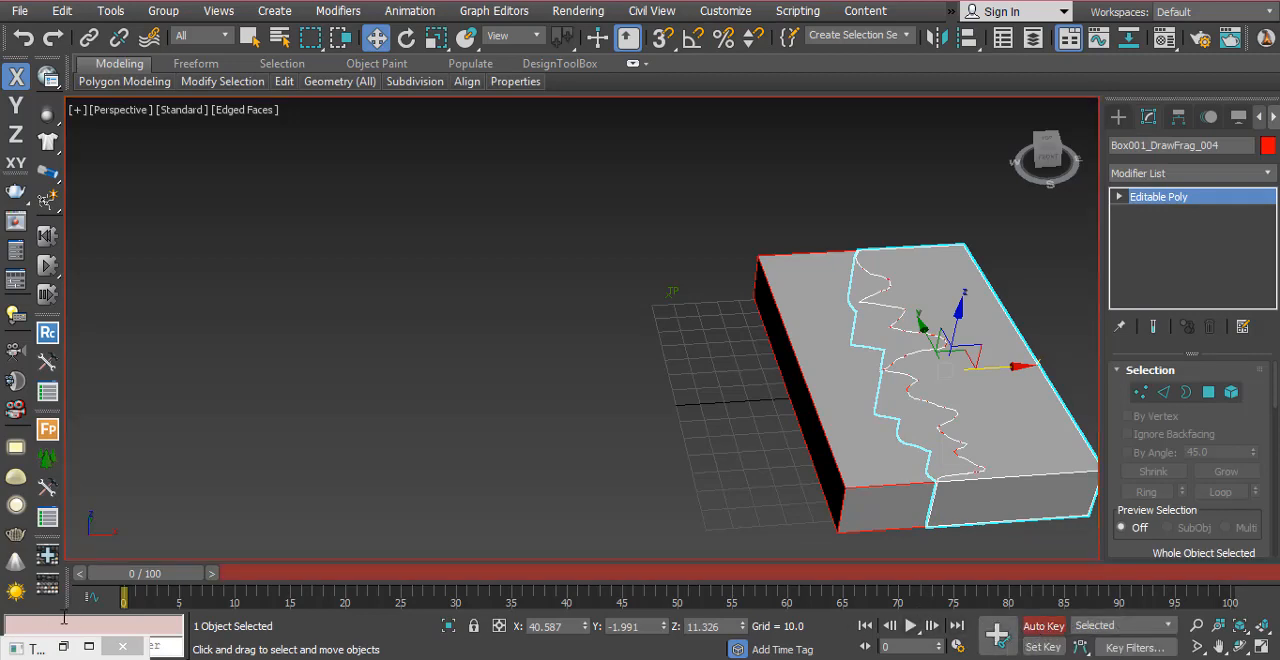
left_click_drag(150, 583, 258, 615)
key("w")
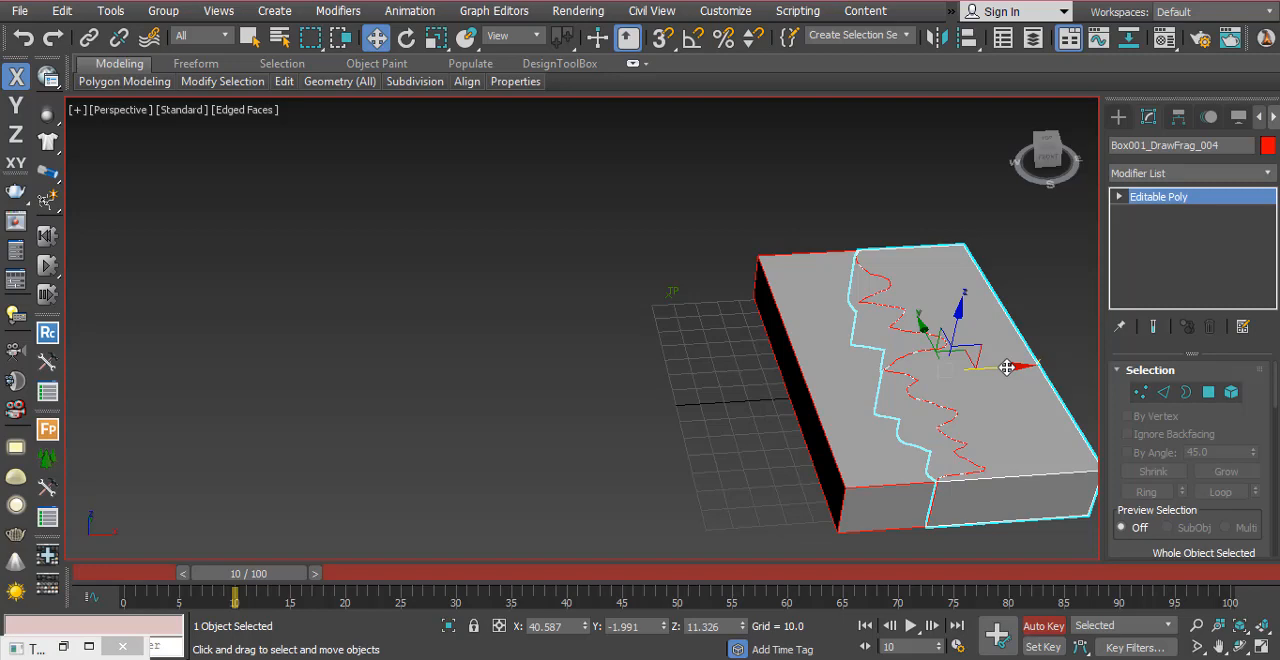
left_click_drag(1007, 367, 1027, 368)
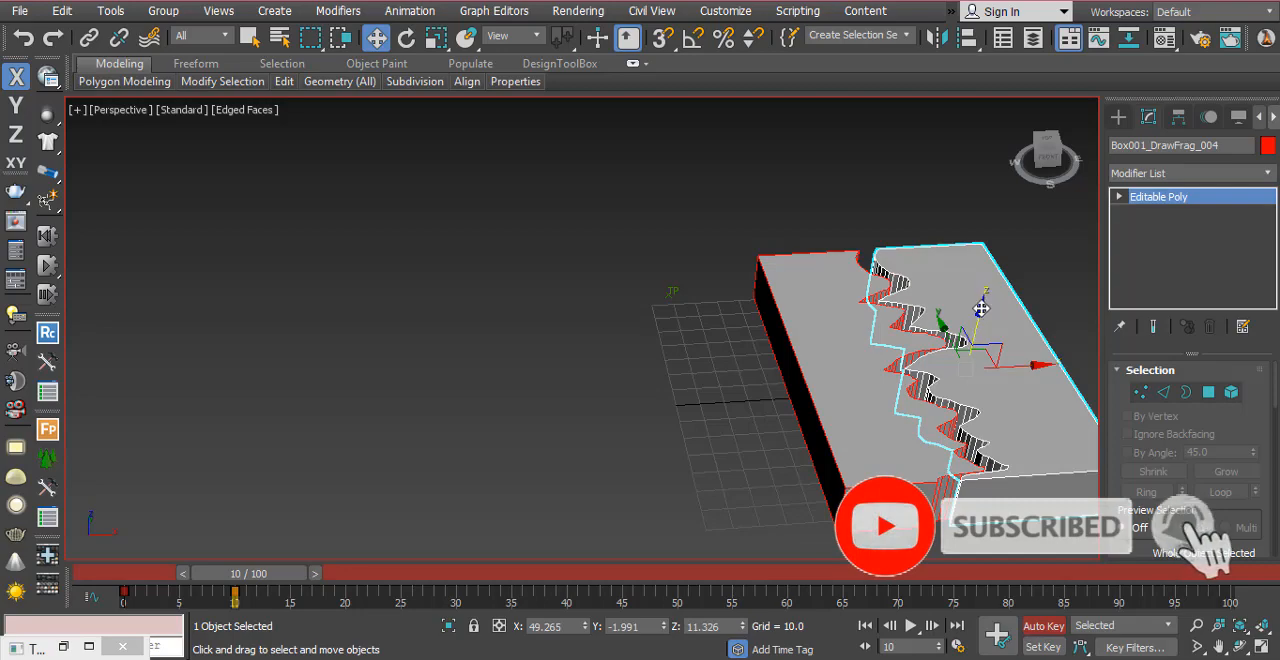
left_click_drag(982, 310, 982, 330)
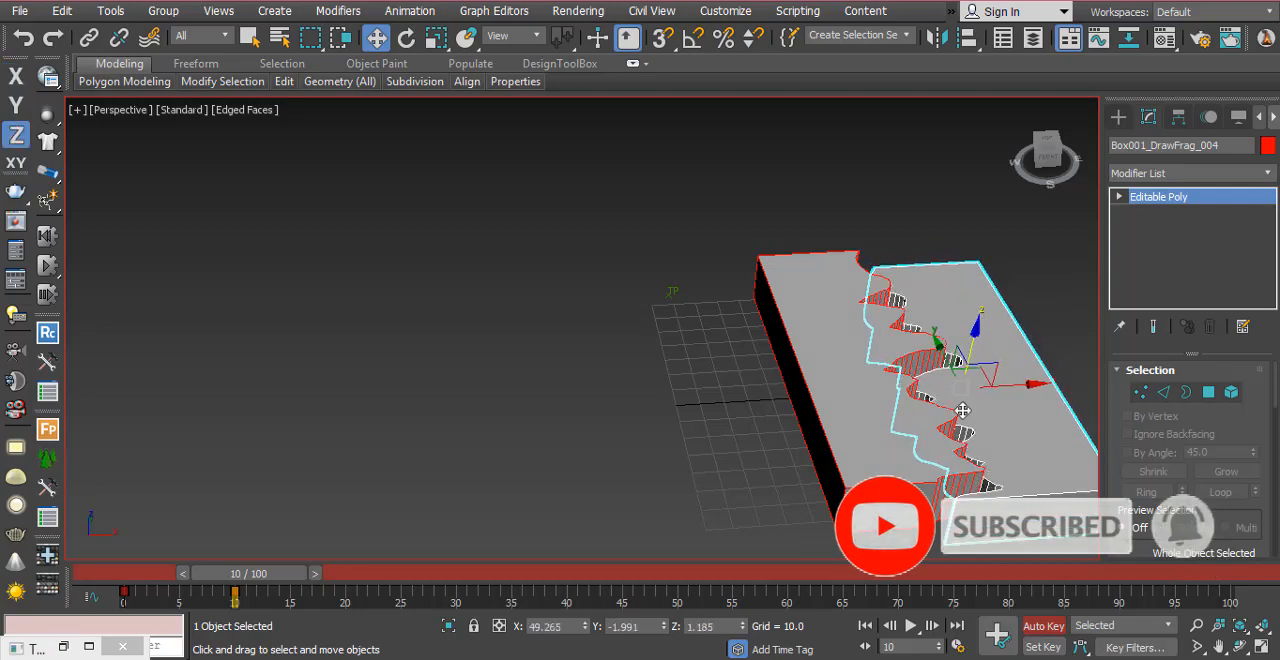
Step: Scrub the timeline between frames 0 and 10 to preview the right fragment's movement
left_click_drag(268, 578, 123, 592)
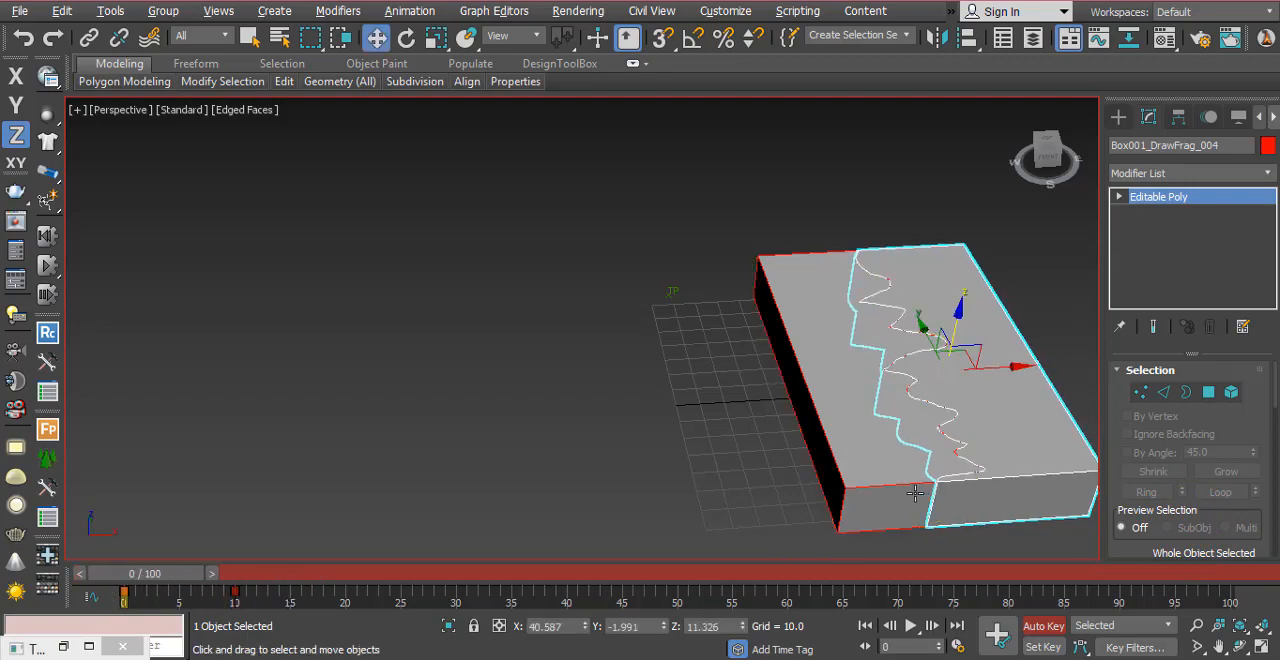
middle_click_drag(898, 488, 752, 450, "alt")
left_click(497, 470)
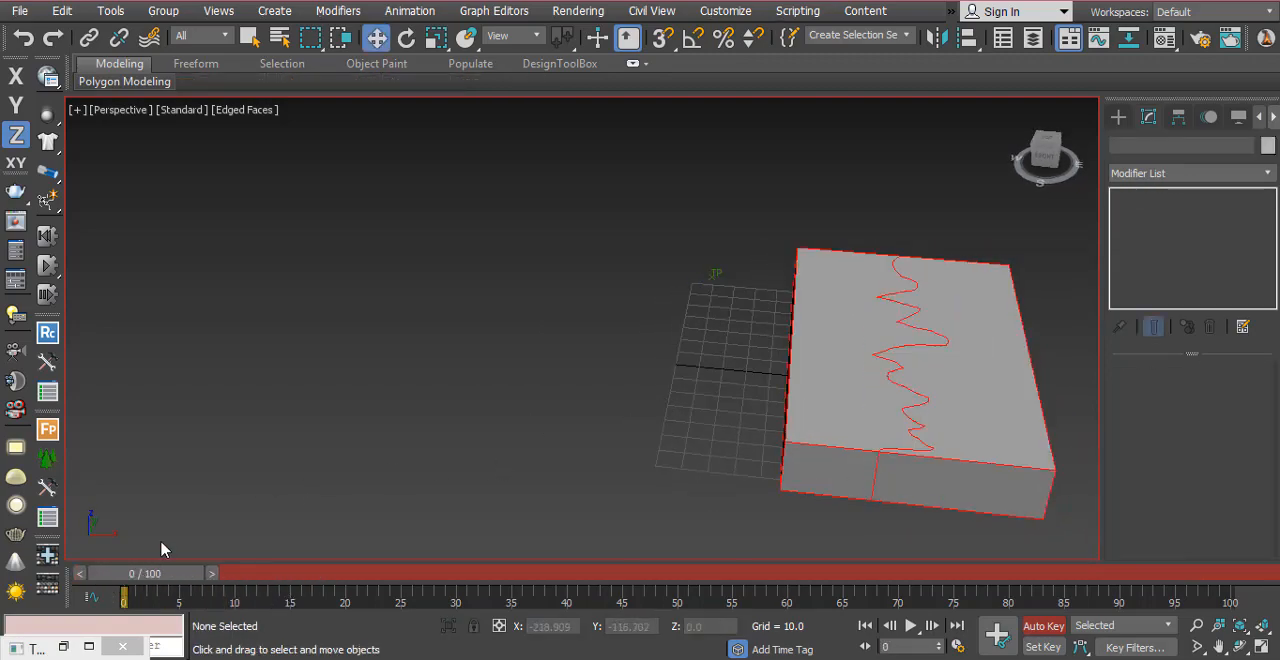
left_click_drag(125, 593, 246, 626)
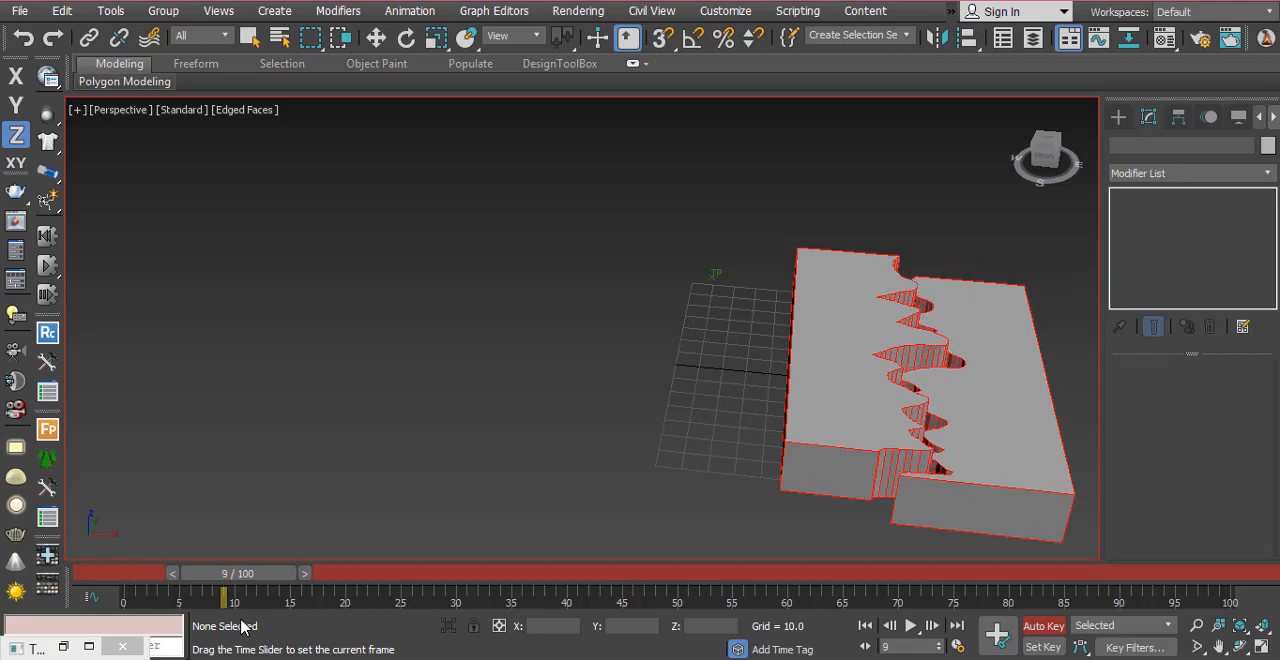
Step: Shift the right fragment farther along X at frame 10, away from the left half, and return to frame 0
key("w")
left_click(305, 574)
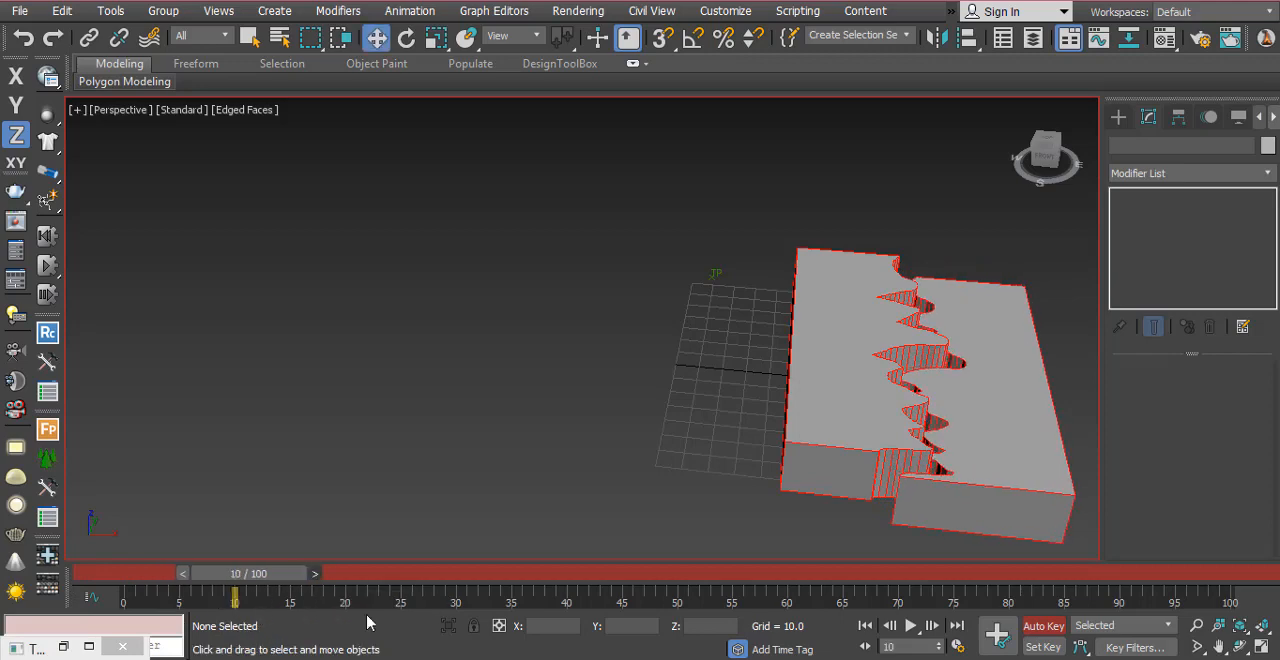
left_click(1034, 500)
key("F5")
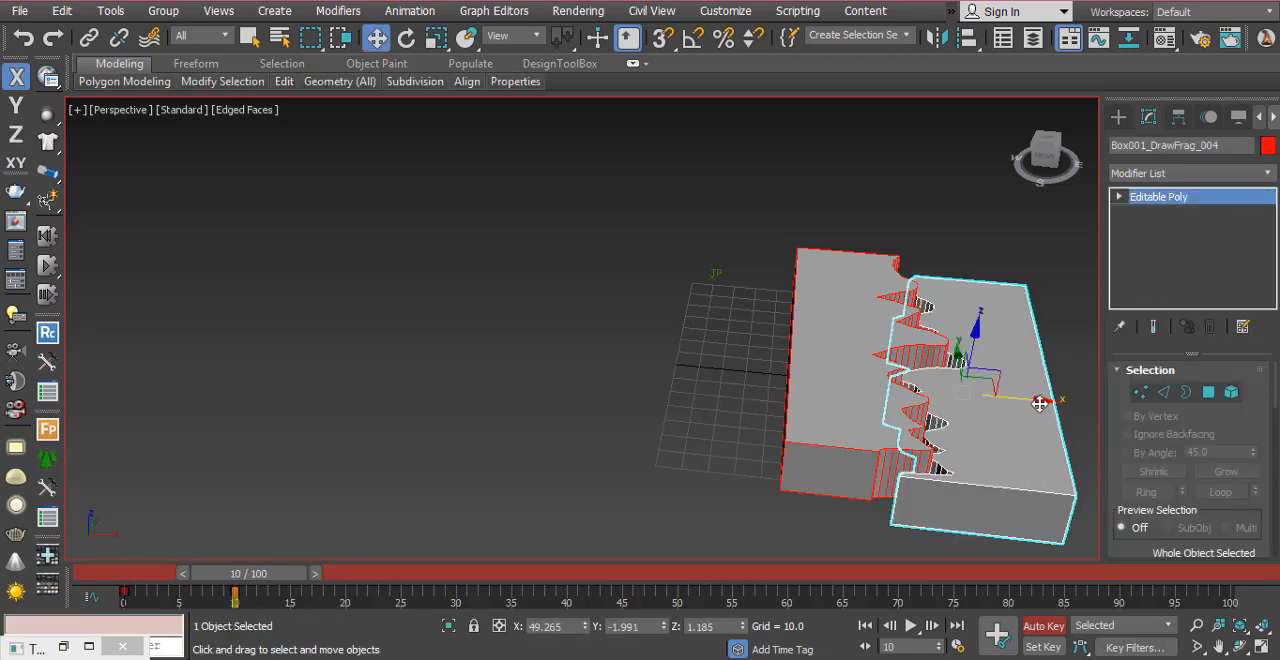
left_click_drag(1036, 401, 1043, 401)
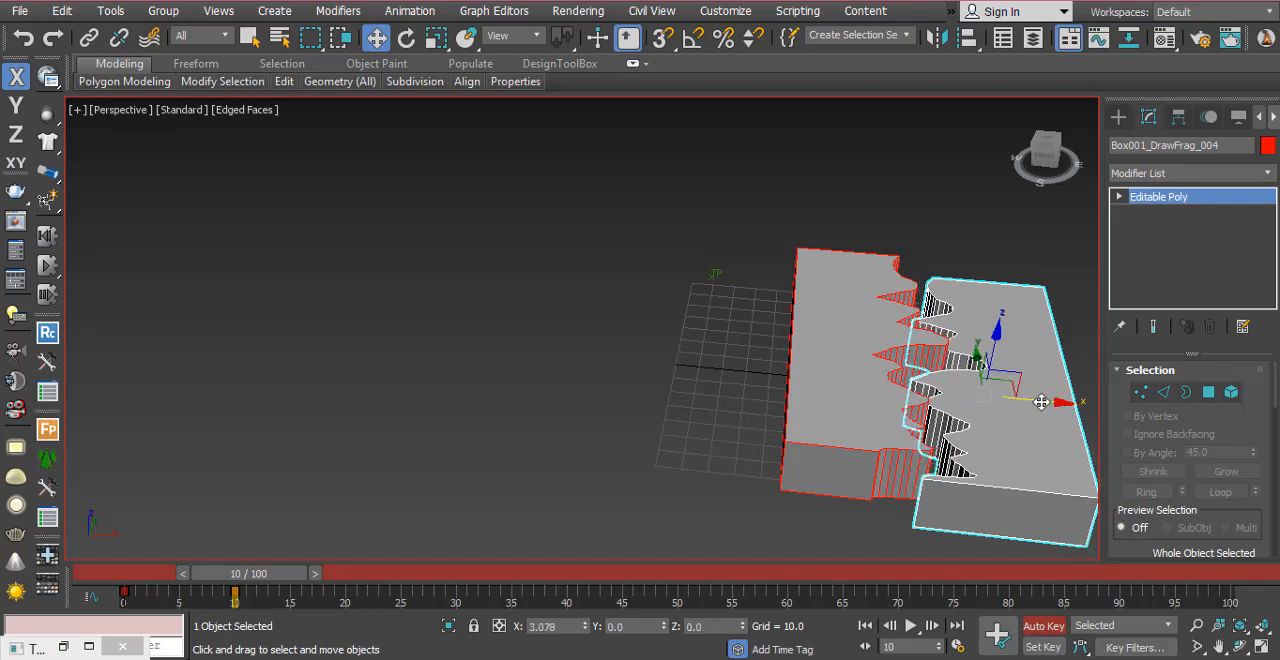
left_click(340, 490)
left_click_drag(238, 588, 60, 600)
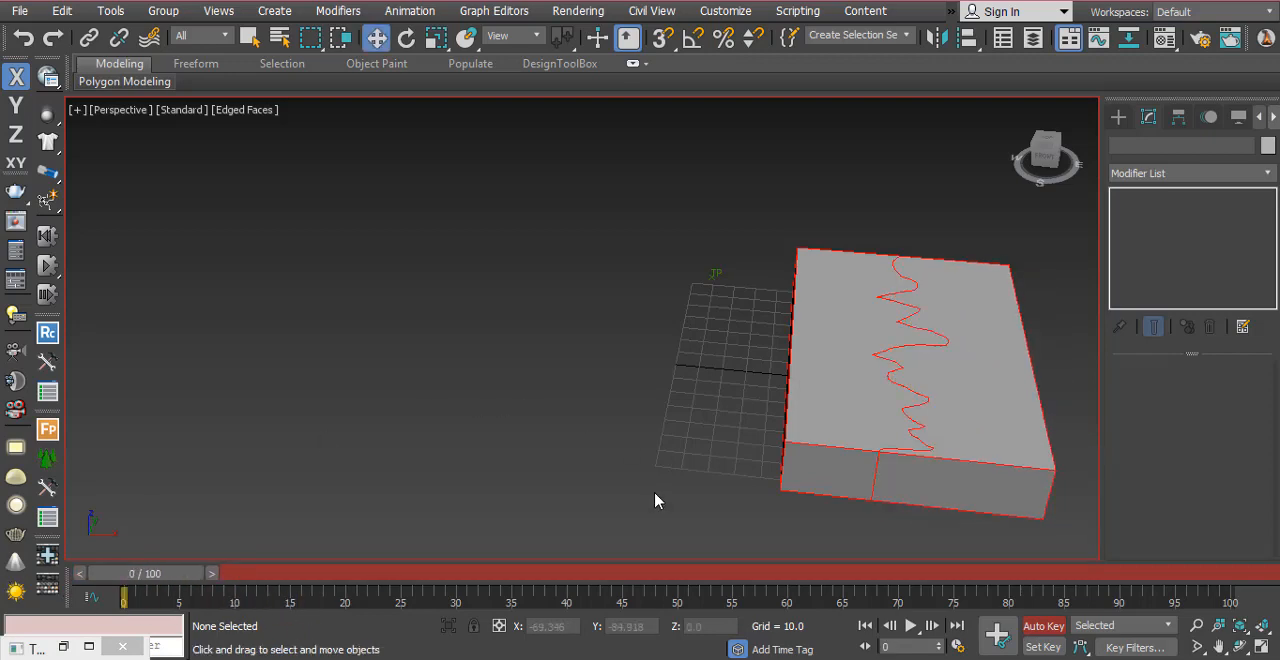
Step: Select the right fragment, undo its accidental move at frame 0, and shift its two animation keys to frames 15 and 25
left_click(994, 486)
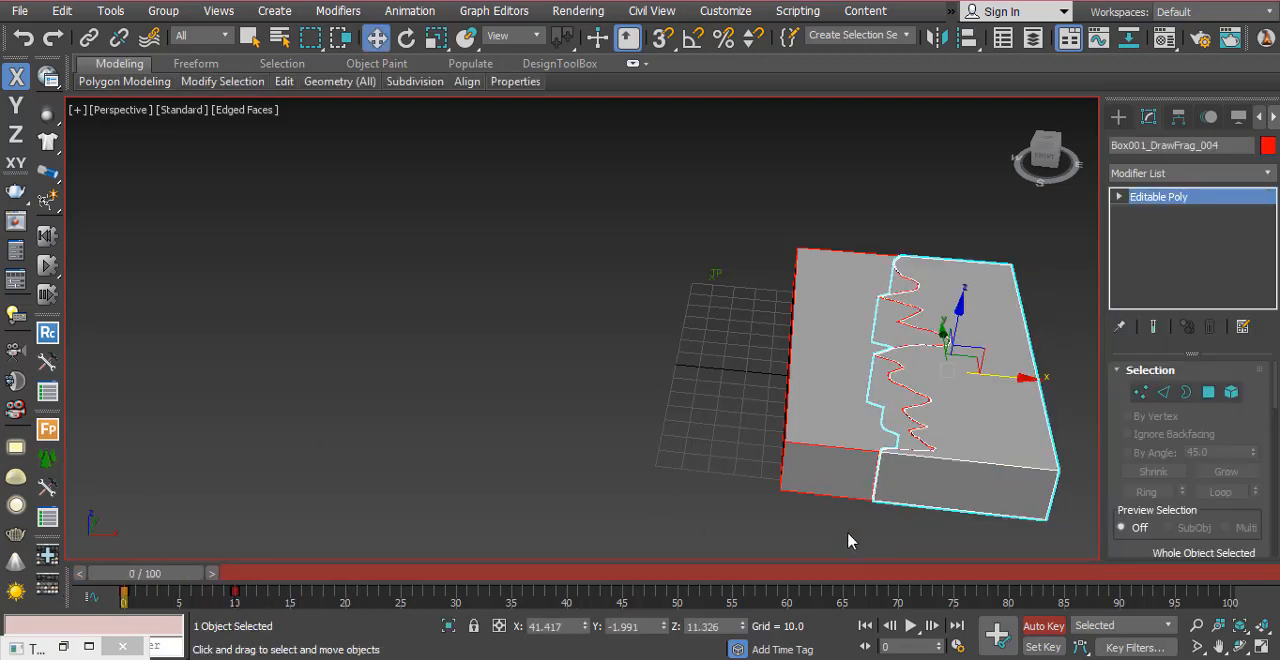
key("ctrl+z")
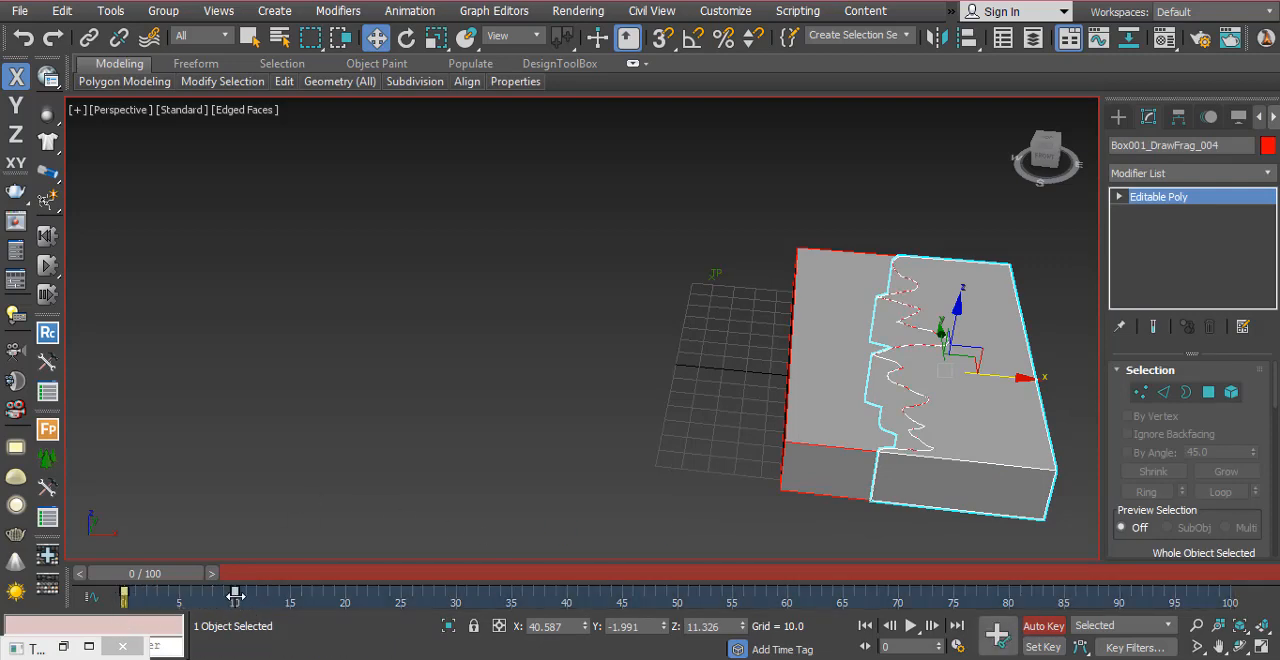
left_click_drag(232, 597, 402, 616)
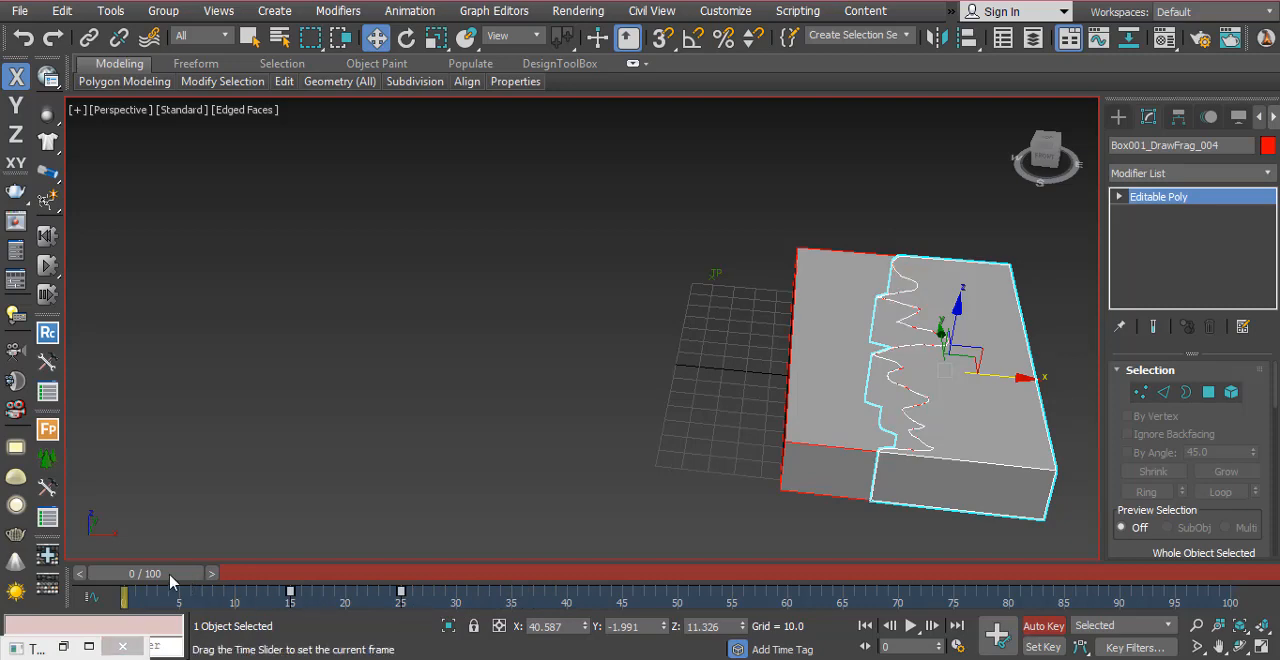
Step: Preview the right fragment's shifted movement on the timeline, turn off Auto Key and clear the selection
left_click_drag(190, 575, 286, 649)
key("w")
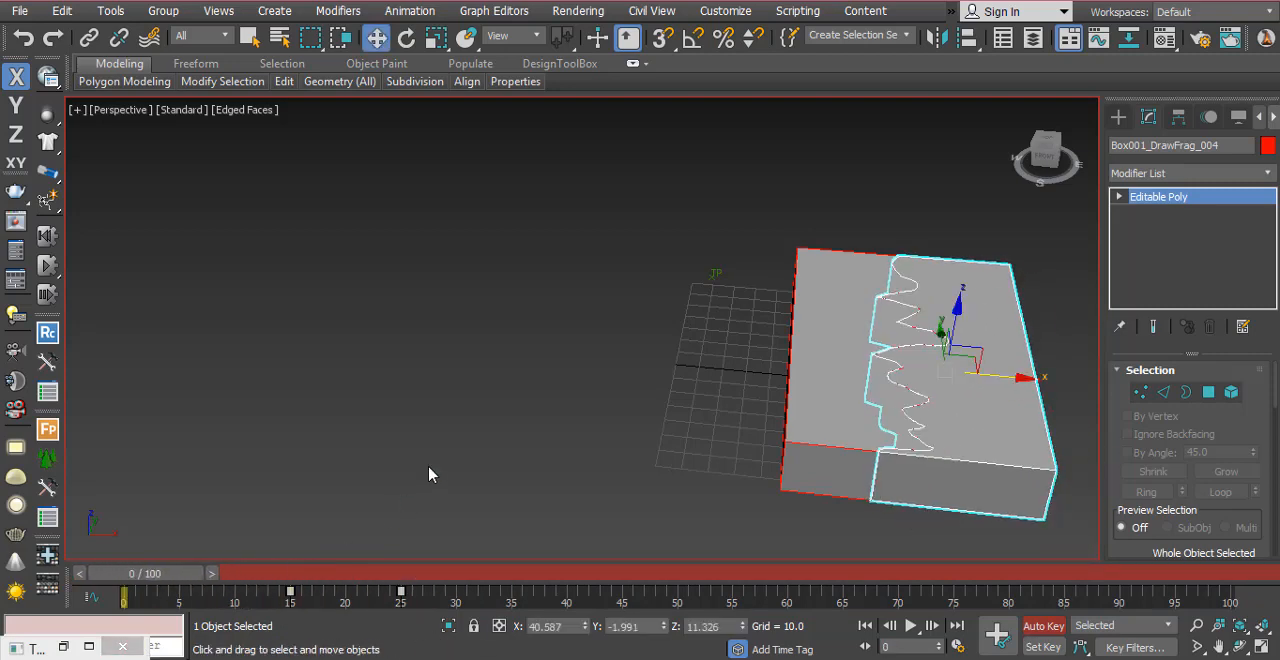
left_click(1040, 628)
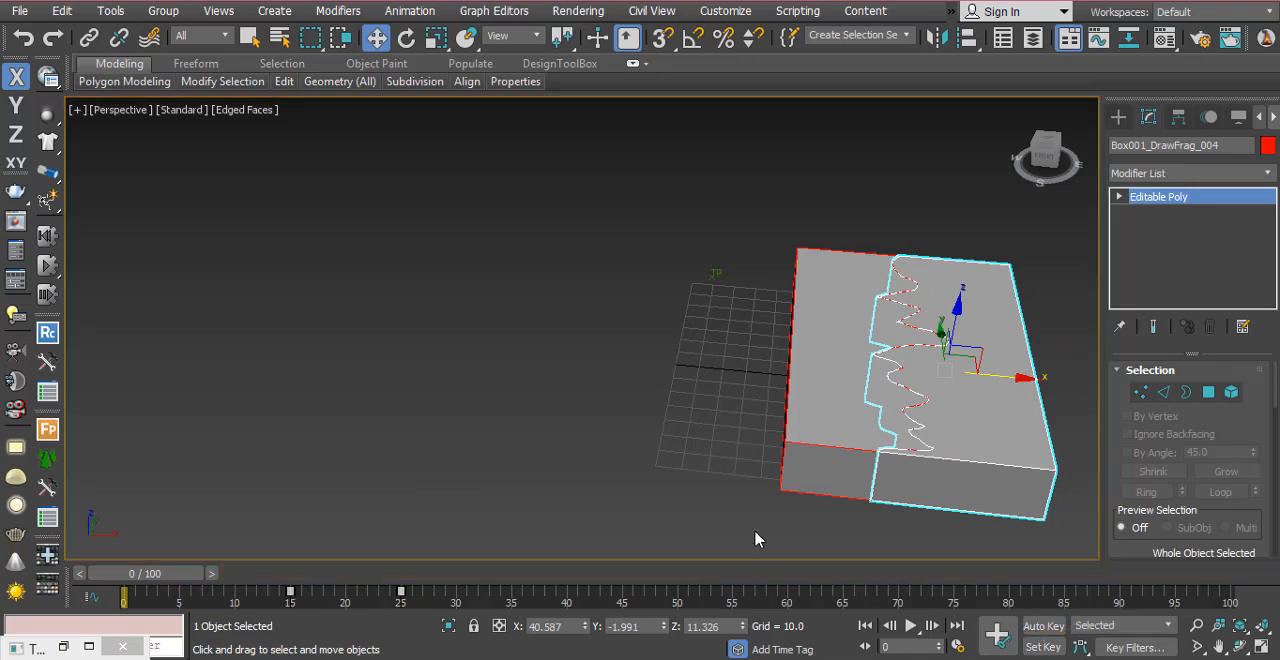
left_click(648, 440)
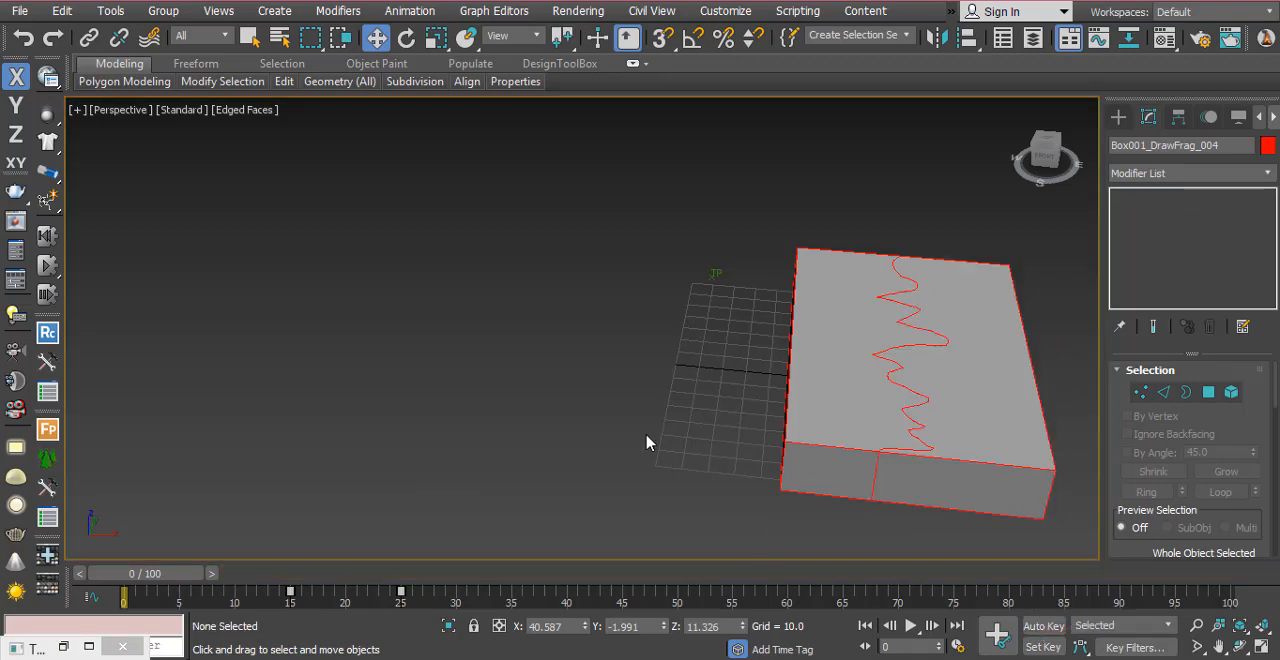
Step: Restore the Thinking001 window and create a dynamic set named GroundDestruction under MasterDynamic
left_click(64, 648)
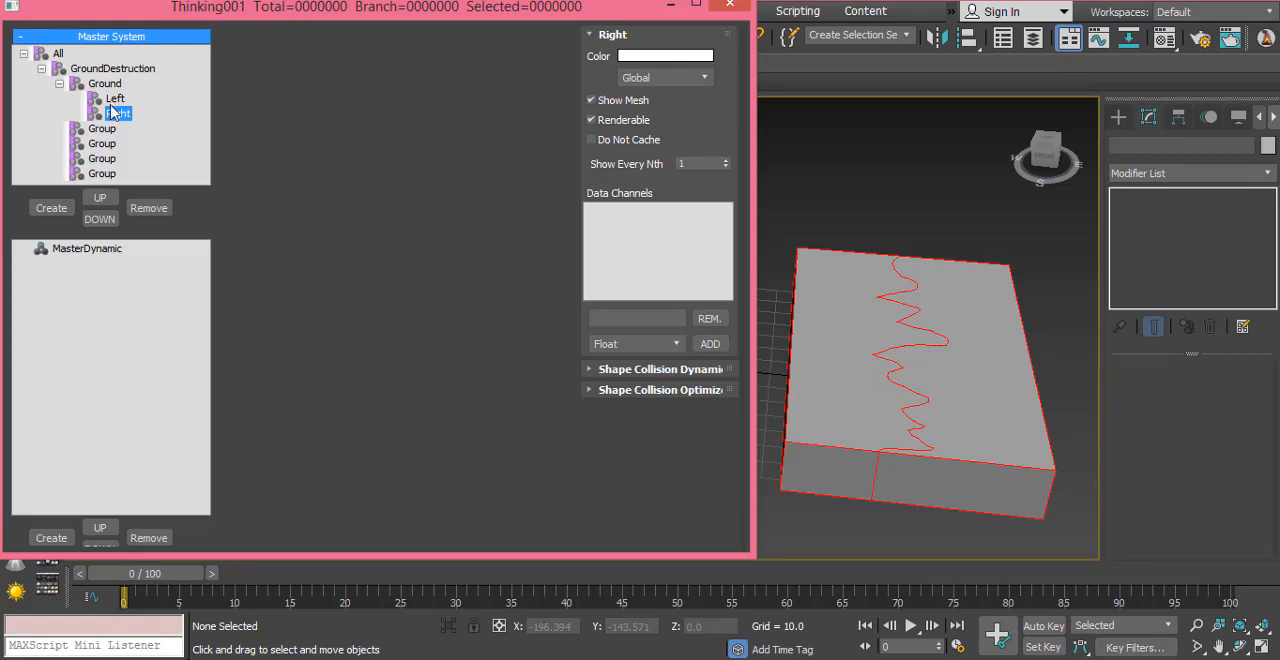
left_click(77, 253)
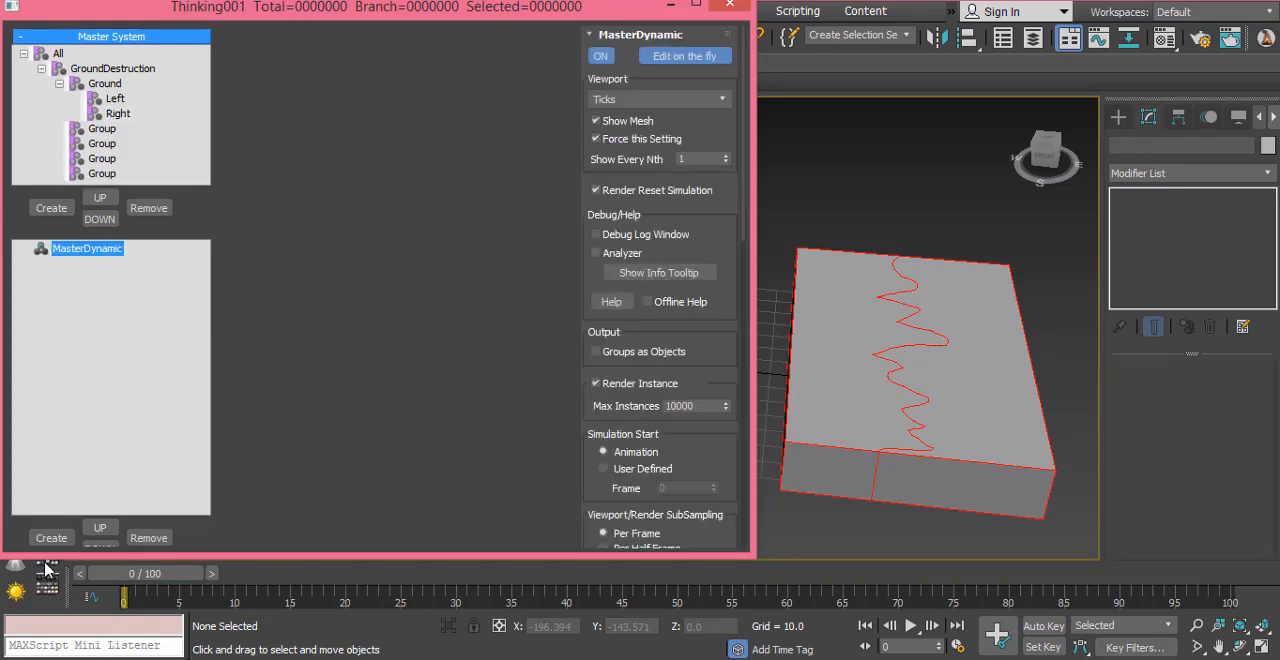
left_click(48, 536)
left_click(96, 264)
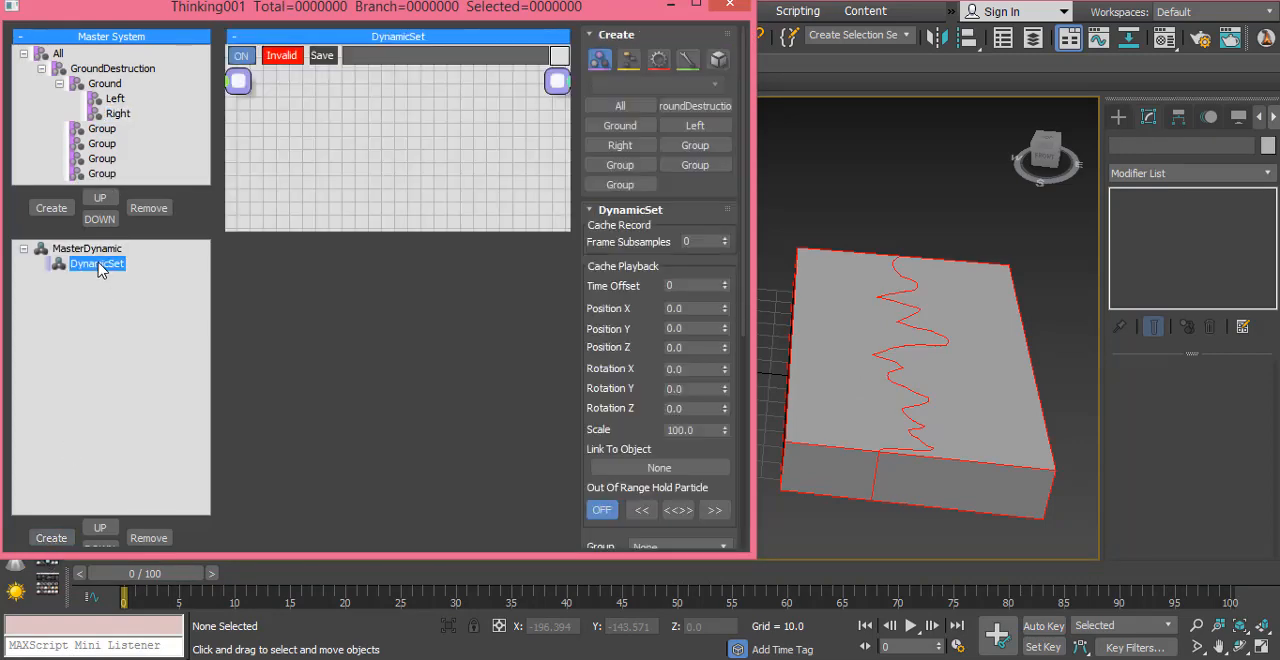
key("F2")
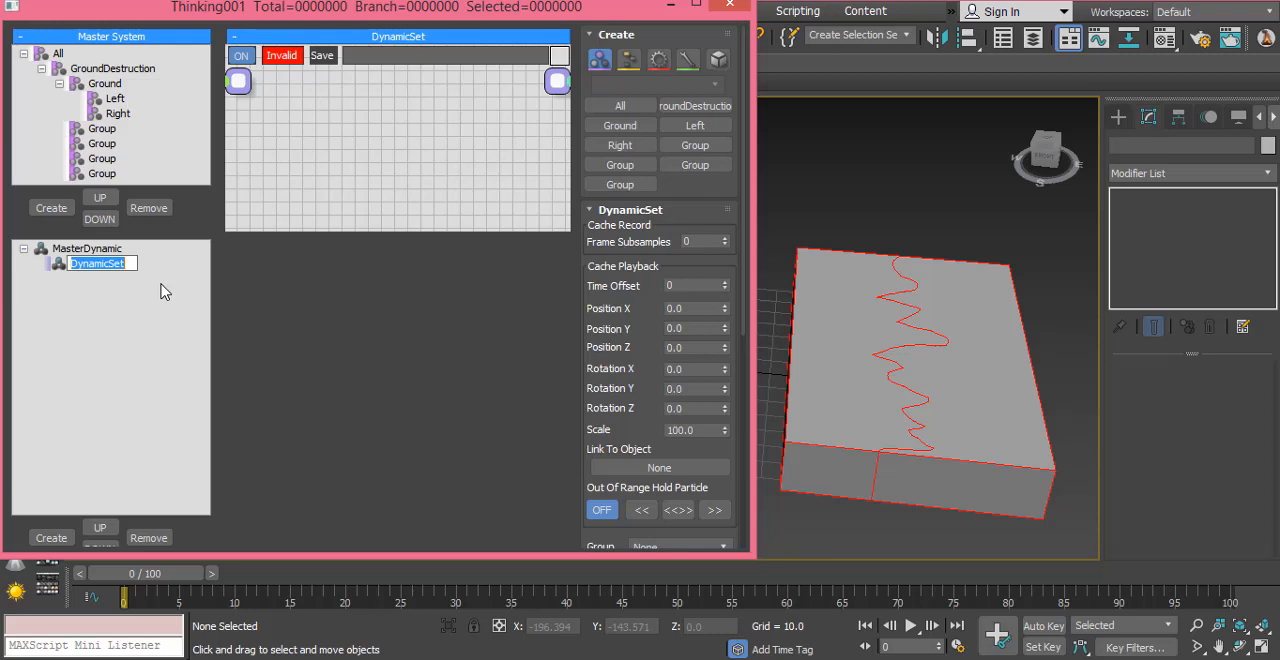
type("Ground")
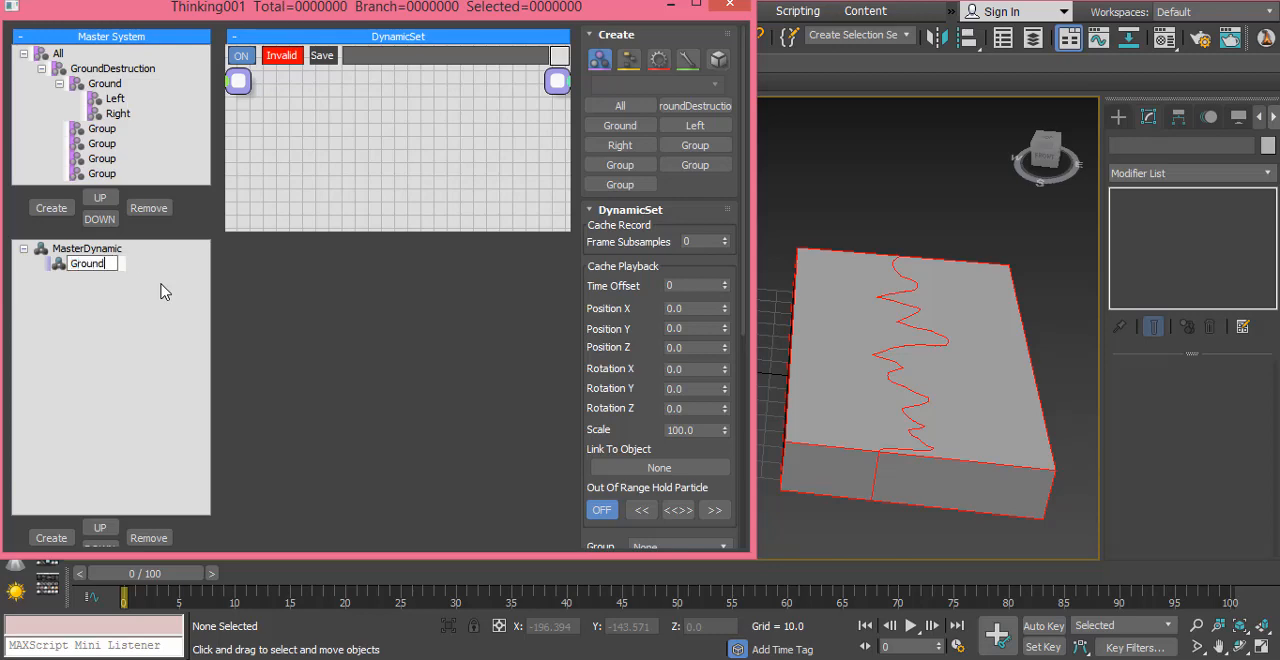
type("Destruction")
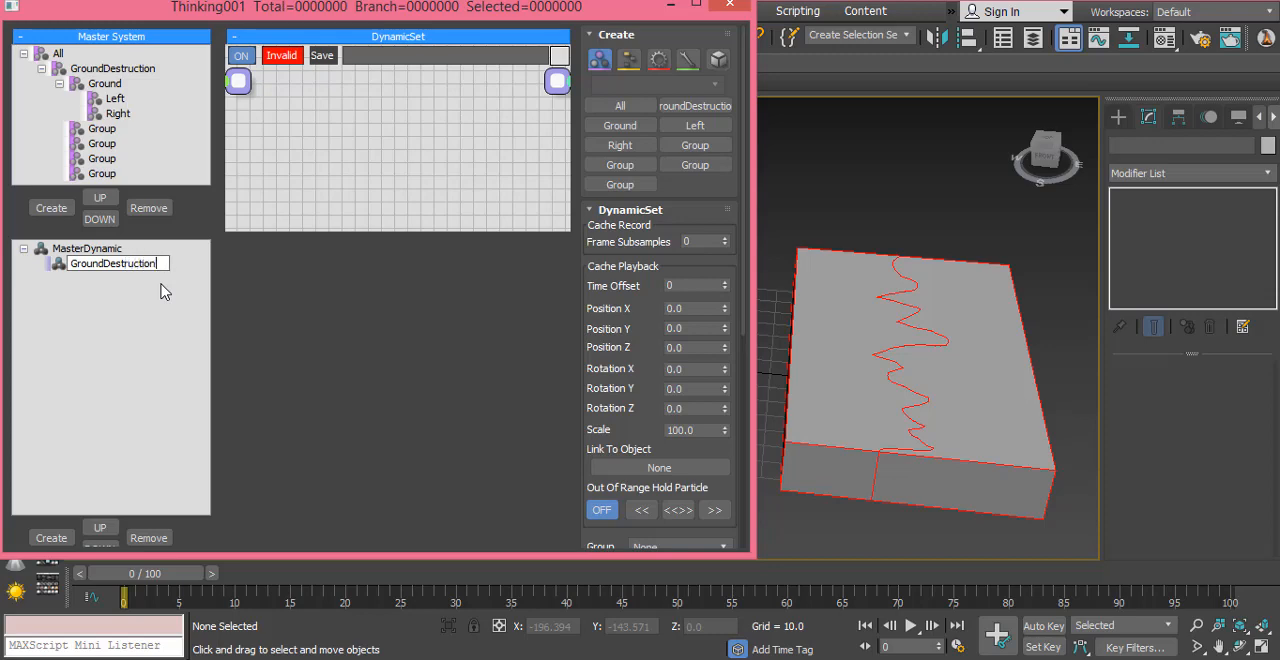
key("Return")
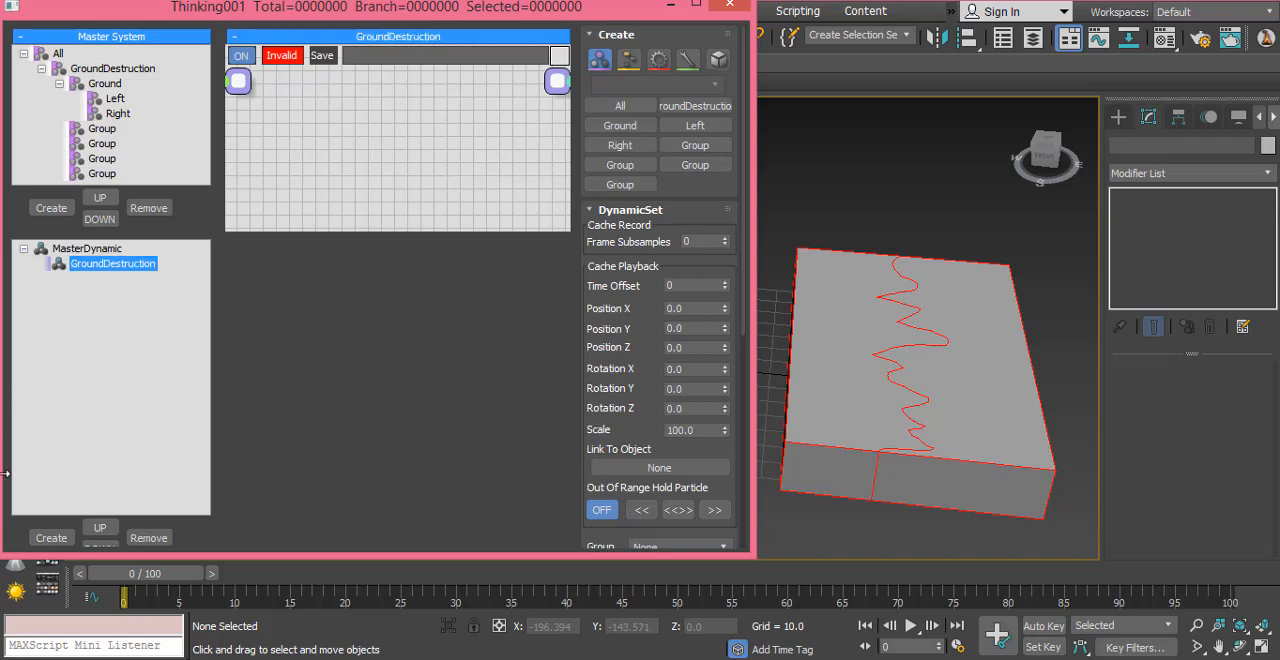
Step: Add nine child dynamic sets under GroundDestruction
left_click(50, 542)
left_click(50, 542)
left_click(51, 543)
left_click(51, 543)
left_click(52, 543)
left_click(54, 544)
left_click(55, 545)
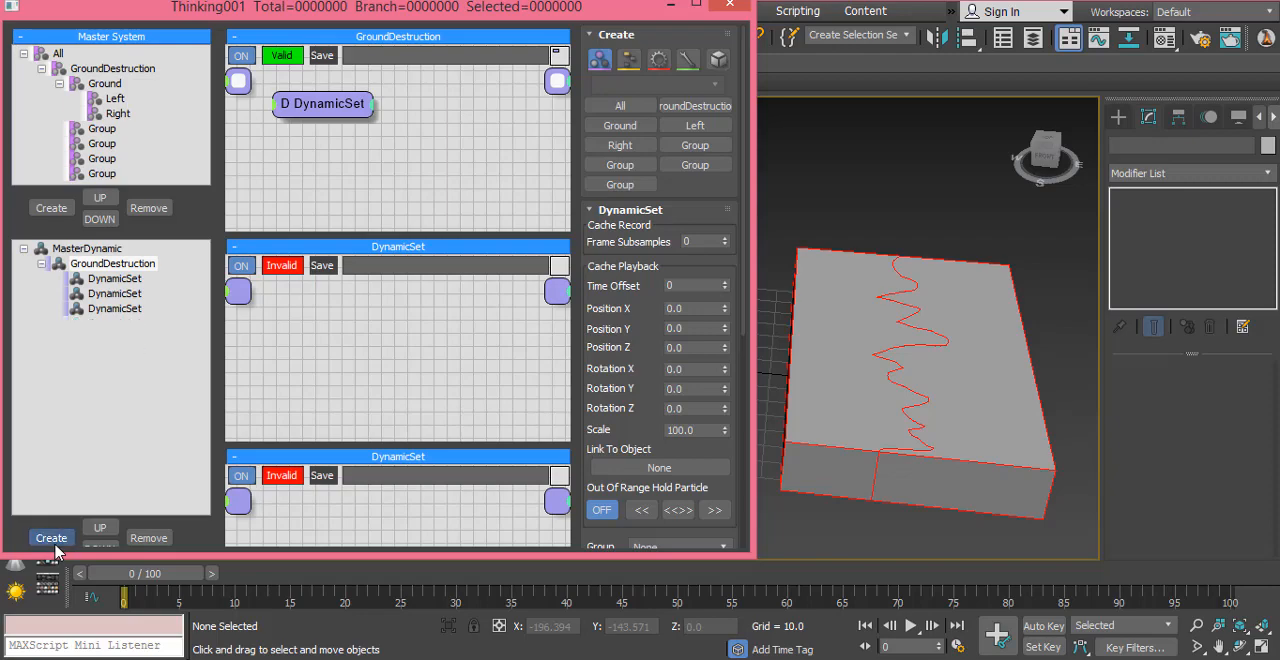
Step: Enlarge the node area of the first child dynamic set and rename that set O2P
left_click(119, 281)
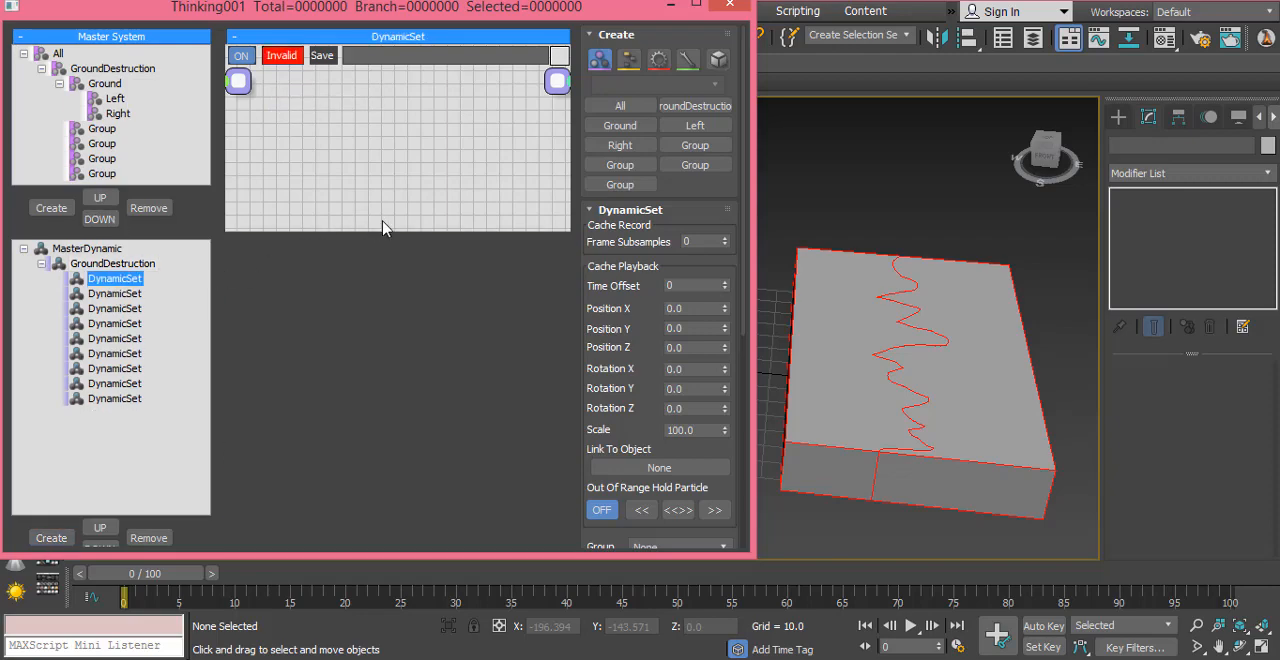
left_click_drag(385, 230, 414, 435)
left_click(121, 286)
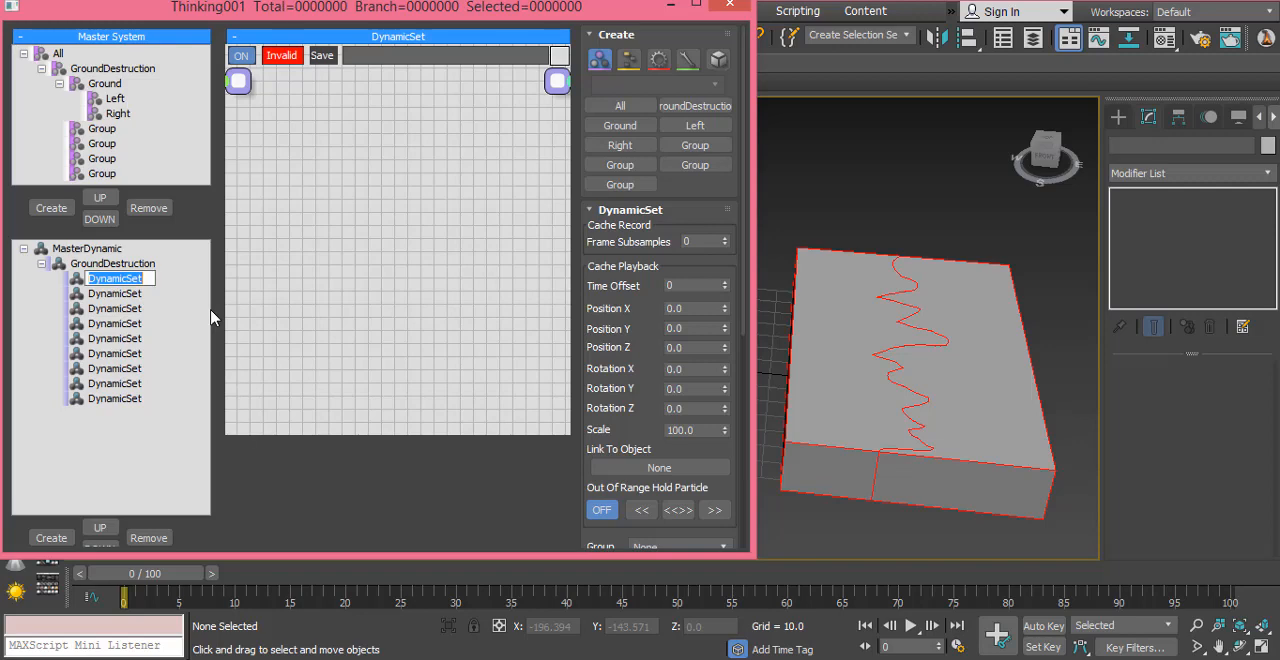
type("O2P")
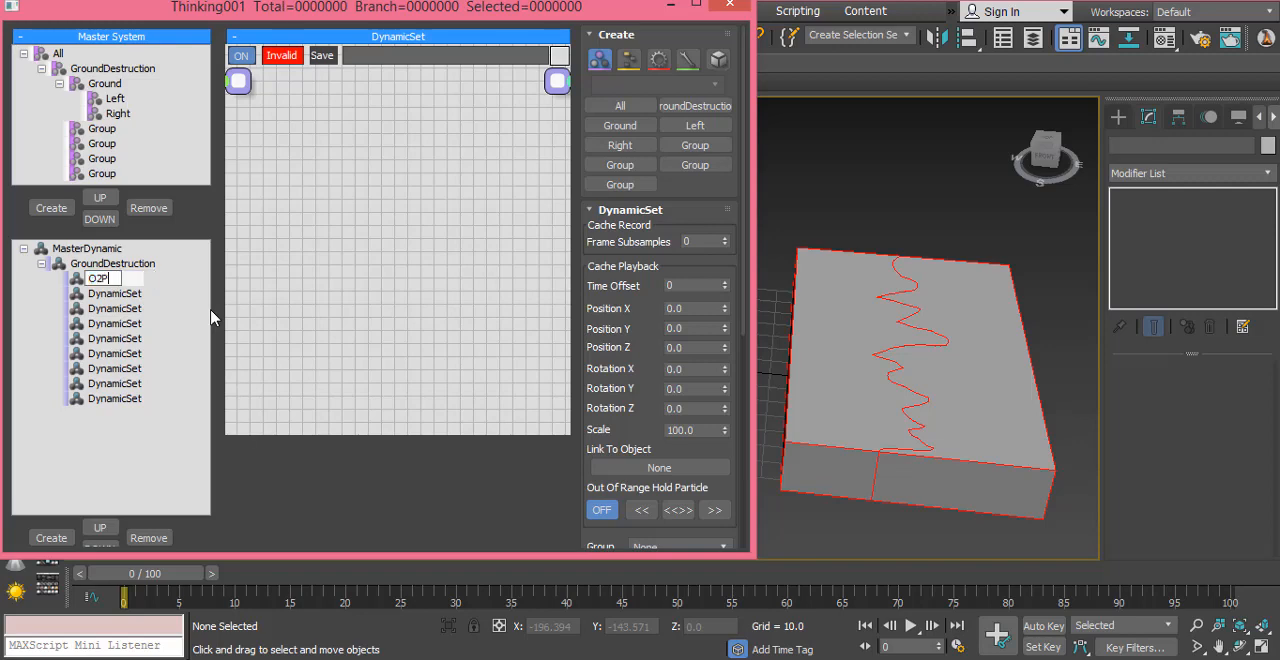
key("Return")
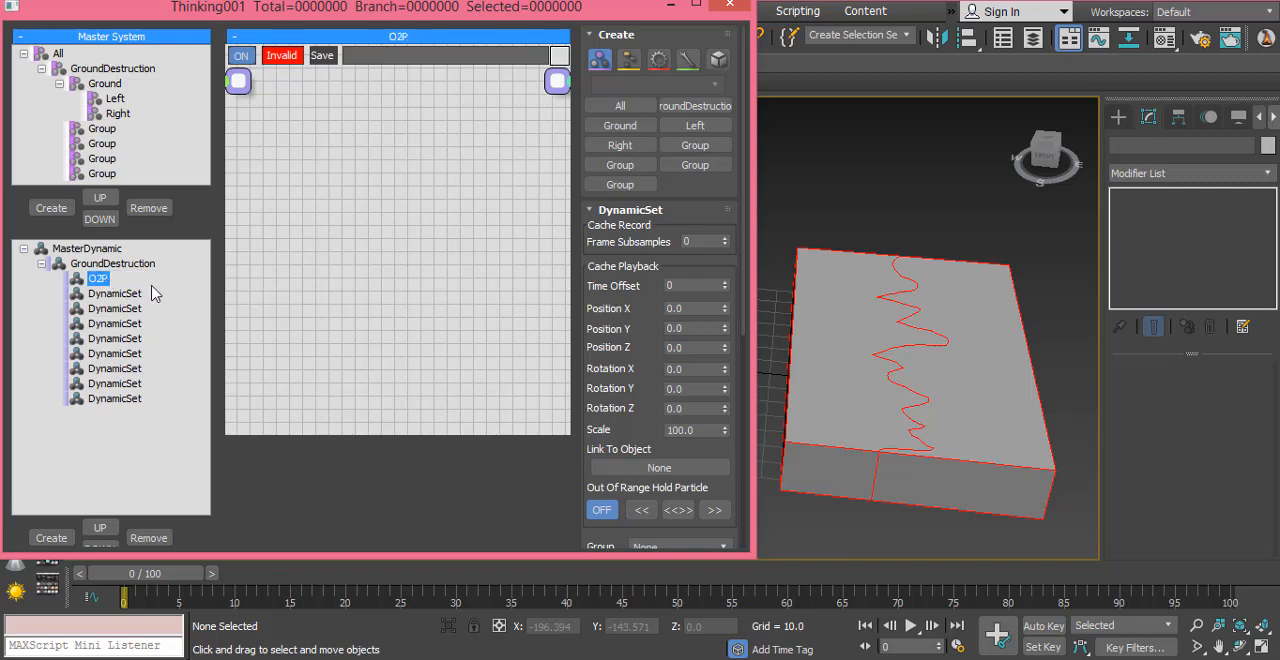
Step: Add an ObjToParticle generator to O2P, duplicate it, and arrange the two nodes one above the other
right_click(318, 172)
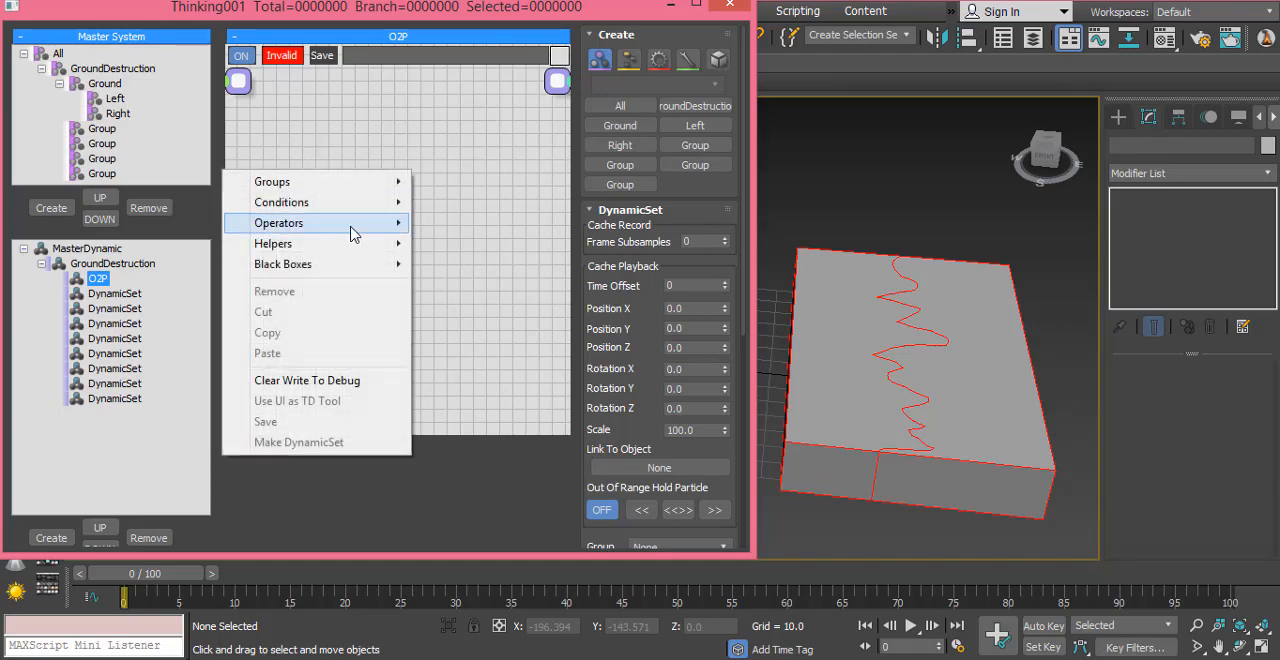
mouse_move(388, 226)
mouse_move(466, 263)
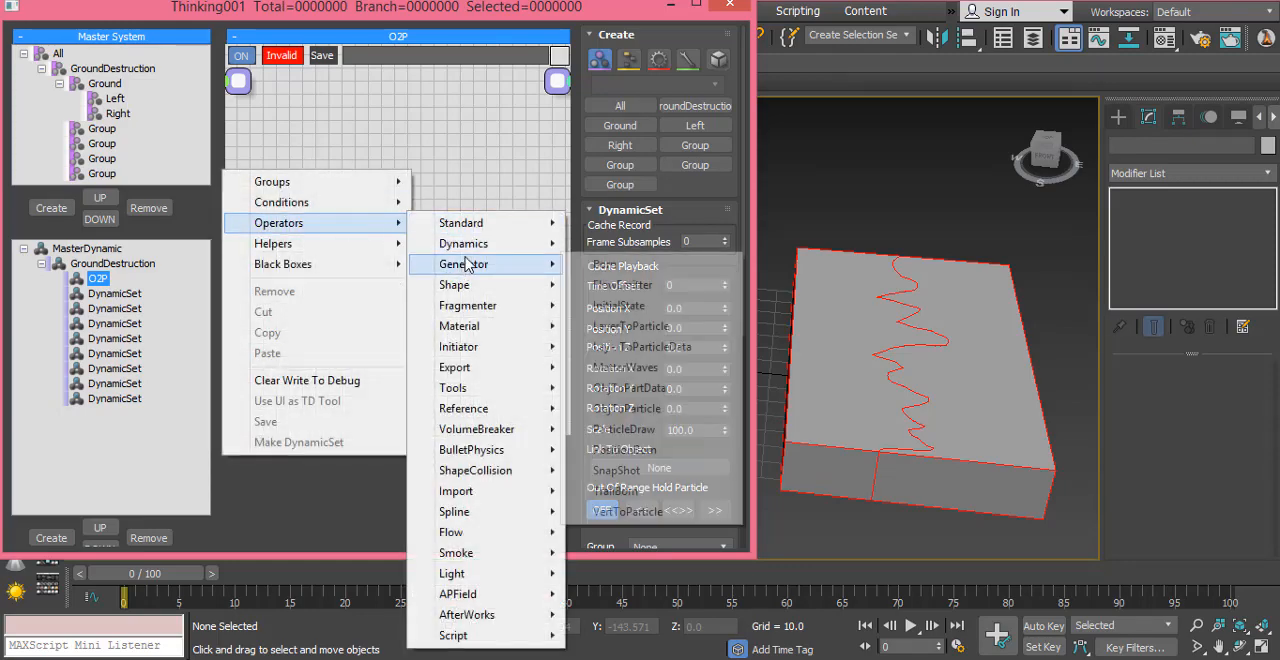
left_click(676, 414)
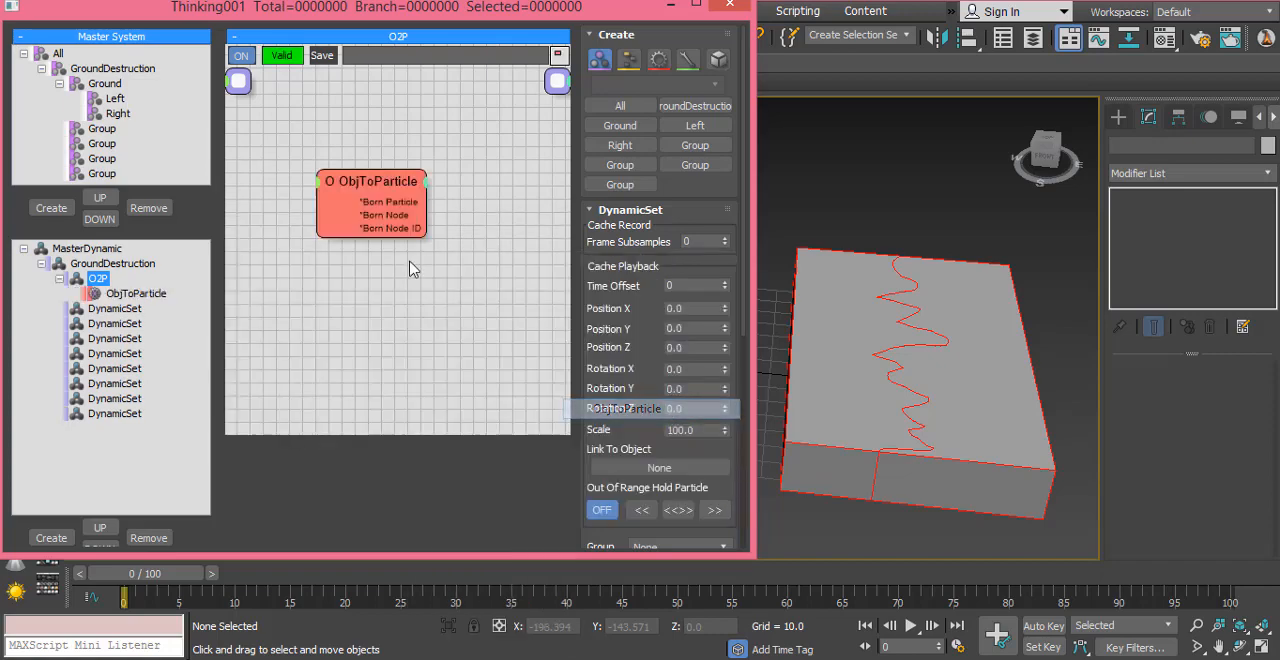
mouse_move(377, 187)
left_mouse_down()
mouse_move(445, 216)
mouse_move(432, 173)
mouse_move(440, 249)
mouse_move(424, 280)
left_mouse_up()
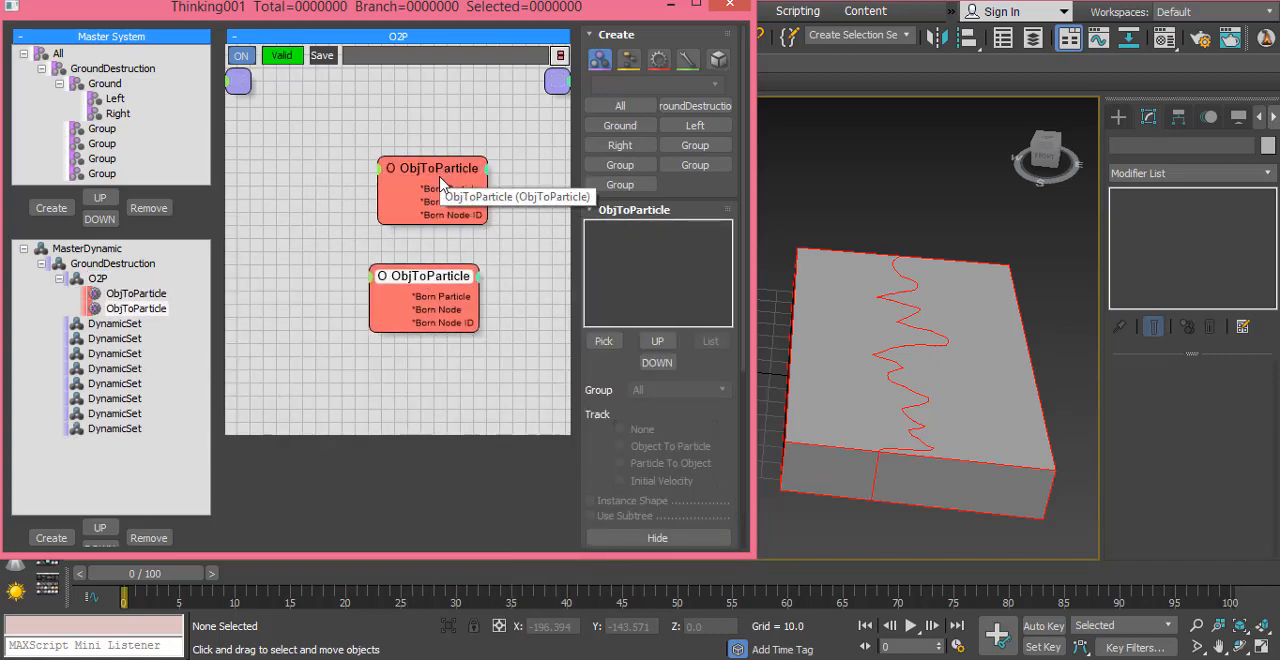
left_click(440, 183)
left_click_drag(440, 183, 433, 173)
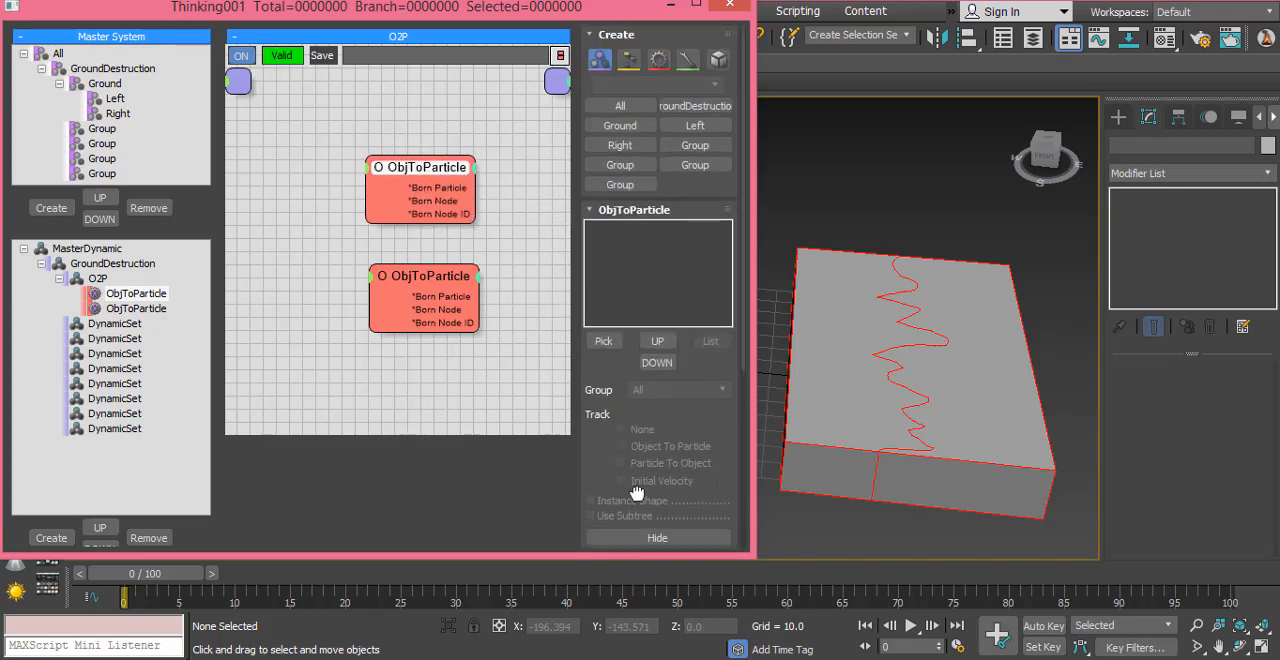
Step: Assign the left fragment to the upper ObjToParticle with group Left, Particle To Object tracking and Instance Shape, and hide the source object
left_click(606, 343)
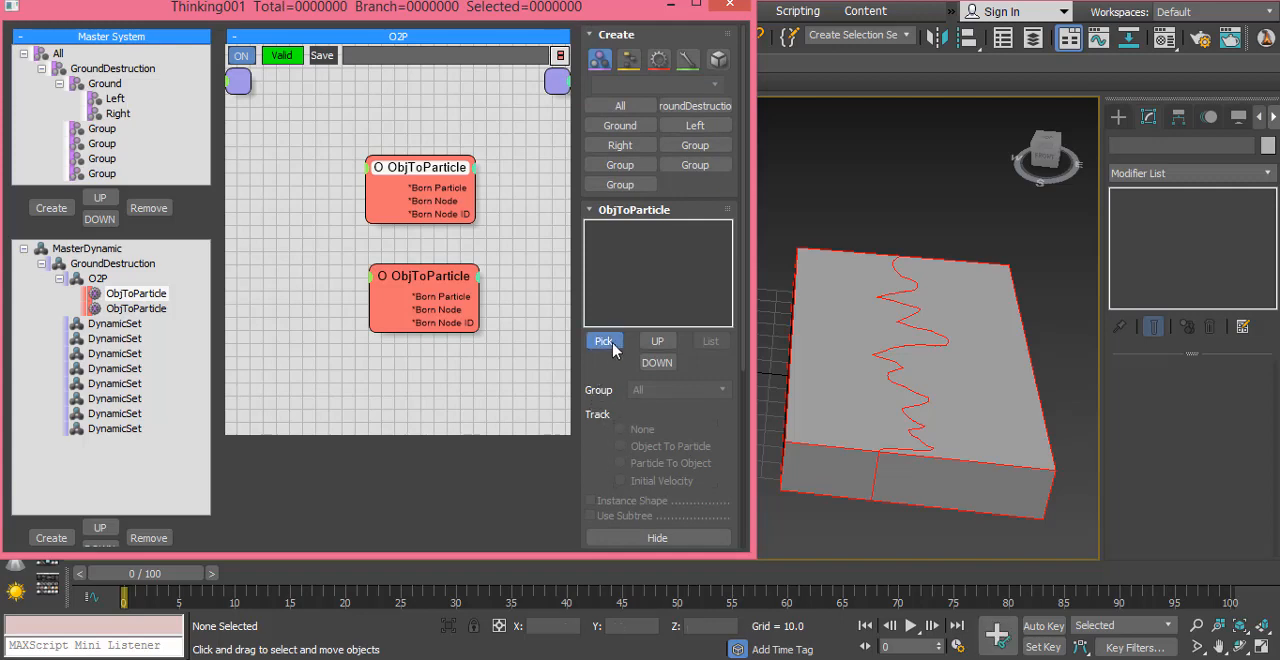
left_click(840, 350)
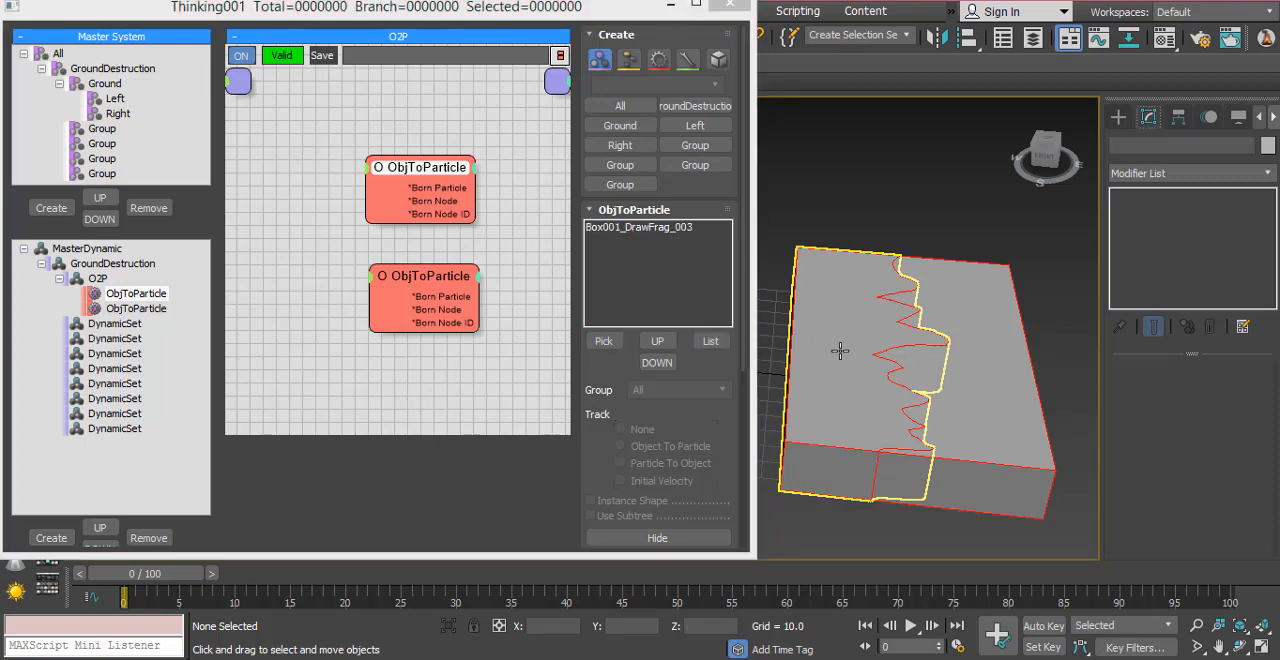
left_click(655, 228)
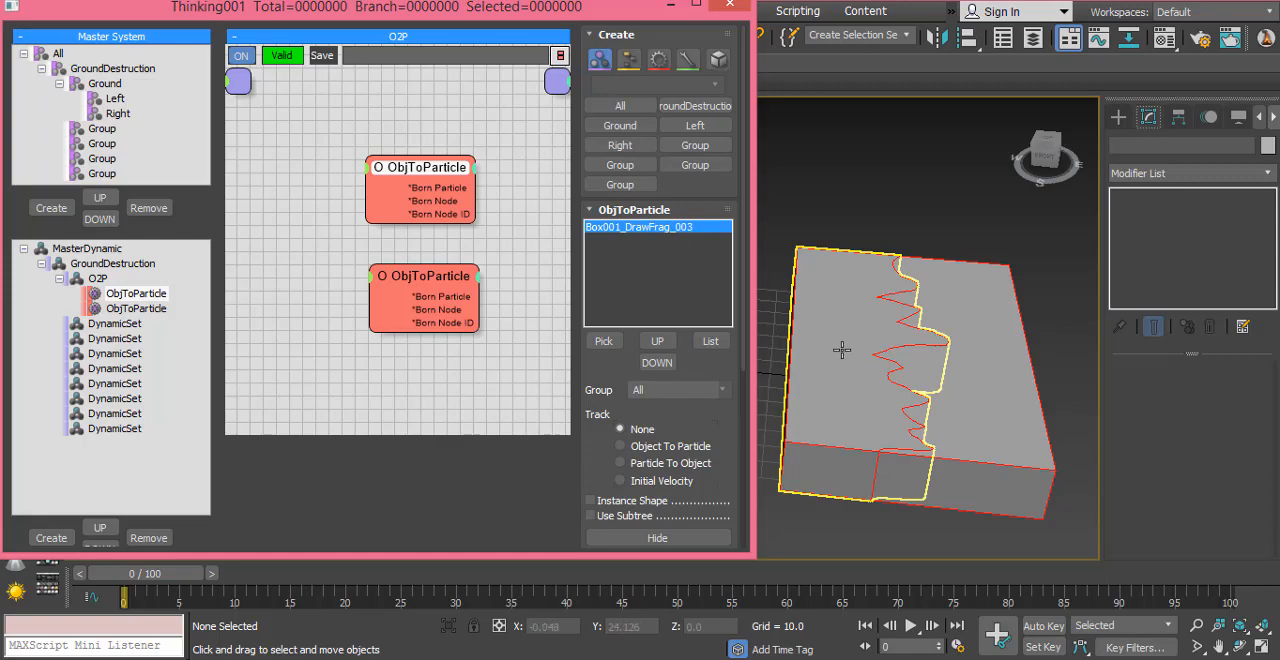
left_click(703, 390)
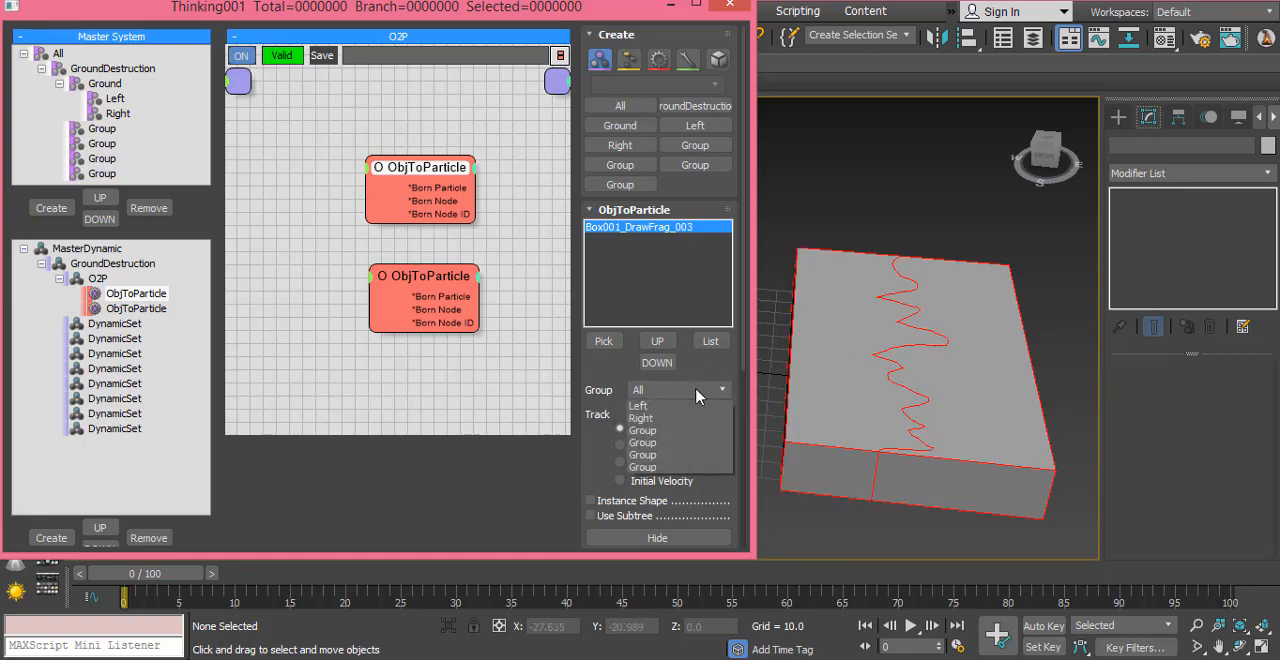
left_click(686, 443)
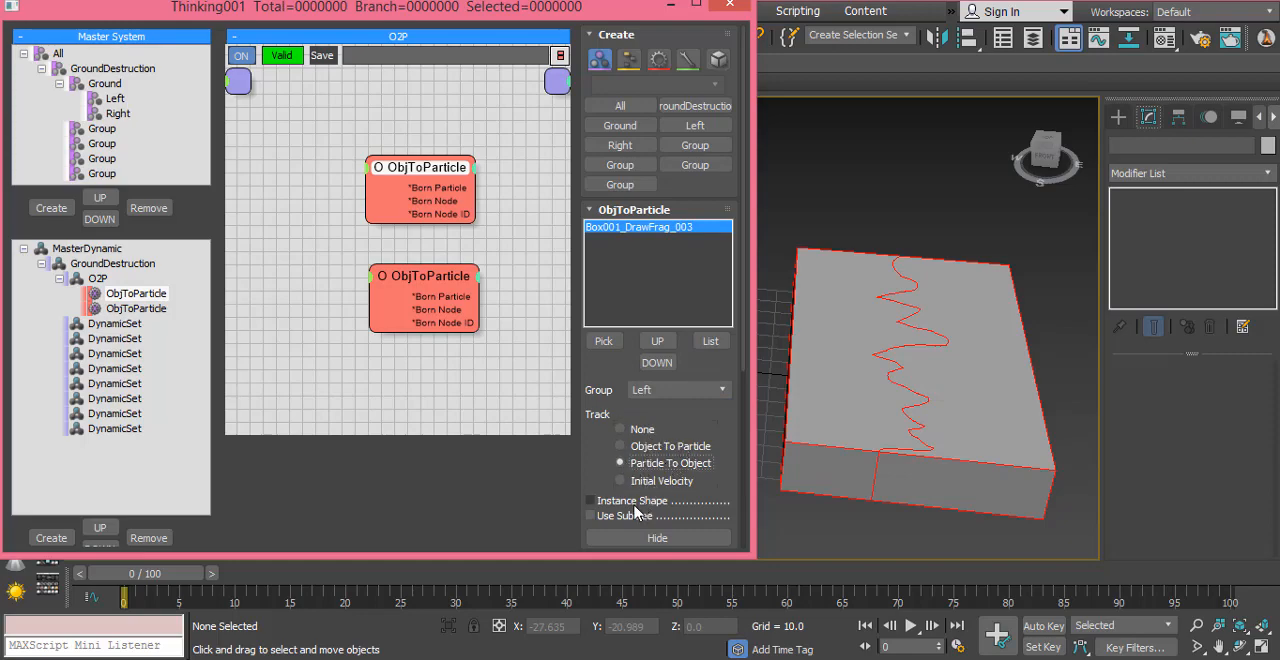
left_click(632, 502)
left_click(657, 538)
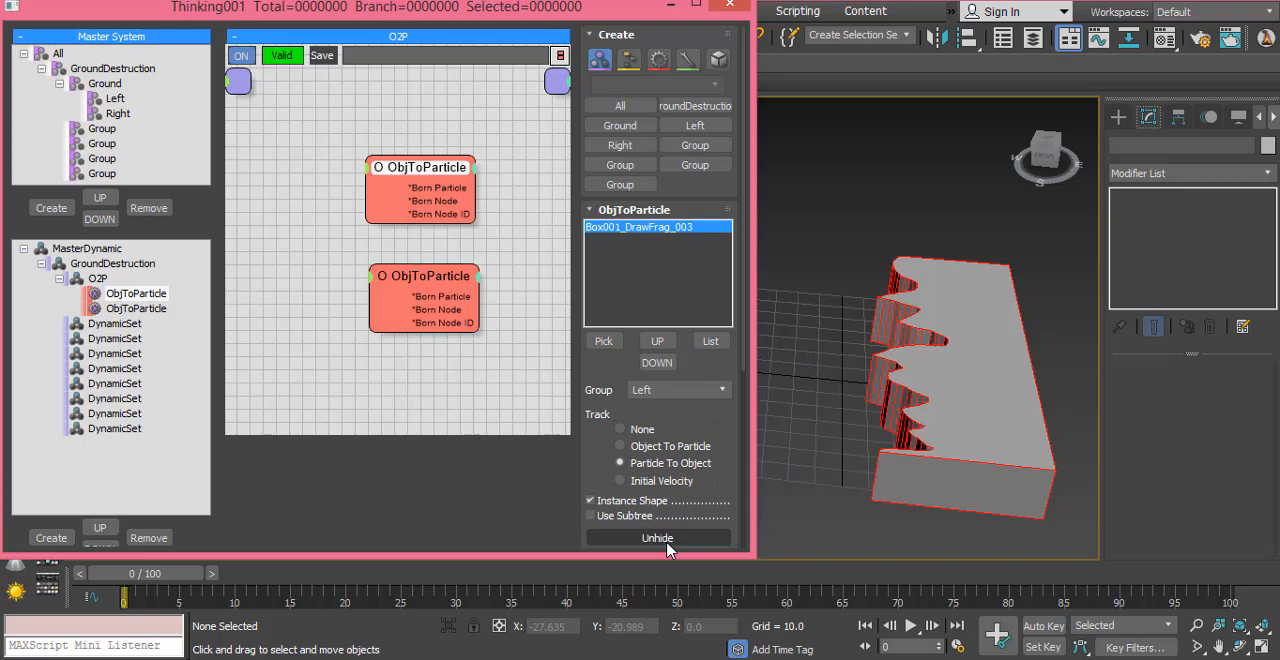
Step: Assign the right fragment to the lower ObjToParticle, set its group to Right, and hide the source object
left_click(440, 305)
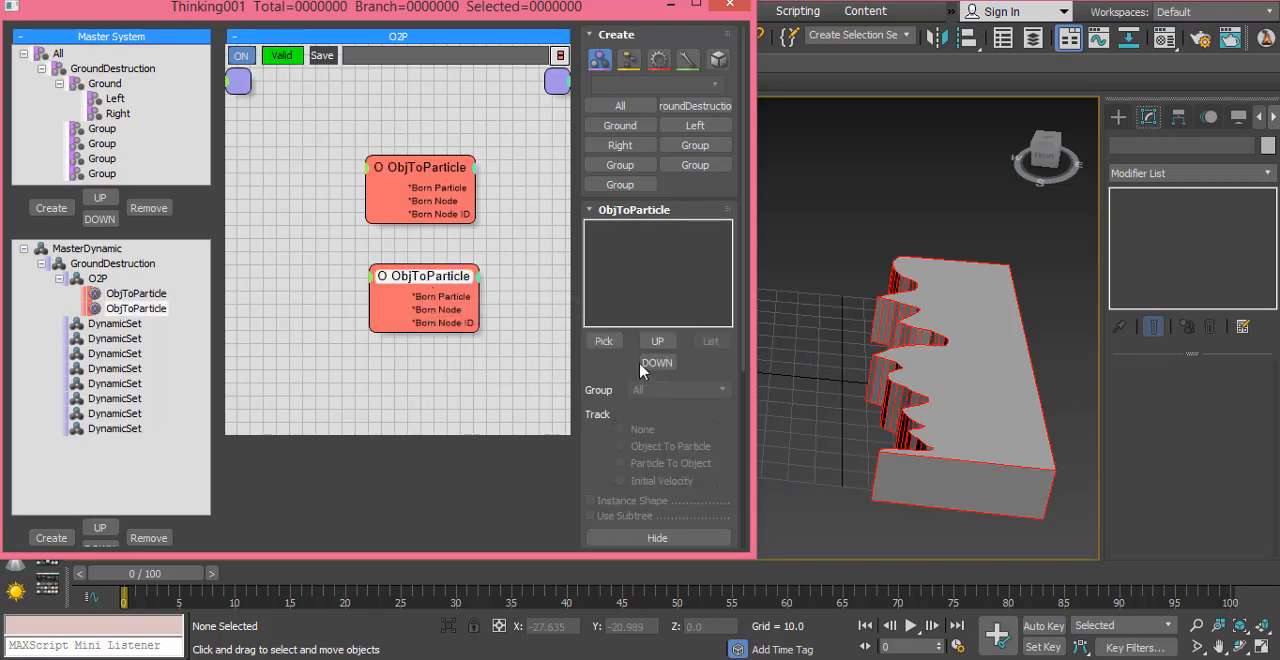
left_click(604, 341)
left_click(975, 305)
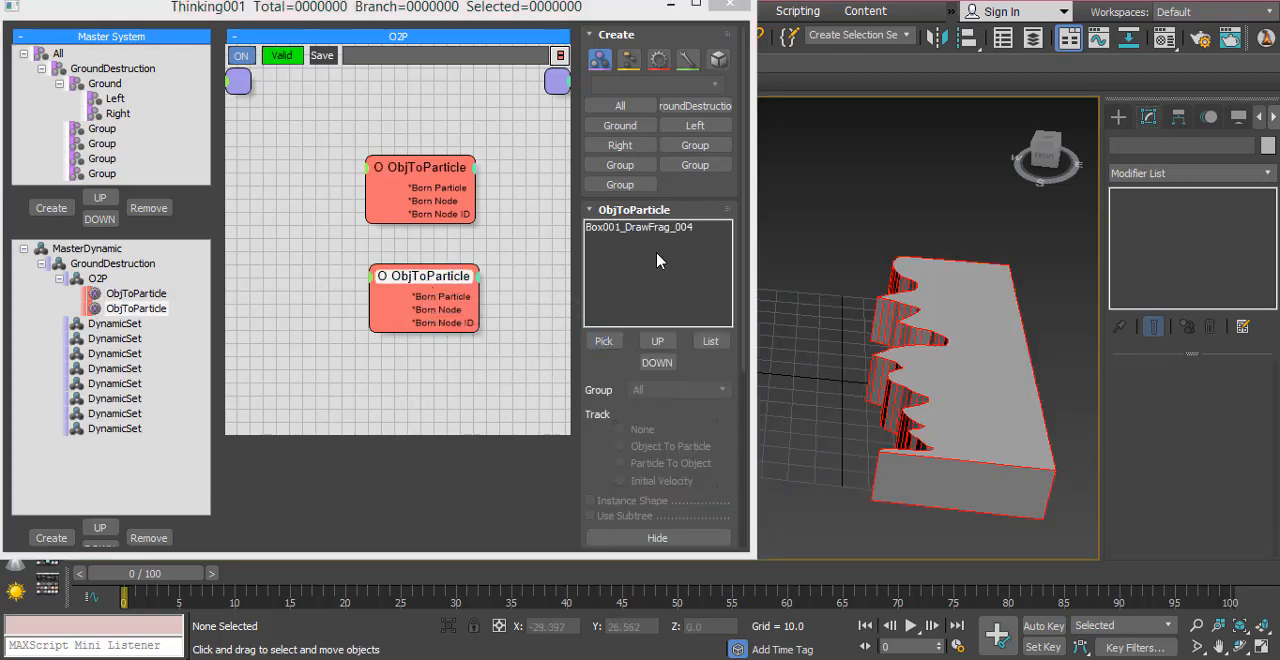
left_click(645, 229)
left_click(700, 390)
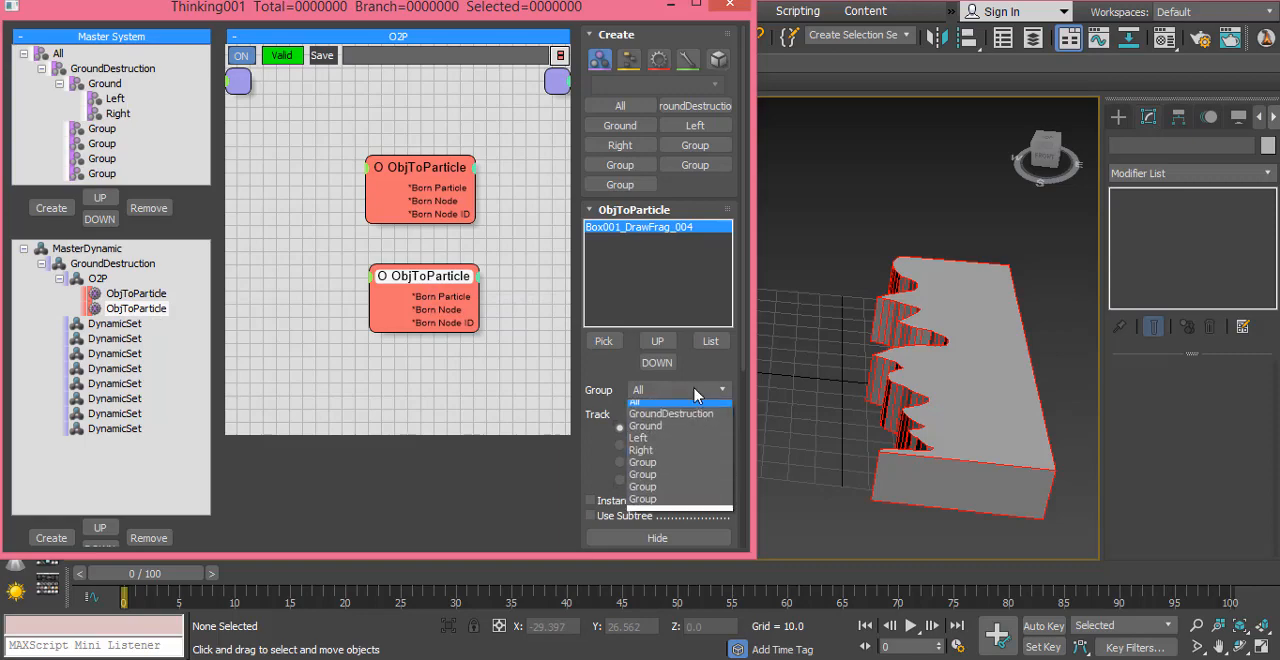
left_click(679, 458)
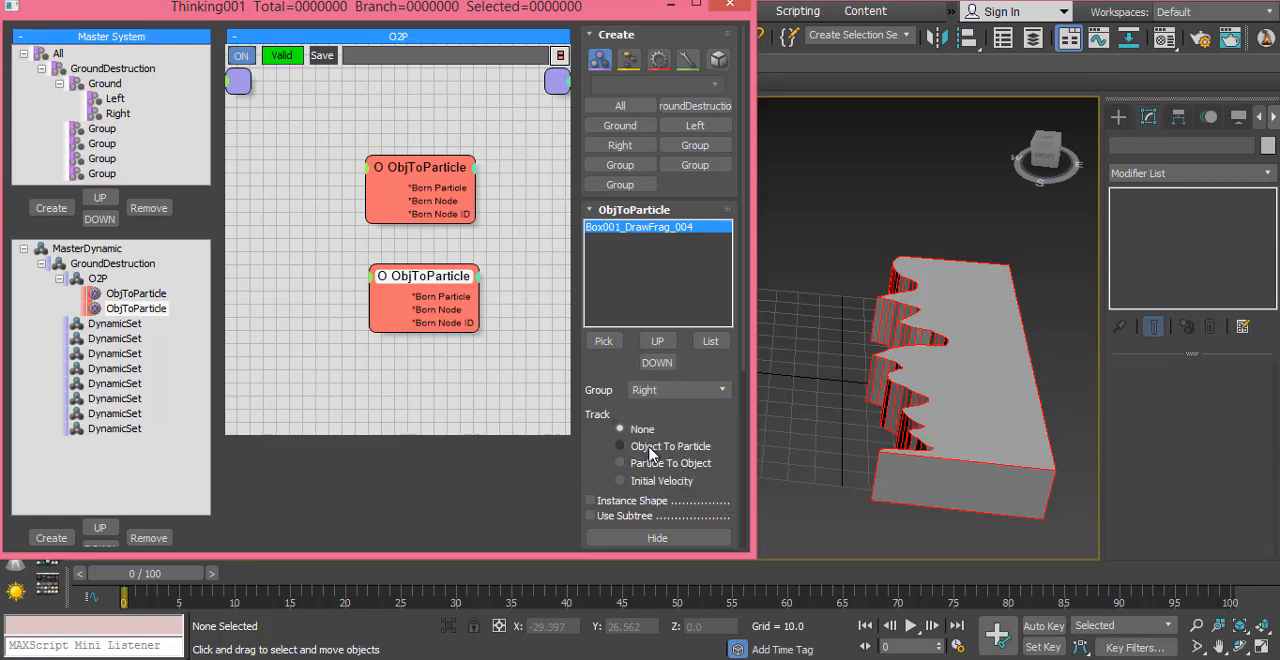
left_click(624, 537)
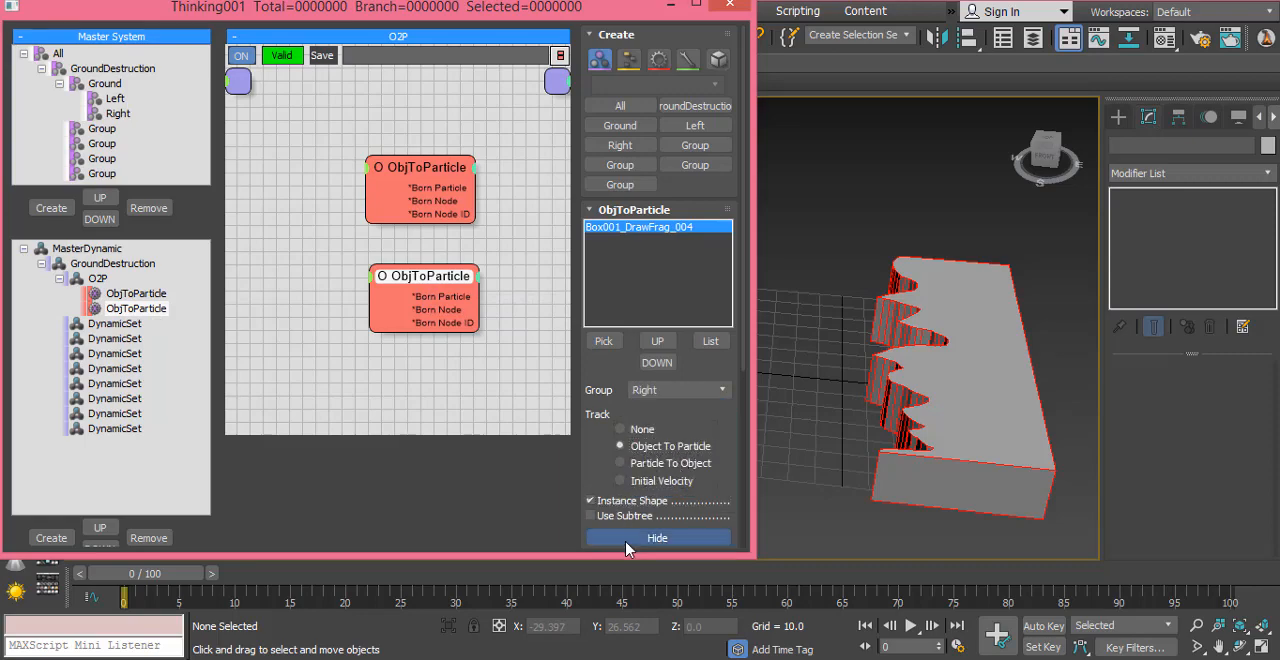
Step: Preview the particle halves on the timeline, minimize the Thinking001 window and maximize the Top viewport
left_click_drag(178, 578, 124, 595)
left_click(669, 8)
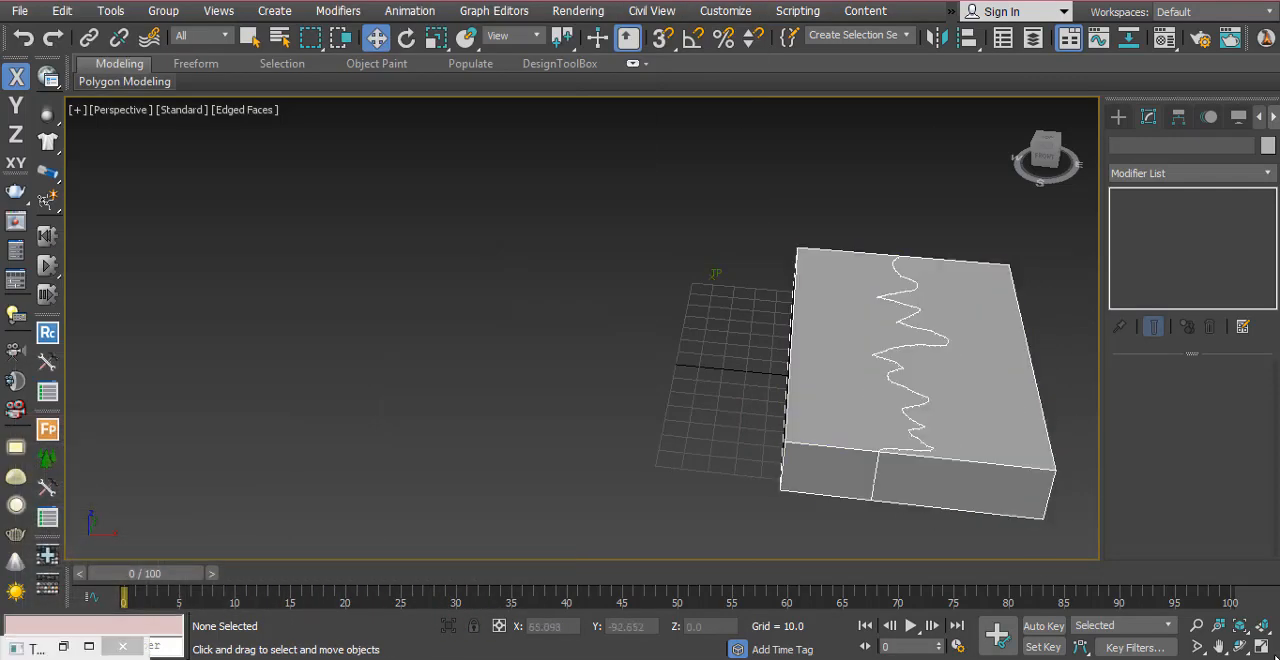
left_click(1262, 647)
left_click(470, 287)
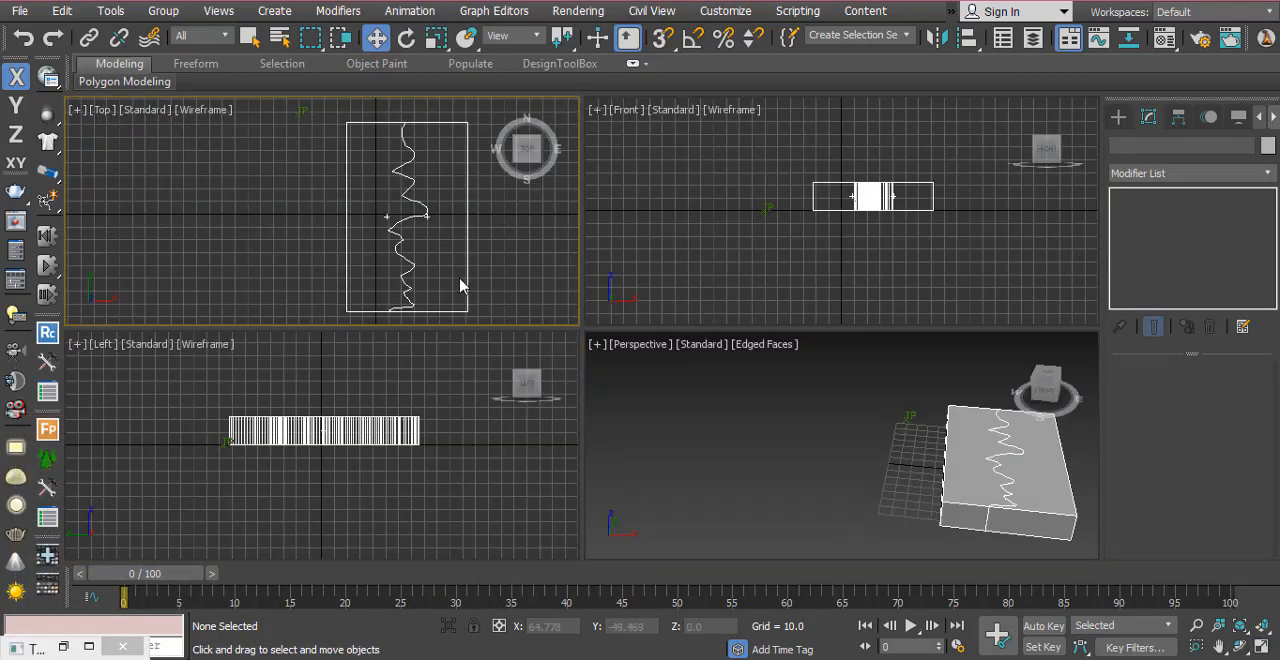
key("alt+w")
Step: Frame the crack's upper end in the Top view and scrub to frame 28 to examine the gap between the halves
middle_click_drag(551, 374, 537, 389)
scroll(778, 364, "up", 2)
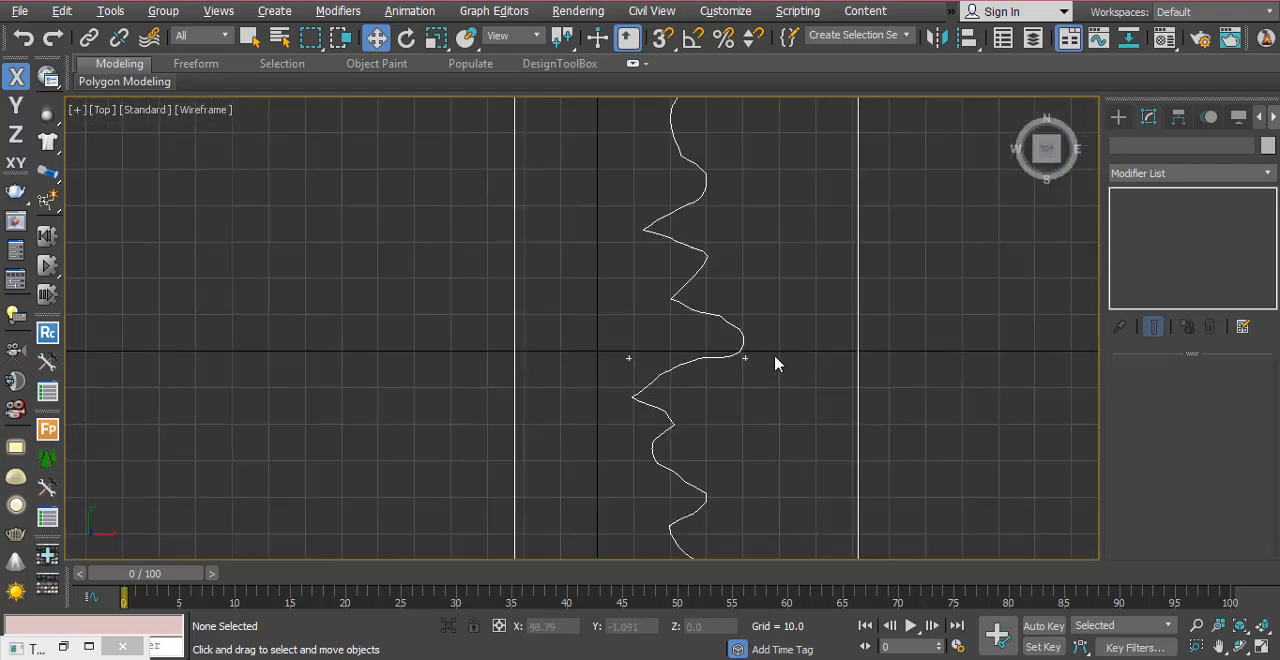
mouse_move(675, 258)
middle_mouse_down()
mouse_move(666, 366)
mouse_move(651, 348)
middle_mouse_up()
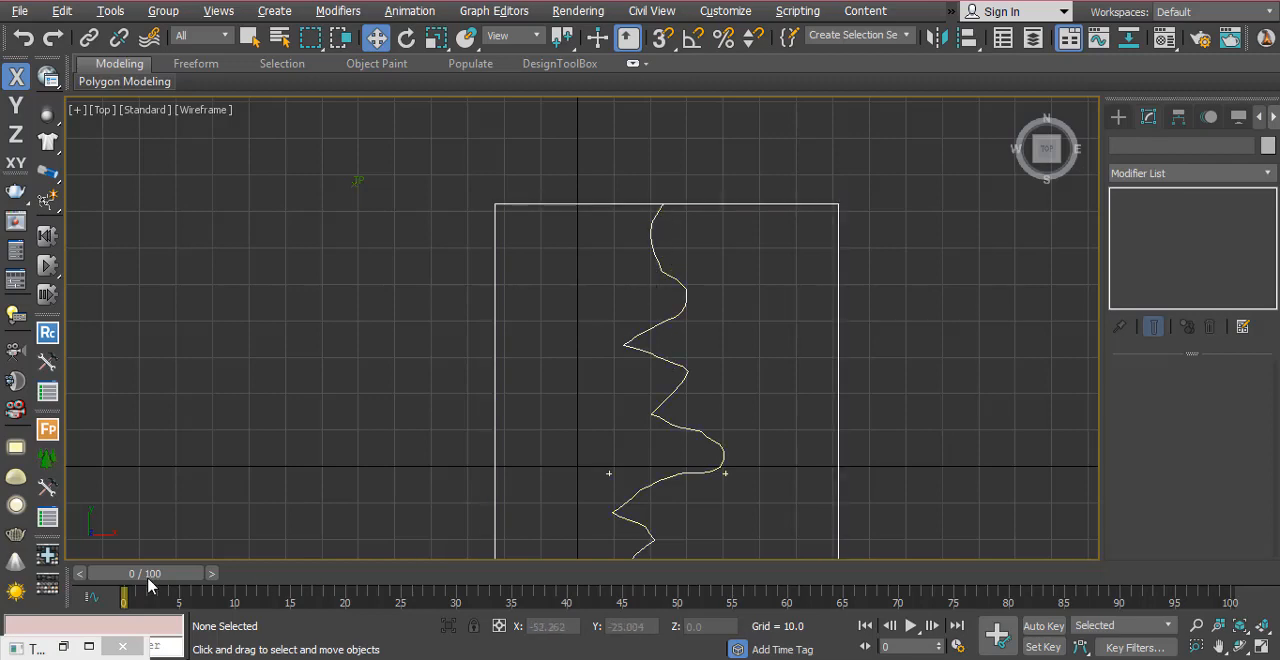
left_click_drag(137, 571, 426, 573)
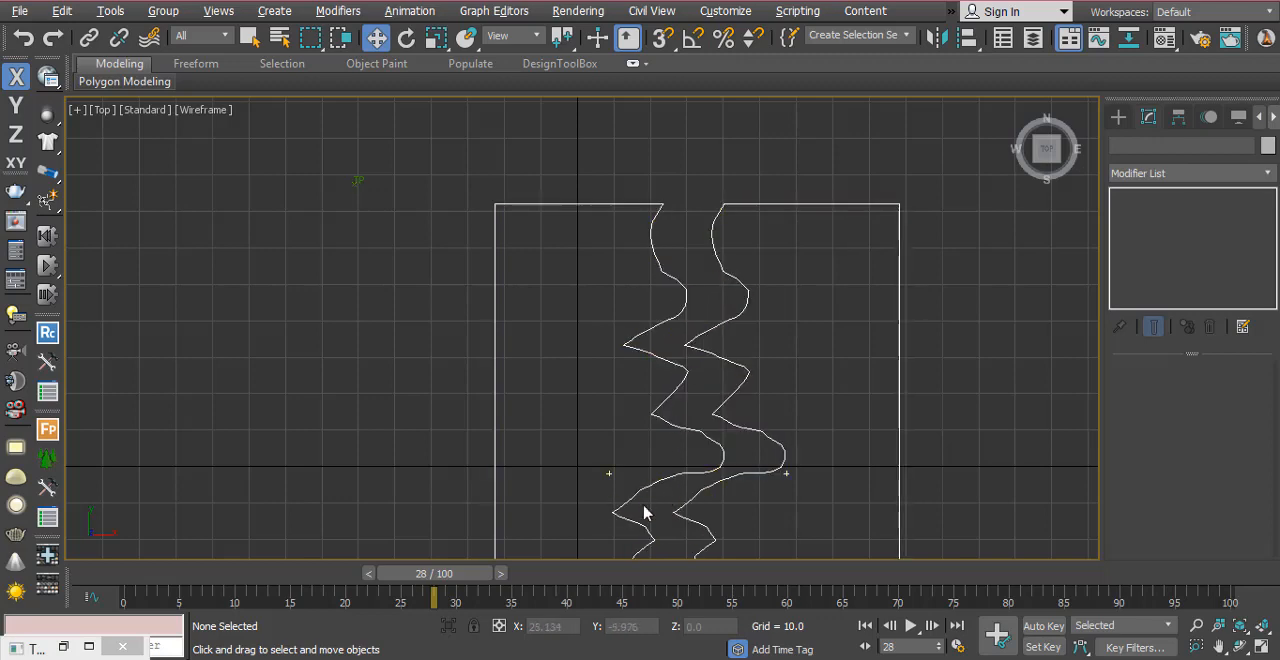
Step: Scrub from frame 17 back to frame 0 in the Top view to examine when the crack halves separate
mouse_move(437, 585)
left_mouse_down()
mouse_move(165, 578)
mouse_move(345, 580)
mouse_move(390, 600)
mouse_move(336, 600)
left_mouse_up()
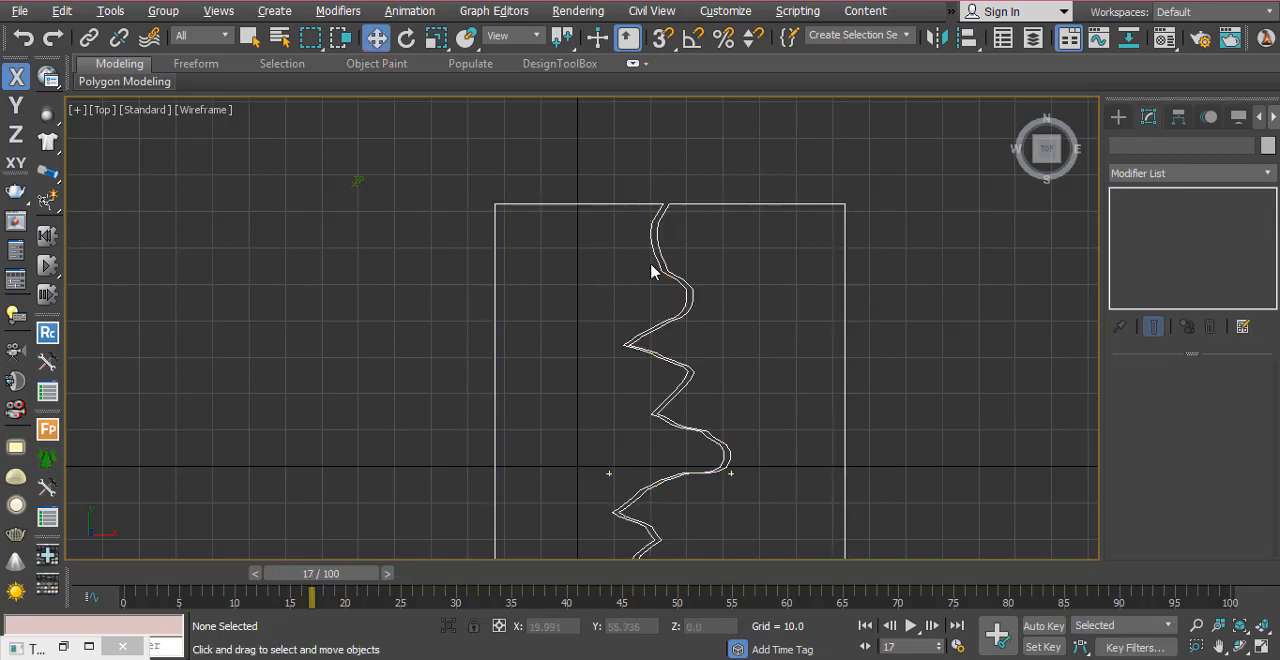
middle_click_drag(603, 371, 567, 375)
scroll(567, 375, "up", 5)
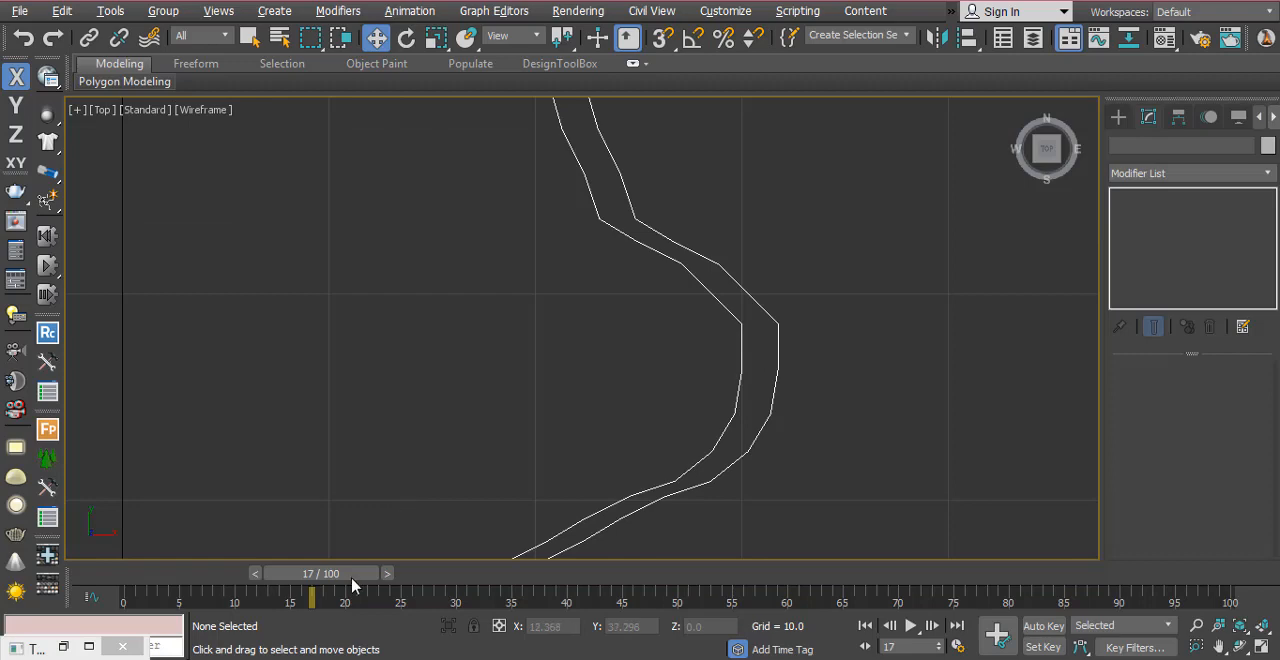
left_click_drag(352, 580, 348, 642)
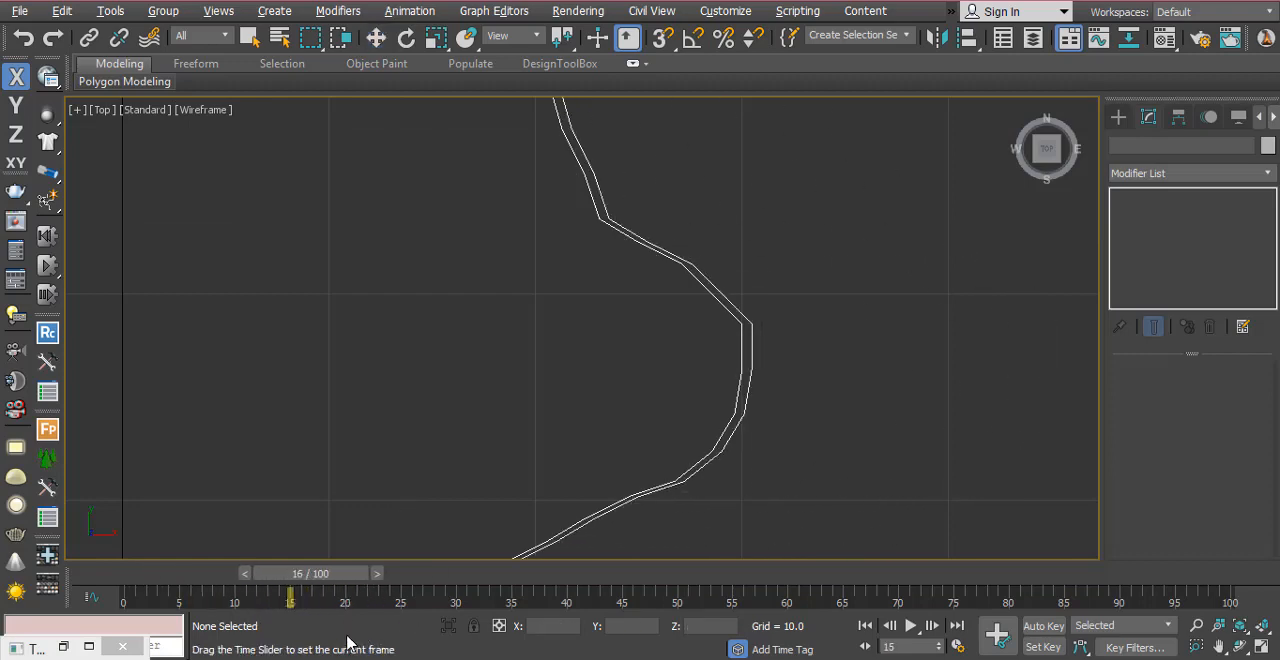
key("w")
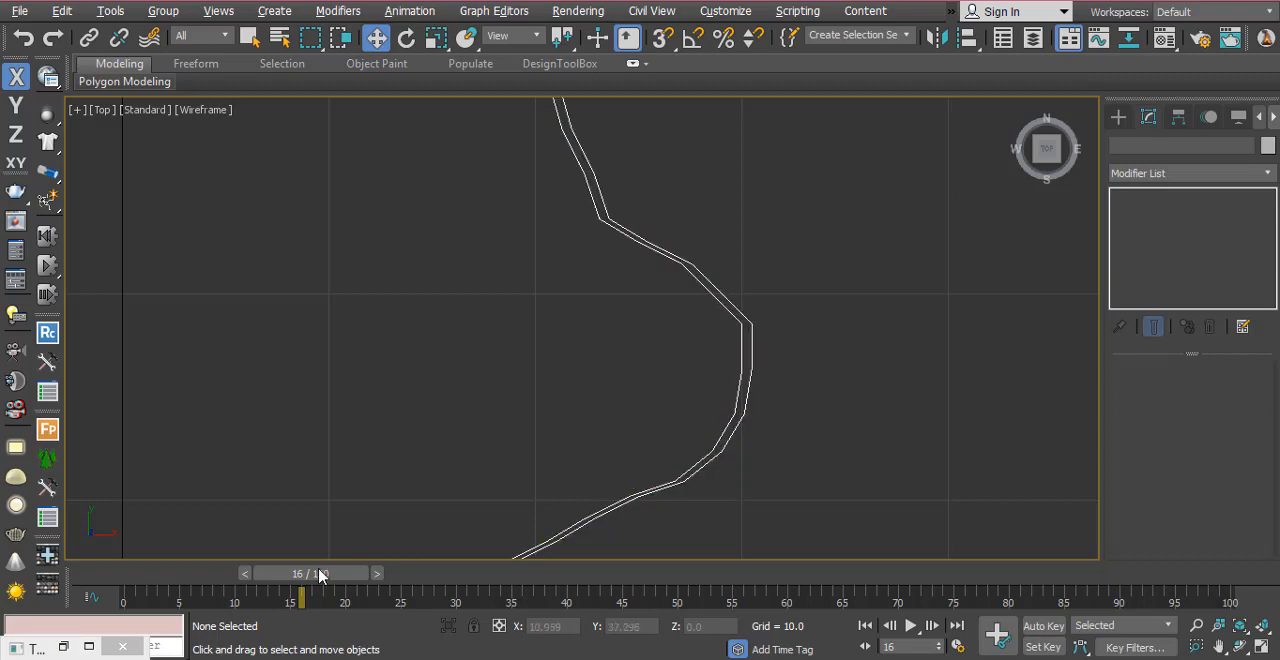
left_click_drag(314, 575, 166, 573)
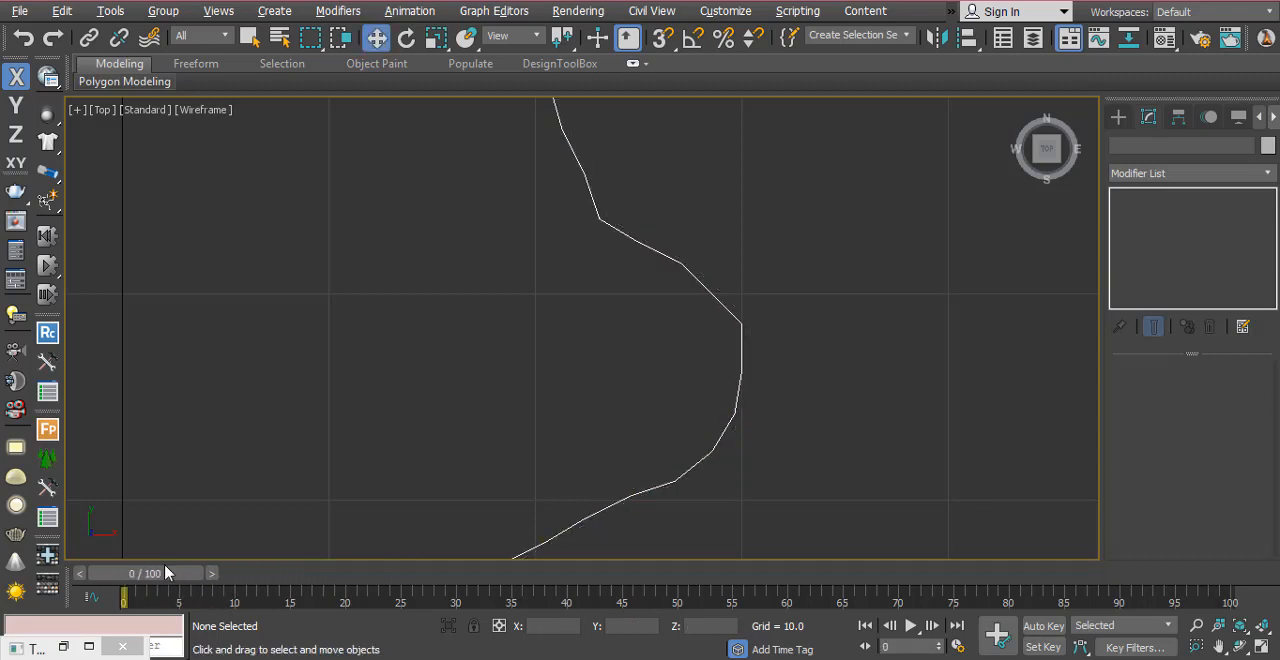
Step: Return to the four-viewport layout, restore the Thinking001 window, rename the first DynamicSet below O2P as Detect, and enlarge its canvas
key("alt+w")
left_click(674, 551)
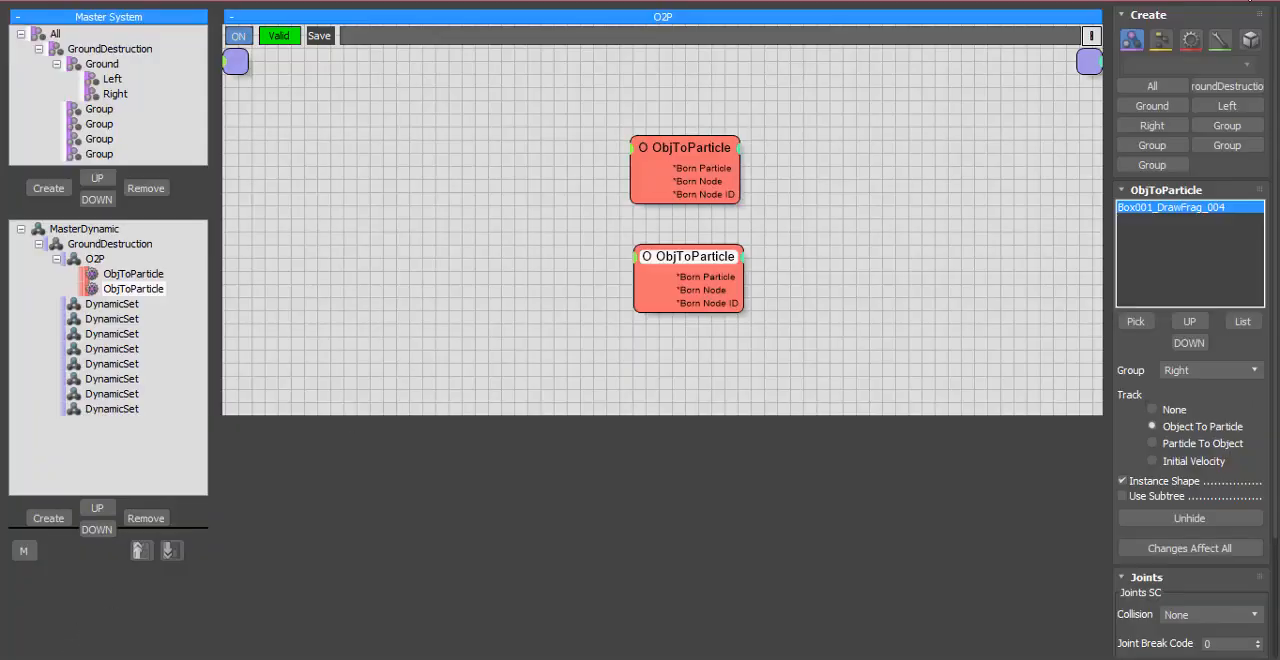
left_click(1213, 3)
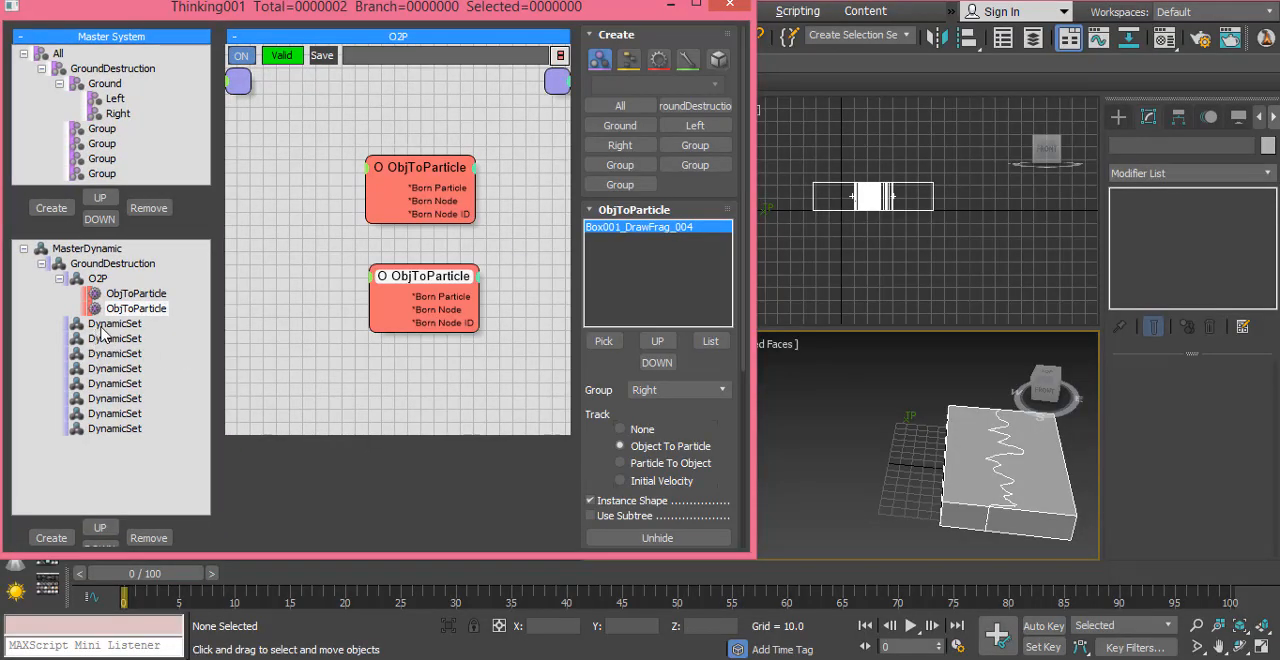
left_click(104, 325)
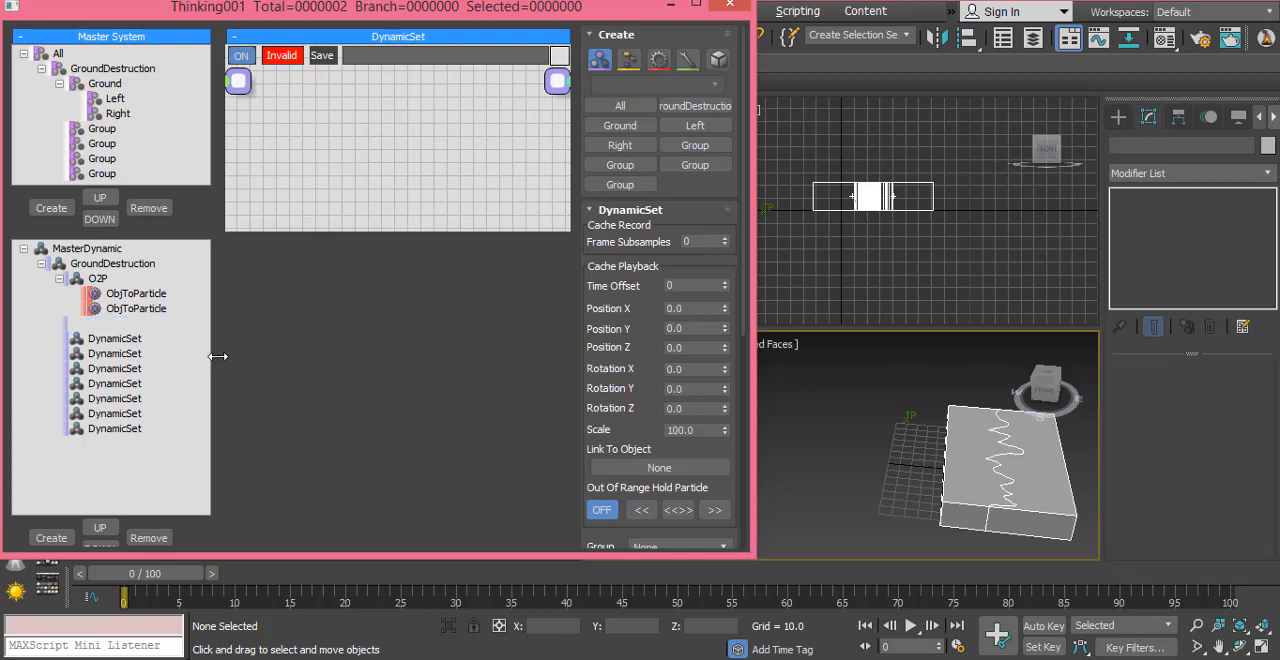
type("De")
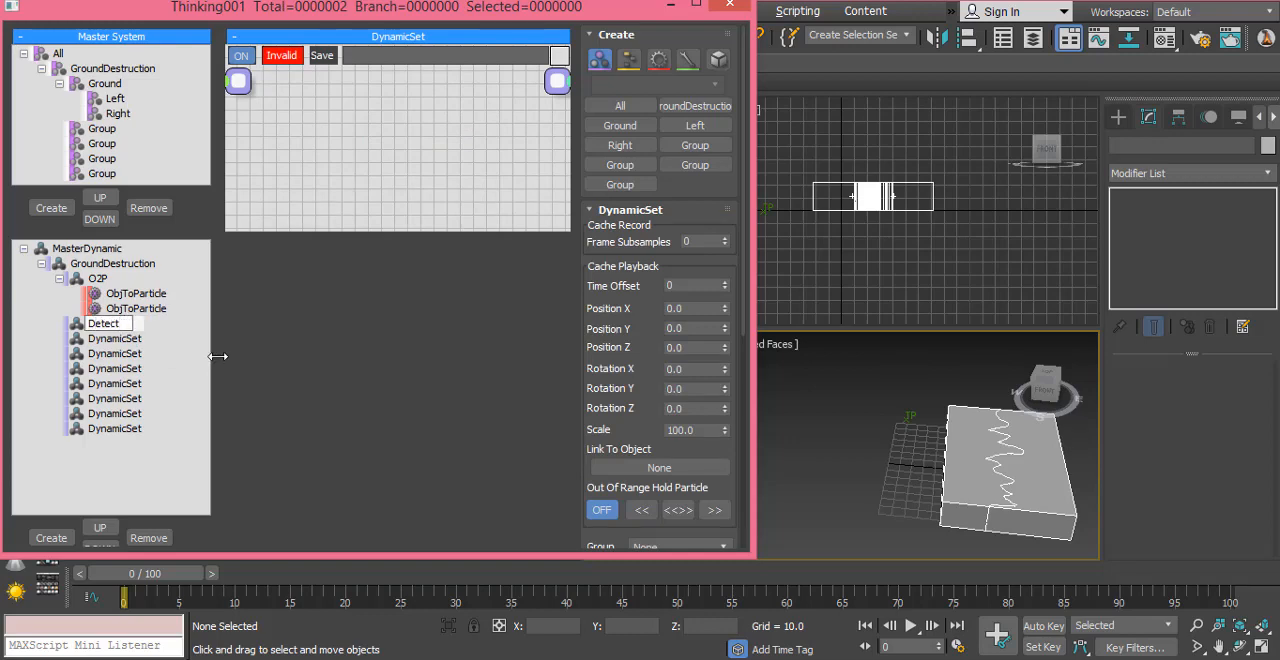
type("tect")
key("Return")
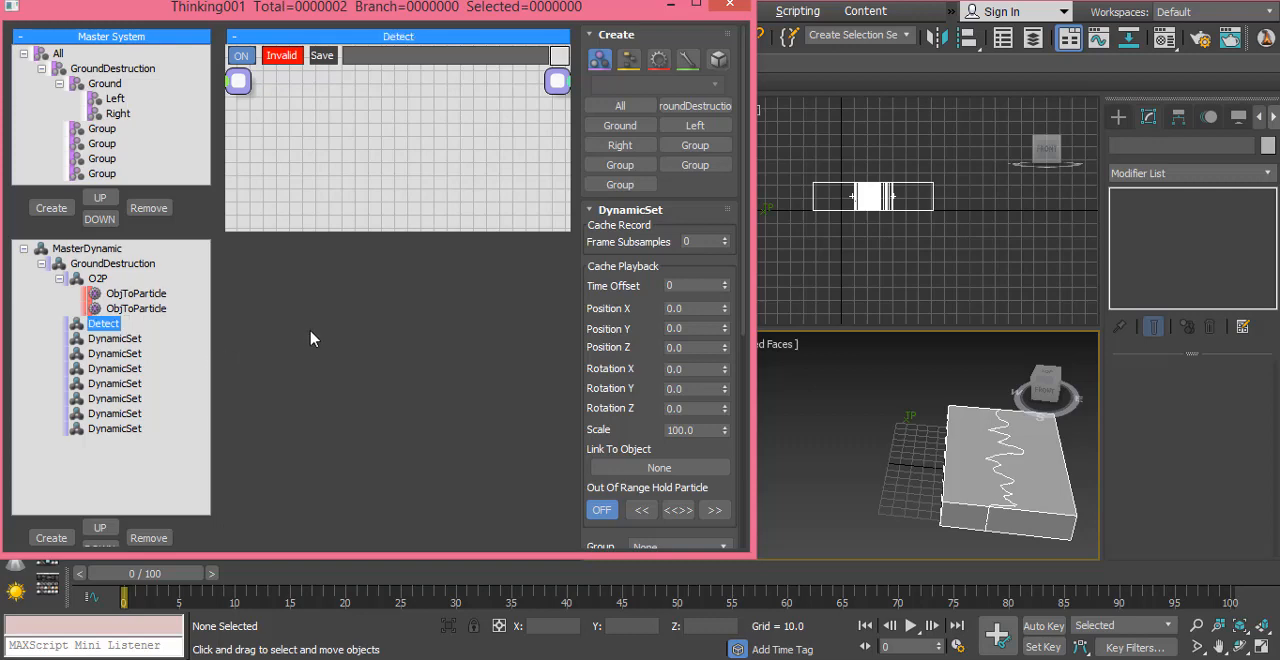
left_click_drag(434, 231, 428, 453)
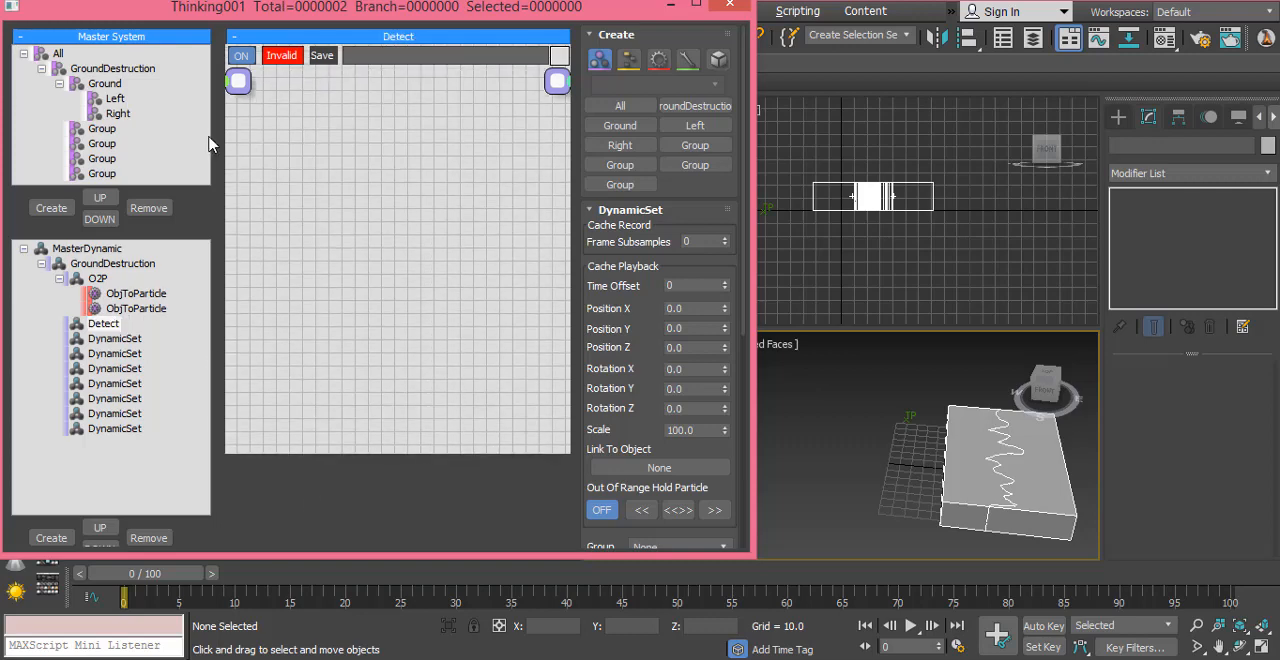
Step: Rename the last unnamed group in the Master System as Cells
left_click(99, 175)
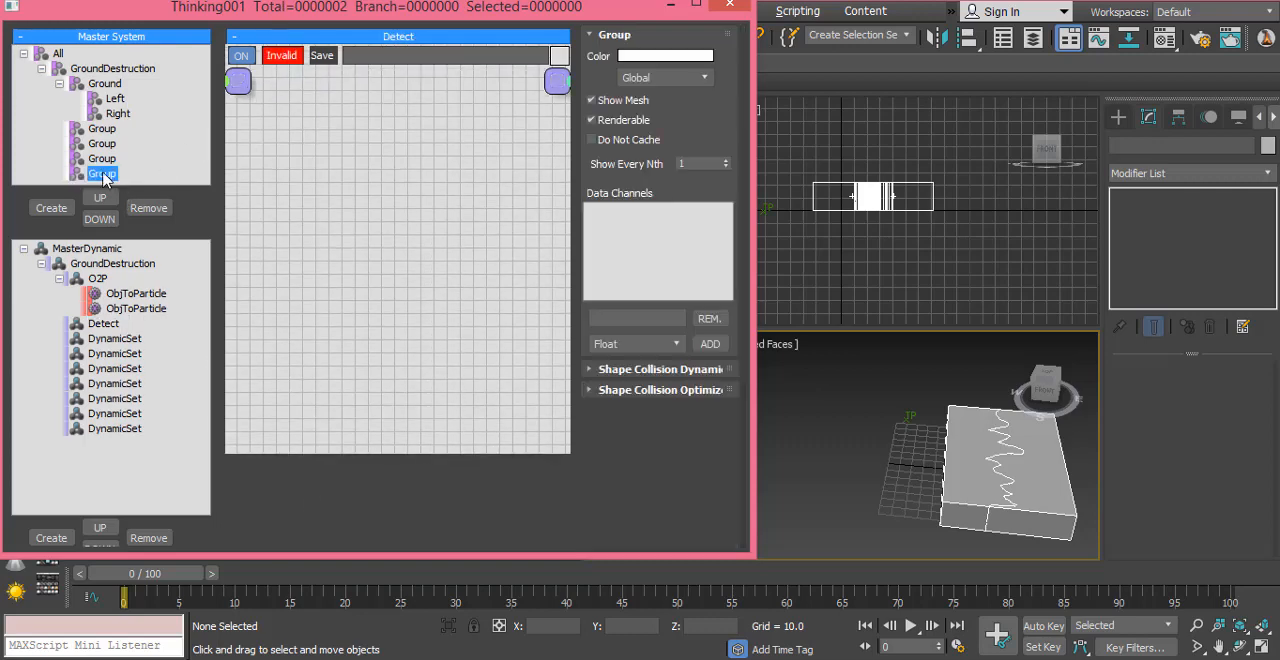
left_click(120, 180)
type("Cells")
key("Return")
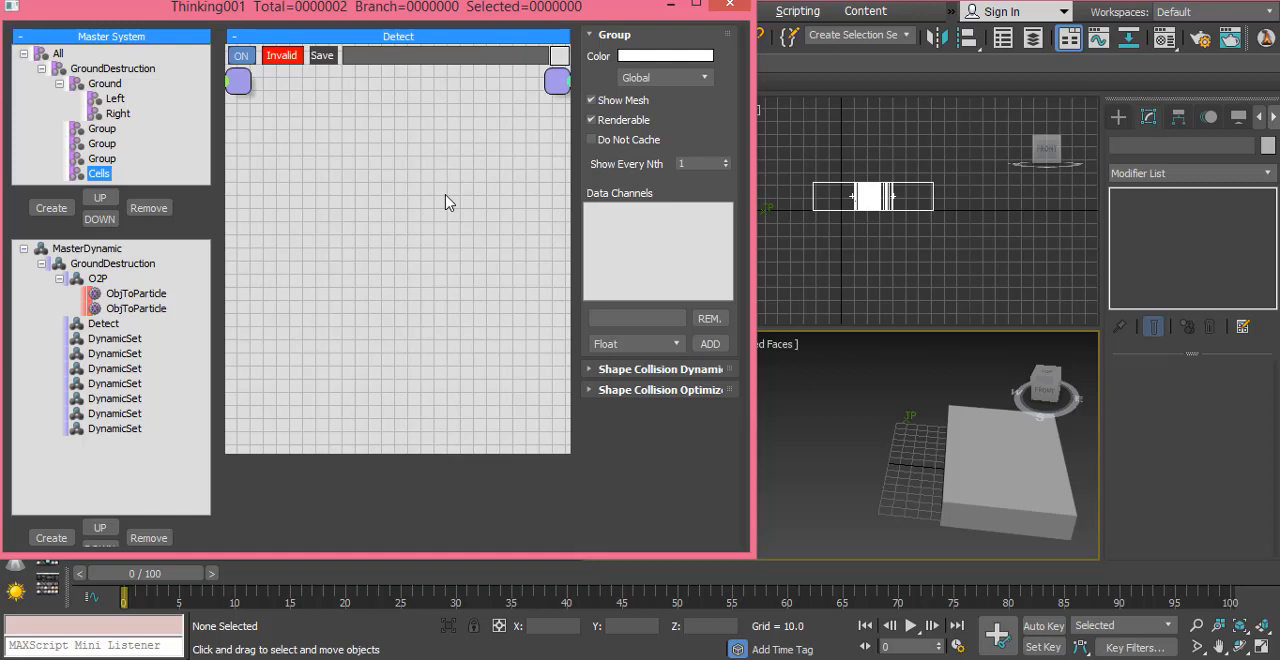
Step: Add a GeomContact node to the Detect network and place it mid-canvas
left_click(326, 232)
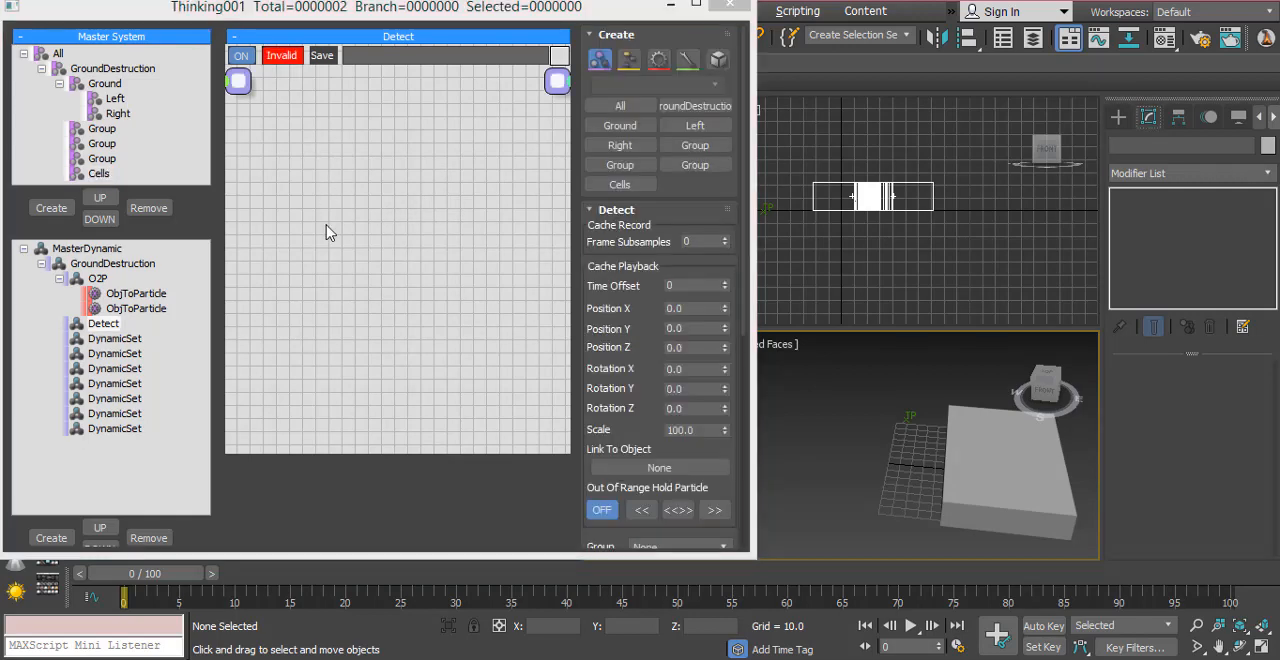
left_click(505, 254)
key("Tab")
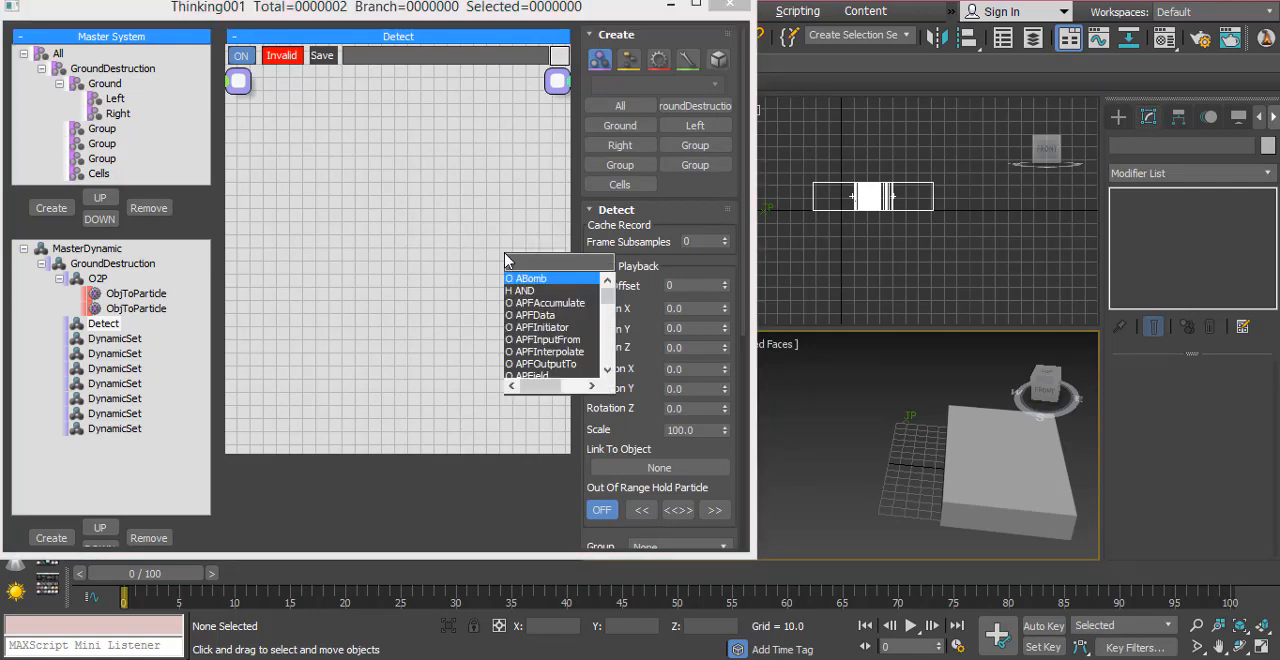
type("geo")
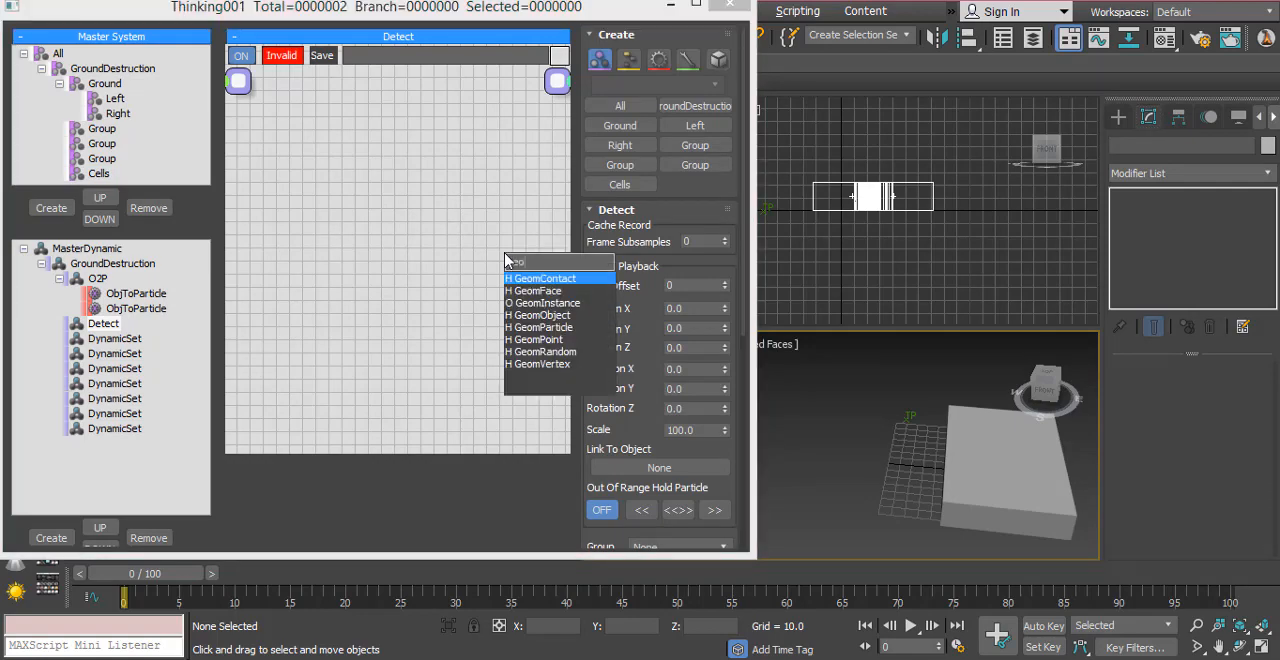
left_click(529, 279)
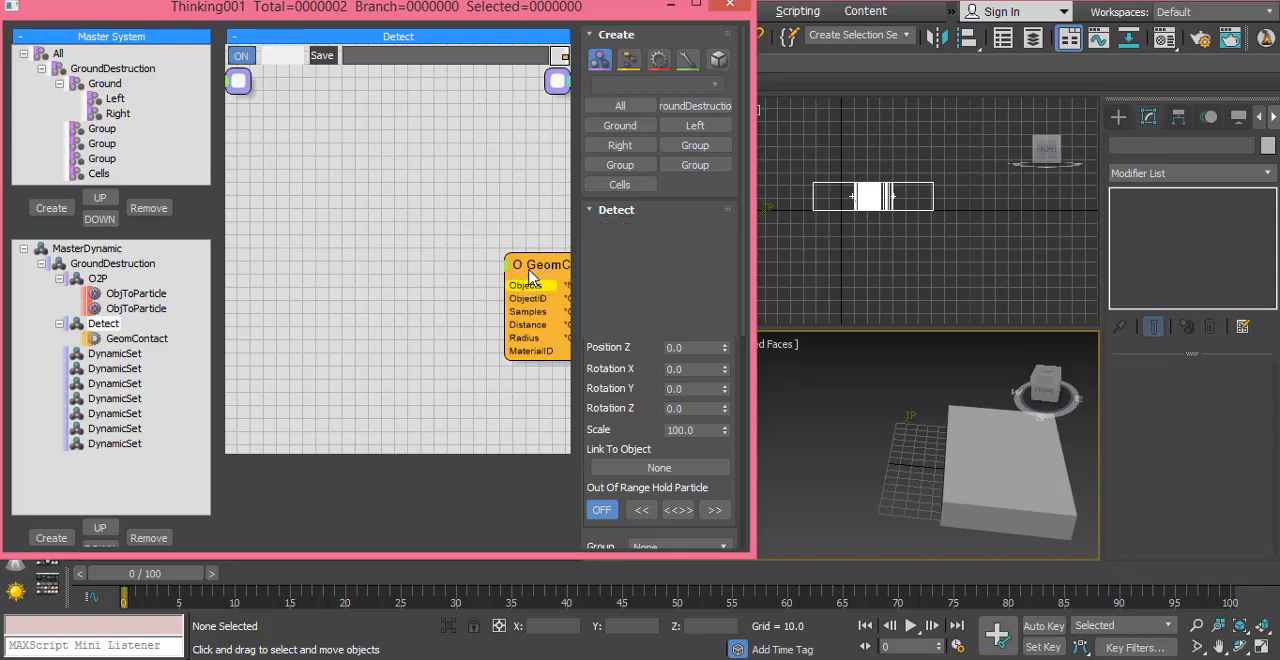
left_click_drag(530, 275, 405, 221)
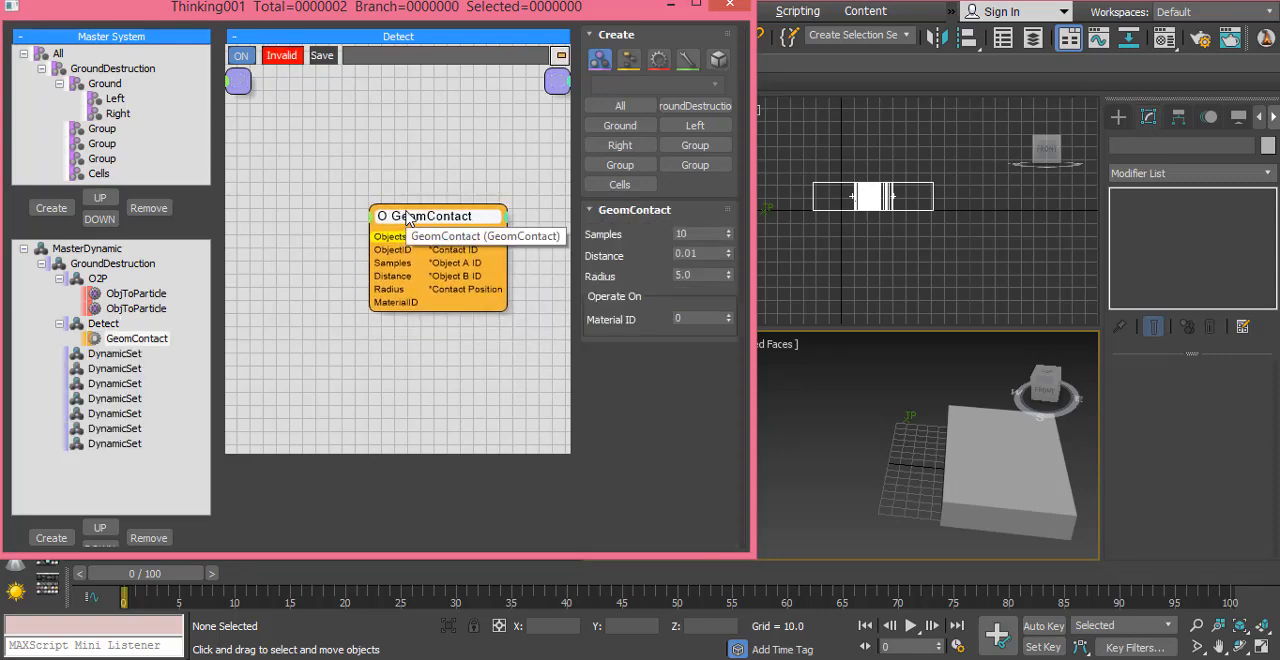
Step: Maximize the Thinking001 window, extend the Detect canvas downward, and reposition the GeomContact node near its middle
left_click(695, 8)
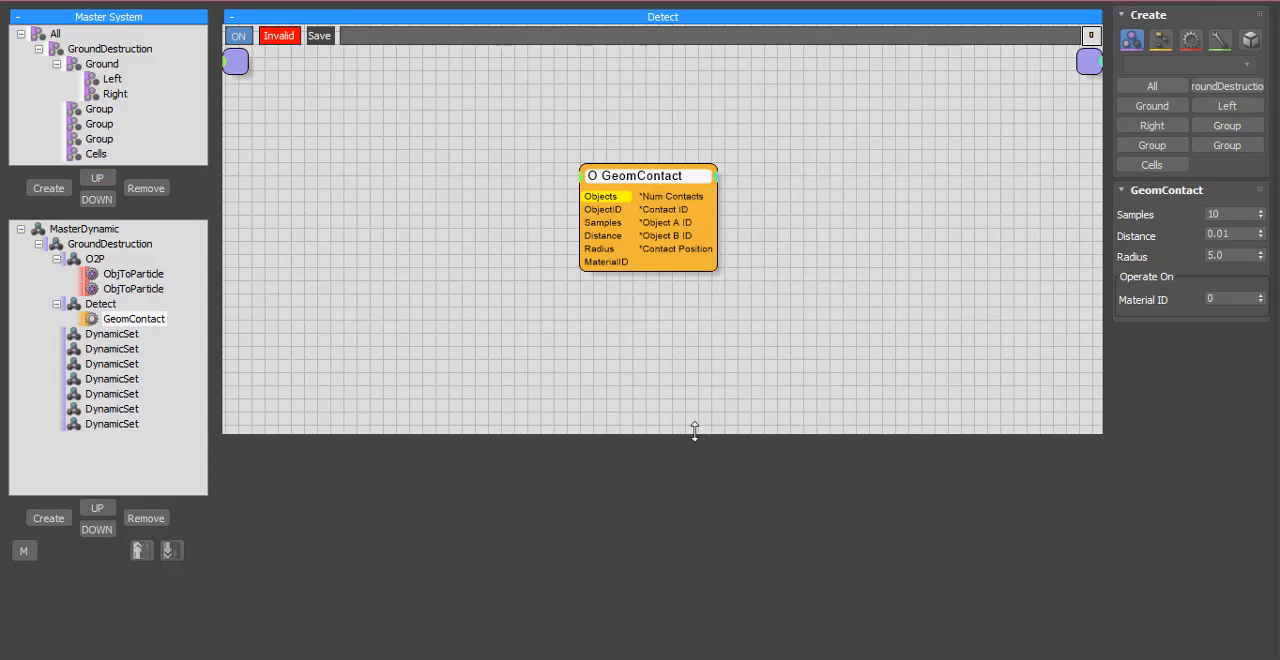
left_click_drag(695, 430, 694, 569)
left_click_drag(646, 245, 677, 228)
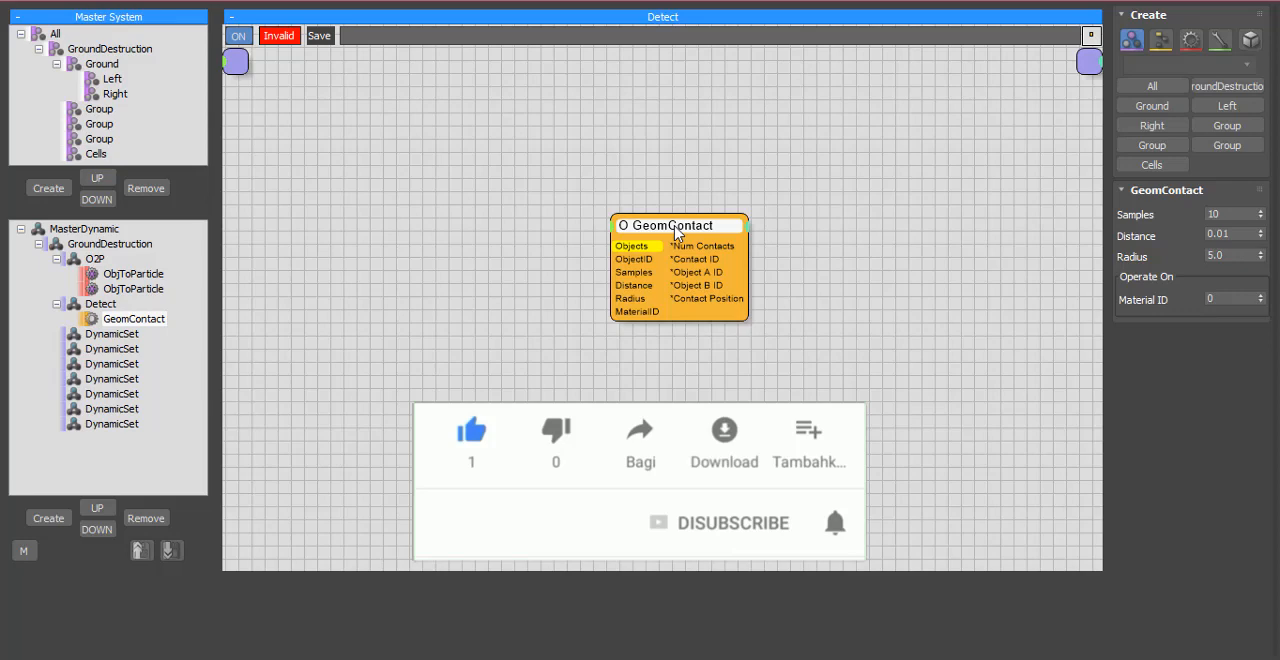
left_click_drag(676, 233, 686, 242)
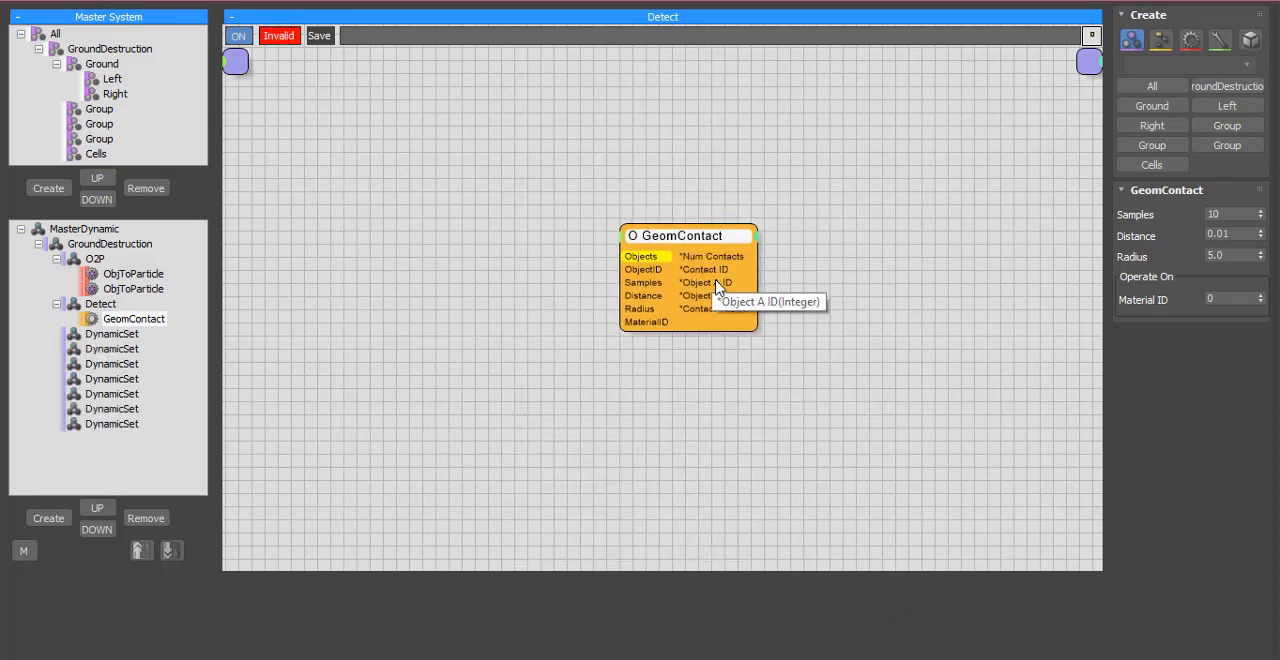
Step: Minimize the Thinking001 window, examine the crack contact line in the Top view at frame 0, and bring the window back maximized
left_click(1220, 1)
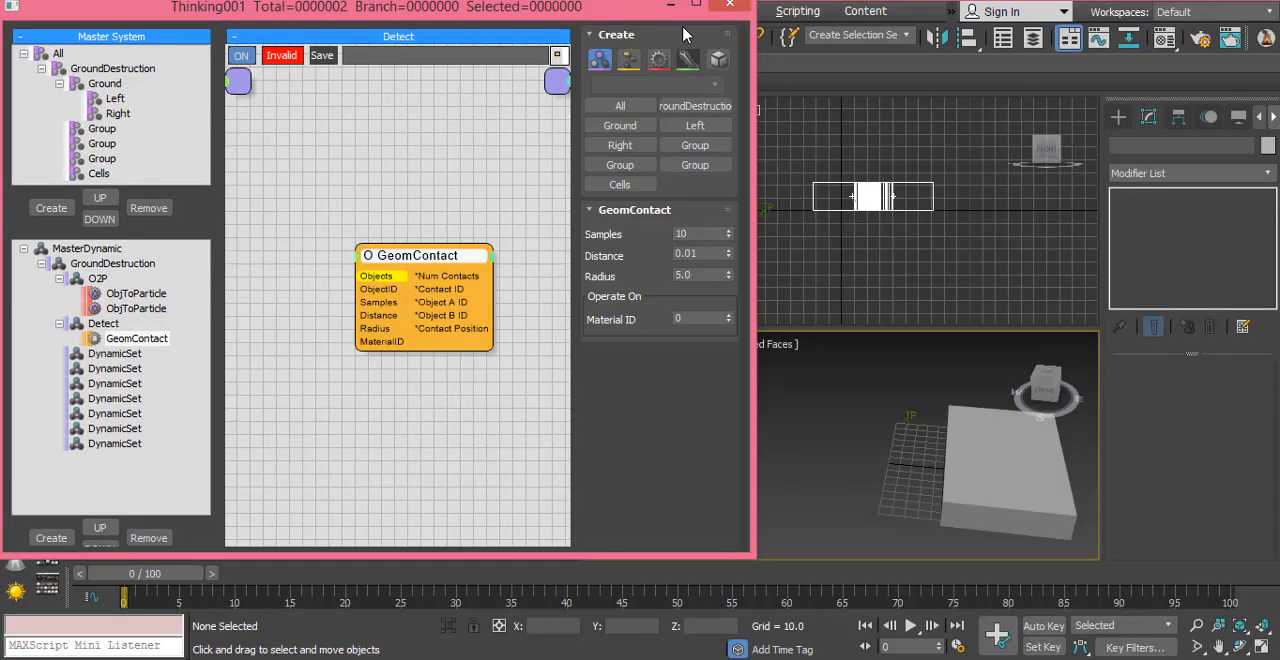
left_click(669, 3)
left_click(375, 237)
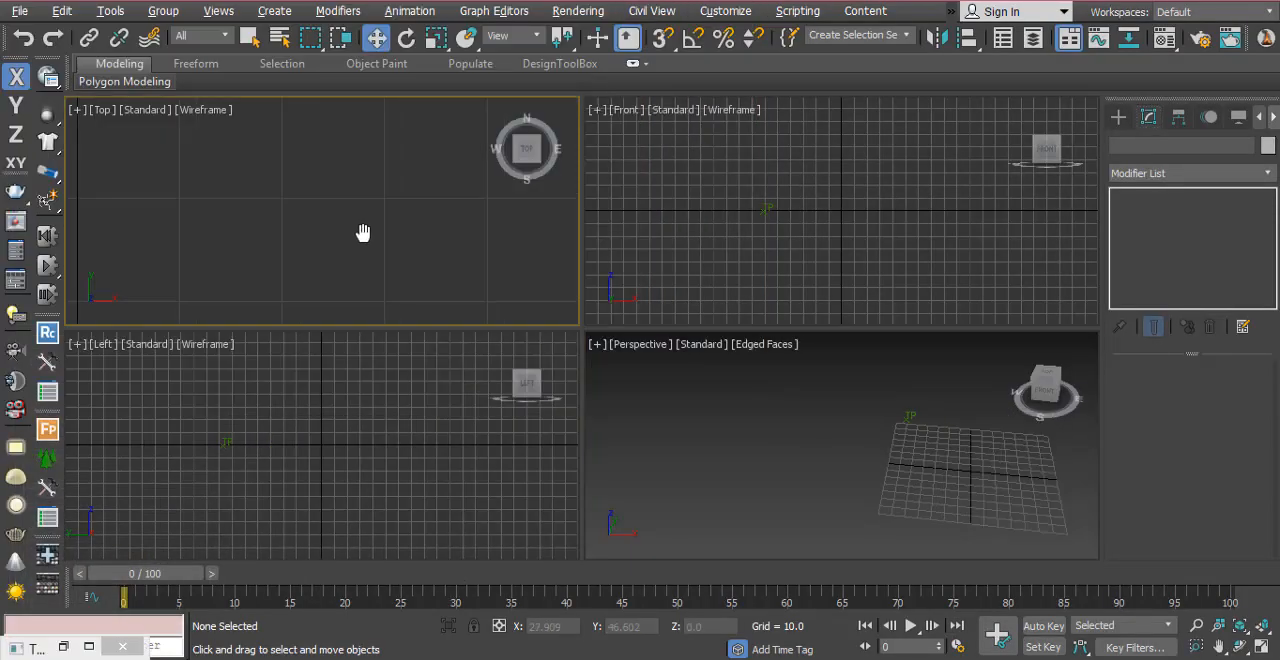
middle_click_drag(388, 233, 330, 232)
left_click_drag(148, 576, 69, 586)
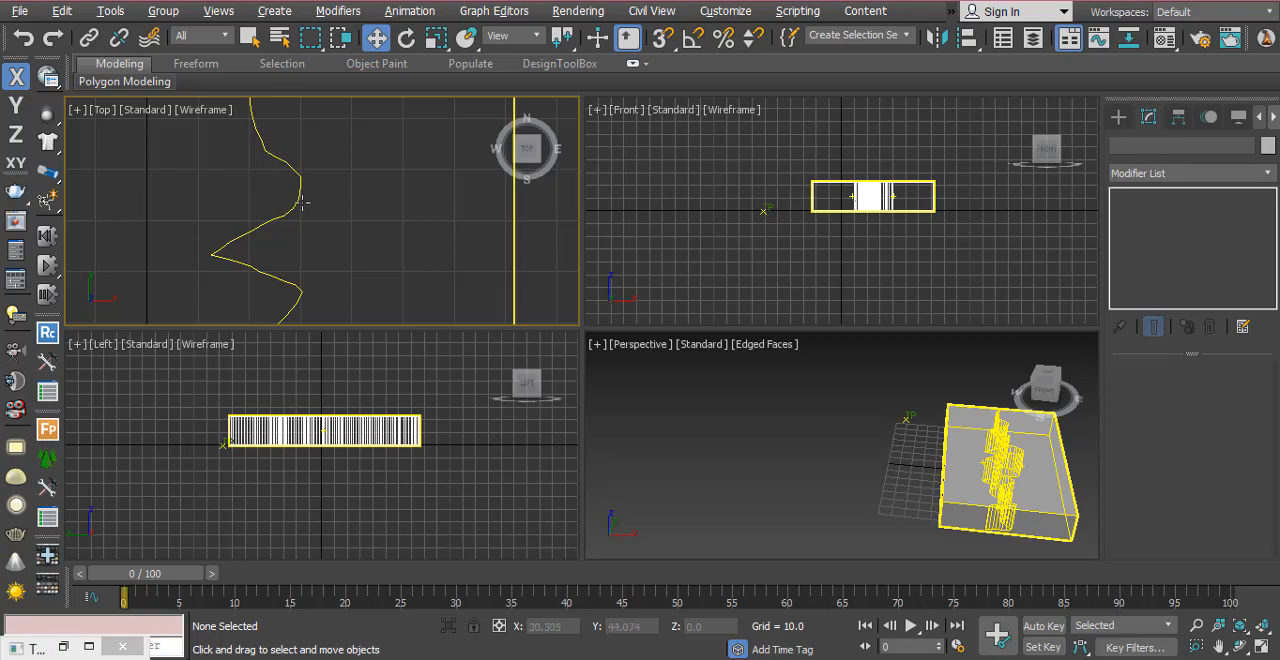
left_click(63, 646)
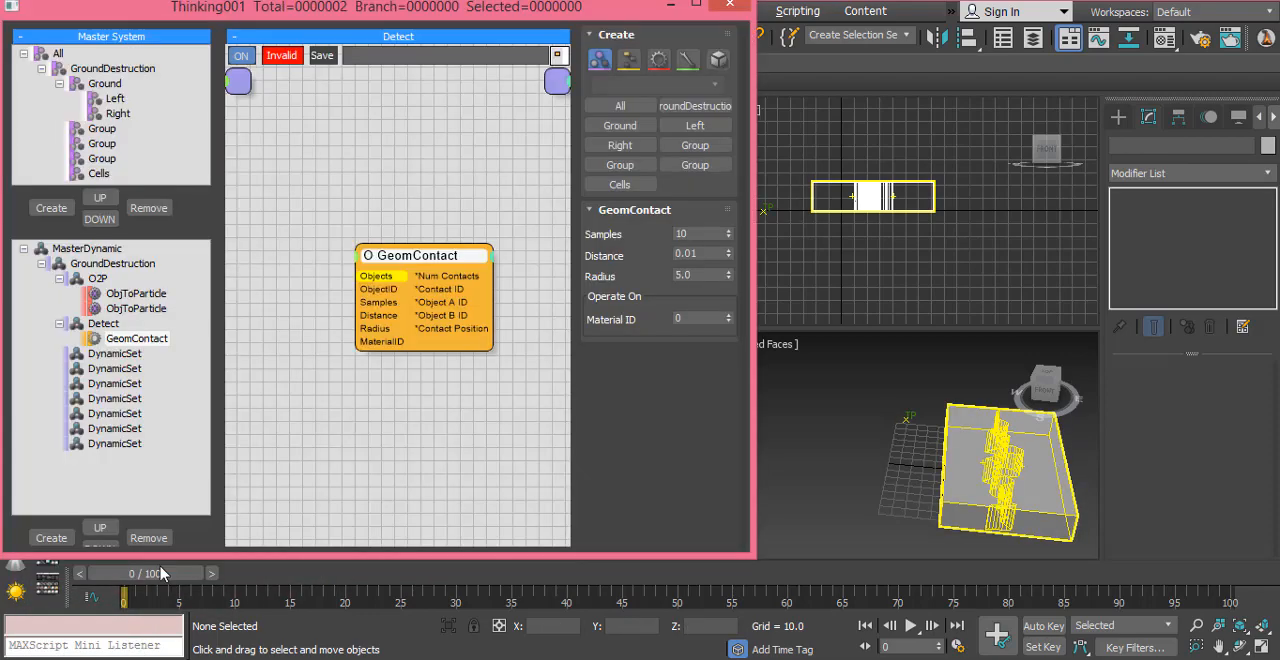
left_click(696, 4)
Step: Add an Object geometry helper to the Detect network and arrange it on the input side of GeomContact
middle_click_drag(649, 186, 634, 197)
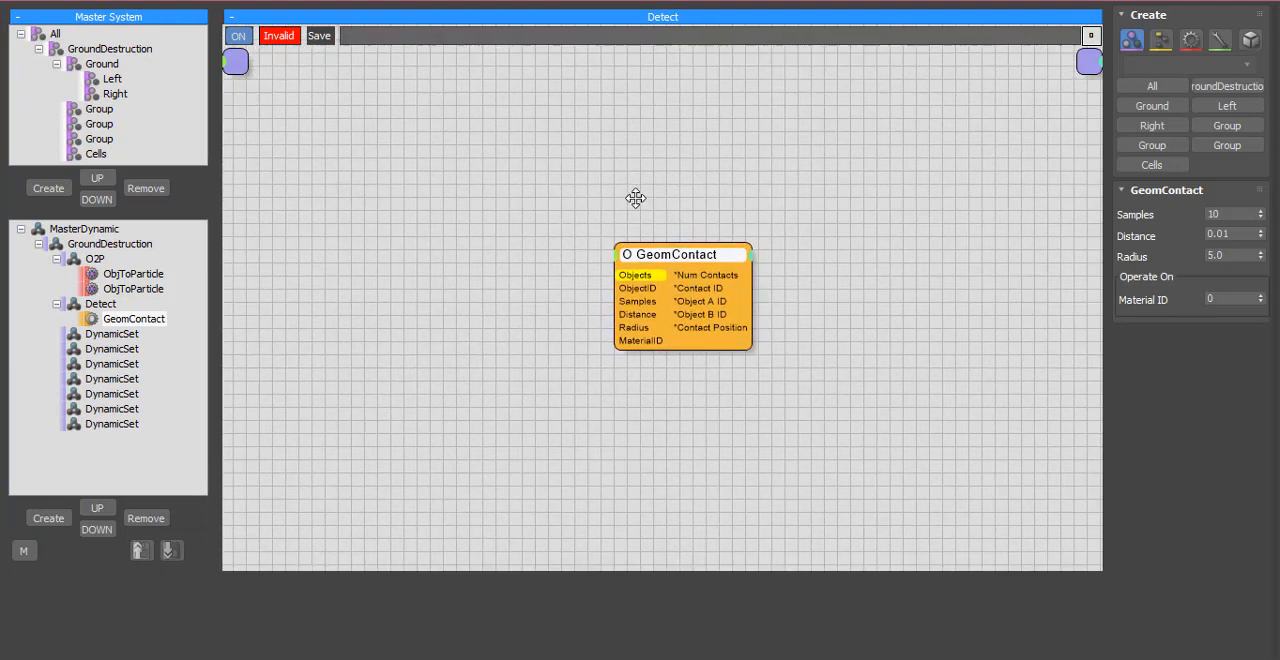
mouse_move(671, 252)
left_mouse_down()
mouse_move(644, 244)
mouse_move(741, 227)
mouse_move(634, 257)
mouse_move(648, 263)
mouse_move(493, 267)
mouse_move(684, 262)
left_mouse_up()
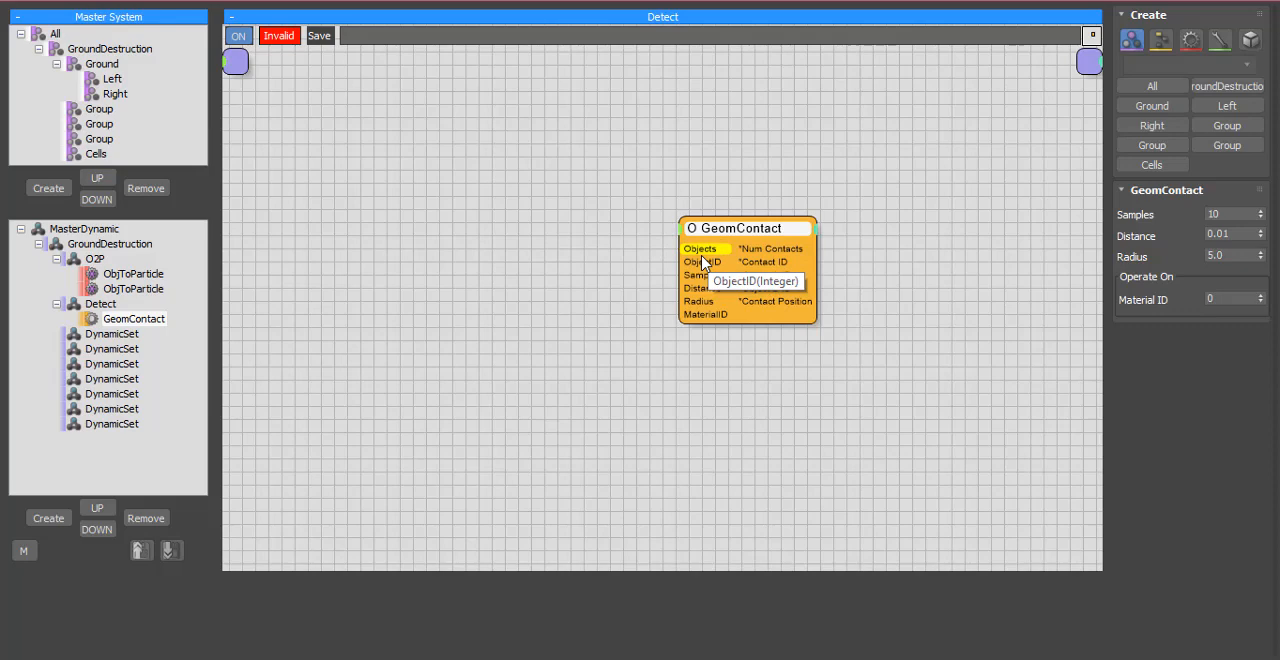
left_click_drag(703, 262, 667, 305)
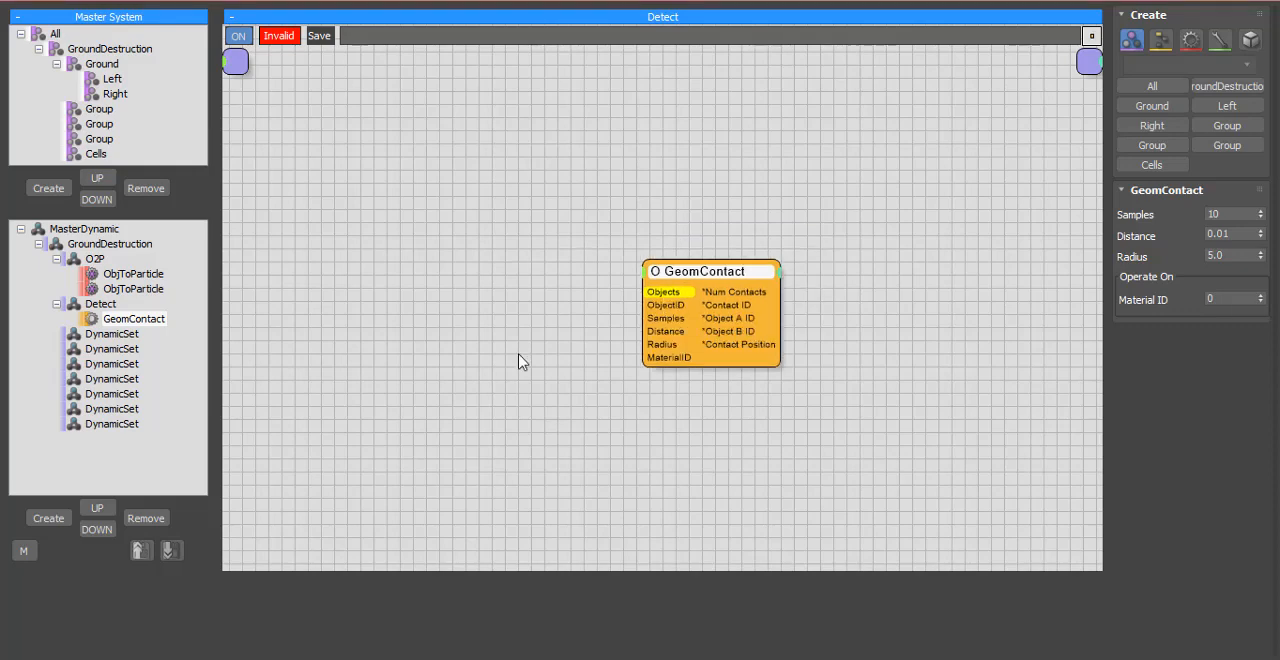
right_click(398, 267)
mouse_move(410, 343)
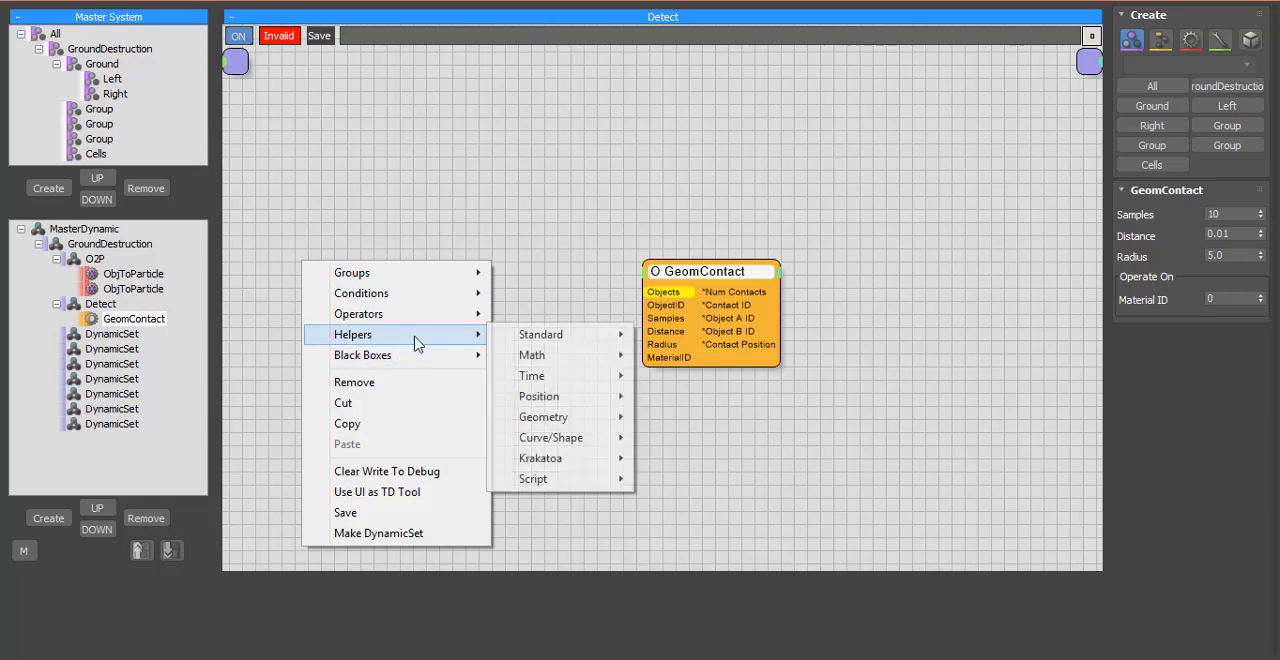
mouse_move(587, 428)
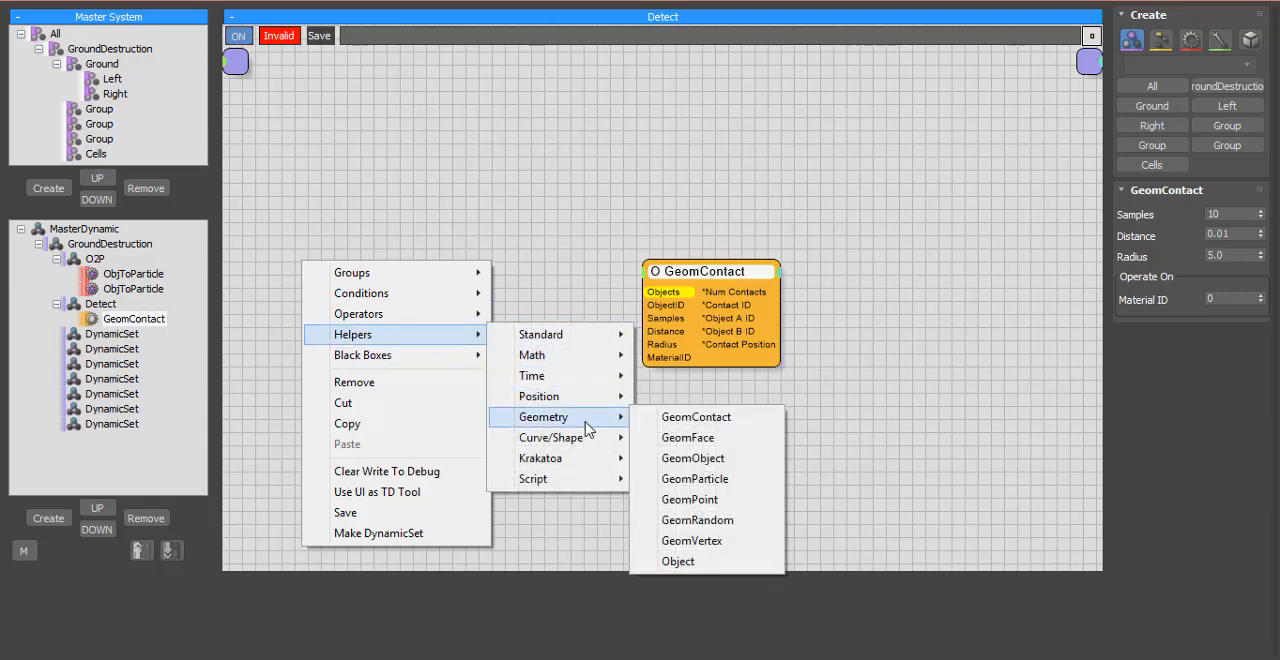
left_click(712, 566)
left_click_drag(428, 275, 463, 327)
left_click_drag(645, 305, 653, 342)
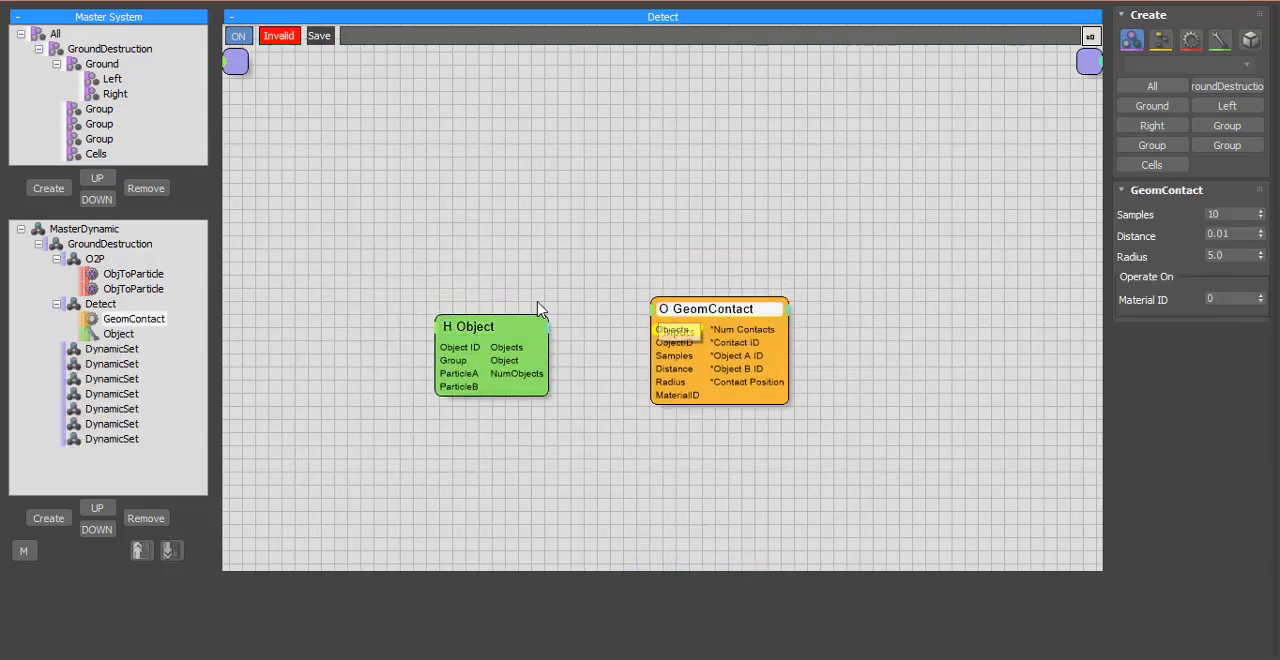
left_click_drag(468, 325, 463, 308)
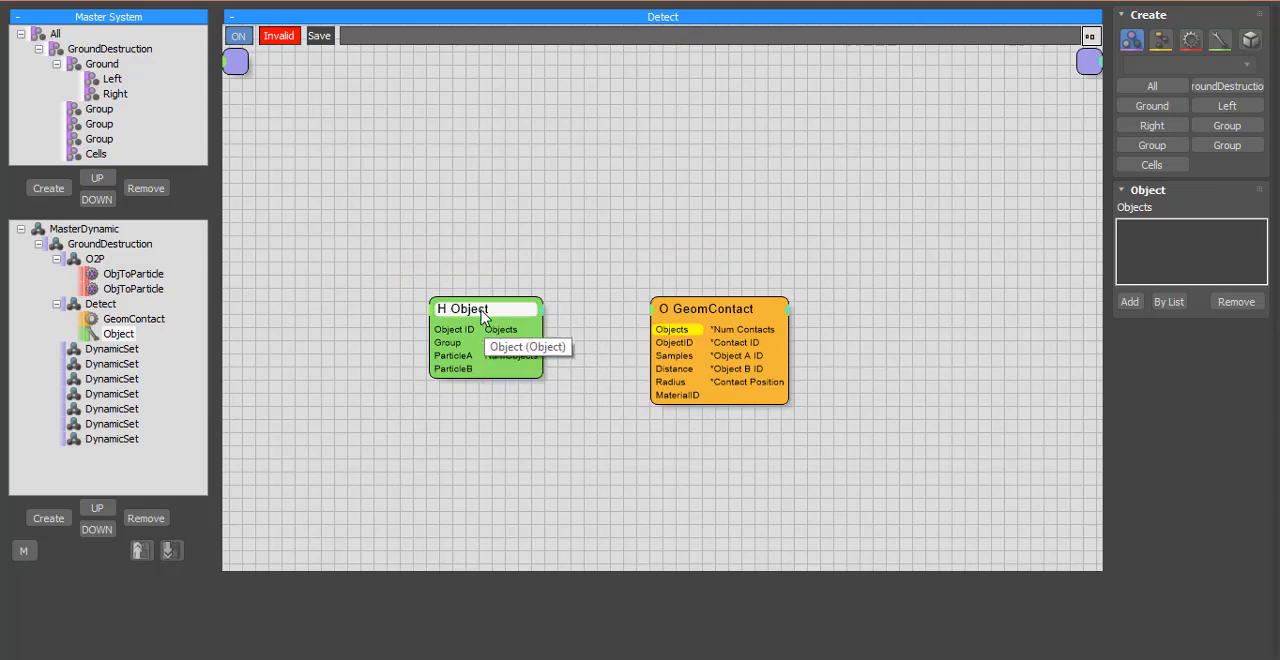
left_click_drag(482, 314, 505, 334)
left_click(448, 460)
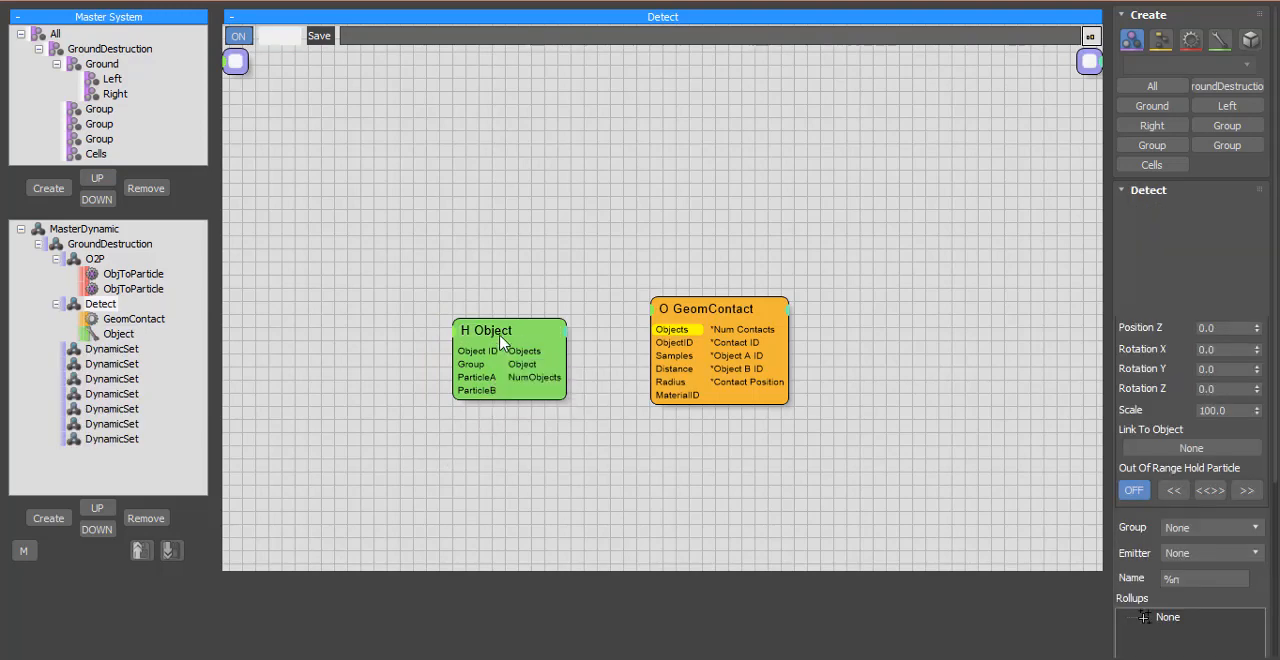
left_click_drag(501, 342, 472, 335)
left_click_drag(434, 371, 324, 333)
left_click_drag(454, 335, 467, 333)
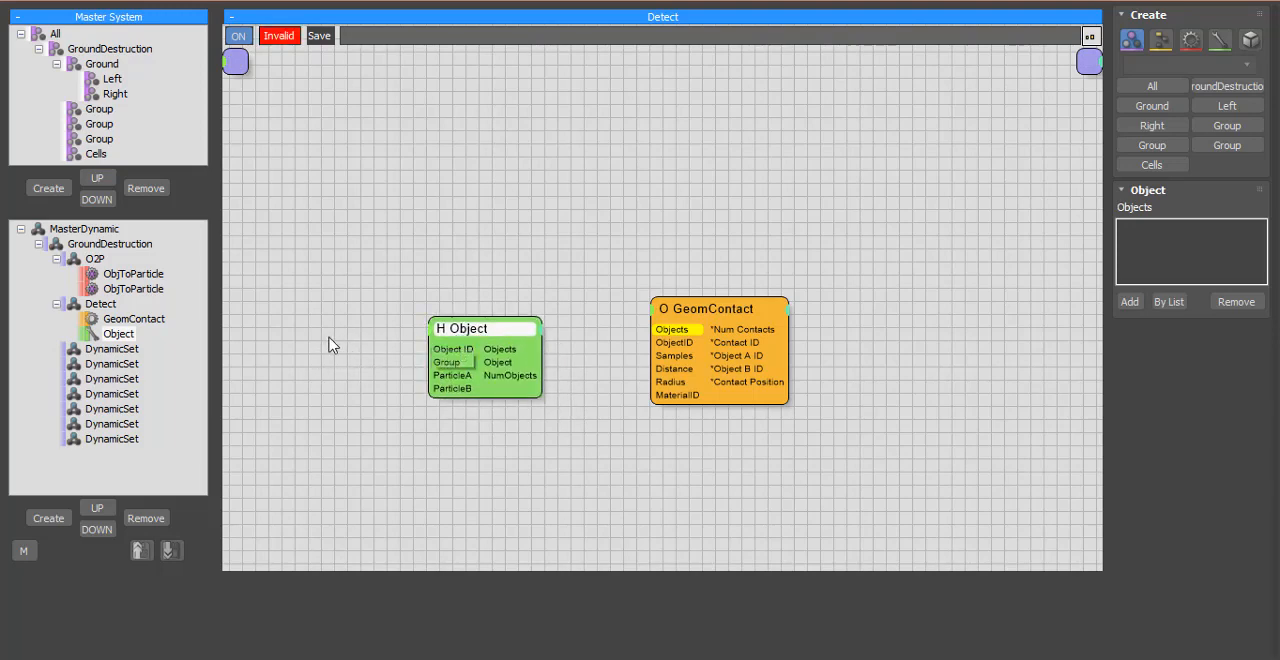
right_click(171, 300)
mouse_move(289, 377)
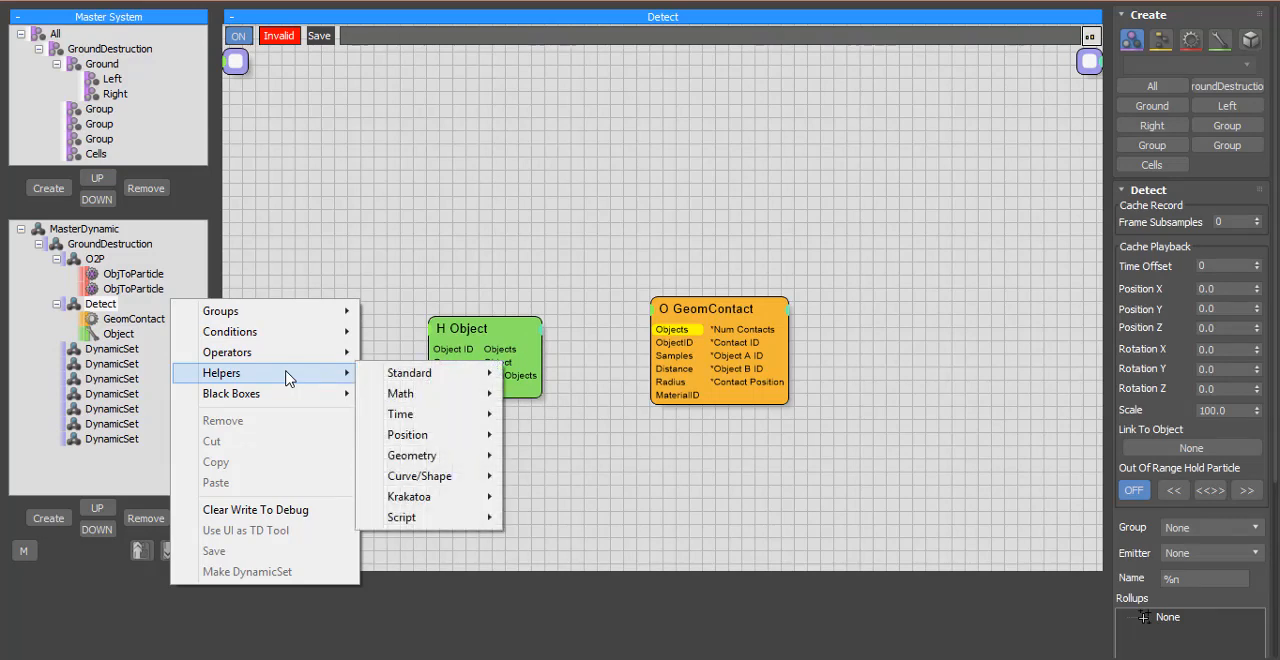
left_click(339, 276)
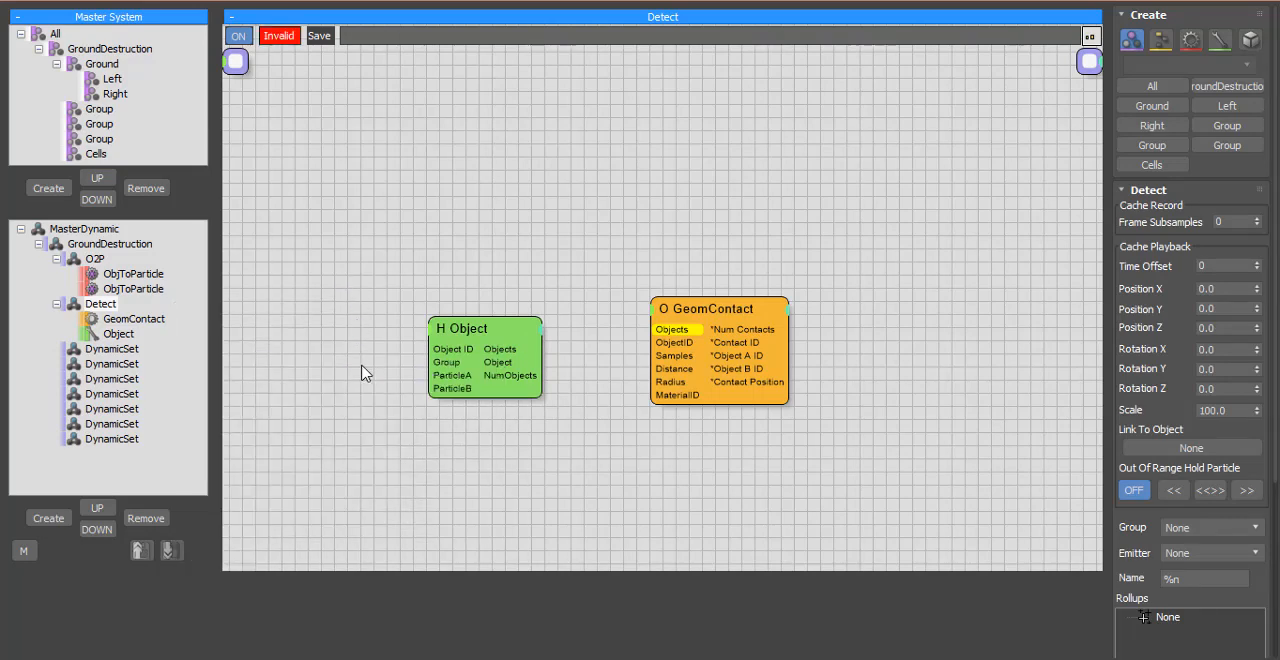
Step: Add a standard Group helper to the Detect network, place it before the Object helper, and assign it the Ground group
right_click(308, 307)
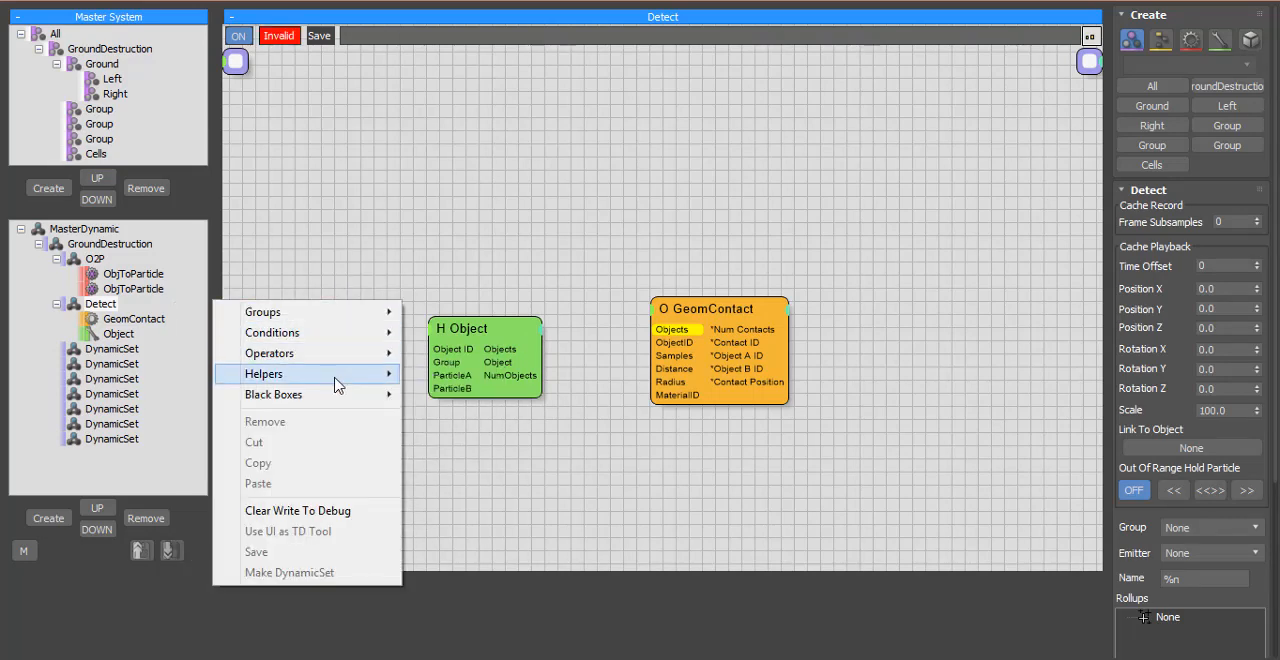
mouse_move(336, 382)
mouse_move(453, 382)
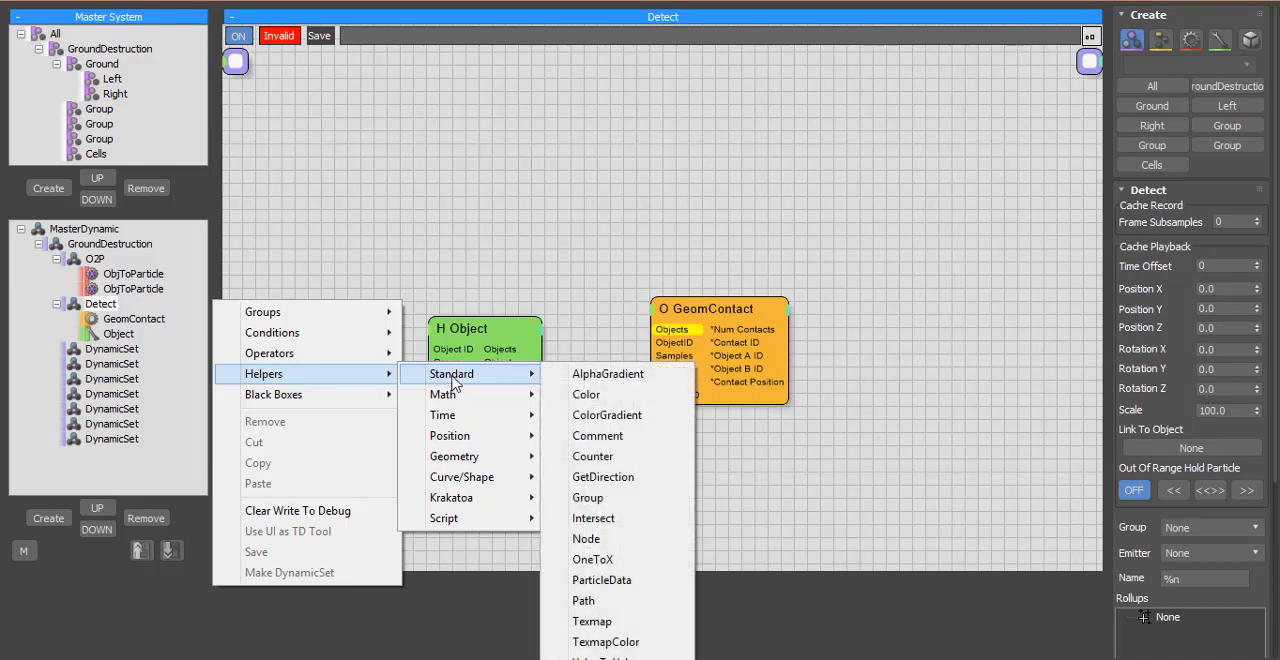
left_click(613, 501)
left_click_drag(346, 322, 311, 359)
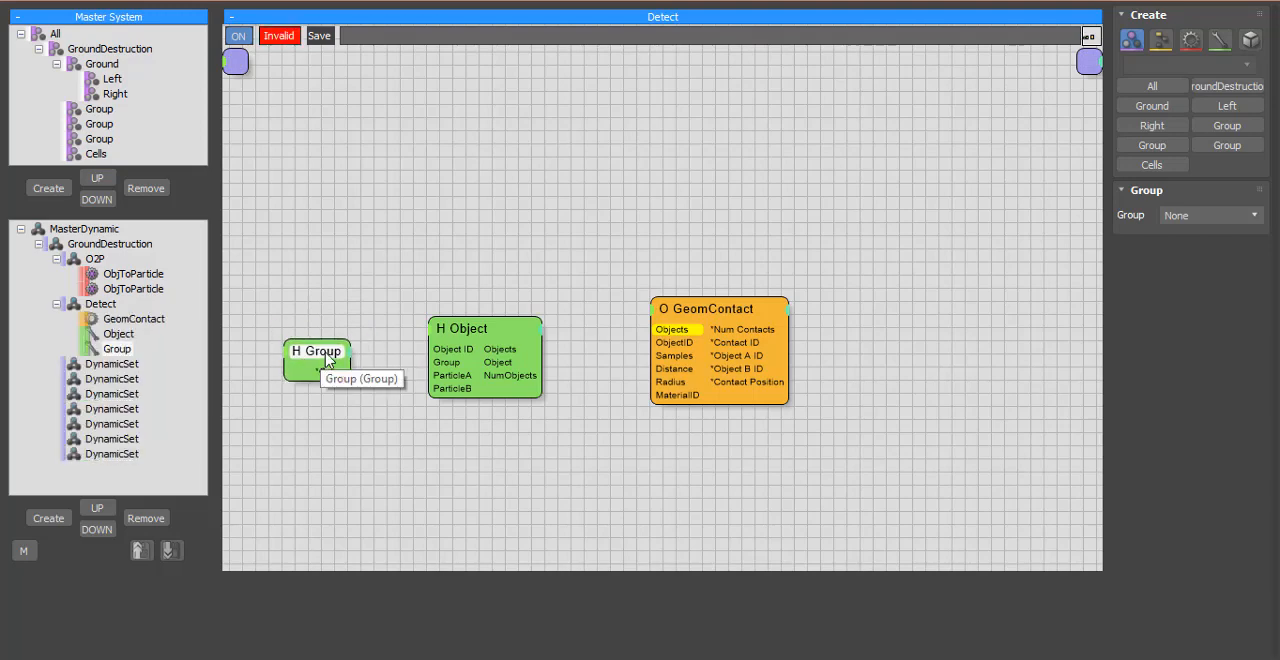
left_click(1215, 222)
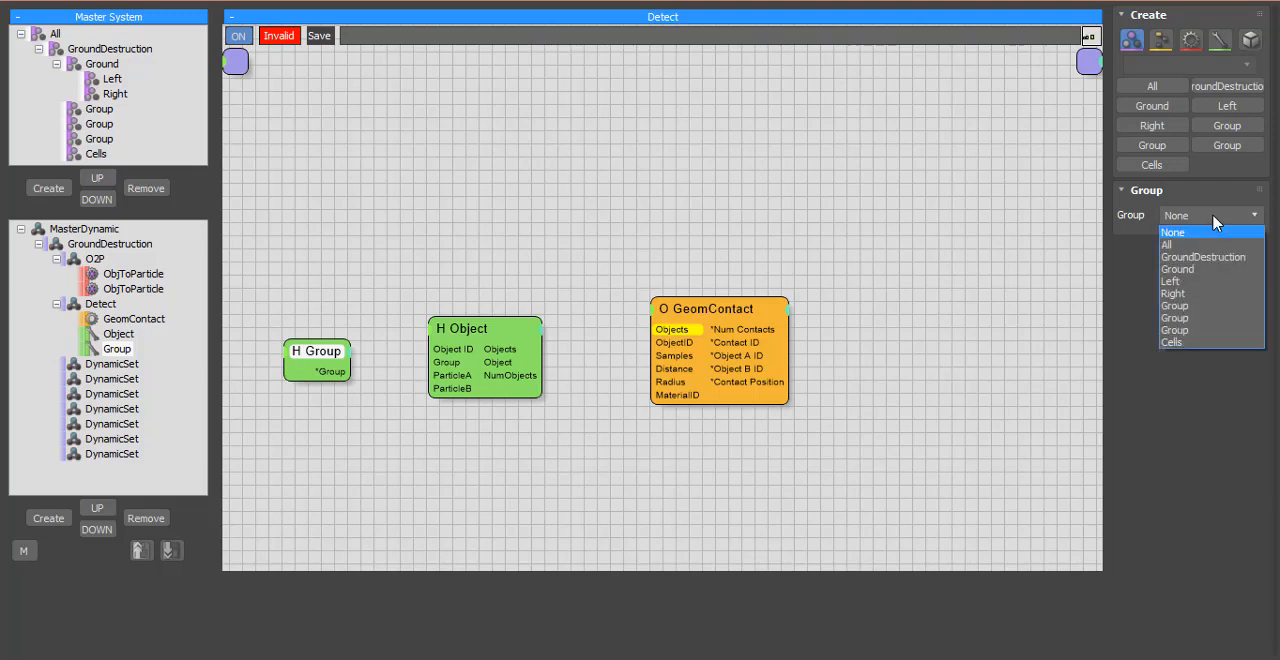
left_click(1203, 270)
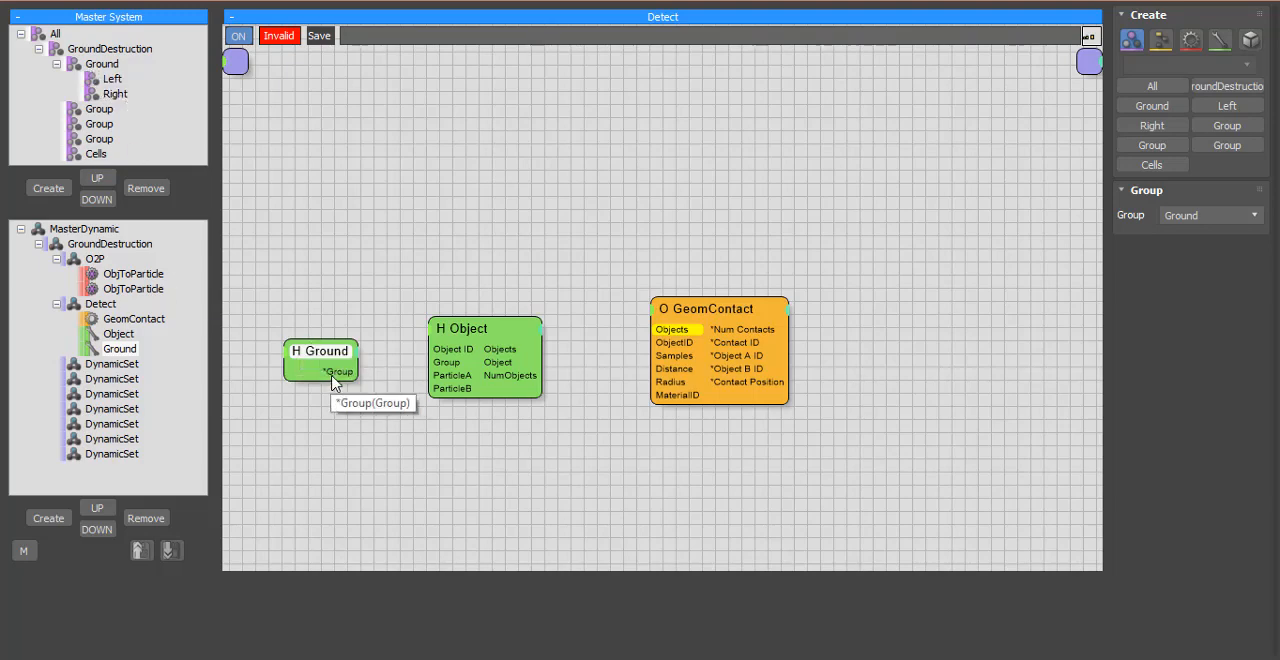
Step: Connect Ground's Group output to Object's Group input and Object's Objects output to GeomContact's Objects input, then shift the nodes toward the upper canvas
left_click_drag(335, 378, 432, 363)
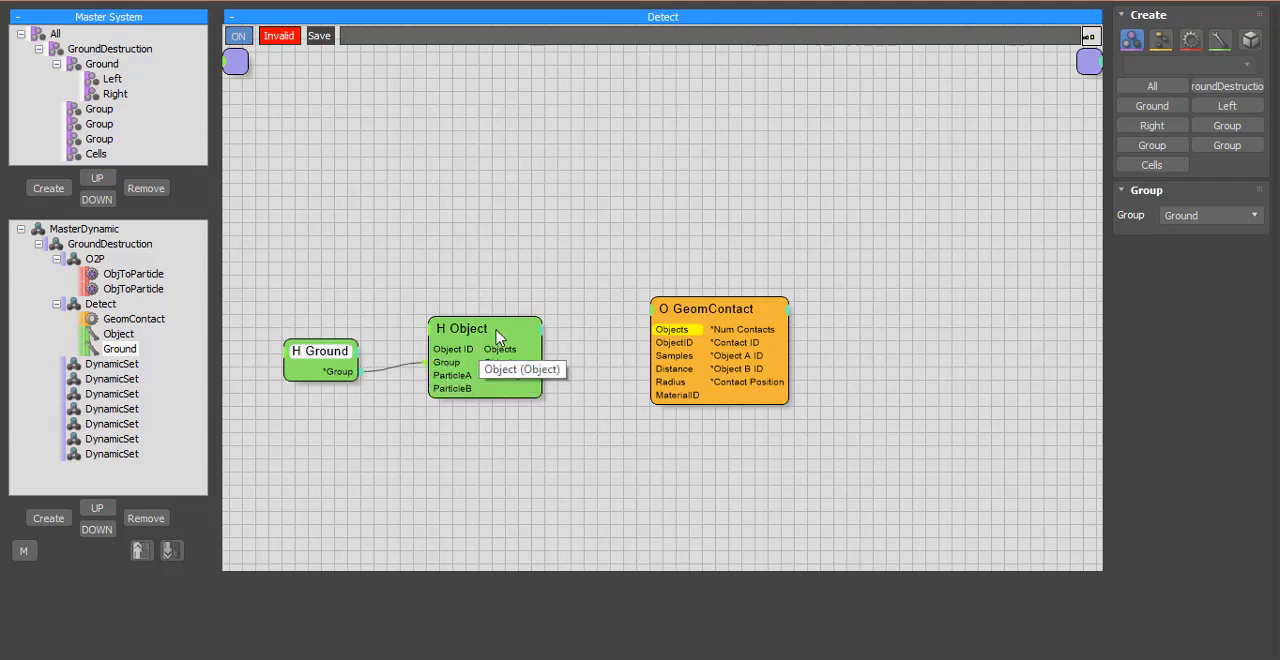
left_click_drag(497, 337, 679, 287)
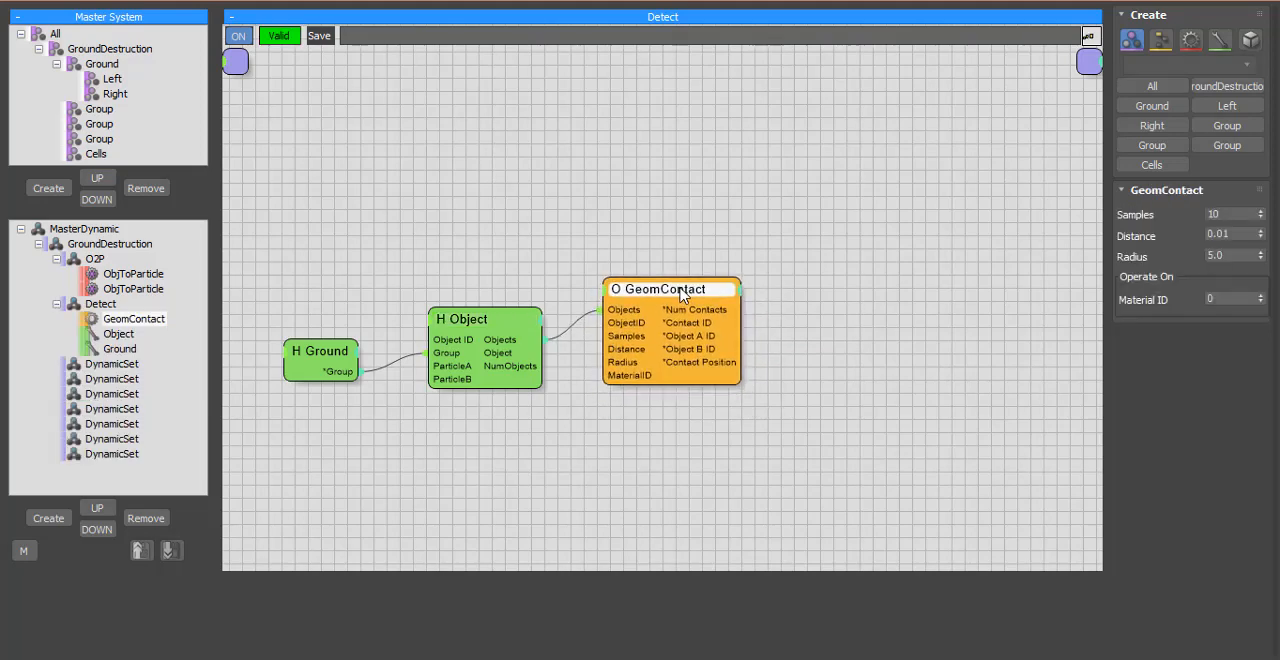
middle_click_drag(549, 420, 509, 337)
left_click_drag(640, 214, 643, 217)
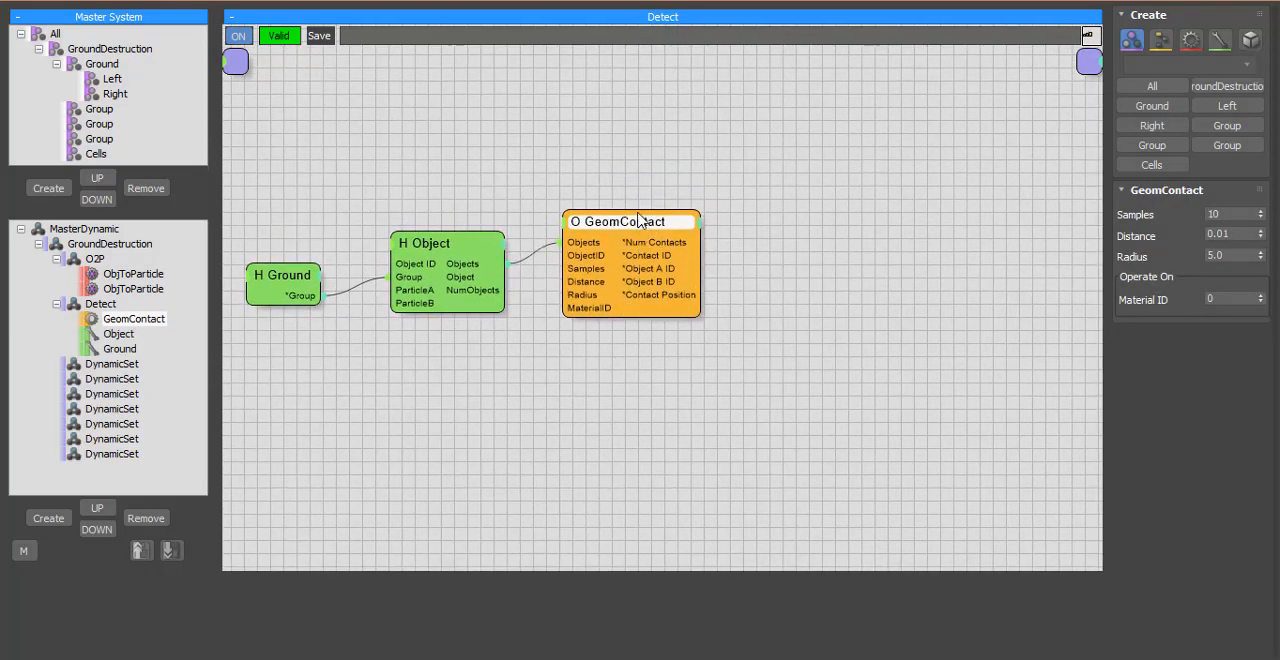
left_click_drag(643, 291, 756, 311)
Step: Add a PositionBorn generator after GeomContact and connect Contact Position to its Position input
right_click(753, 280)
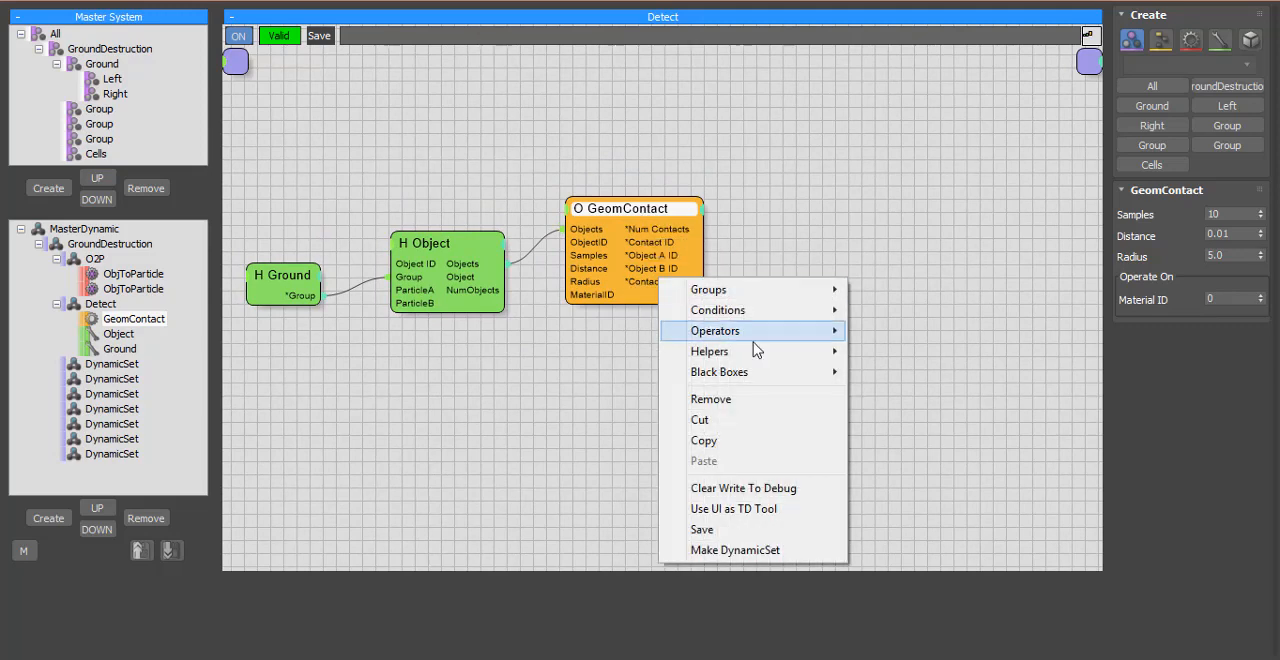
mouse_move(763, 347)
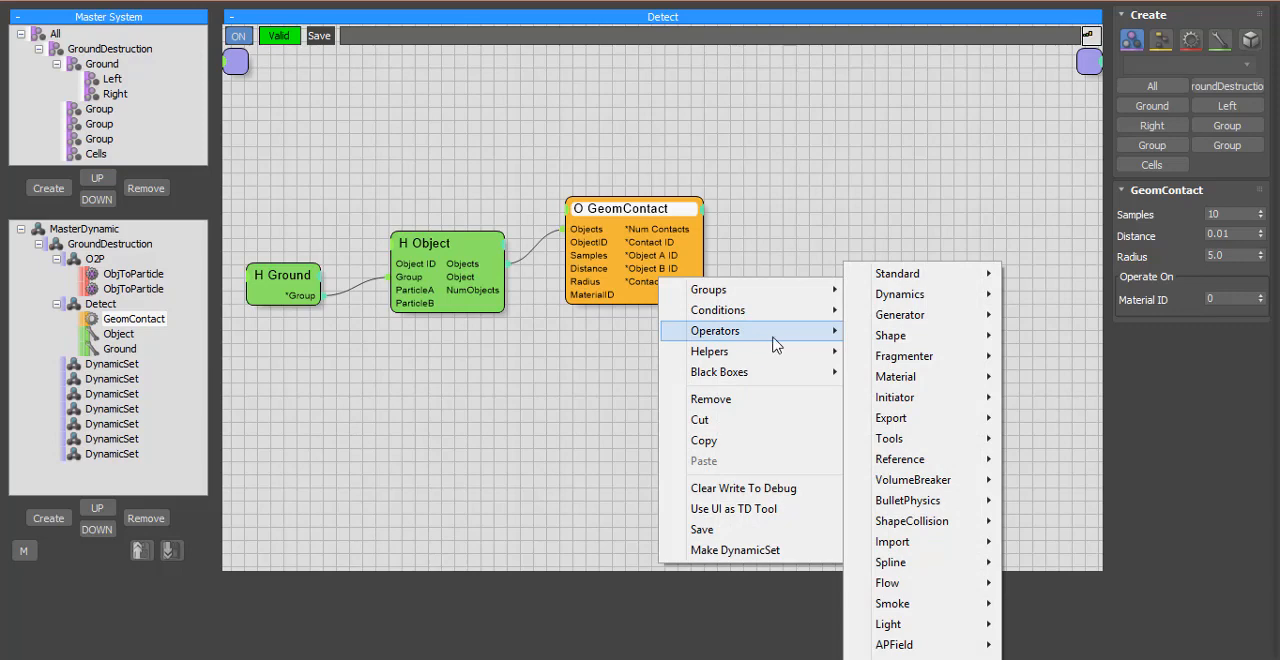
mouse_move(905, 318)
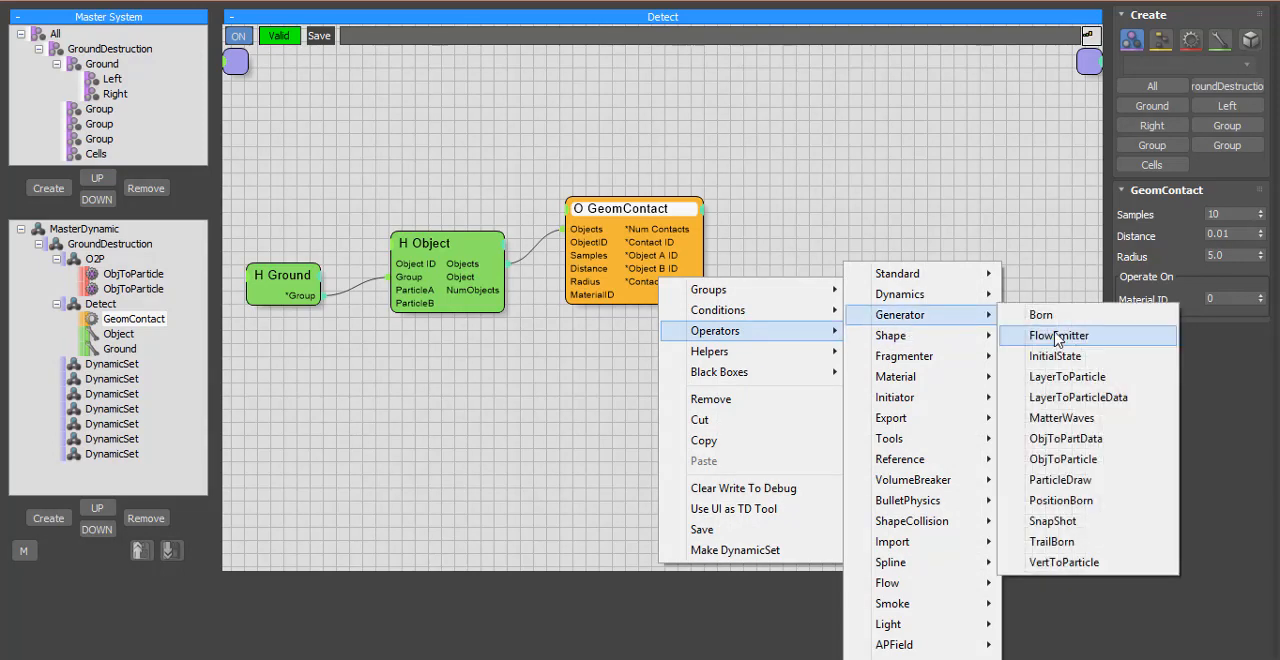
left_click(1060, 501)
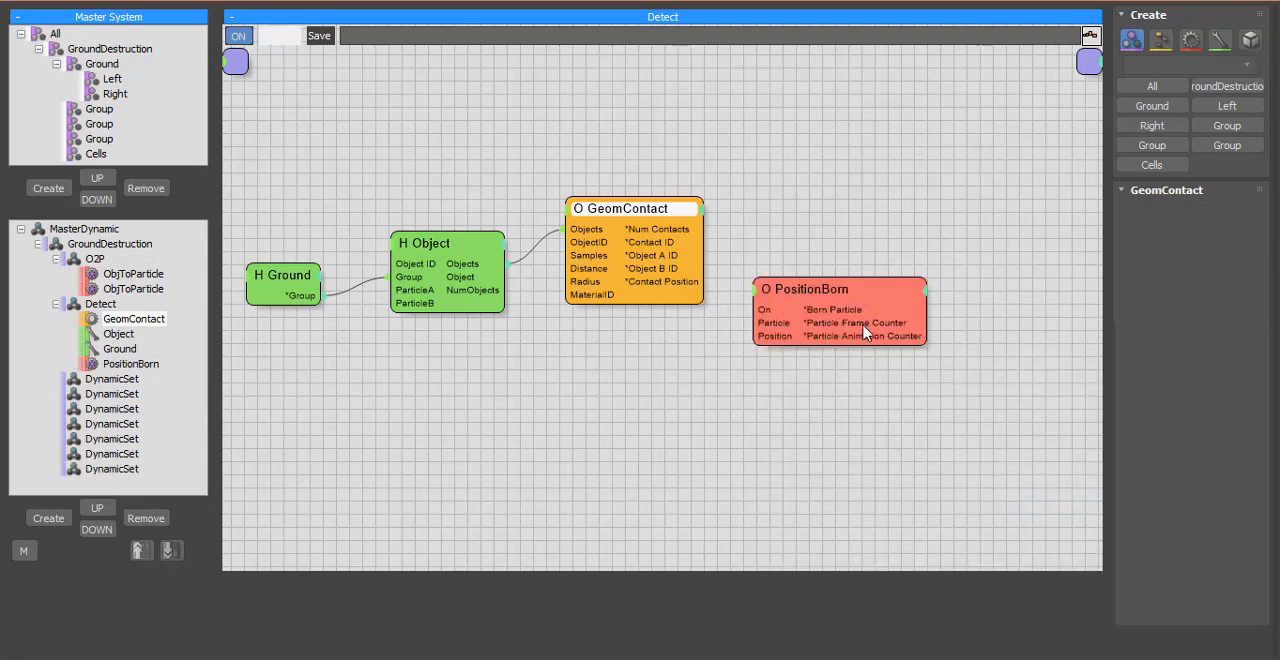
left_click_drag(865, 333, 908, 274)
left_click_drag(645, 287, 808, 326)
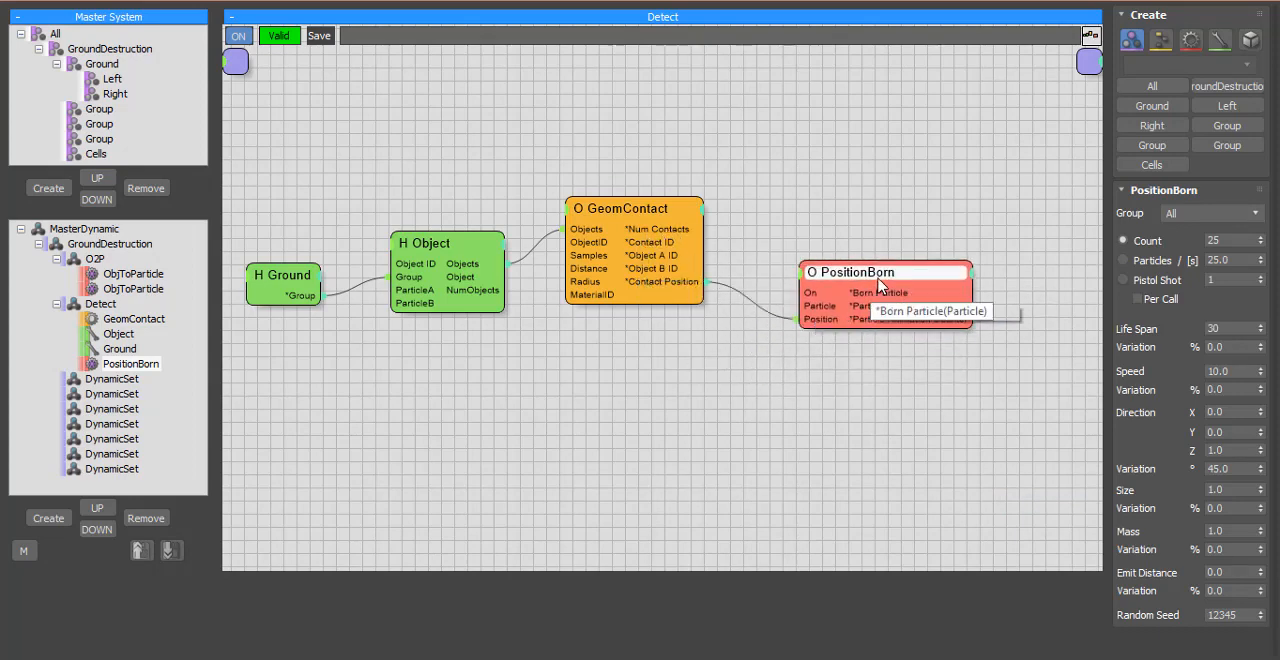
left_click_drag(860, 272, 847, 294)
Step: Set PositionBorn to emit into the Cells group with a Pistol Shot of 250 Per Call and a Life Span of 1
left_click(1188, 212)
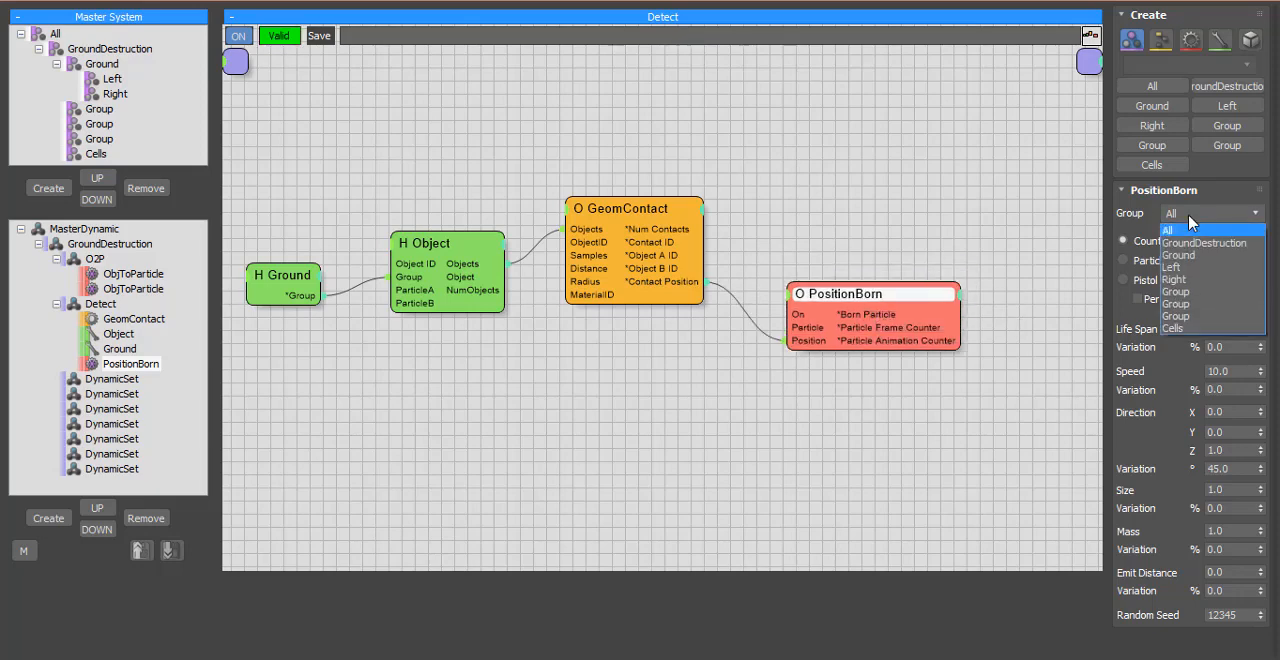
left_click(1204, 330)
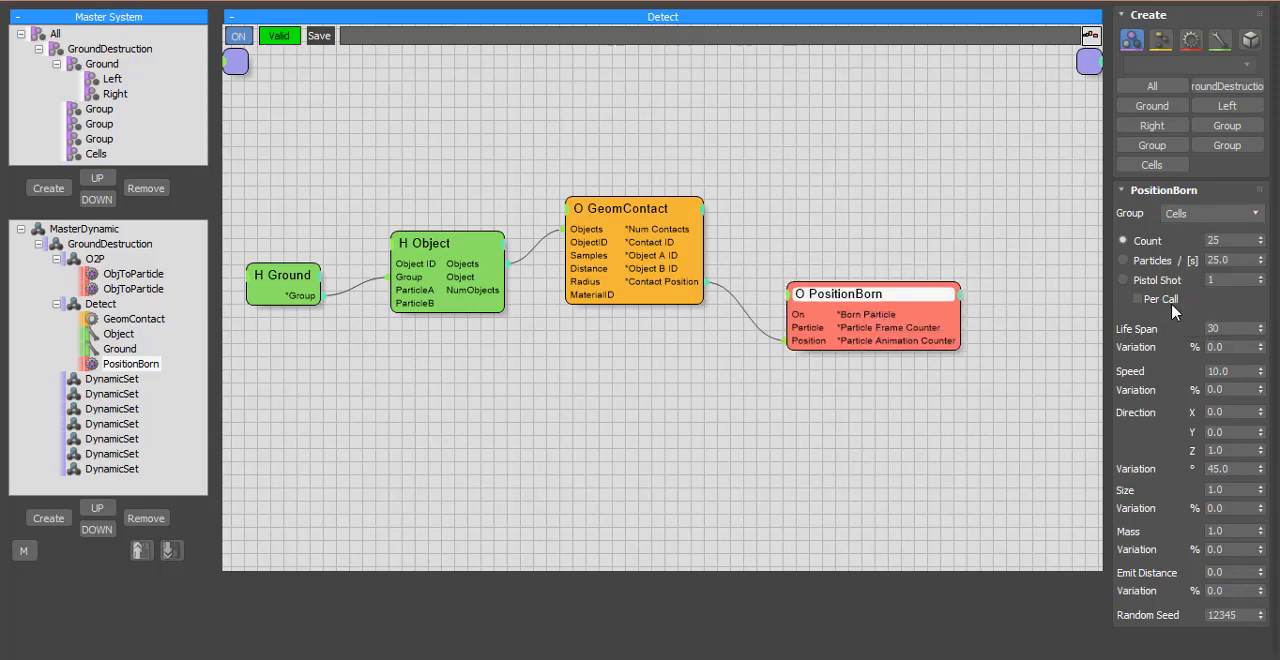
left_click(1136, 283)
left_click(1138, 298)
left_click(1260, 330)
Step: Set PositionBorn's direction Variation to 180 degrees and its Emit Distance to 45 with 100% Variation
left_click_drag(1262, 477, 1257, 184)
left_click(1230, 572)
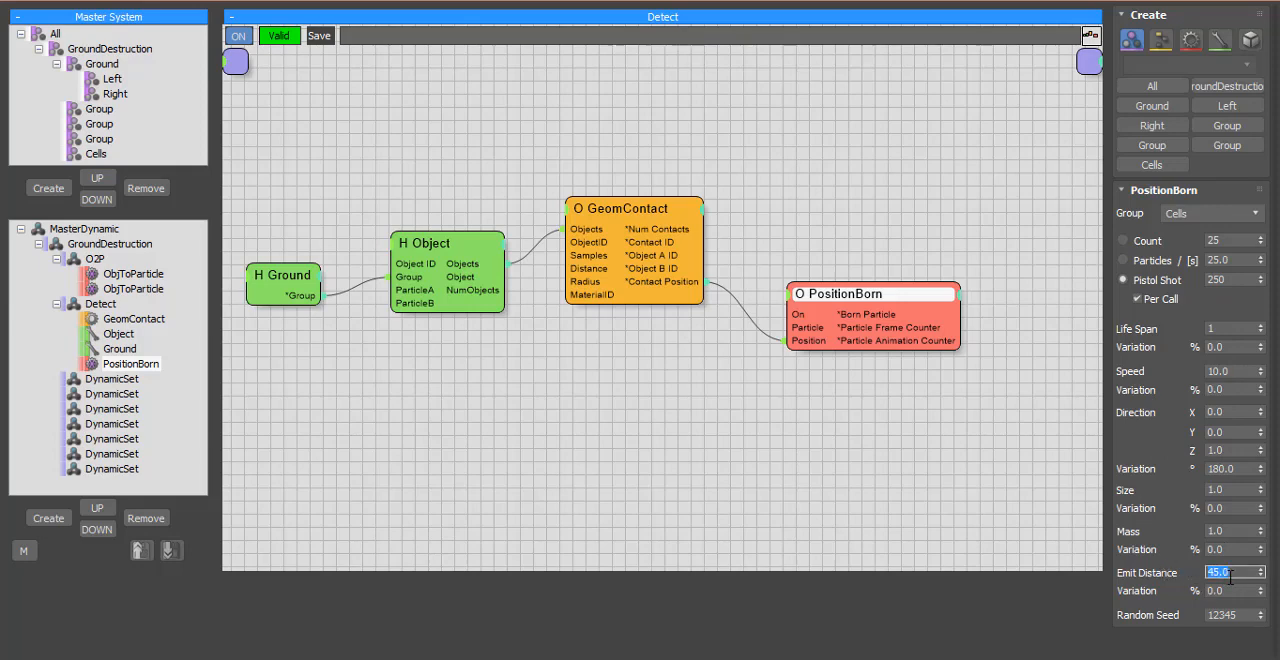
left_click(1238, 591)
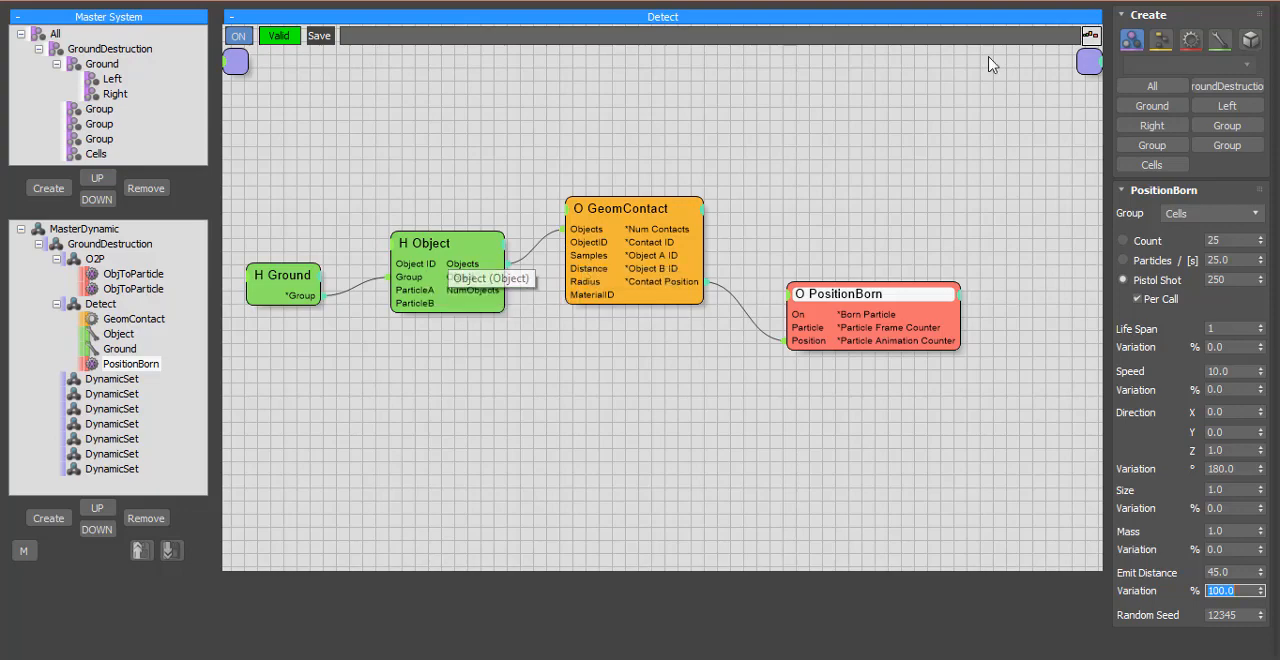
Step: Restore the Thinking001 window to its smaller size and change the Cells group's display color to red
left_click(1231, 2)
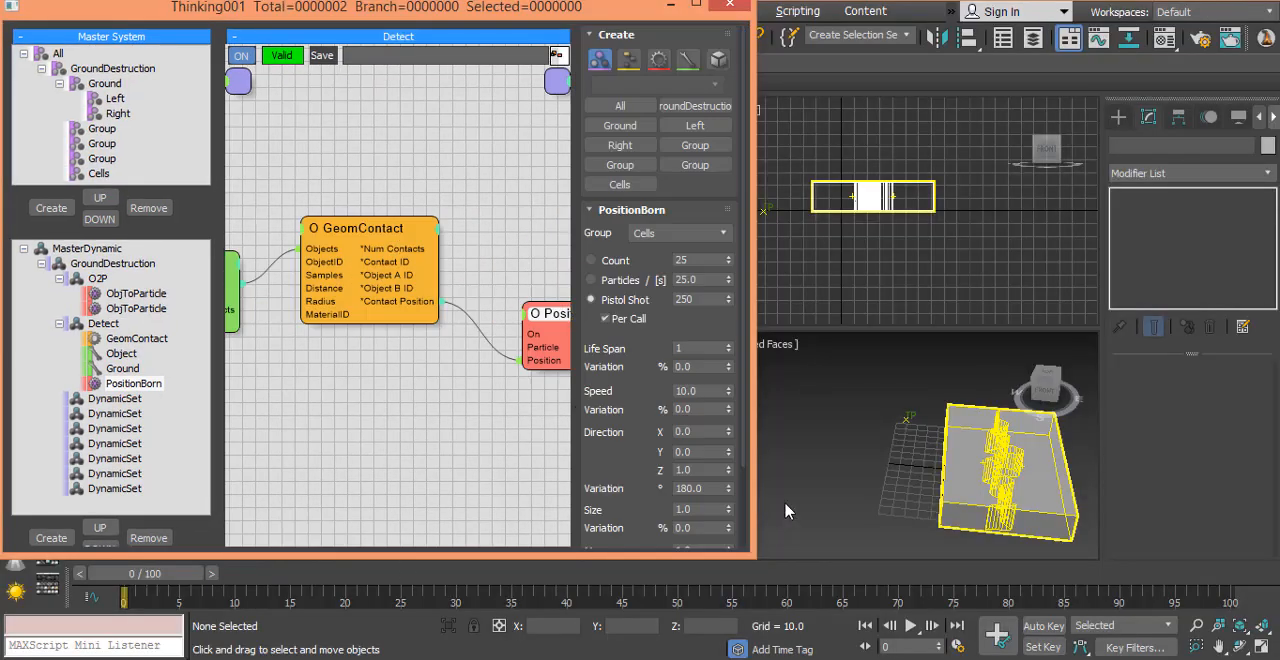
left_click(620, 184)
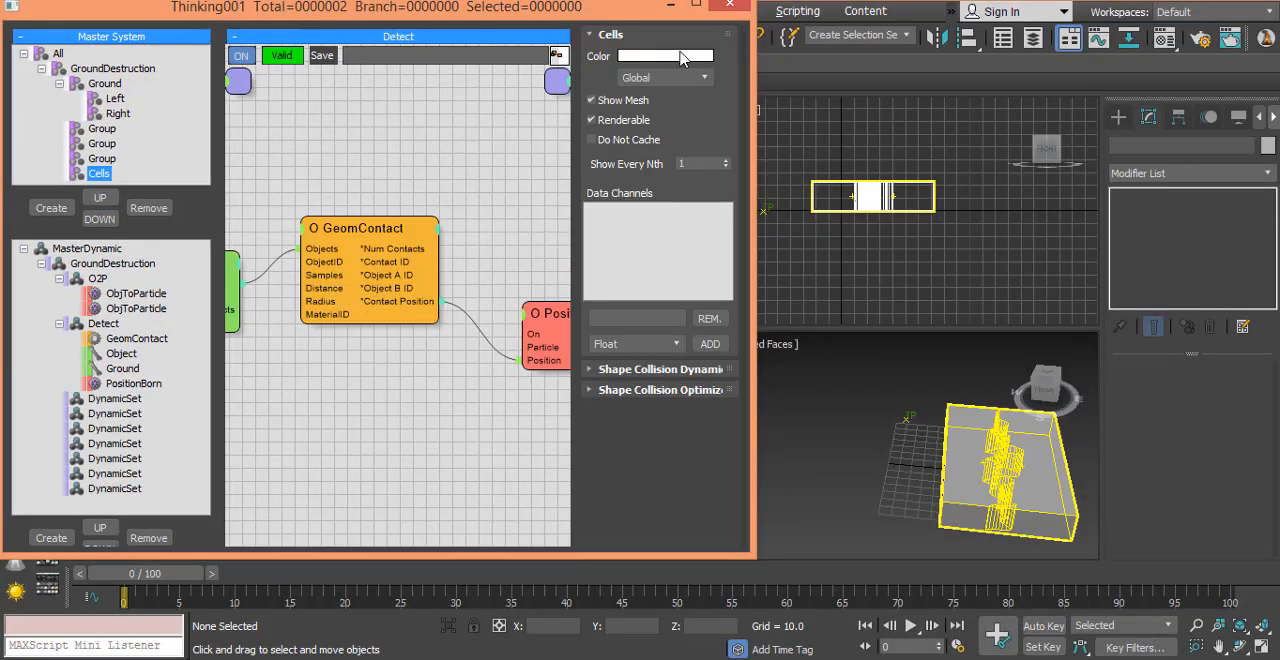
left_click(665, 56)
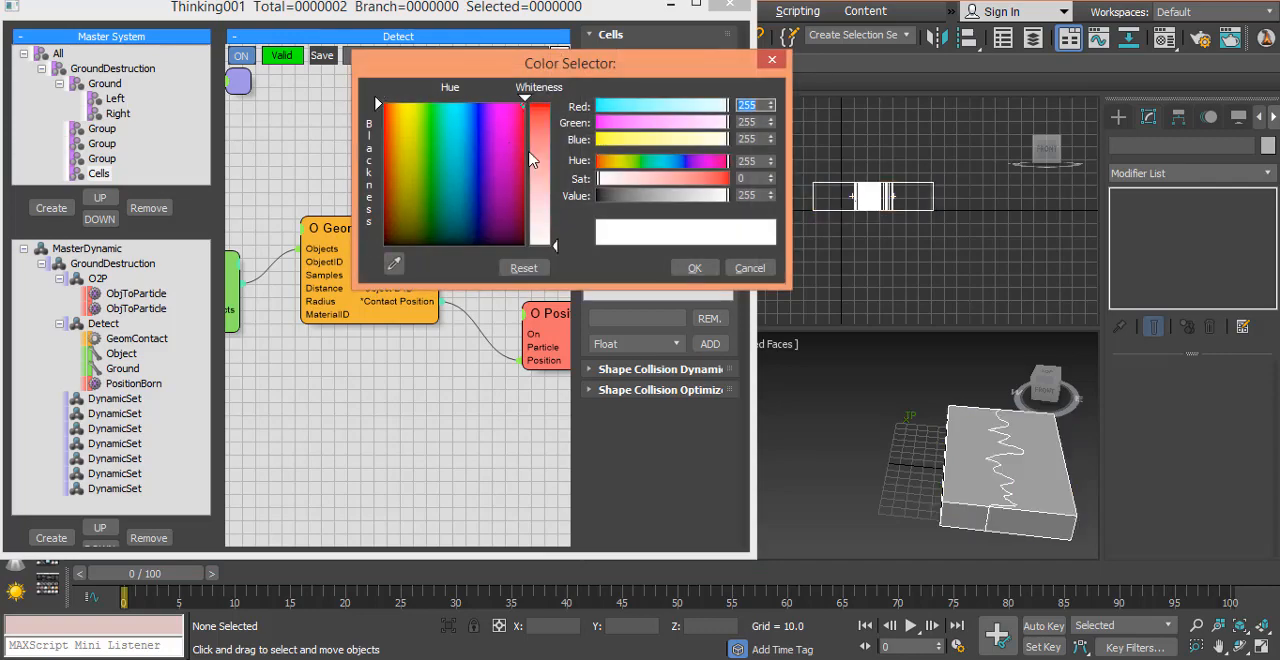
left_click(692, 267)
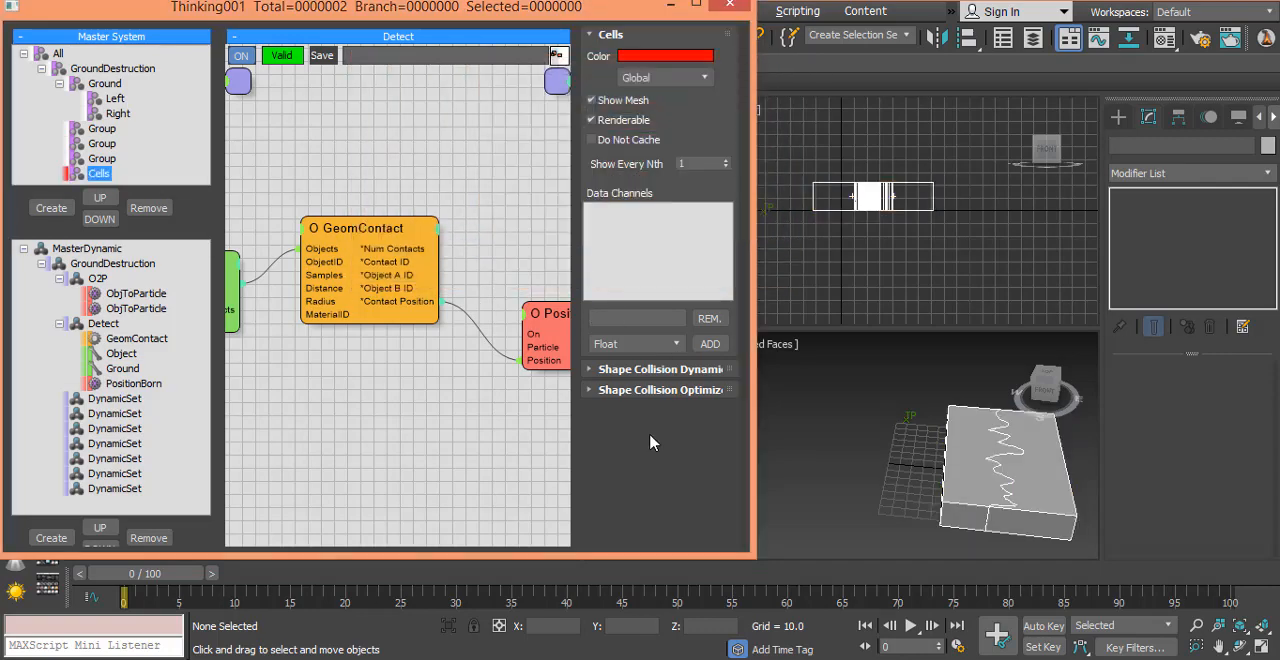
Step: Scrub the first frames to examine the Cells particles around the crack, with the Perspective viewport maximized
left_click_drag(143, 574, 143, 622)
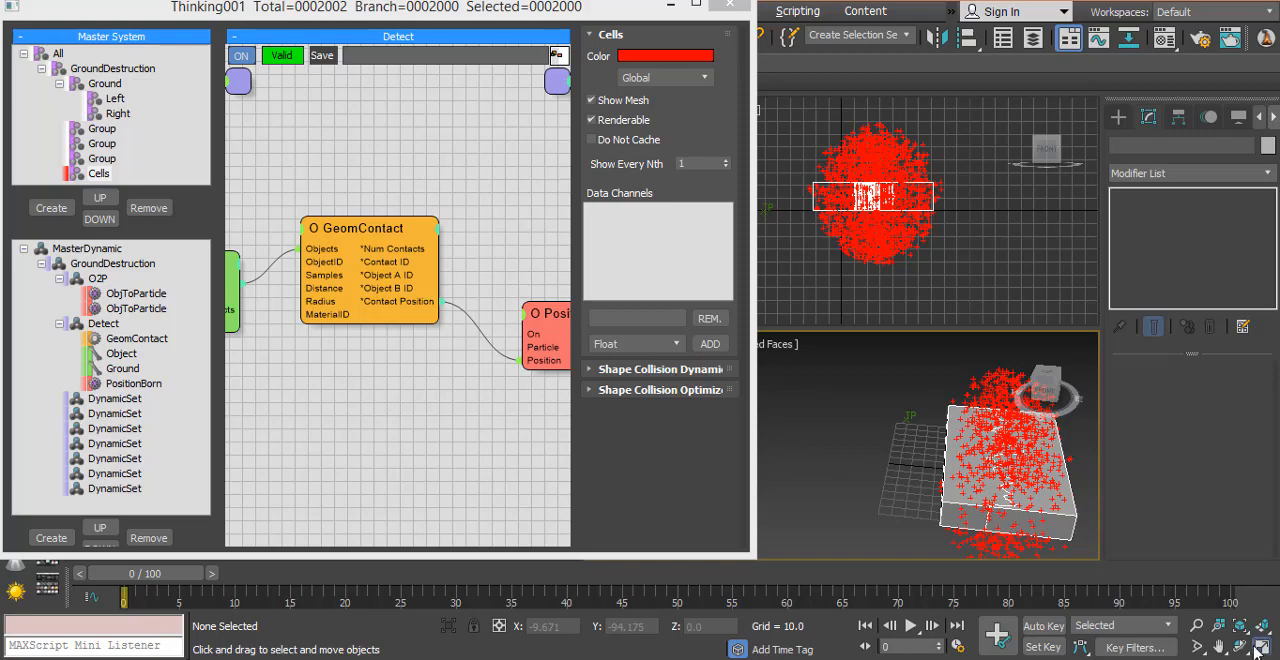
left_click(1259, 648)
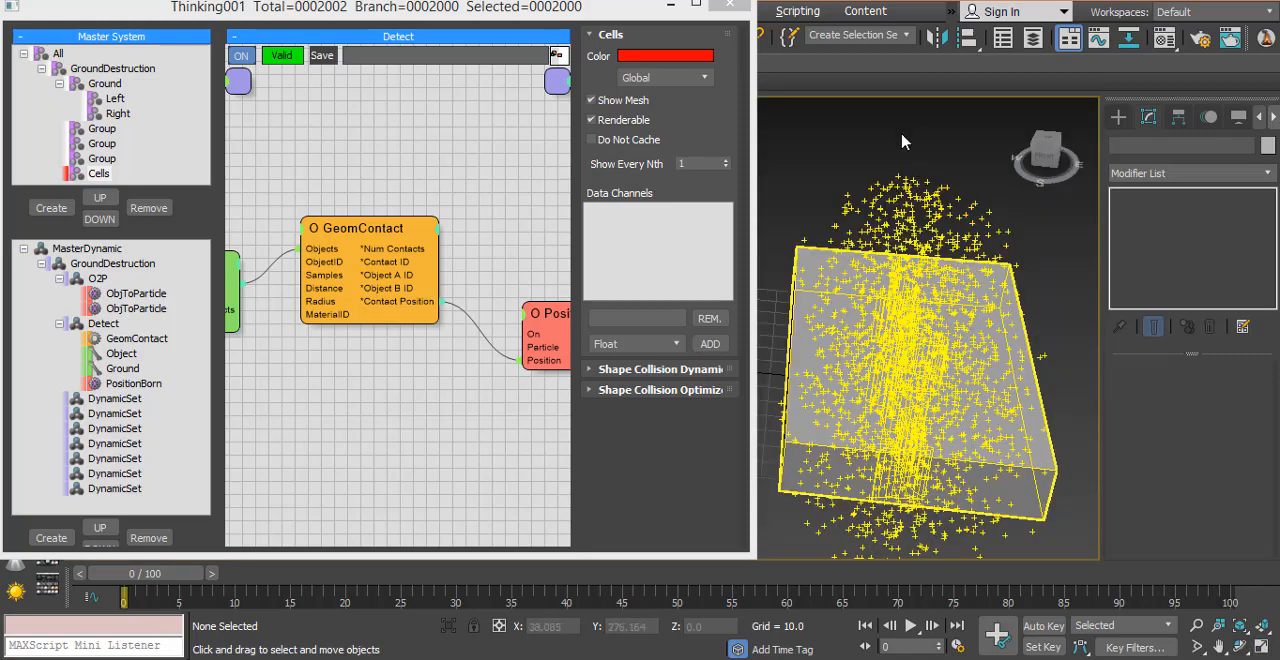
left_click_drag(124, 578, 100, 595)
Step: Try reducing PositionBorn's Emit Distance to 5 and scrub the first frames to check the particle spread
middle_click_drag(460, 421, 377, 408)
left_click(502, 316)
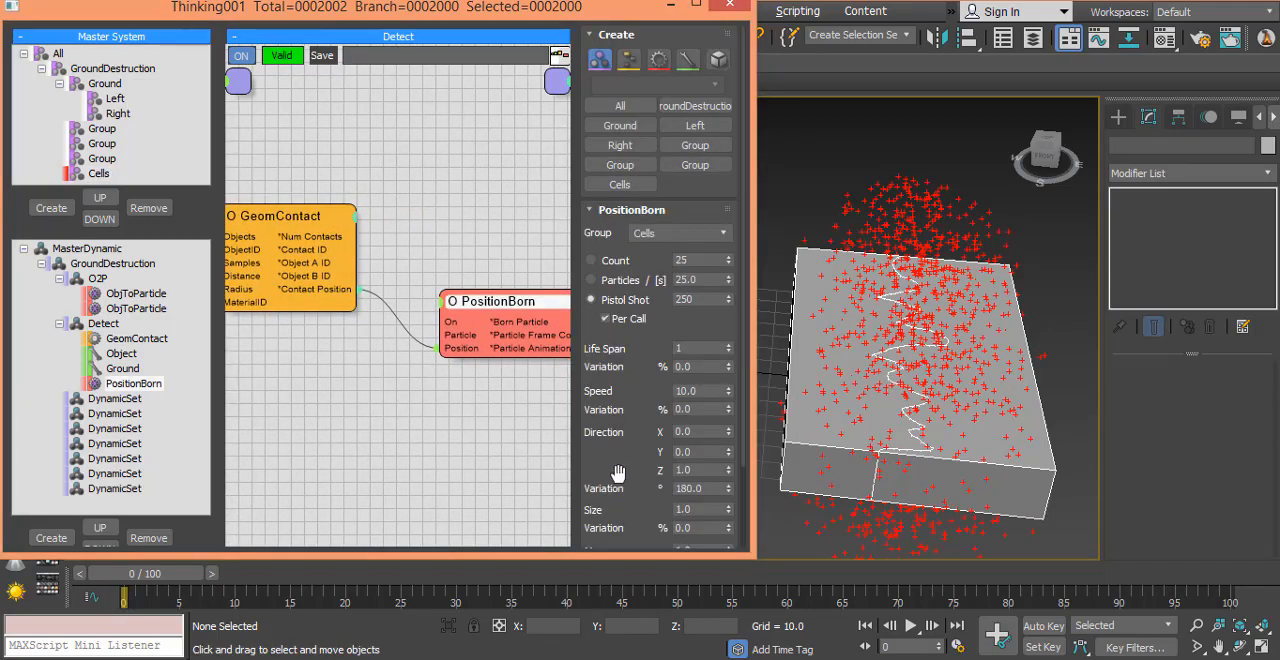
scroll(617, 477, "down", 5)
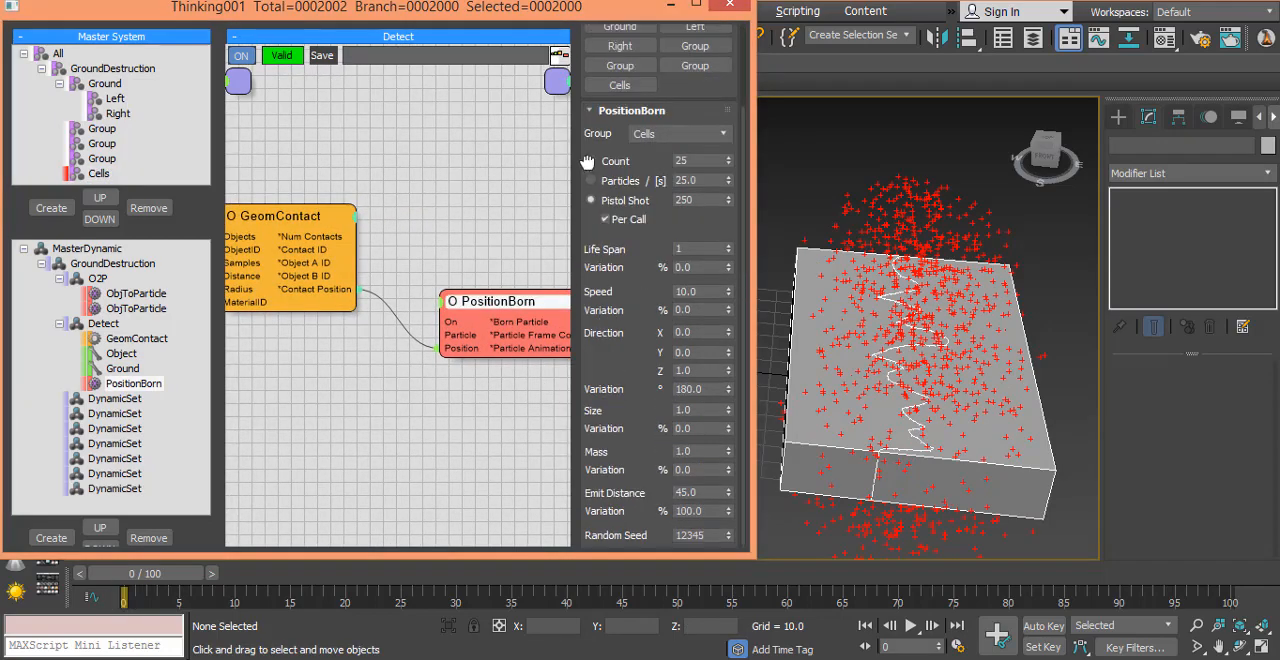
left_click(716, 491)
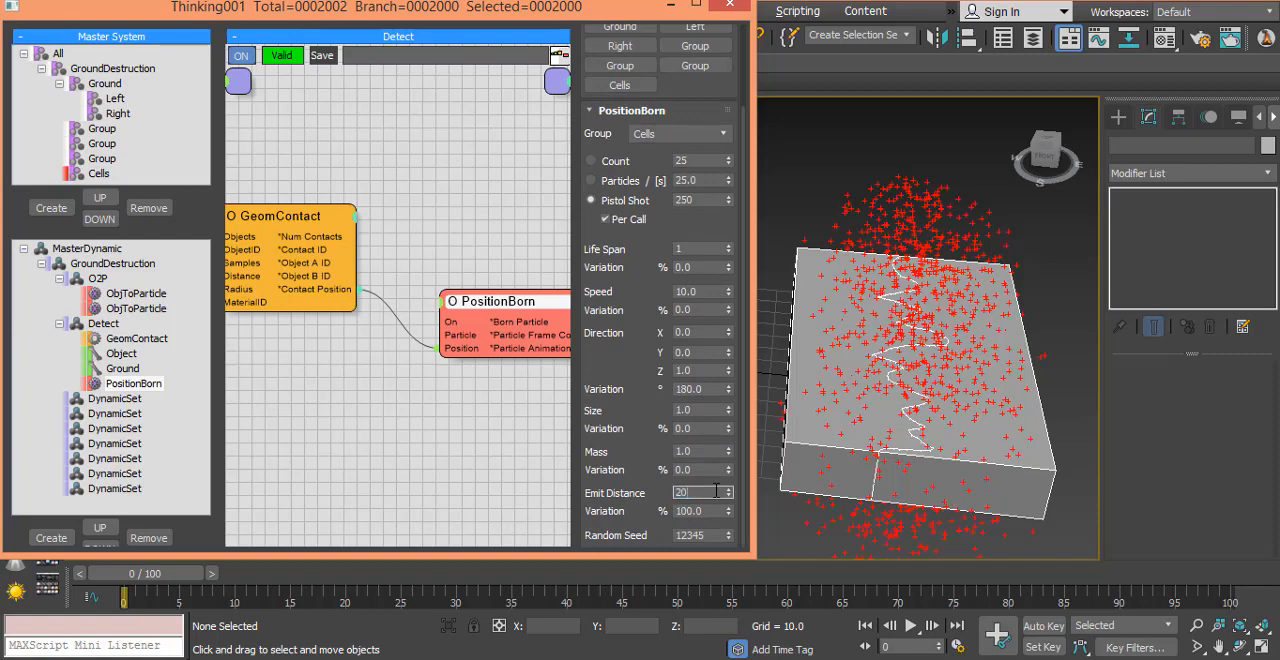
left_click_drag(152, 583, 174, 583)
left_click(715, 492)
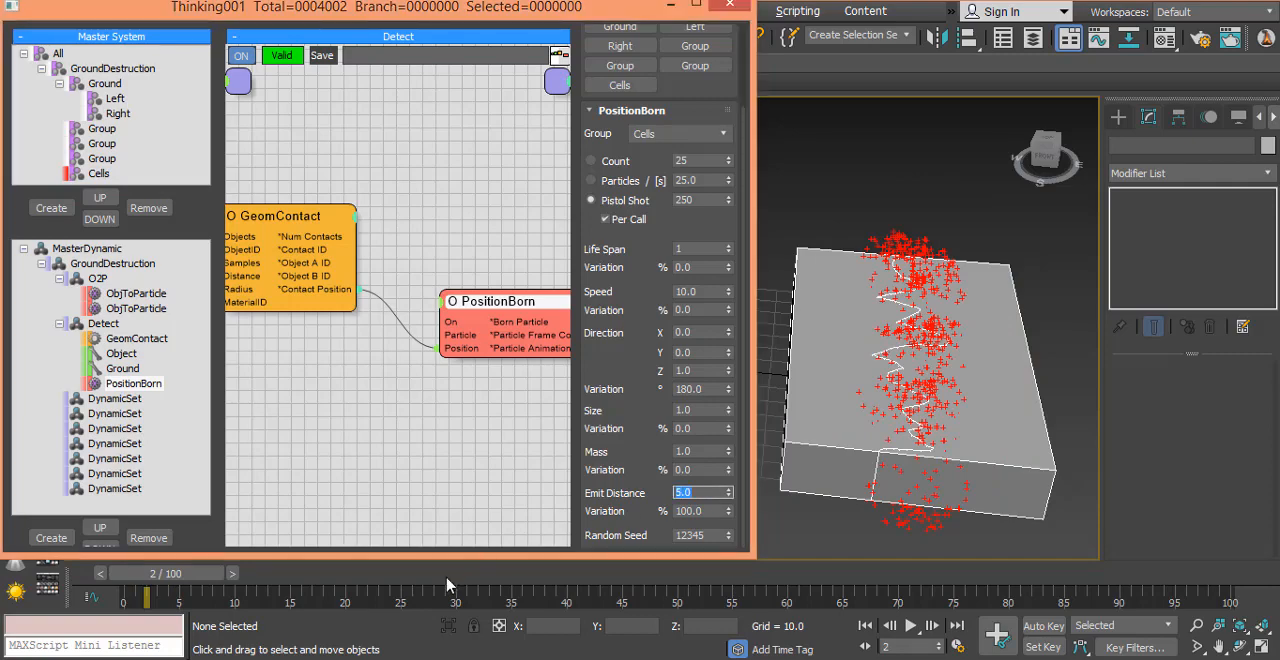
mouse_move(168, 578)
left_mouse_down()
mouse_move(186, 588)
mouse_move(104, 588)
mouse_move(158, 577)
left_mouse_up()
Step: Try a PositionBorn Emit Distance of 12 and scrub the first frames to check the particle spread along the crack
left_click(709, 493)
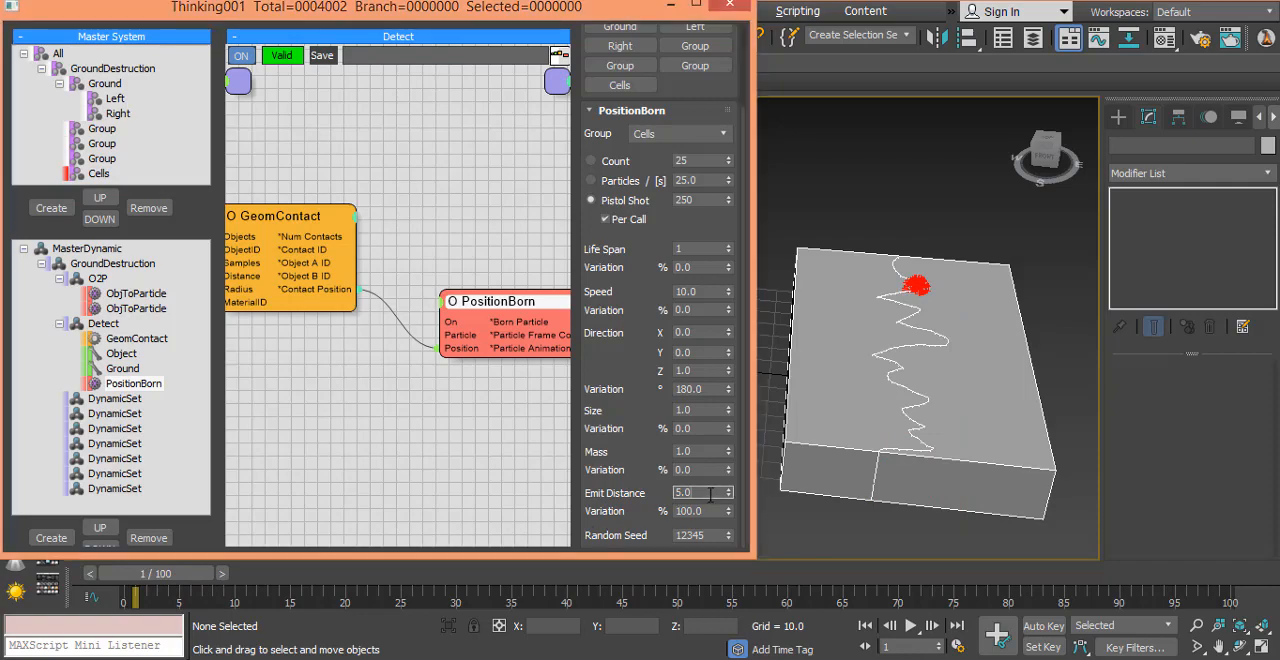
left_click_drag(712, 493, 637, 509)
left_click_drag(145, 580, 178, 580)
left_click(705, 491)
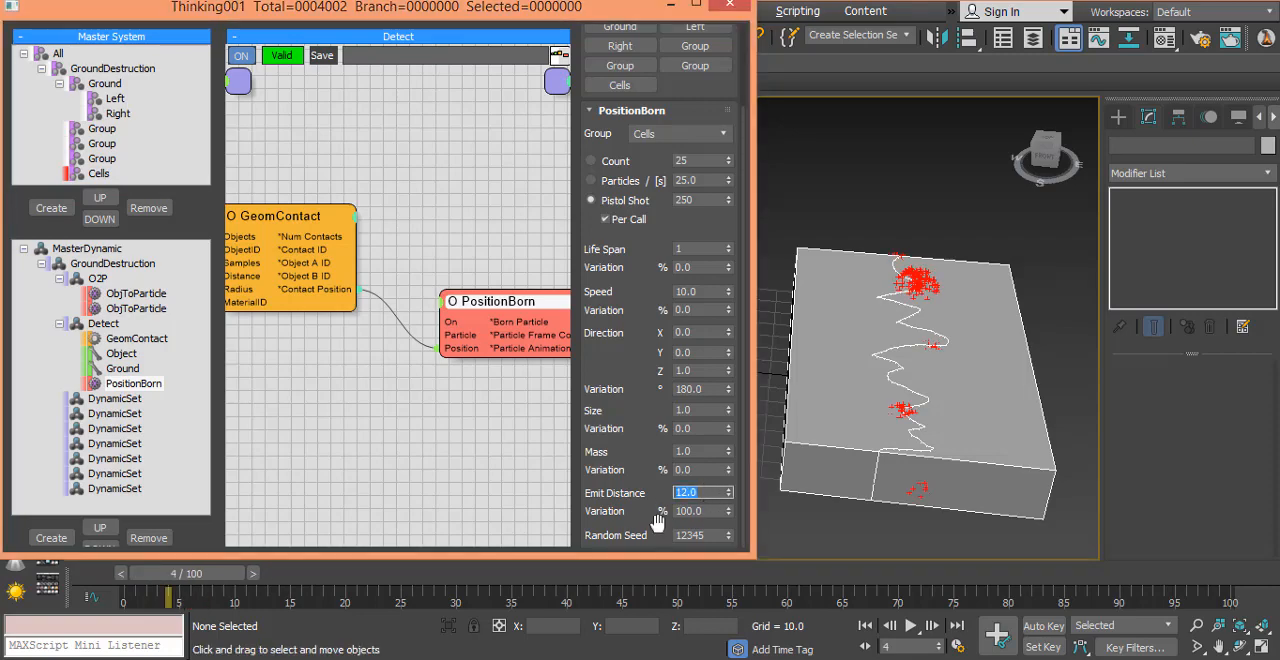
mouse_move(204, 579)
left_mouse_down()
mouse_move(177, 580)
mouse_move(196, 579)
left_mouse_up()
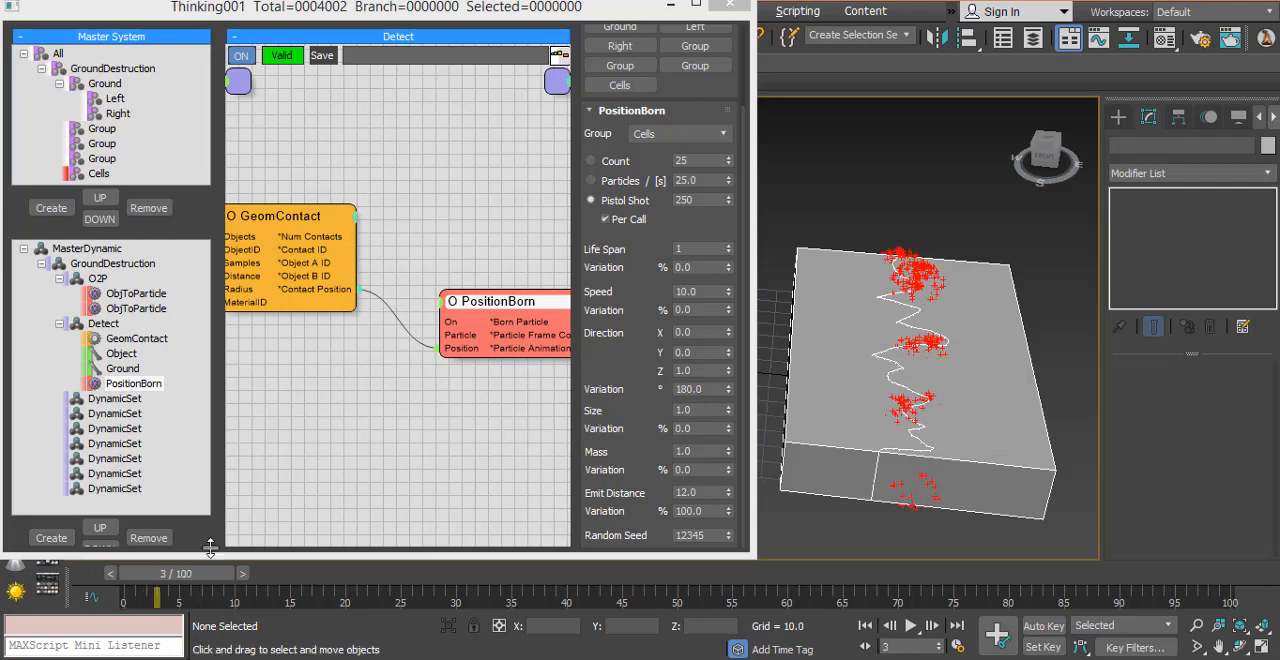
Step: Set PositionBorn's Emit Distance to 15.84 and its direction Variation to 89 degrees, scrubbing the early frames to check each change
left_click_drag(731, 502, 740, 460)
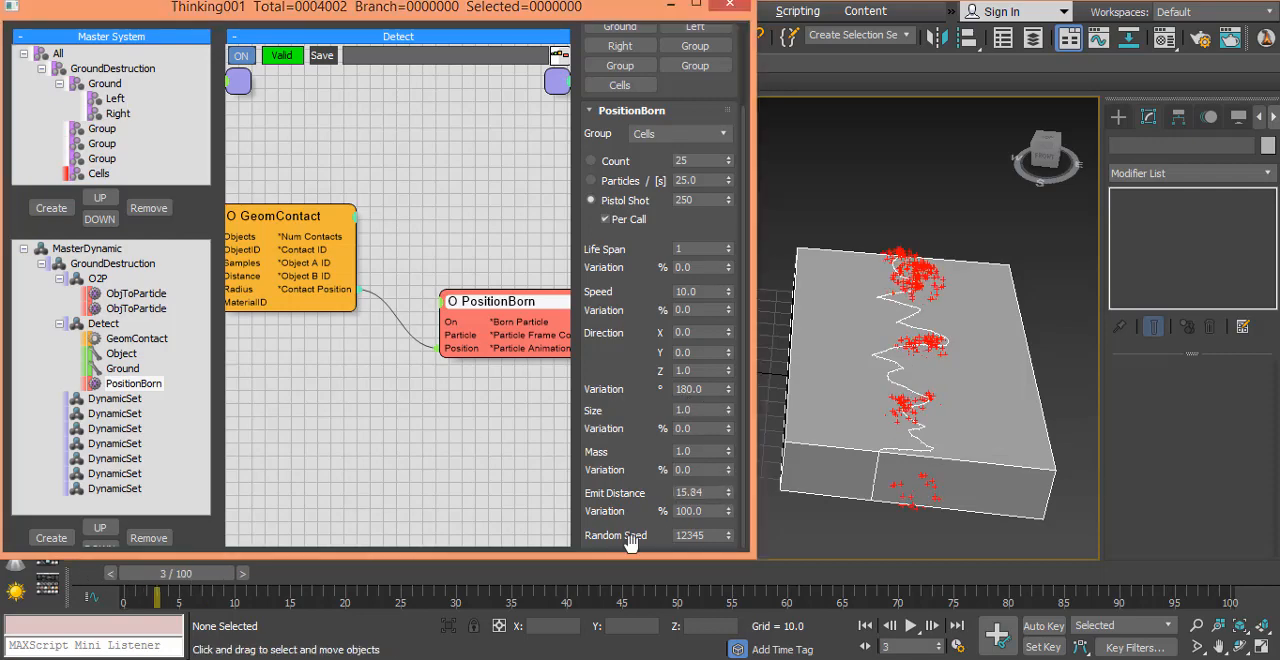
mouse_move(177, 583)
left_mouse_down()
mouse_move(210, 583)
mouse_move(106, 585)
mouse_move(235, 600)
mouse_move(191, 598)
left_mouse_up()
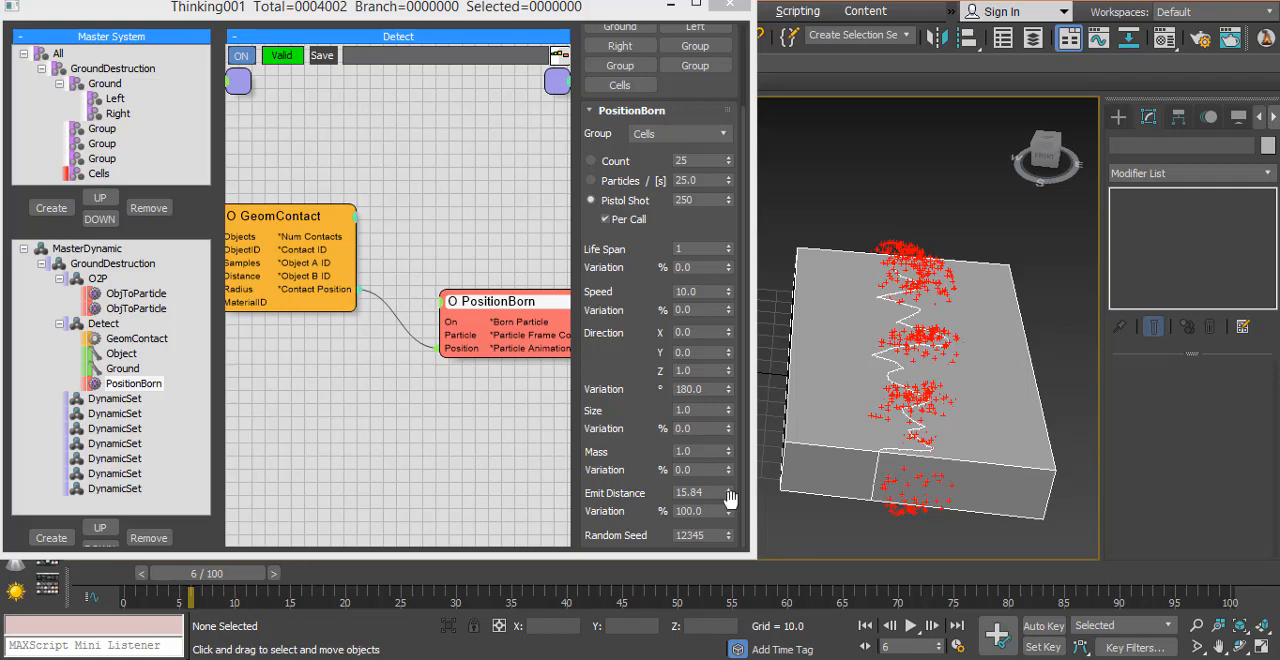
left_click_drag(732, 396, 737, 482)
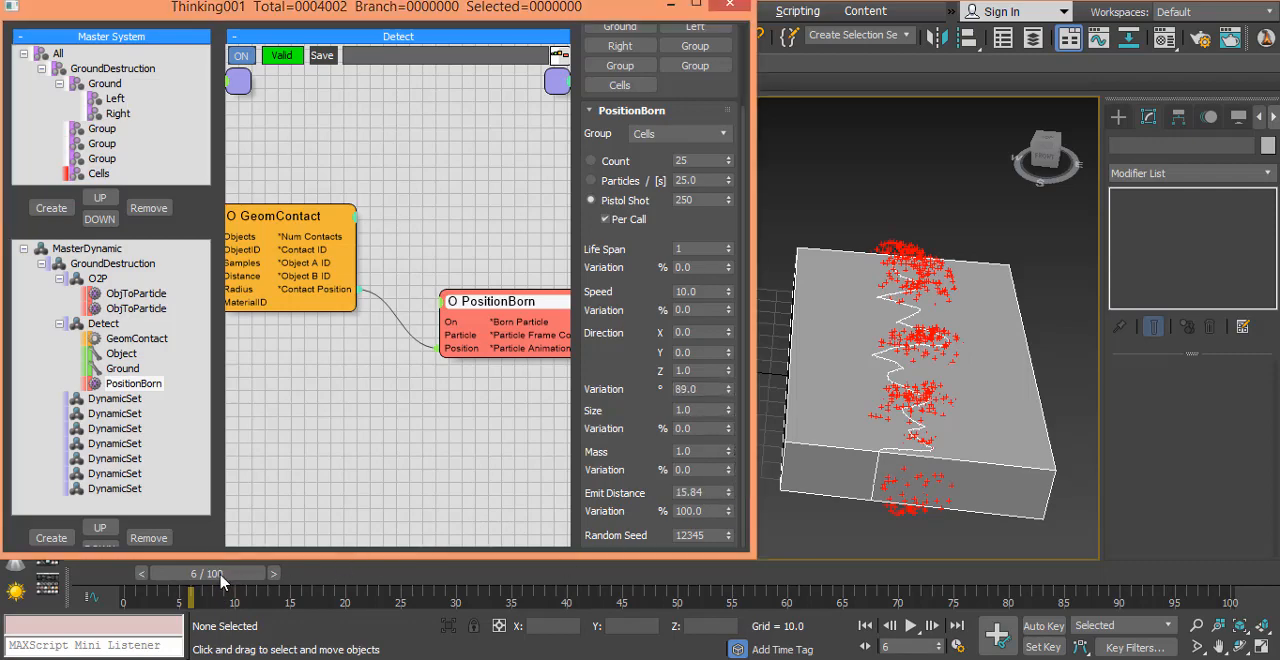
mouse_move(222, 581)
left_mouse_down()
mouse_move(274, 581)
mouse_move(211, 581)
left_mouse_up()
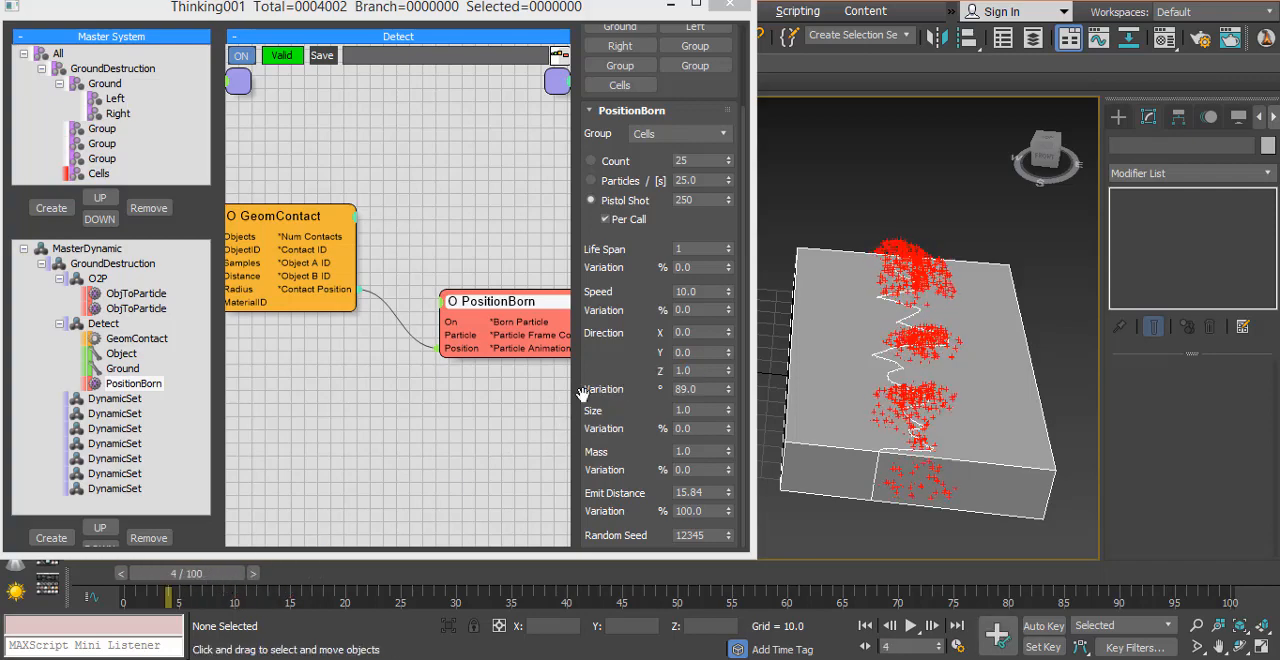
Step: Raise PositionBorn's direction Variation to 102 and on to 119 degrees, scrubbing the early frames to check the particle spread
left_click_drag(728, 397, 739, 378)
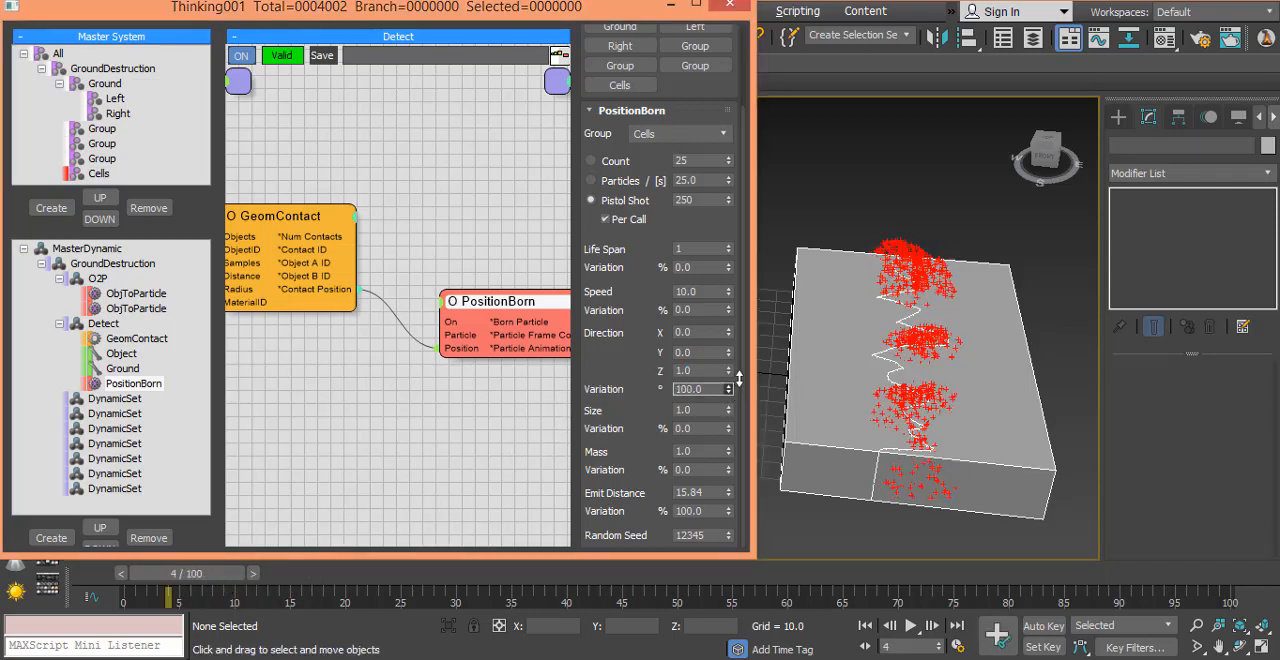
left_click_drag(211, 582, 191, 582)
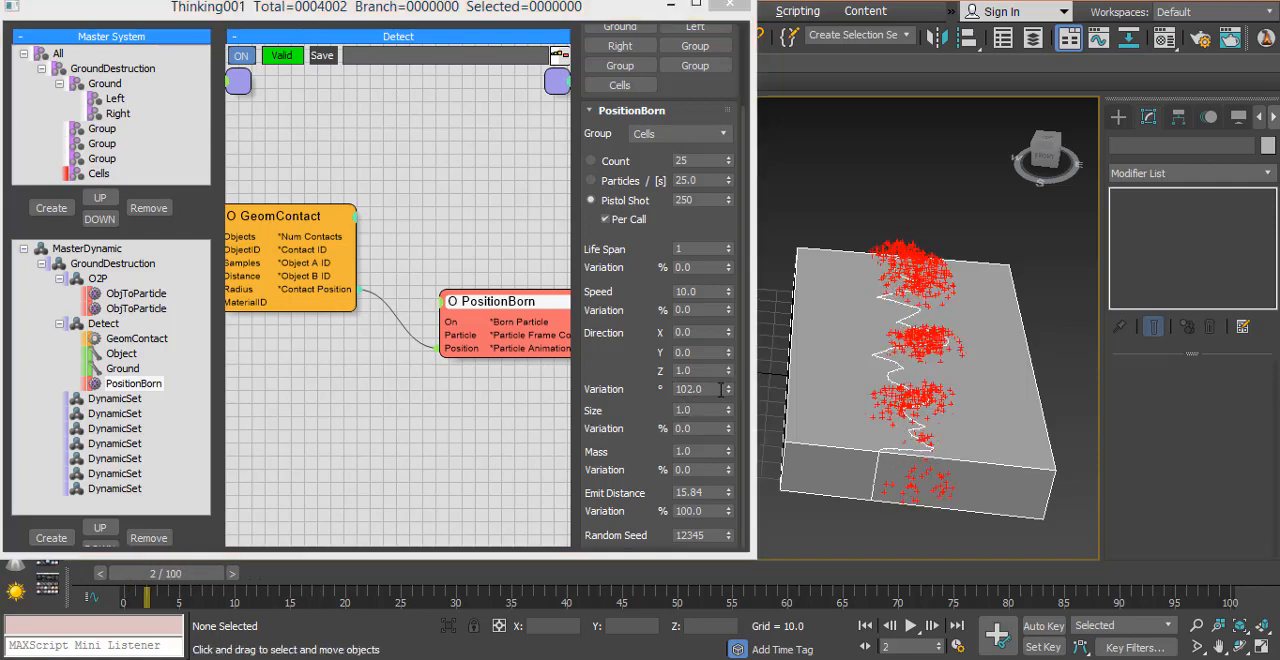
left_click_drag(729, 395, 731, 370)
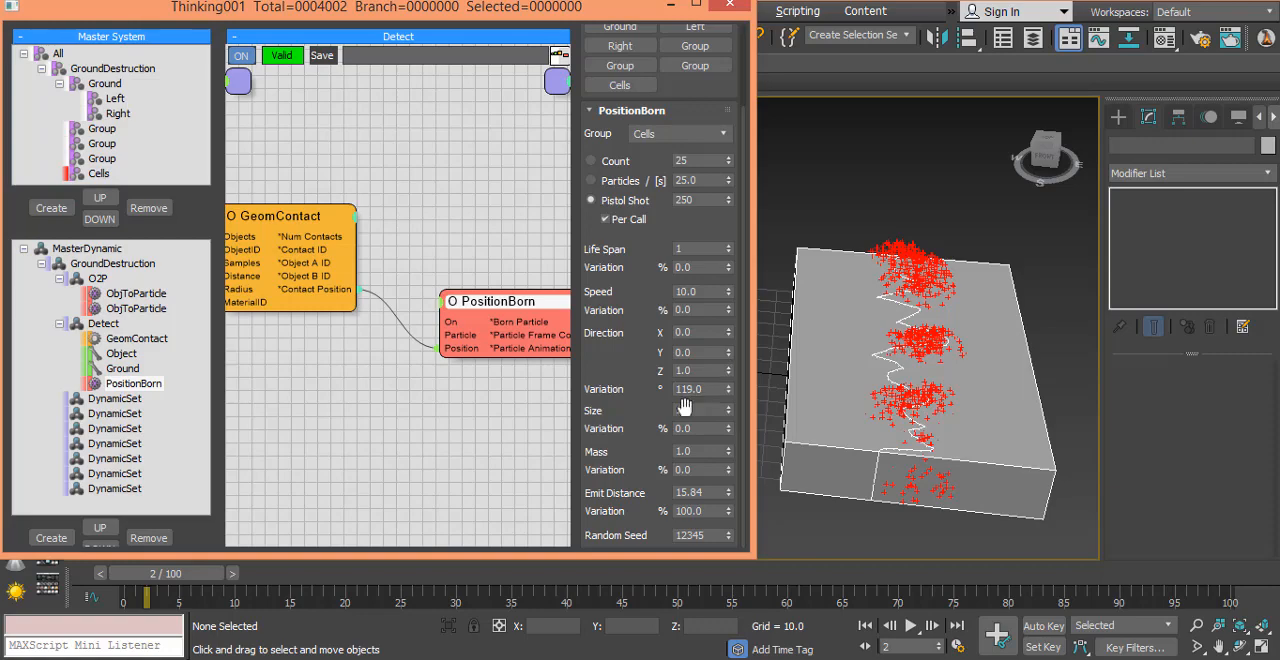
left_click_drag(182, 580, 36, 580)
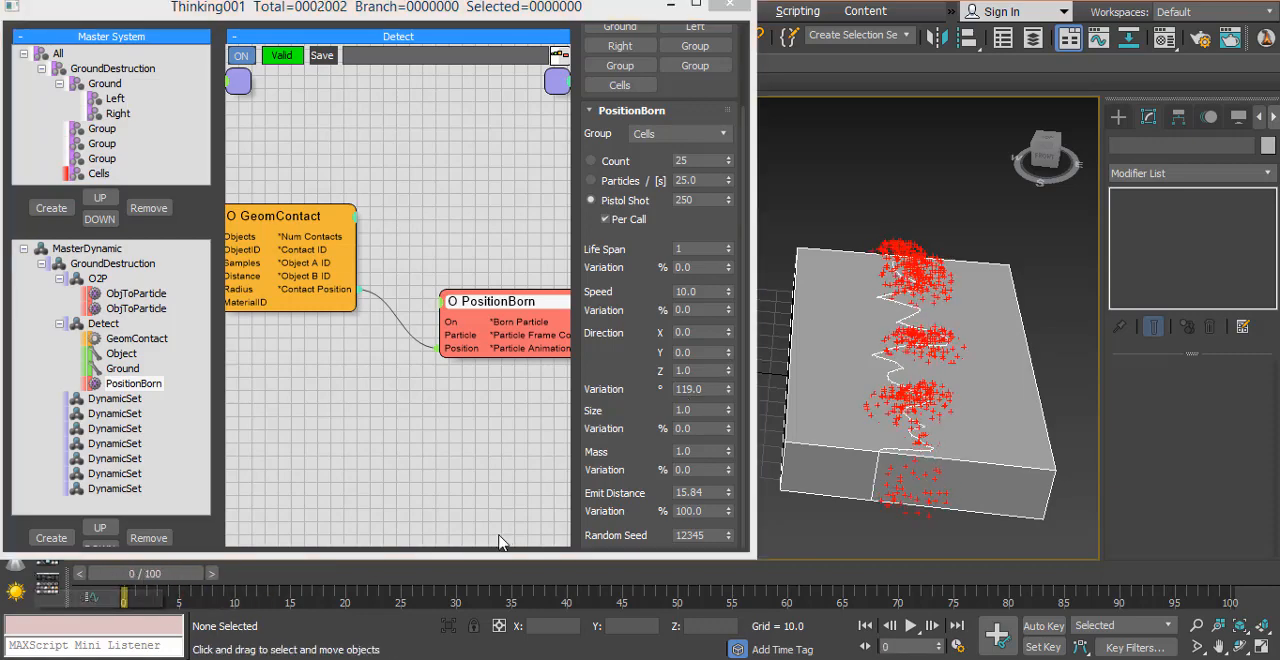
left_click_drag(147, 584, 279, 618)
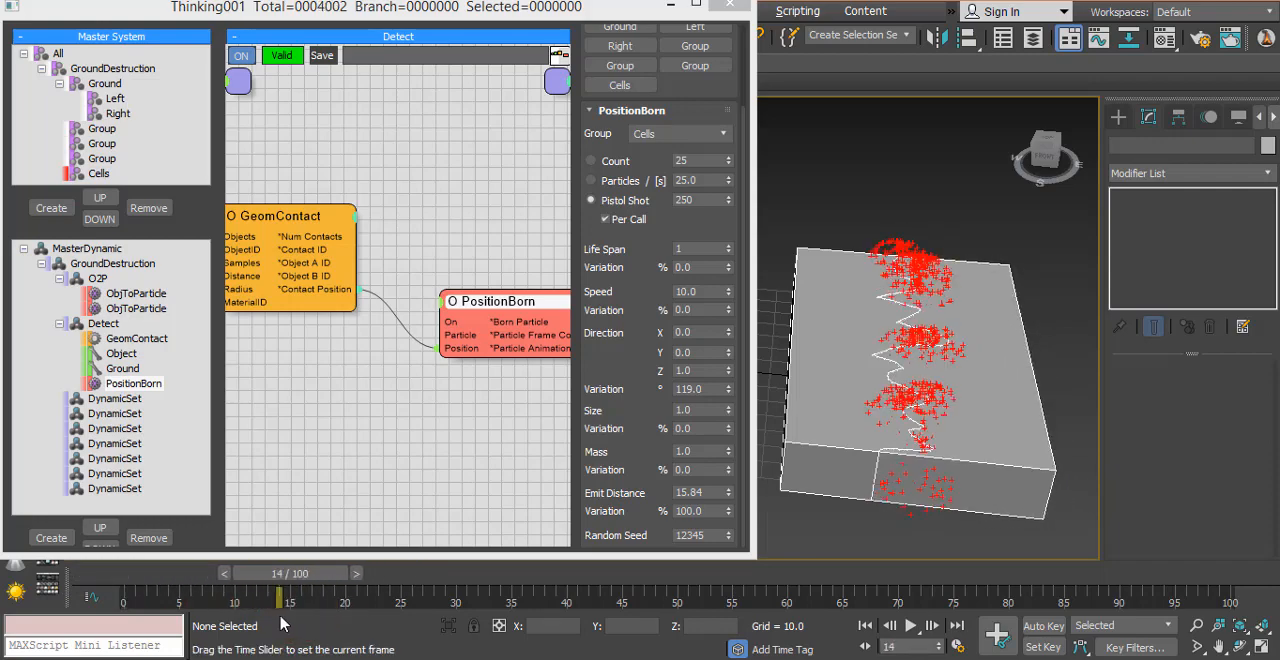
Step: Go to frame 15 and add a TimeInterval condition to the Detect set, placing it above the Ground node
middle_click_drag(296, 324, 502, 334)
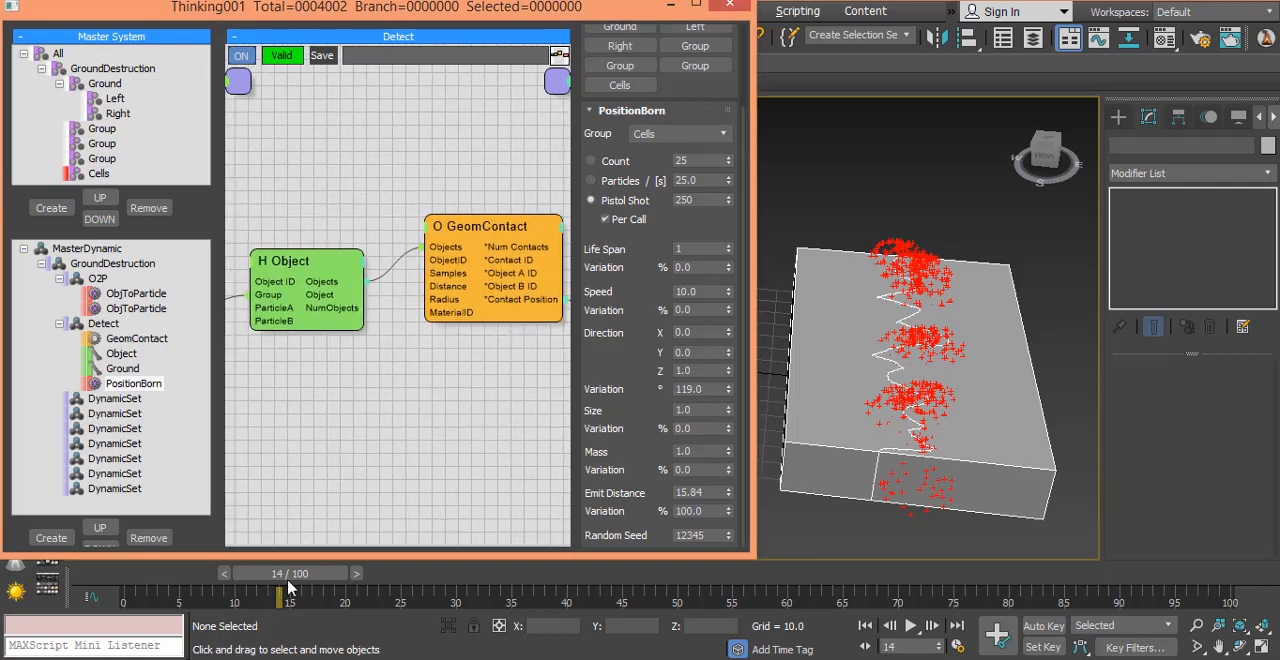
mouse_move(288, 587)
left_mouse_down()
mouse_move(243, 588)
mouse_move(322, 598)
mouse_move(296, 600)
left_mouse_up()
middle_click_drag(320, 427, 453, 537)
right_click(284, 230)
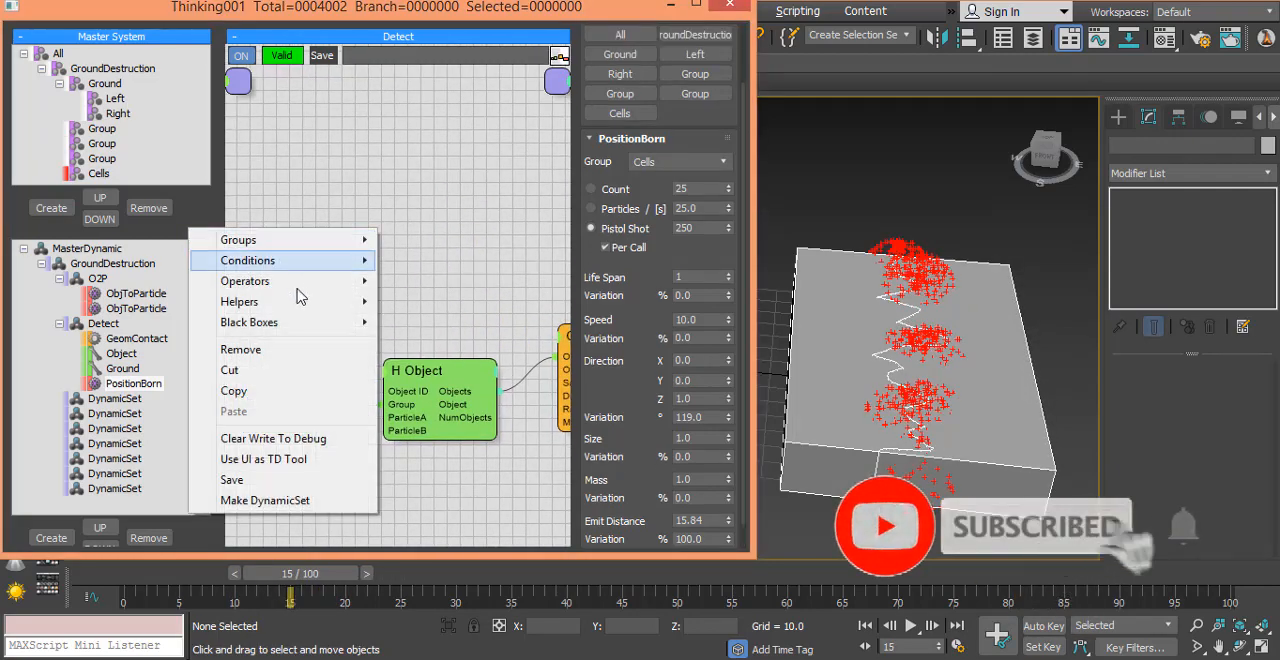
mouse_move(315, 262)
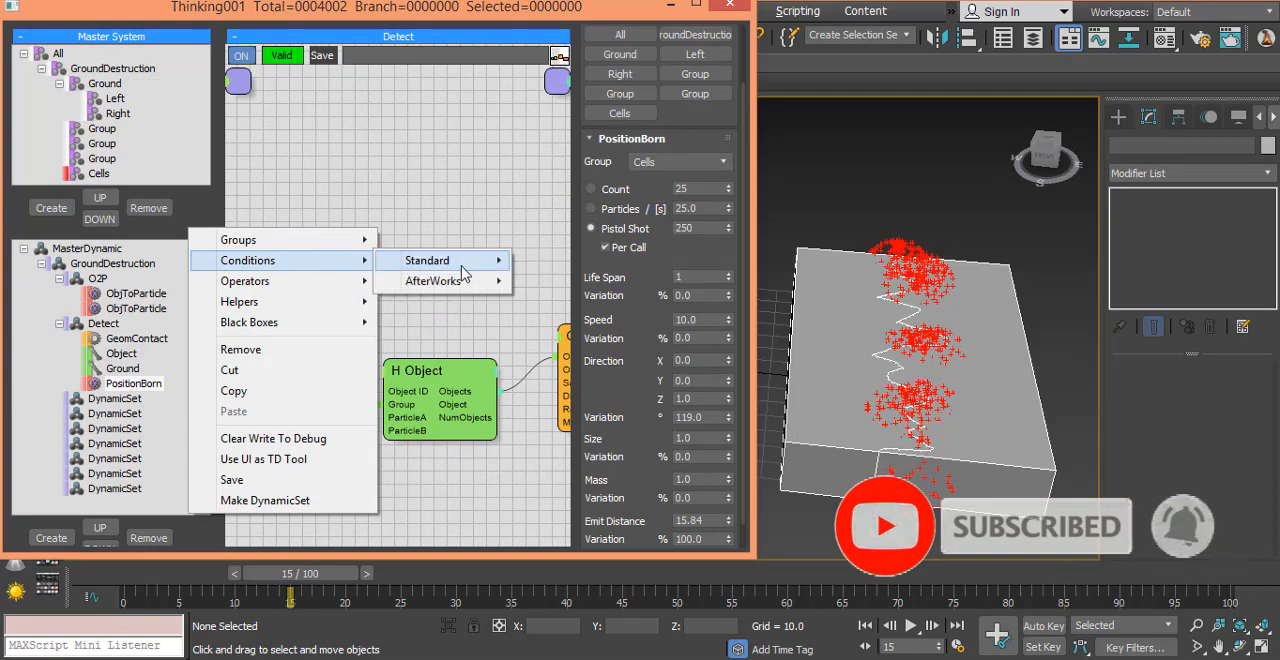
mouse_move(463, 272)
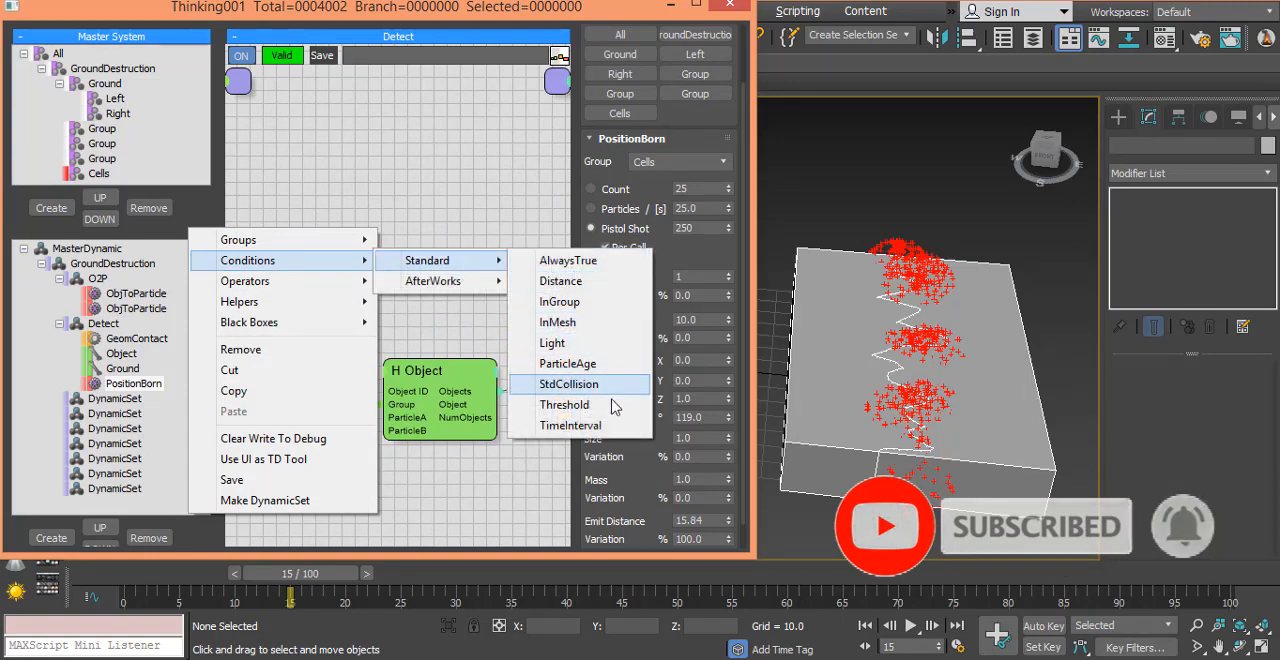
left_click(570, 425)
left_click(325, 255)
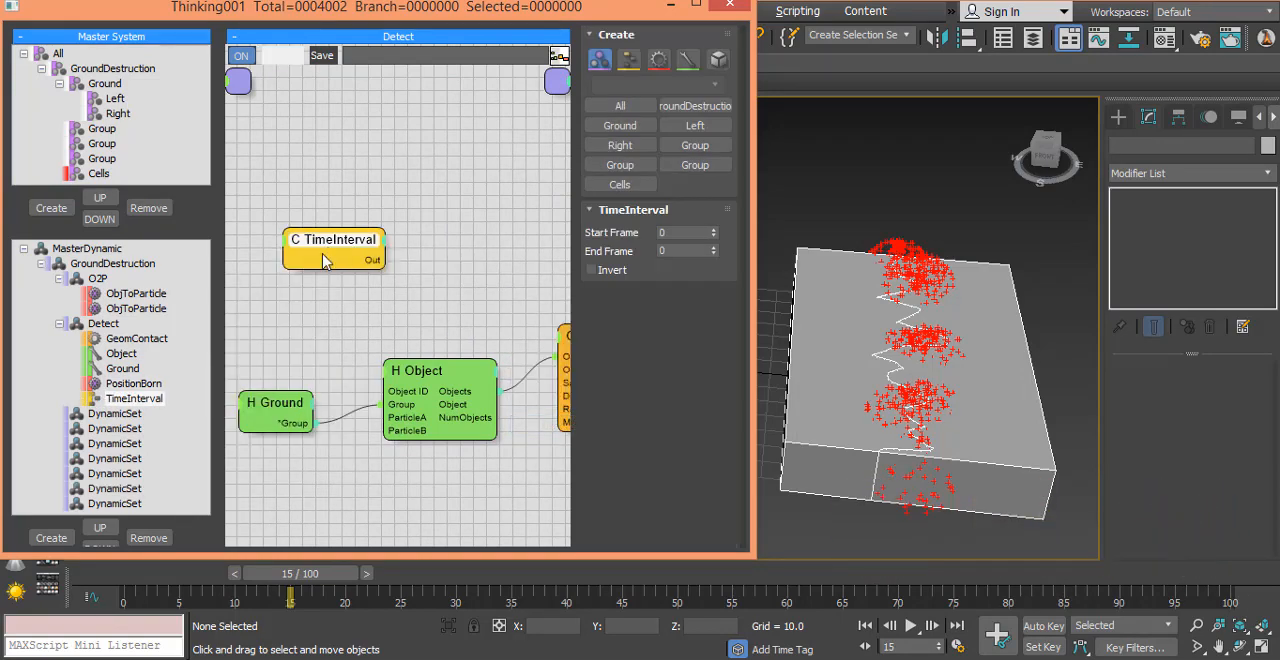
left_click_drag(323, 258, 272, 292)
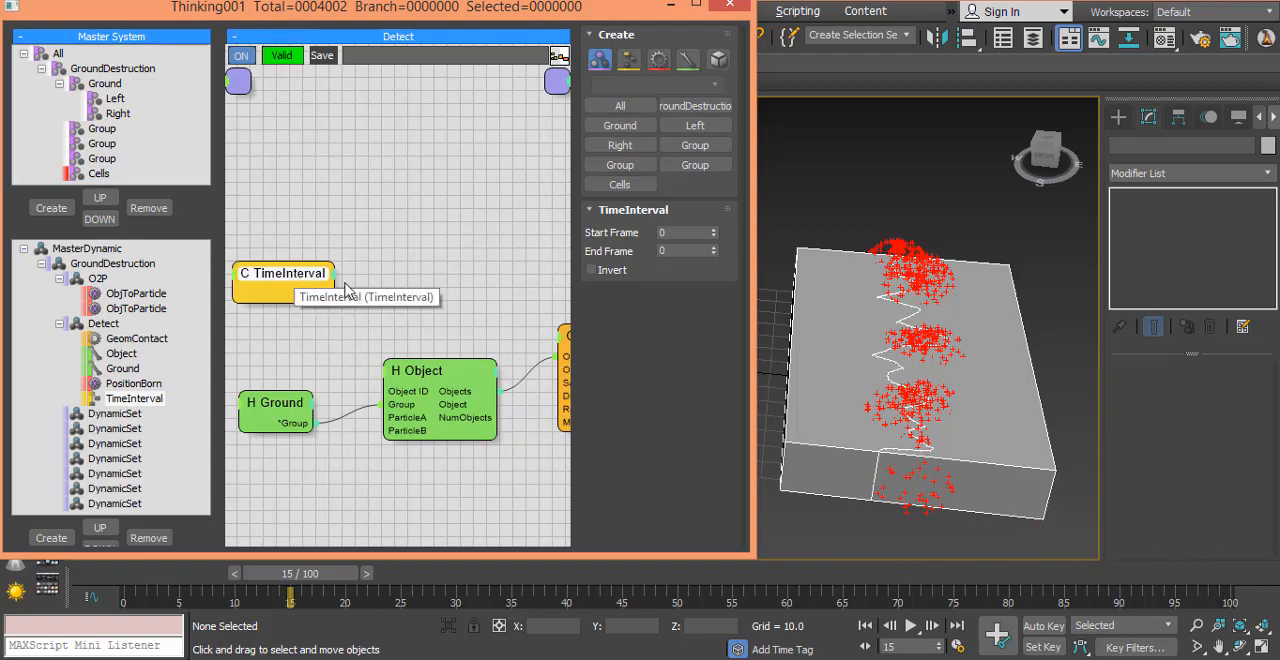
Step: Expose the ON input on the Object helper and connect TimeInterval's Out to it
left_click(388, 379)
left_click(393, 384)
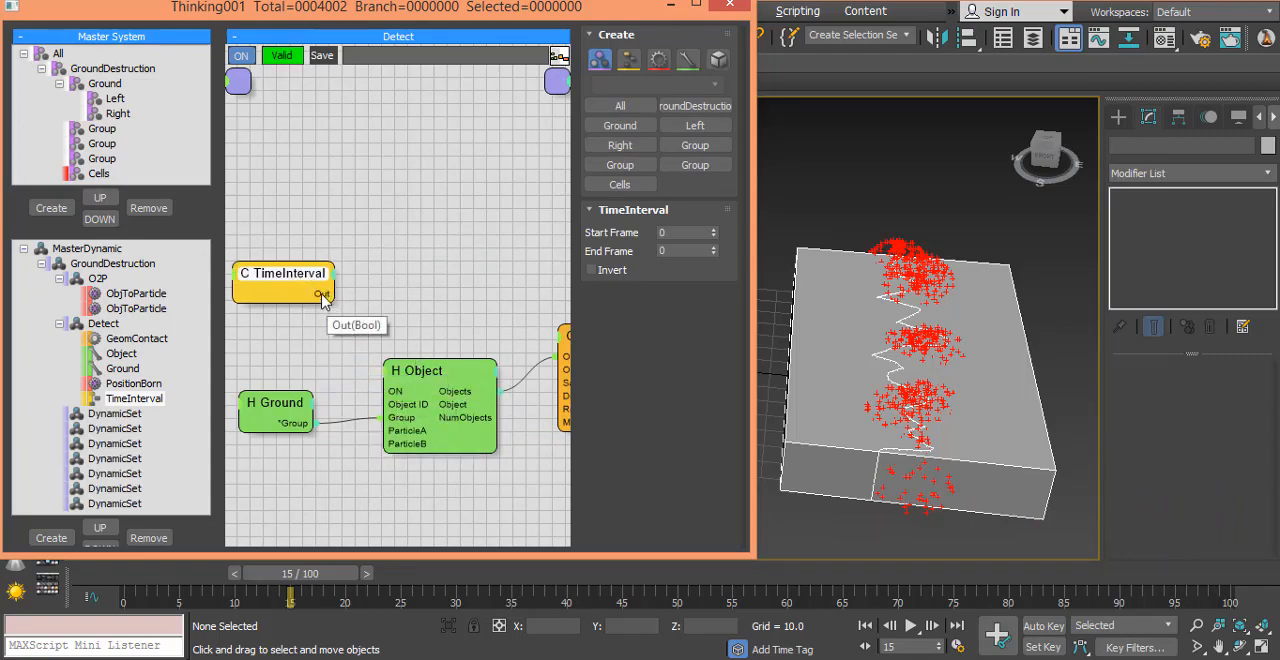
left_click_drag(322, 296, 468, 375)
Step: Set TimeInterval's Start Frame and End Frame to 15, then scrub back to frame 0 to check the emission
left_click(279, 285)
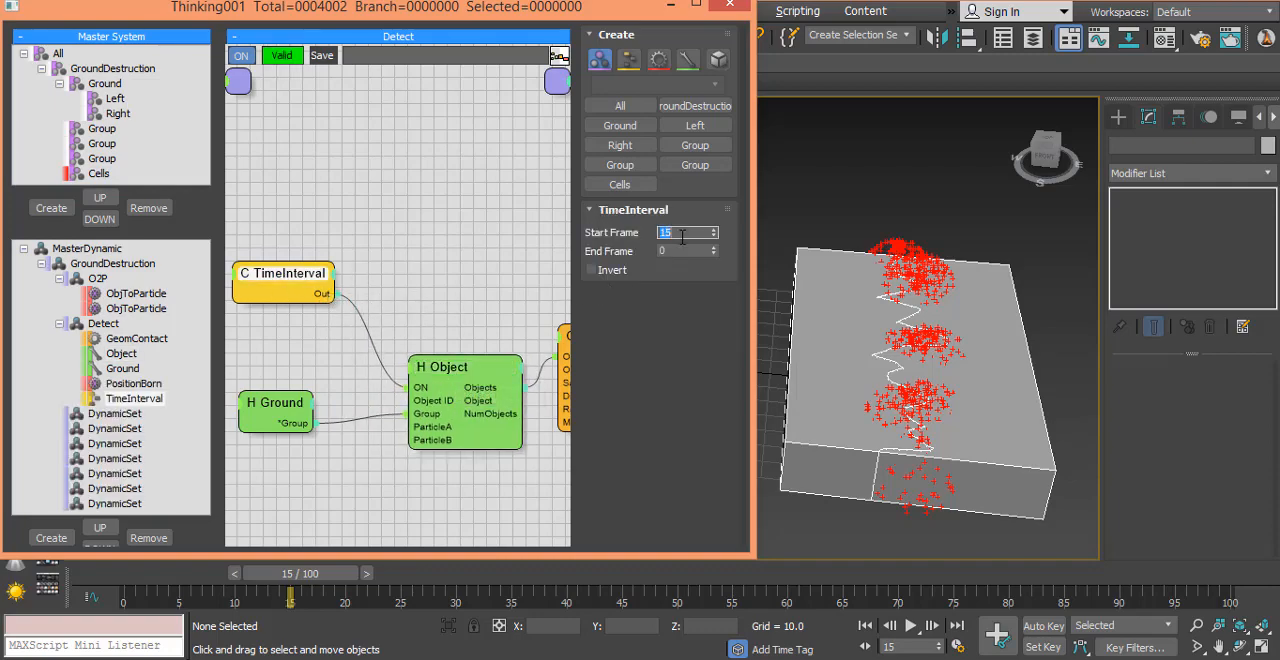
left_click(680, 252)
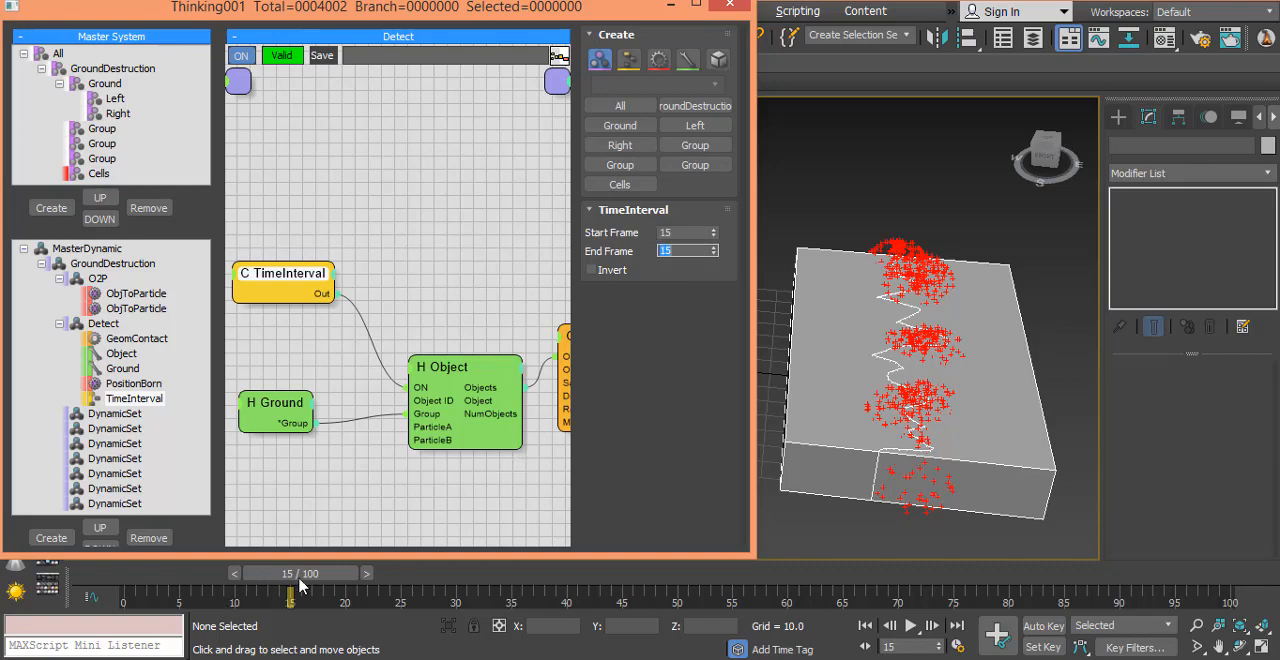
left_click_drag(300, 585, 148, 655)
left_click(408, 208)
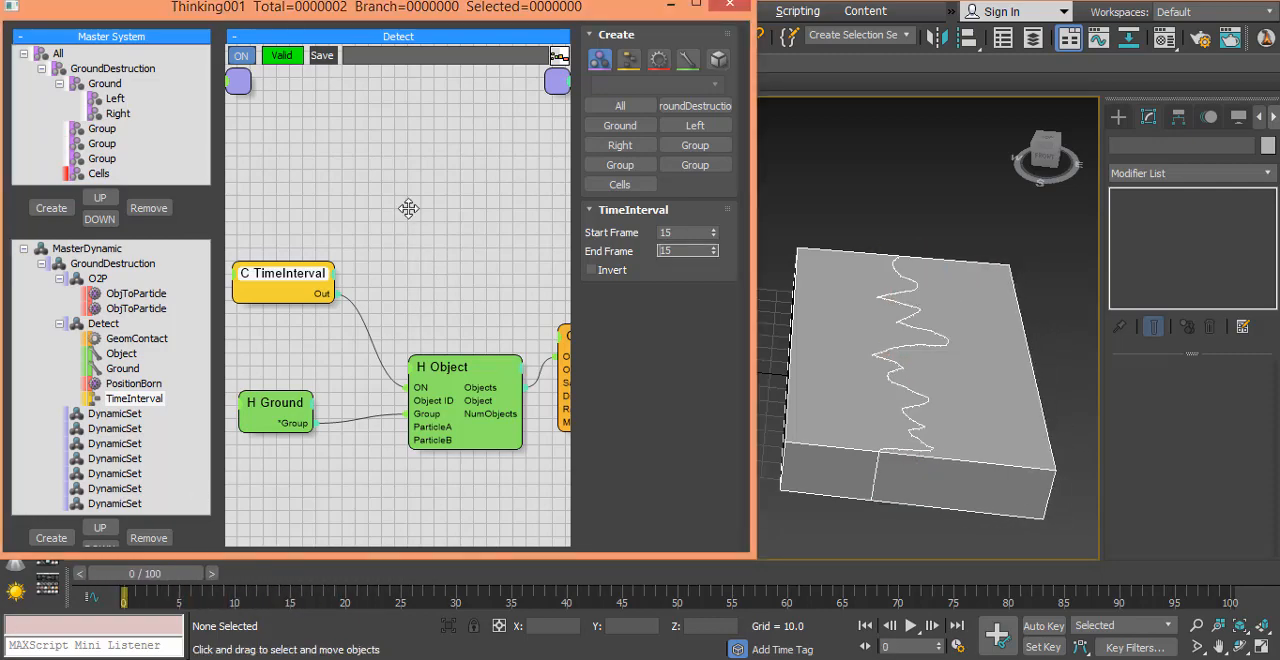
left_click_drag(408, 208, 330, 72)
left_click_drag(460, 397, 440, 455)
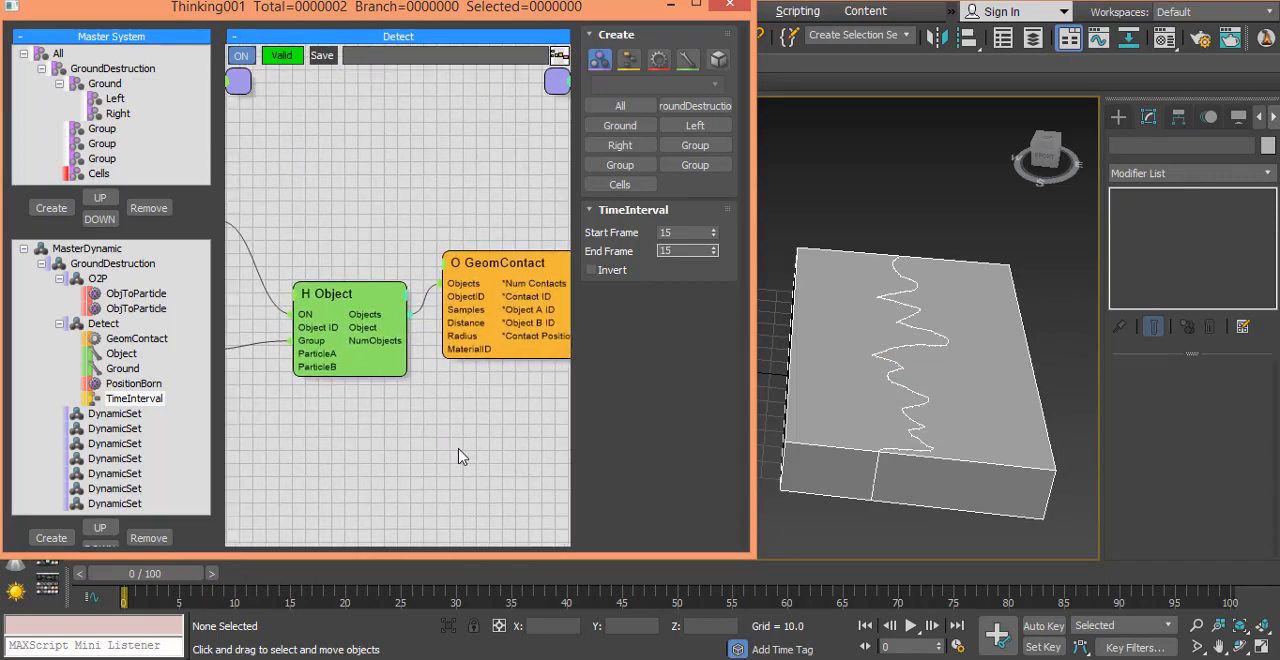
middle_click_drag(459, 449, 460, 449)
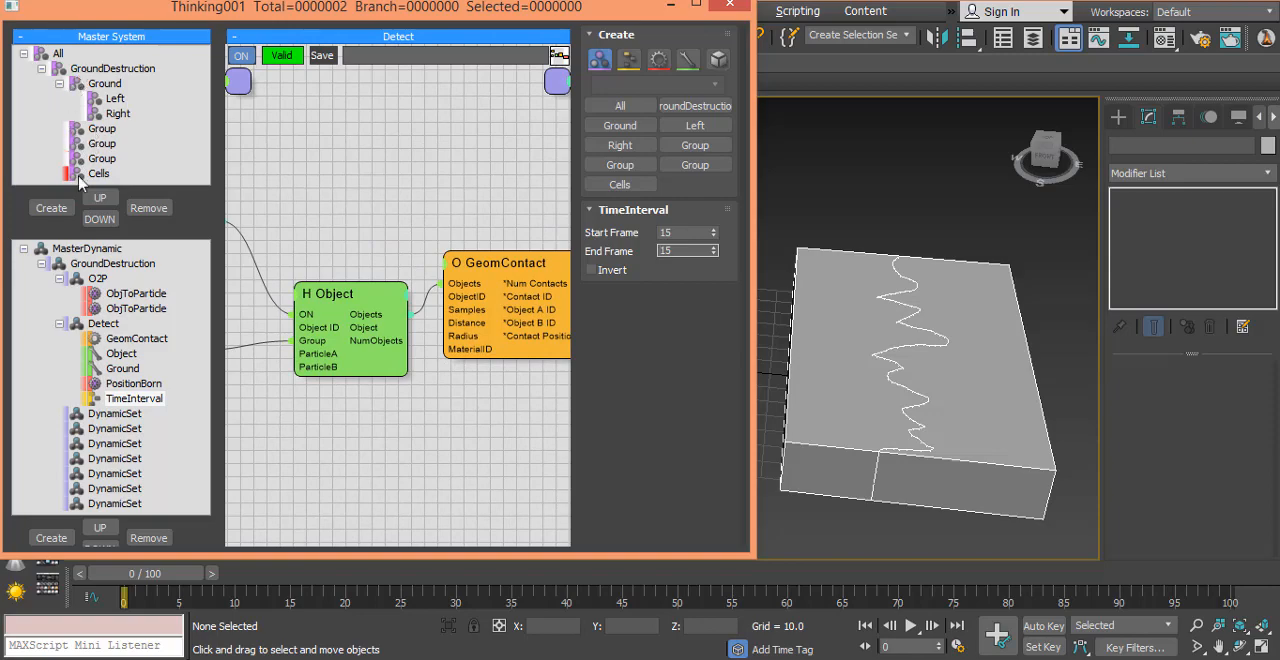
Step: Move the Cells group directly under All and rename the first unnamed group under GroundDestruction as Frag
left_click_drag(80, 176, 50, 54)
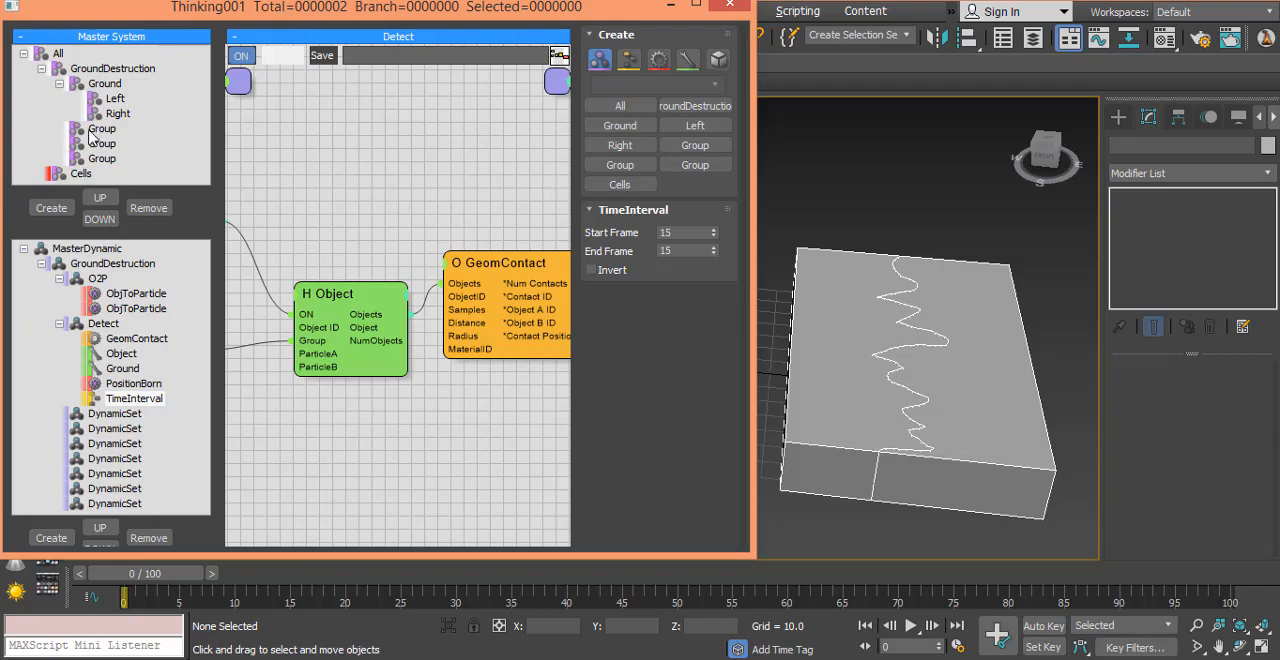
left_click(60, 84)
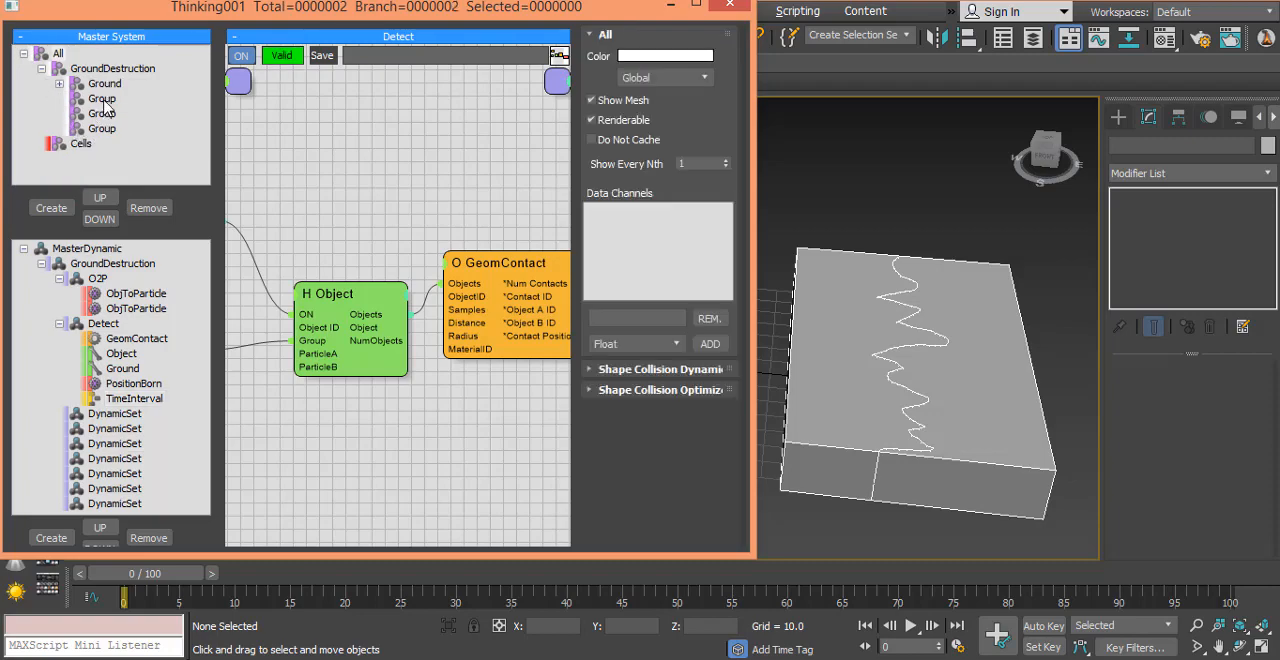
left_click(101, 99)
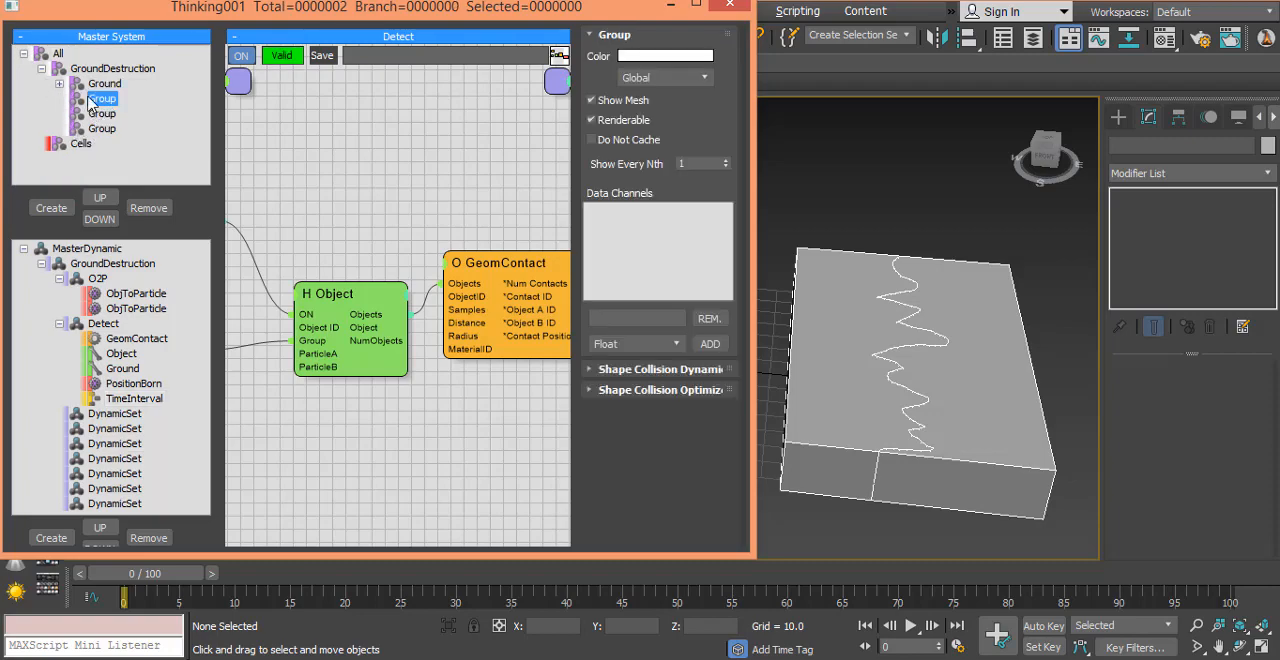
key("F2")
type("Frag")
key("Return")
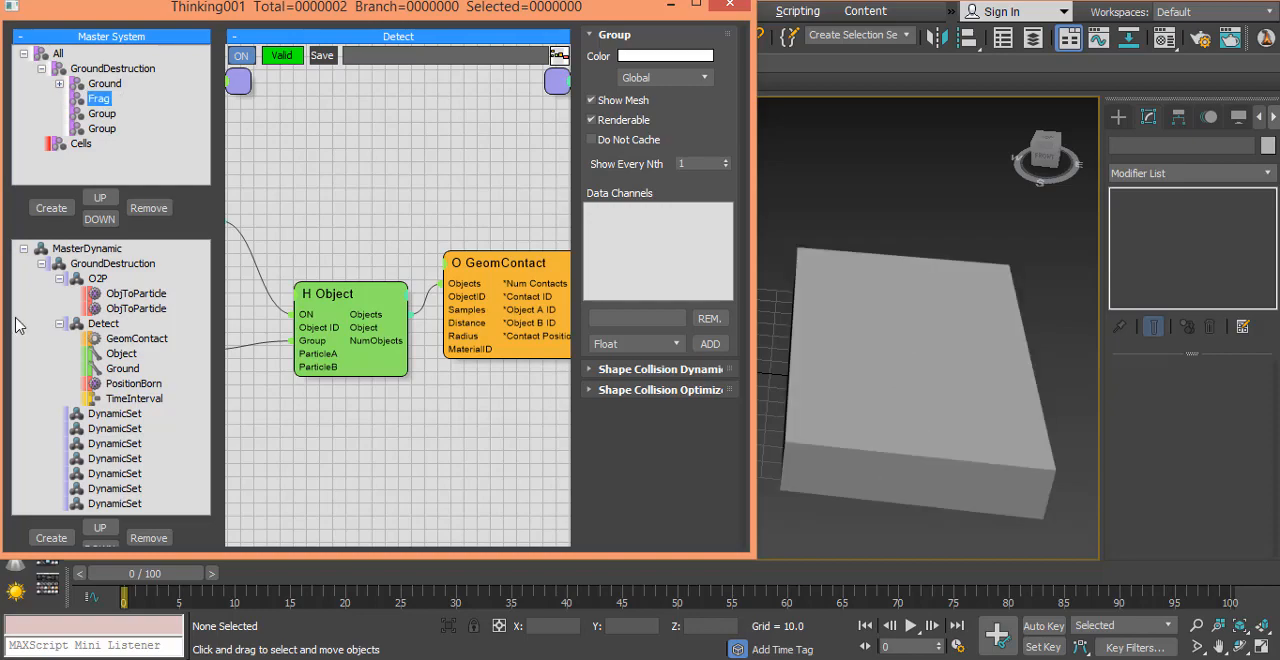
Step: Rename the first empty DynamicSet below Detect as VB and enlarge its node area
left_click(100, 414)
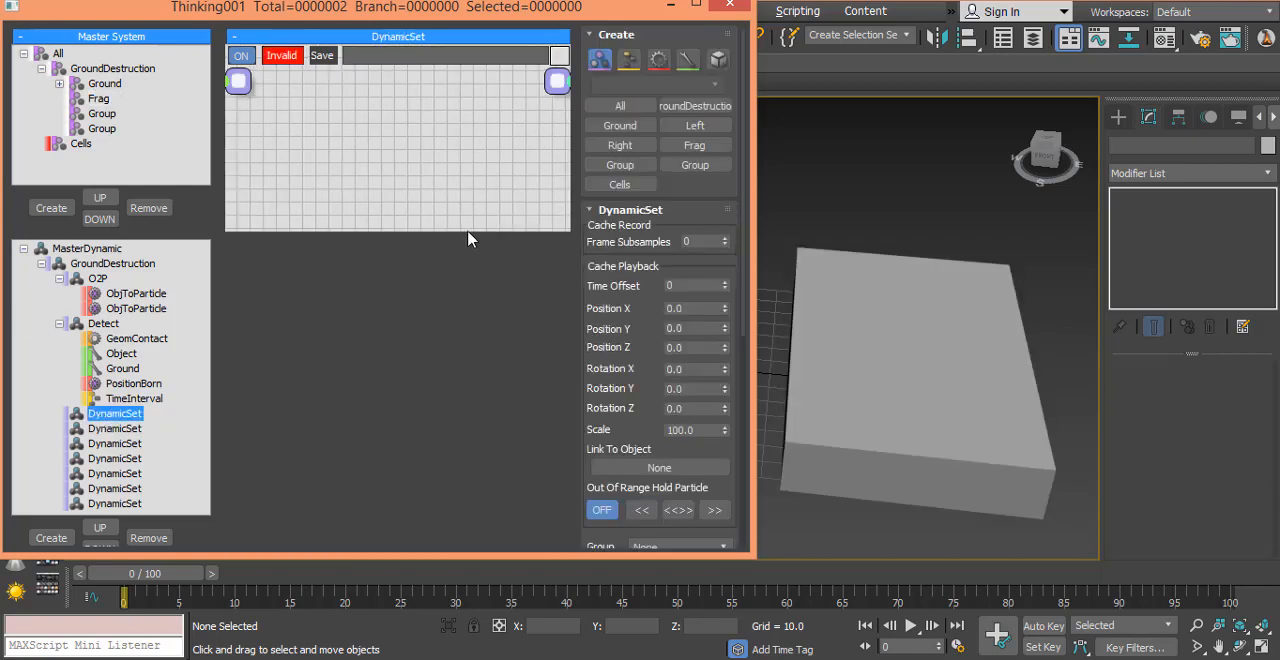
left_click_drag(469, 239, 464, 412)
left_click(106, 414)
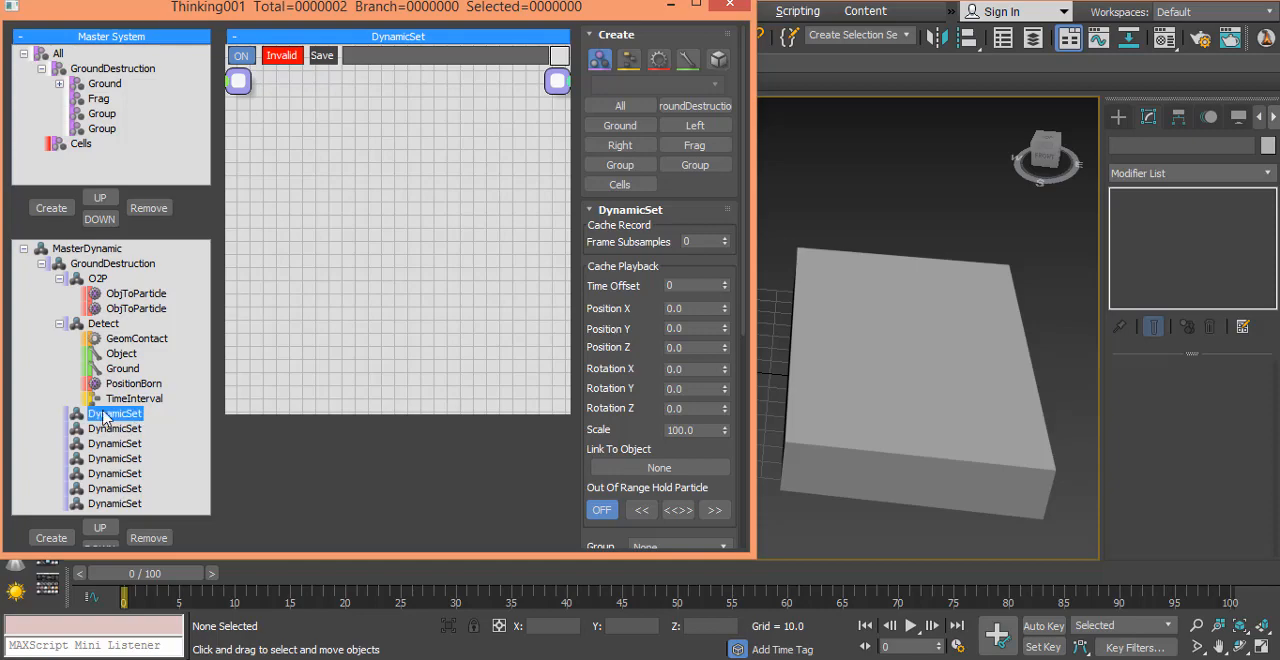
left_click(138, 416)
type("VB")
key("Return")
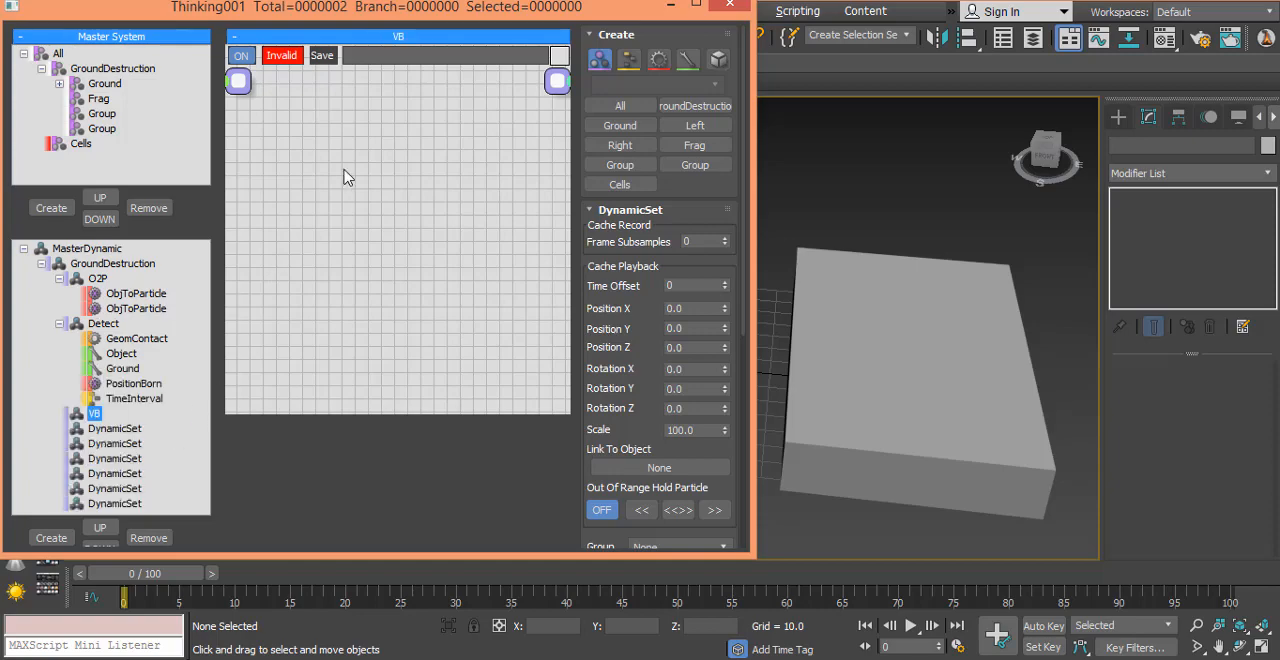
Step: Add the Right particle group as a node in the VB set
right_click(334, 170)
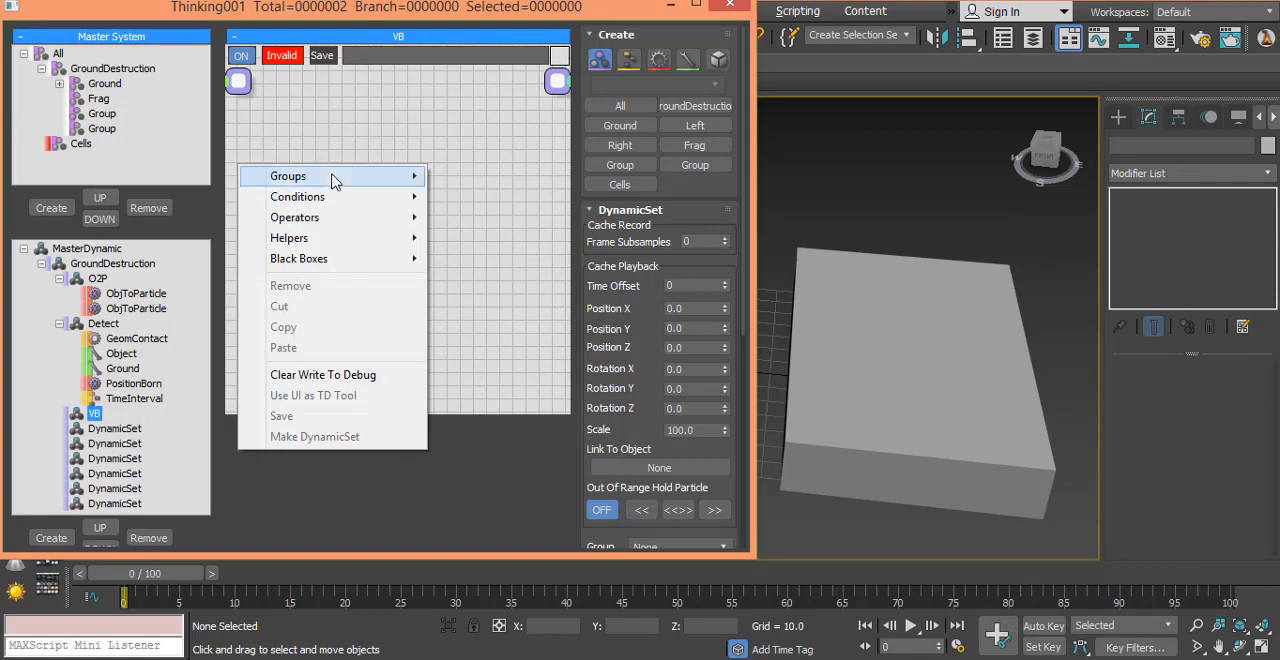
mouse_move(336, 178)
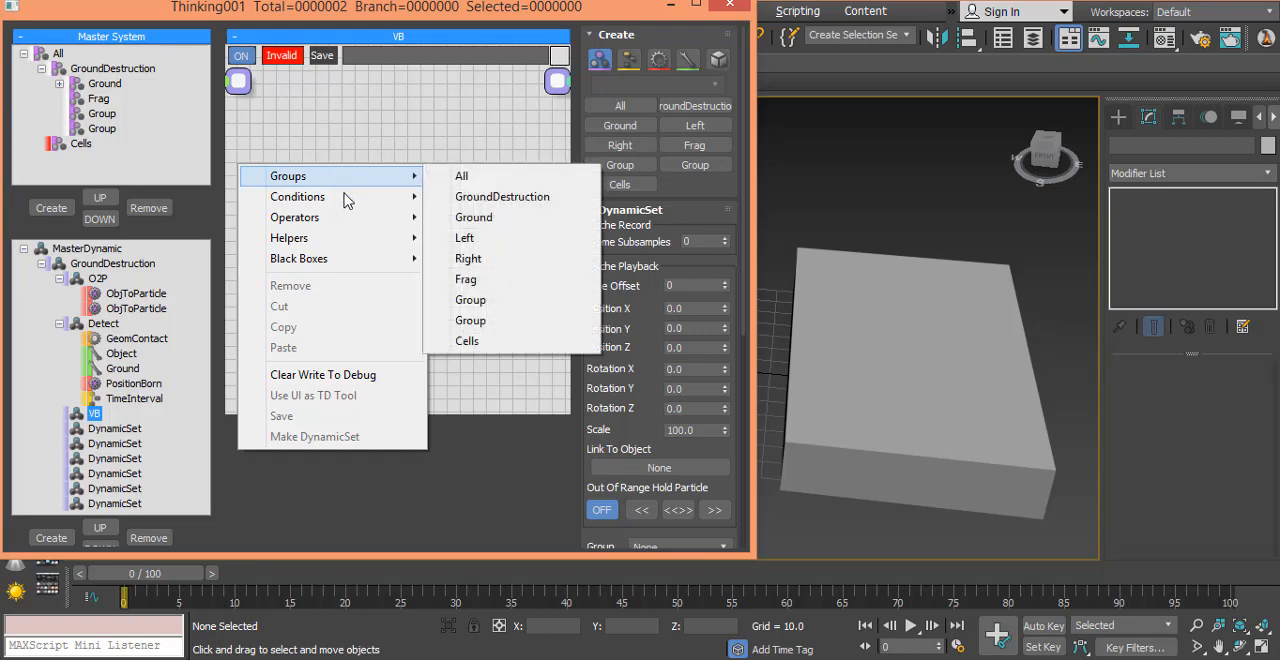
left_click(520, 262)
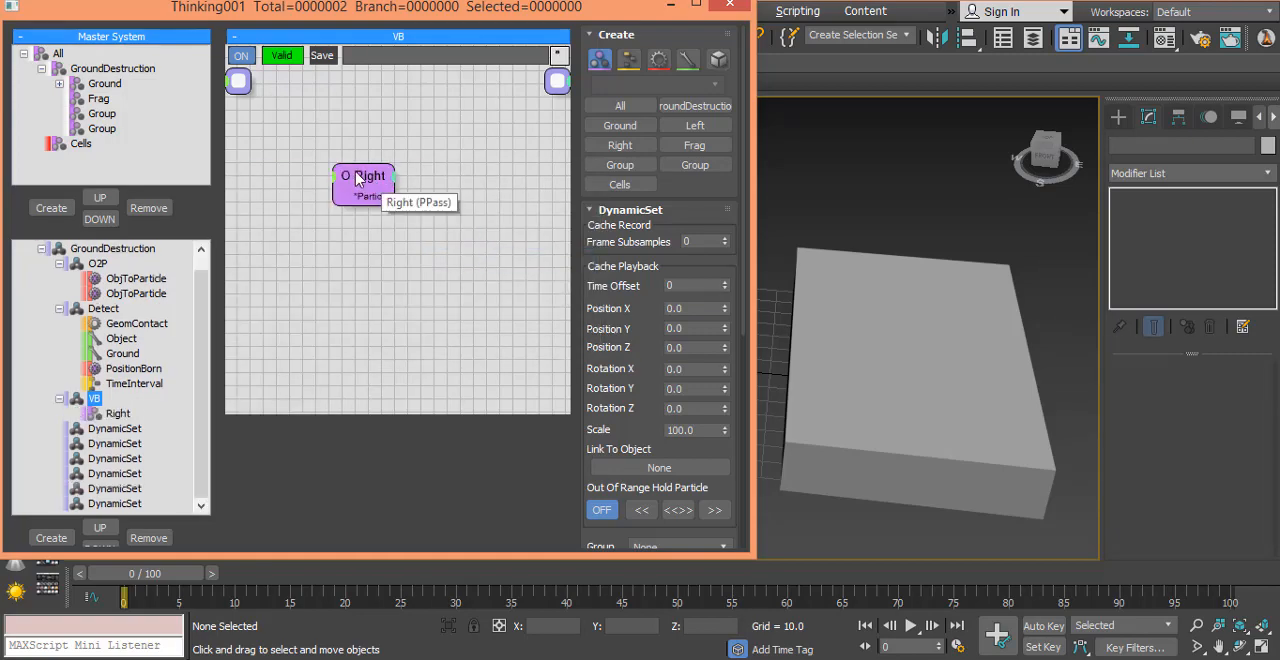
Step: Add a VolumeBreak operator to the VB set and connect the Right group's Particle output to its Particle input
right_click(386, 220)
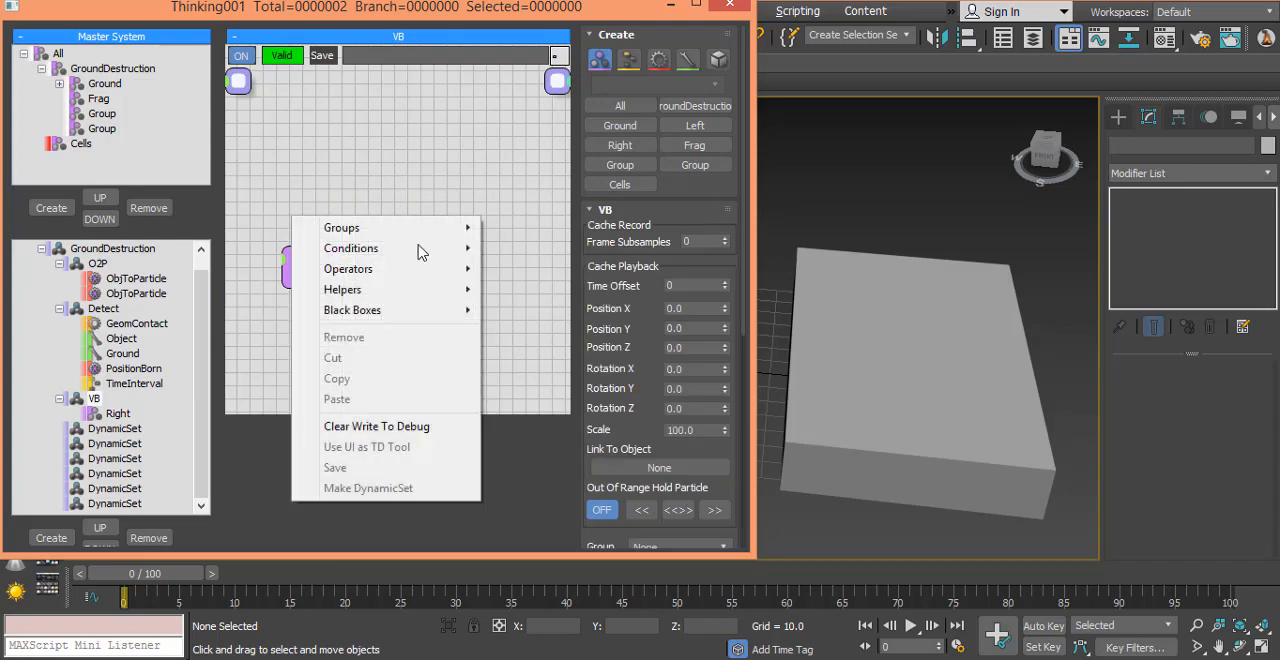
mouse_move(427, 278)
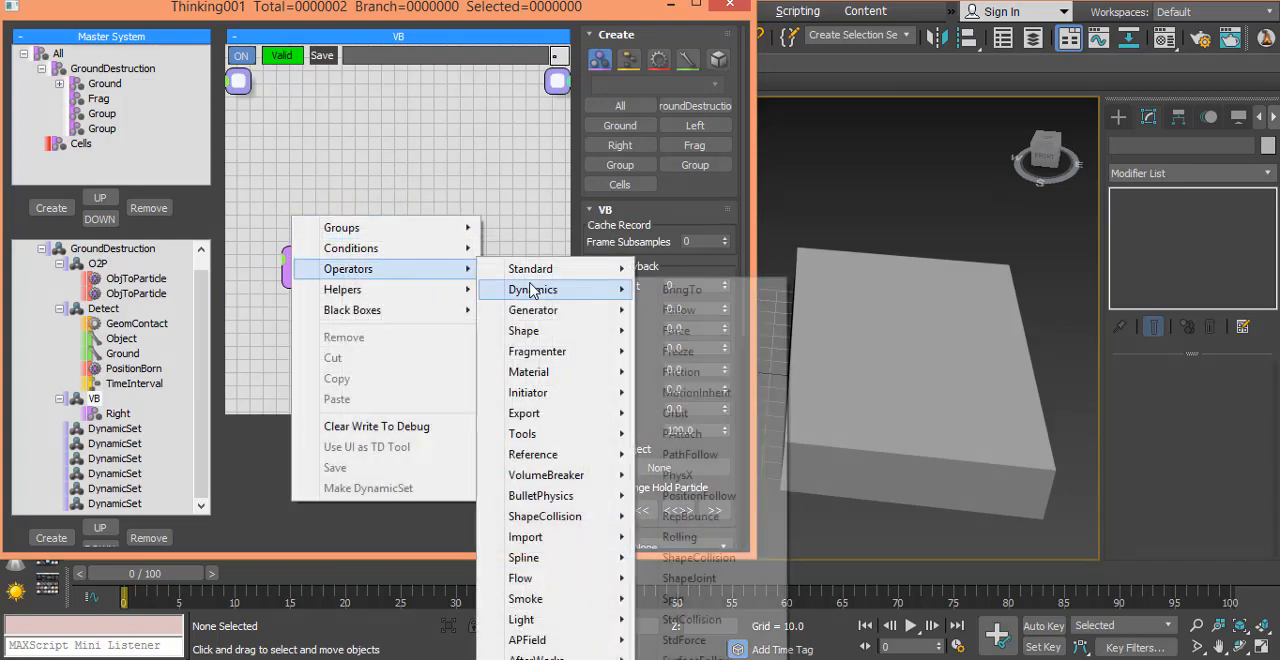
mouse_move(560, 478)
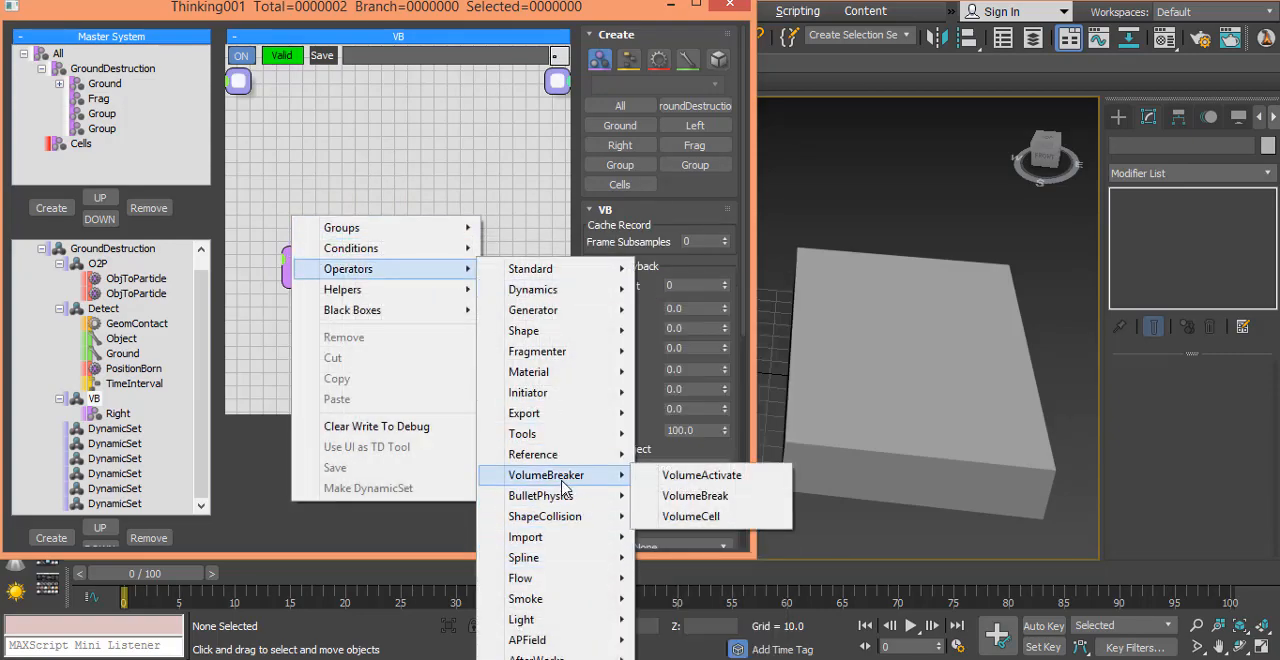
left_click_drag(700, 495, 713, 503)
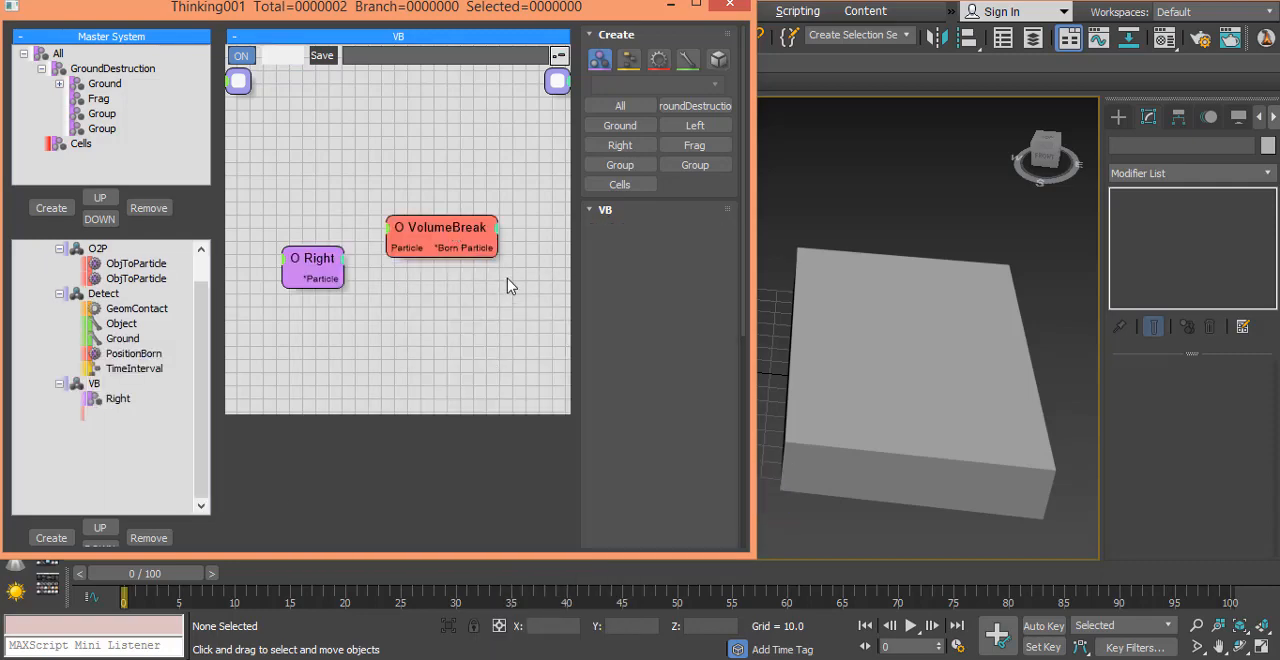
left_click_drag(460, 232, 512, 272)
left_click_drag(309, 289, 450, 290)
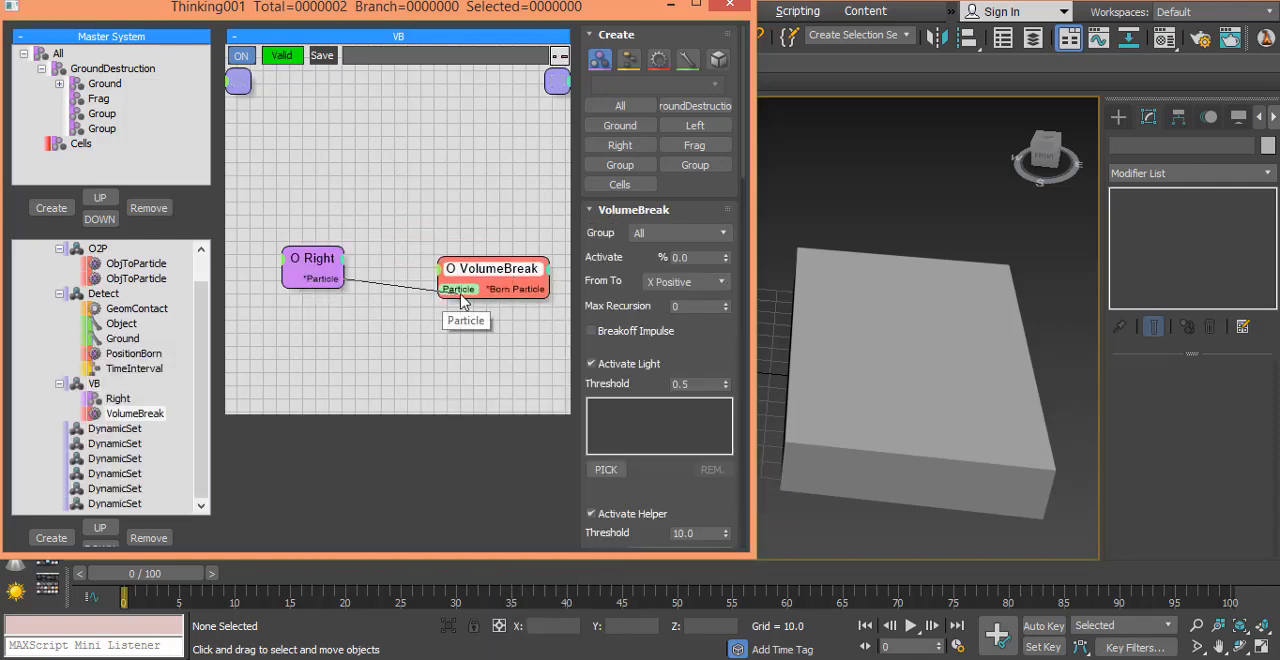
Step: Set VolumeBreak's output group to Frag
left_click(660, 233)
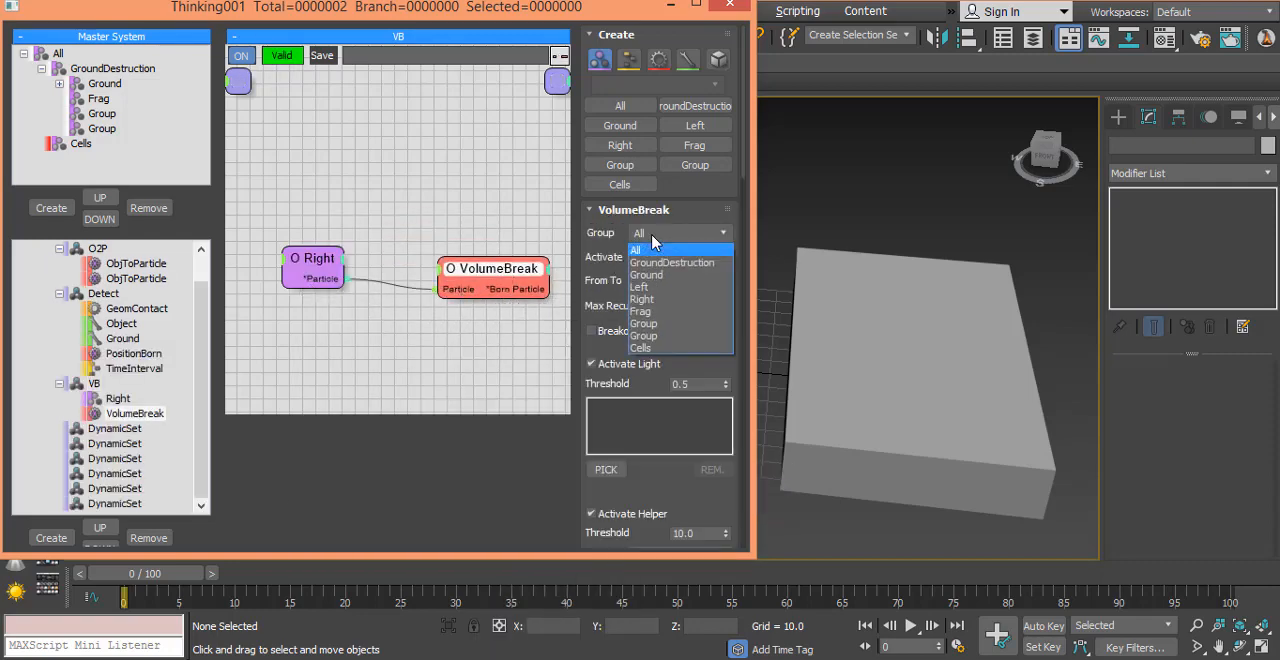
left_click(671, 312)
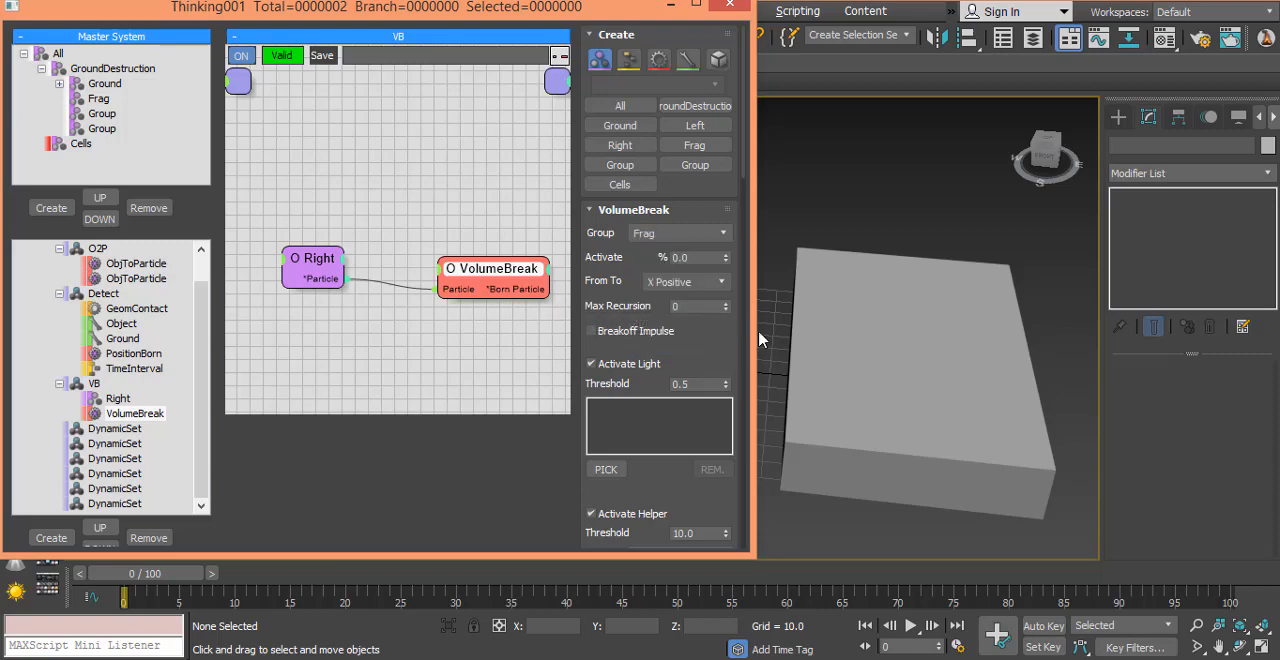
middle_click_drag(463, 333, 428, 301)
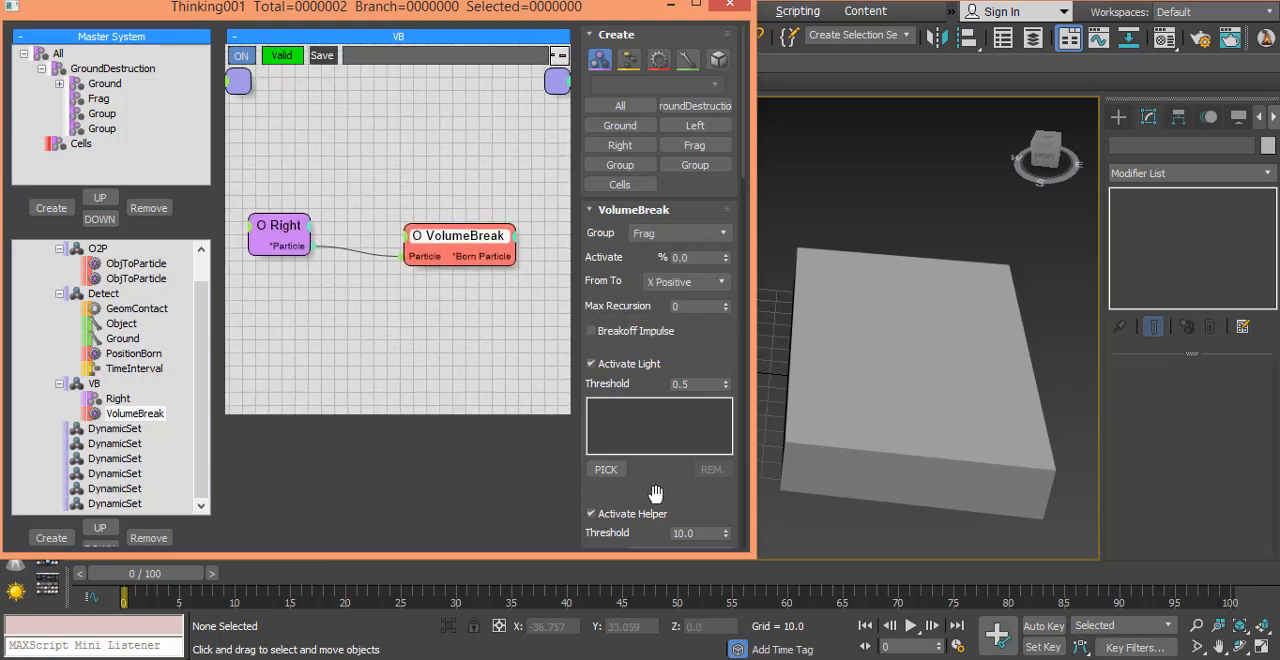
Step: Set the Activate Helper group of the VolumeBreak operator to Cells
left_click_drag(654, 494, 636, 241)
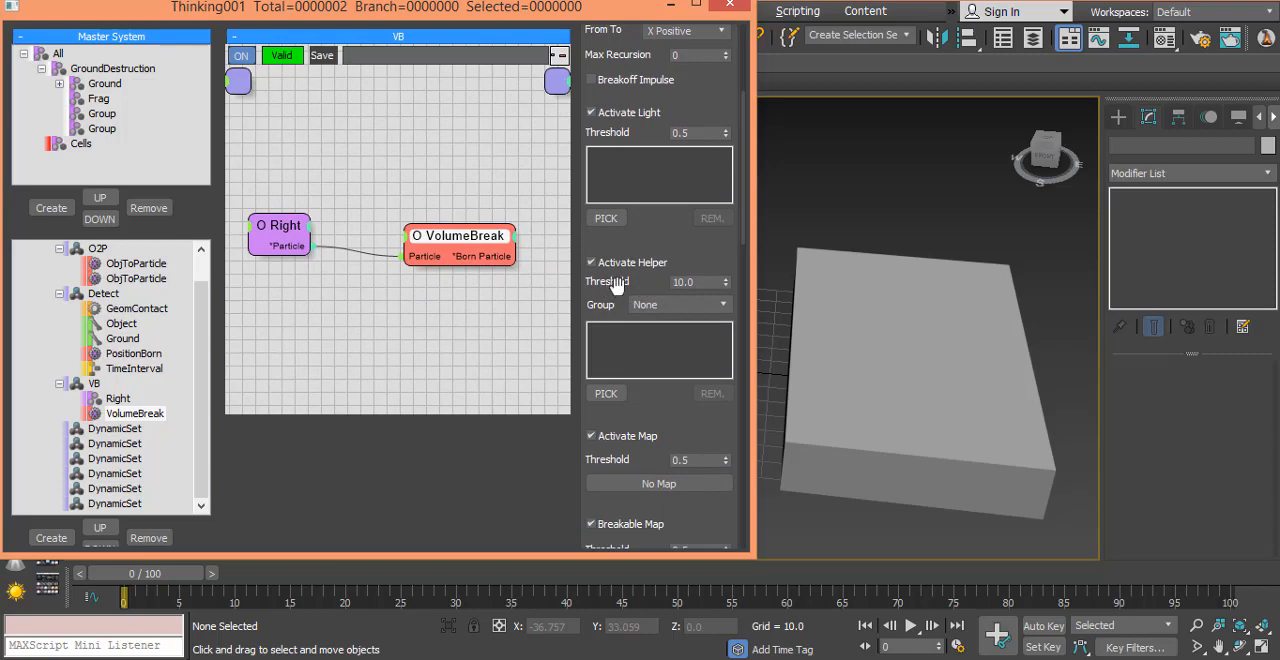
left_click(652, 312)
left_click(652, 432)
Step: Choose the Cells group as the cell source in VolumeBreak's Volume Breaker settings
left_click_drag(664, 399, 654, 211)
left_click_drag(635, 436, 628, 55)
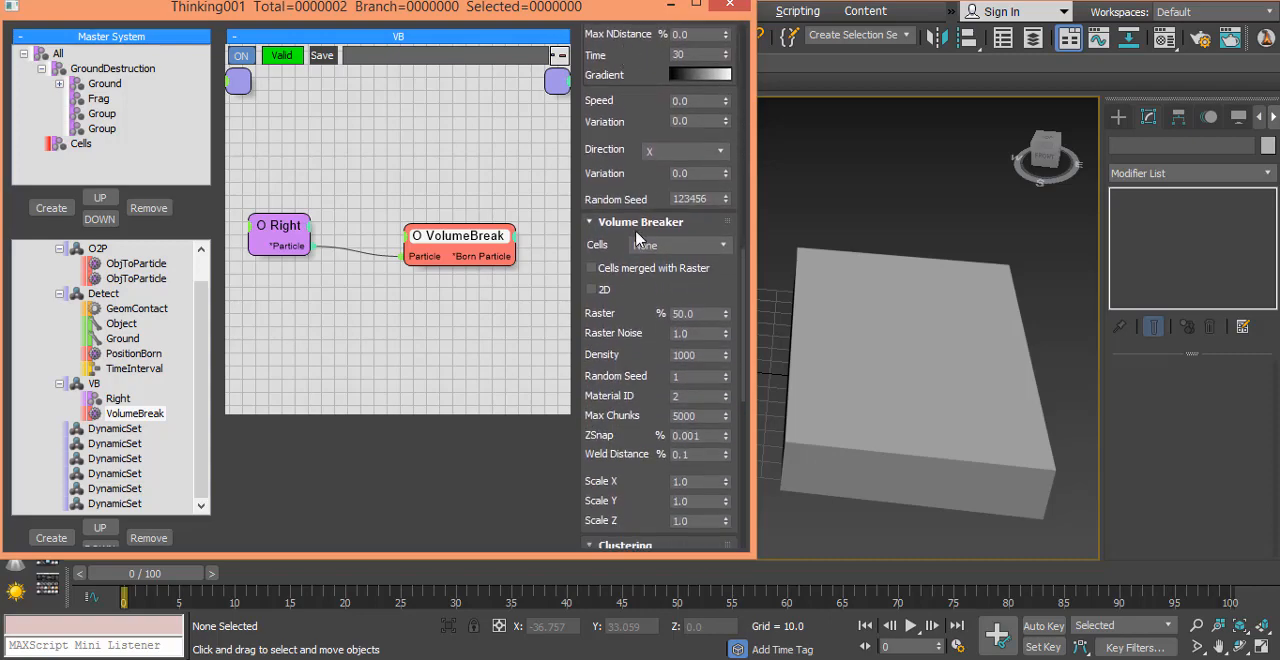
left_click(657, 247)
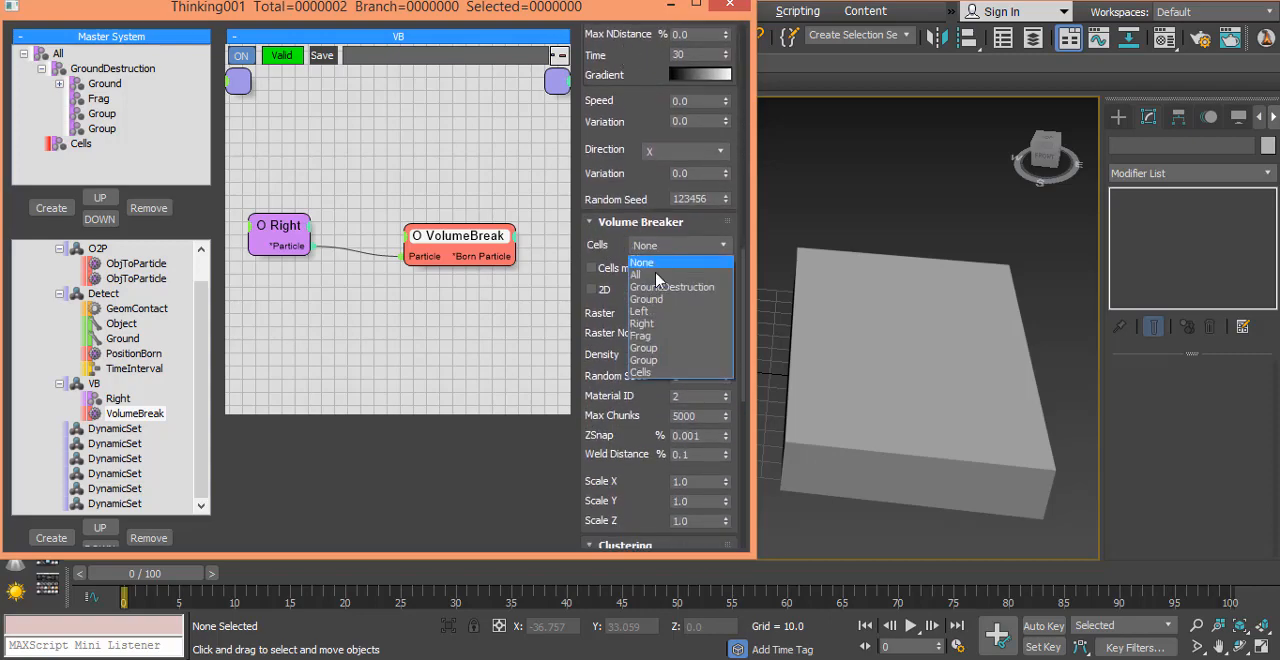
left_click(670, 372)
scroll(625, 200, "up", 6)
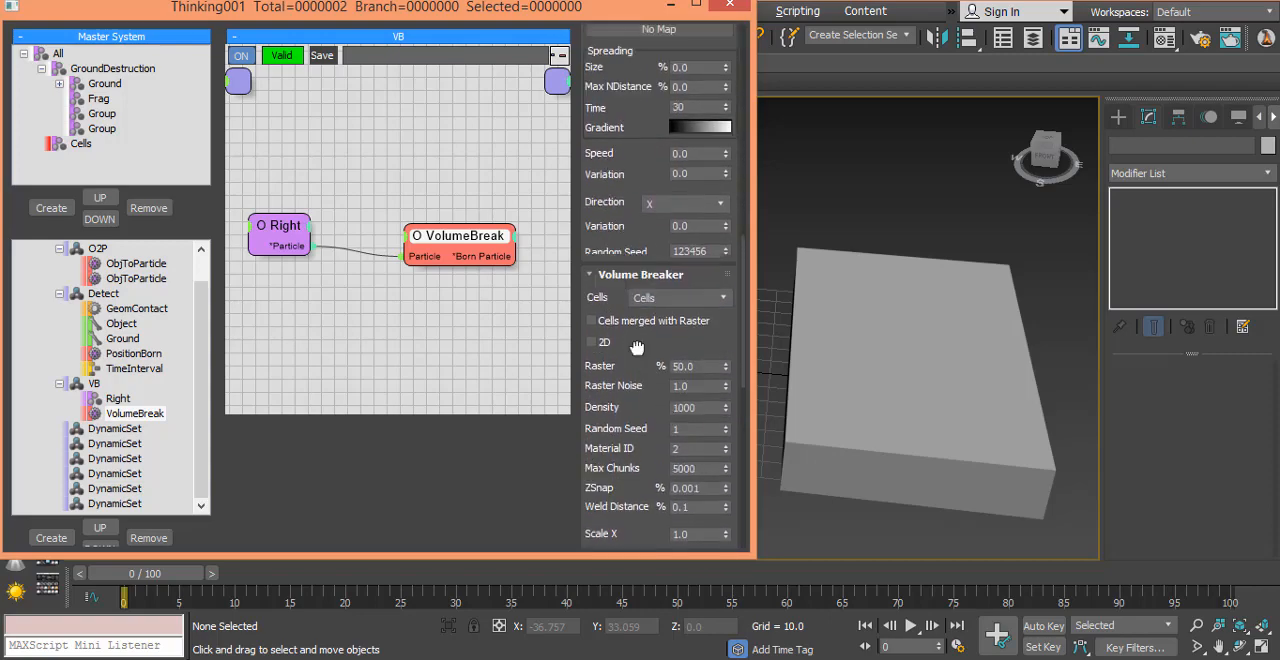
scroll(640, 220, "up", 9)
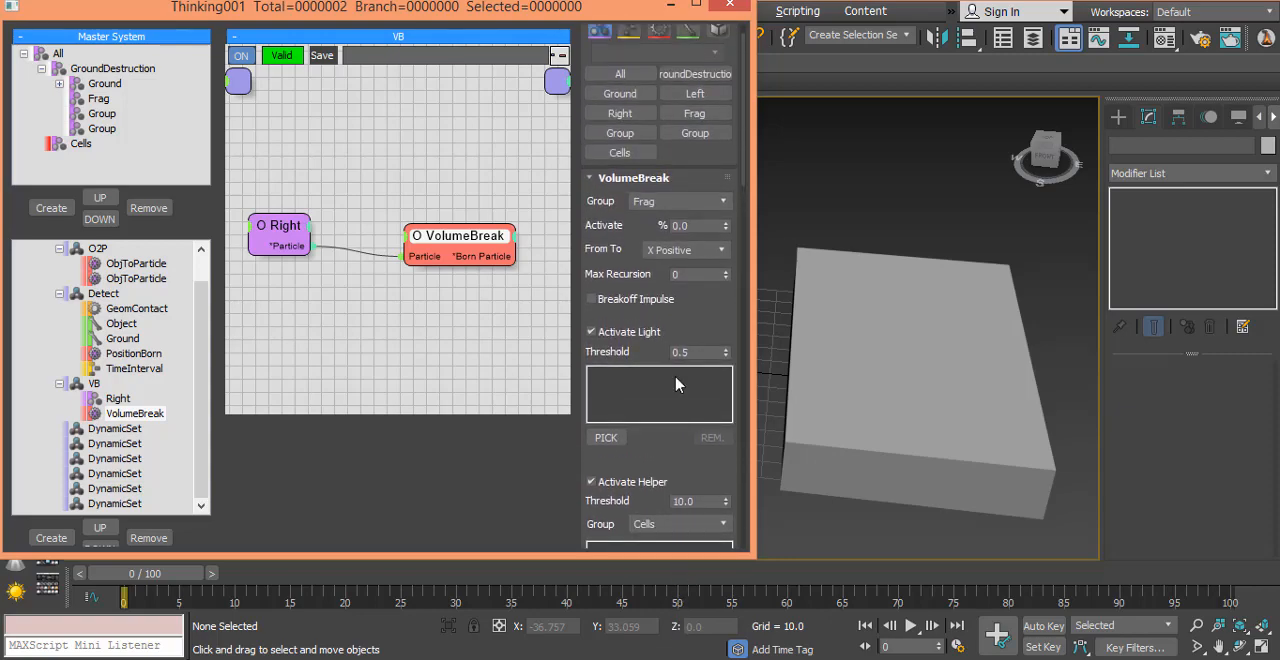
scroll(606, 250, "up", 1)
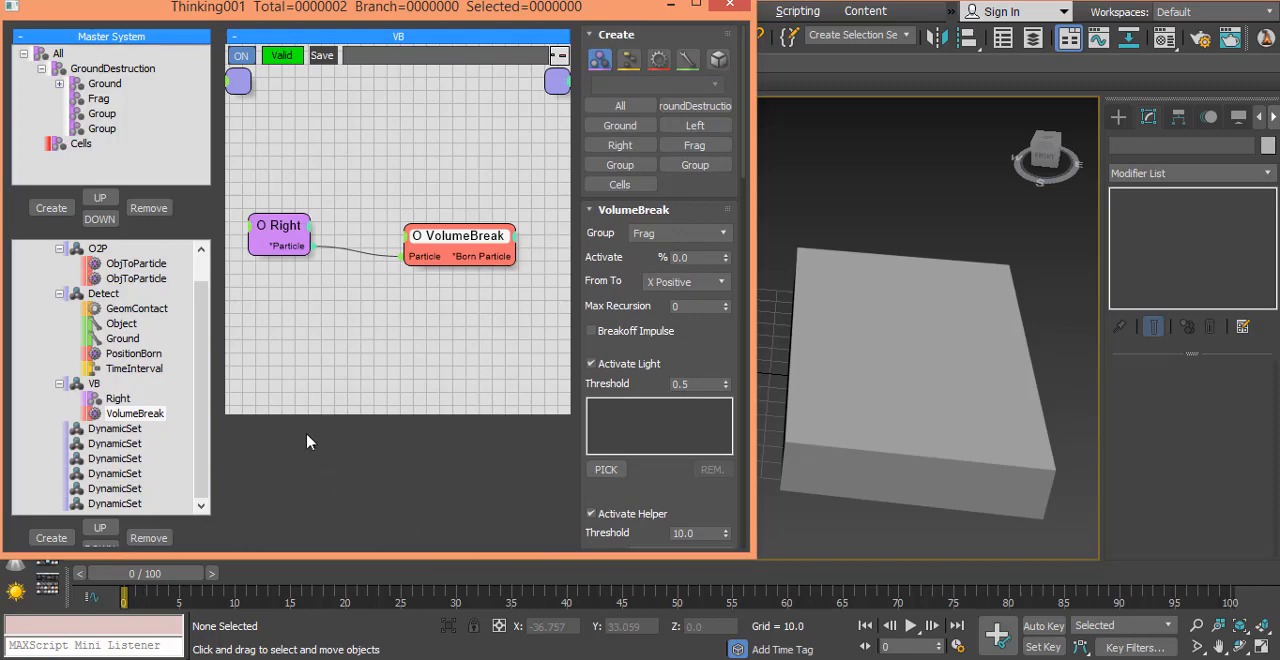
middle_click_drag(353, 338, 363, 266)
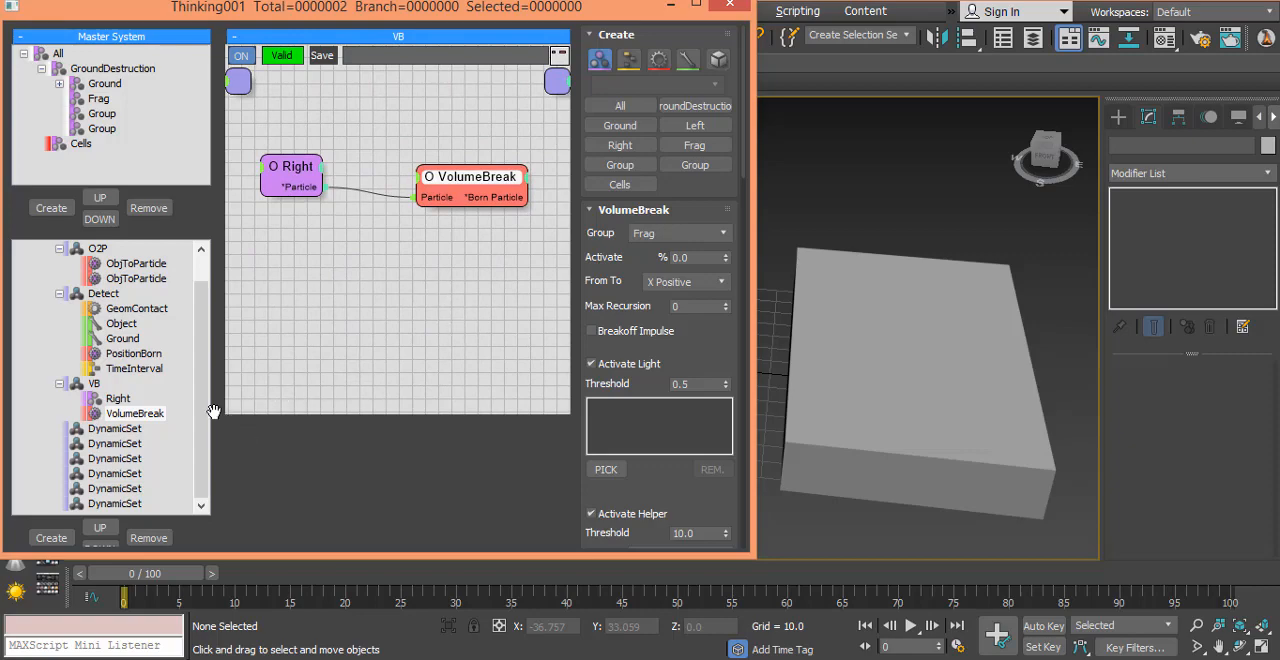
scroll(200, 410, "up", 1)
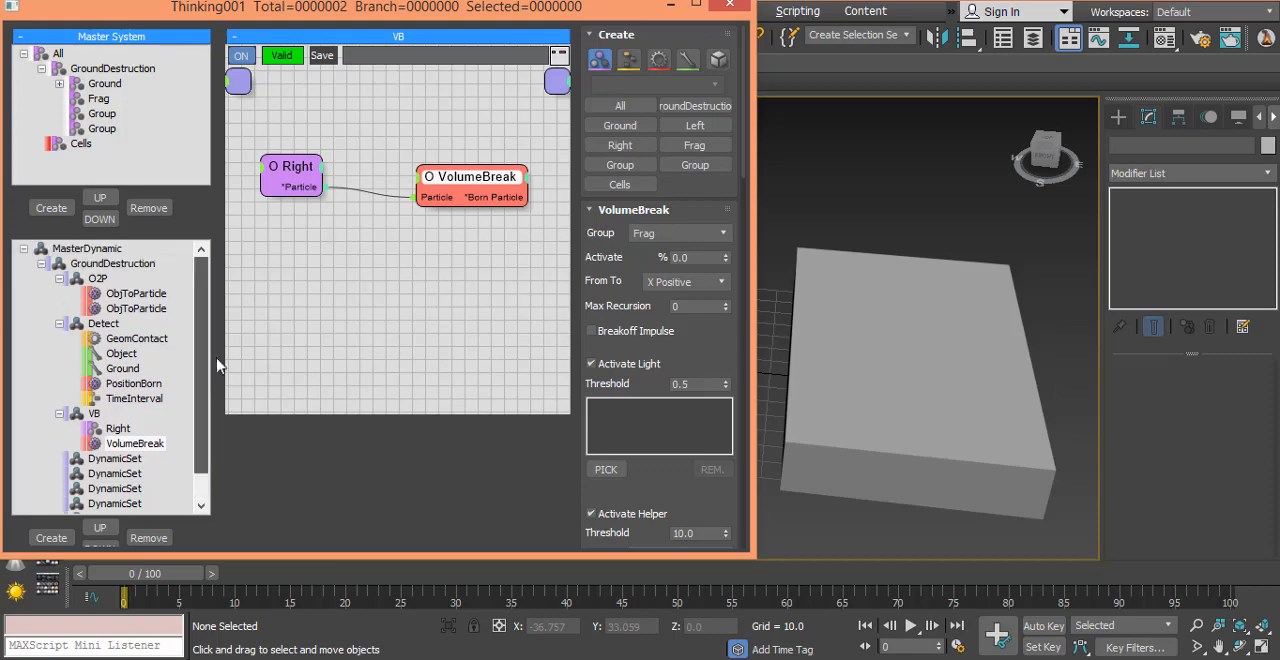
right_click(40, 255)
left_click(96, 300)
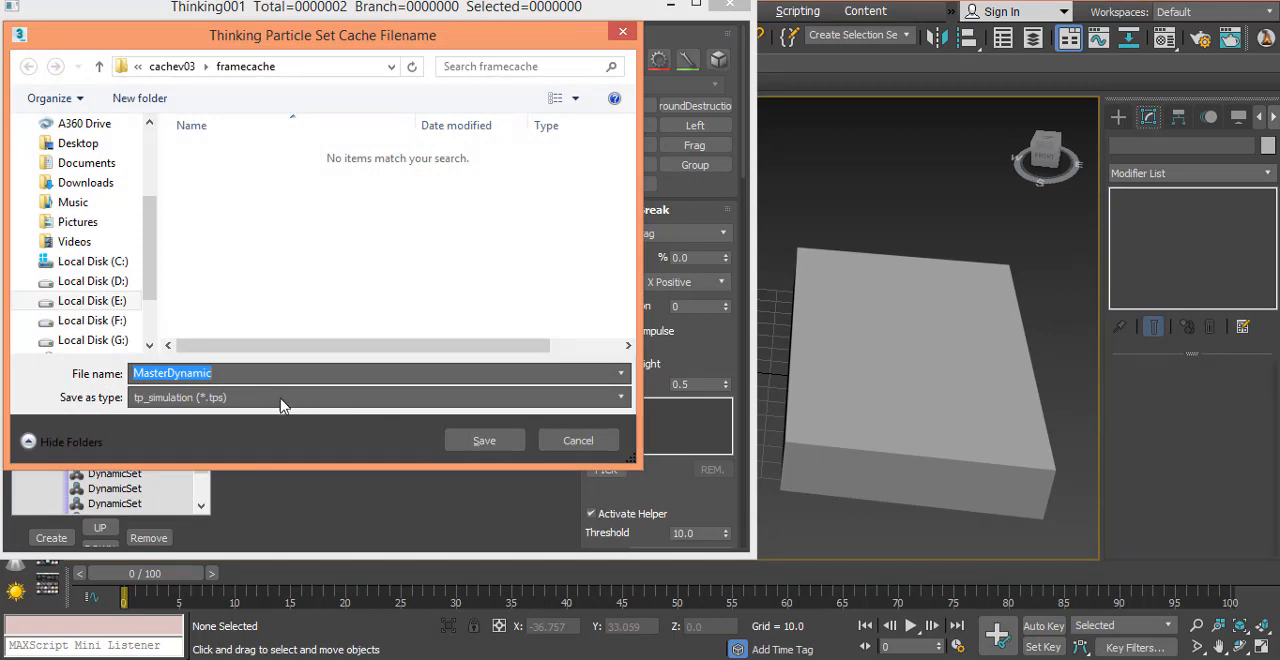
left_click(268, 397)
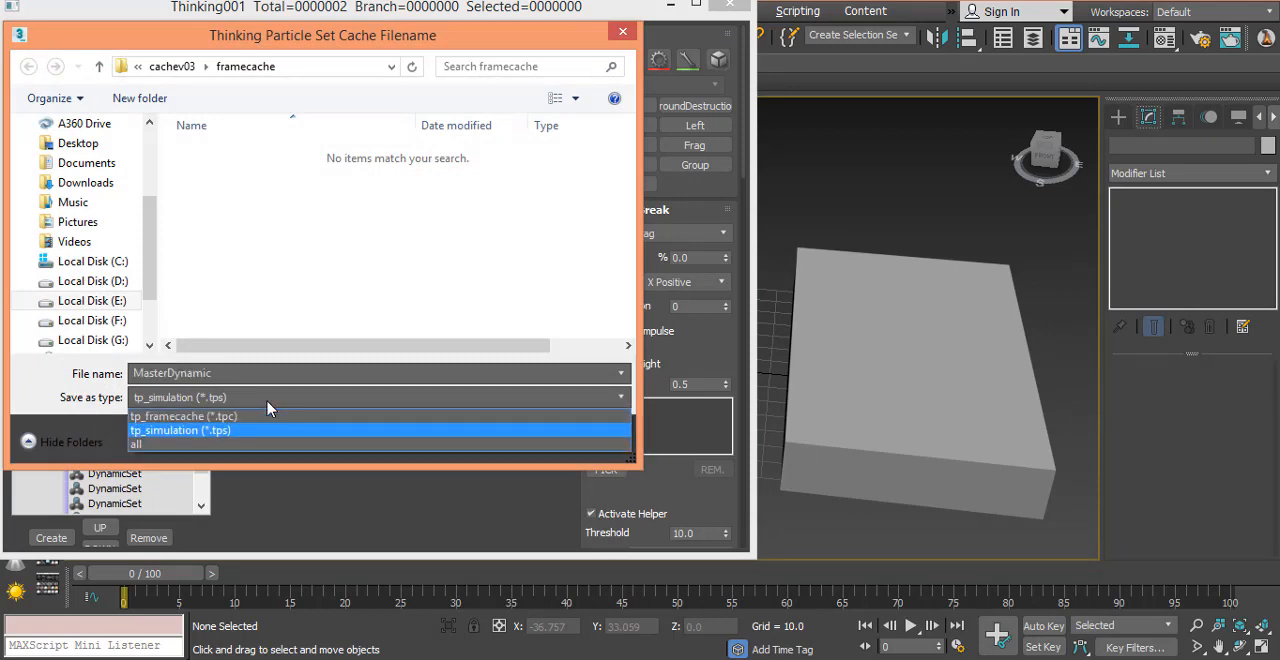
left_click(255, 416)
double_click(237, 372)
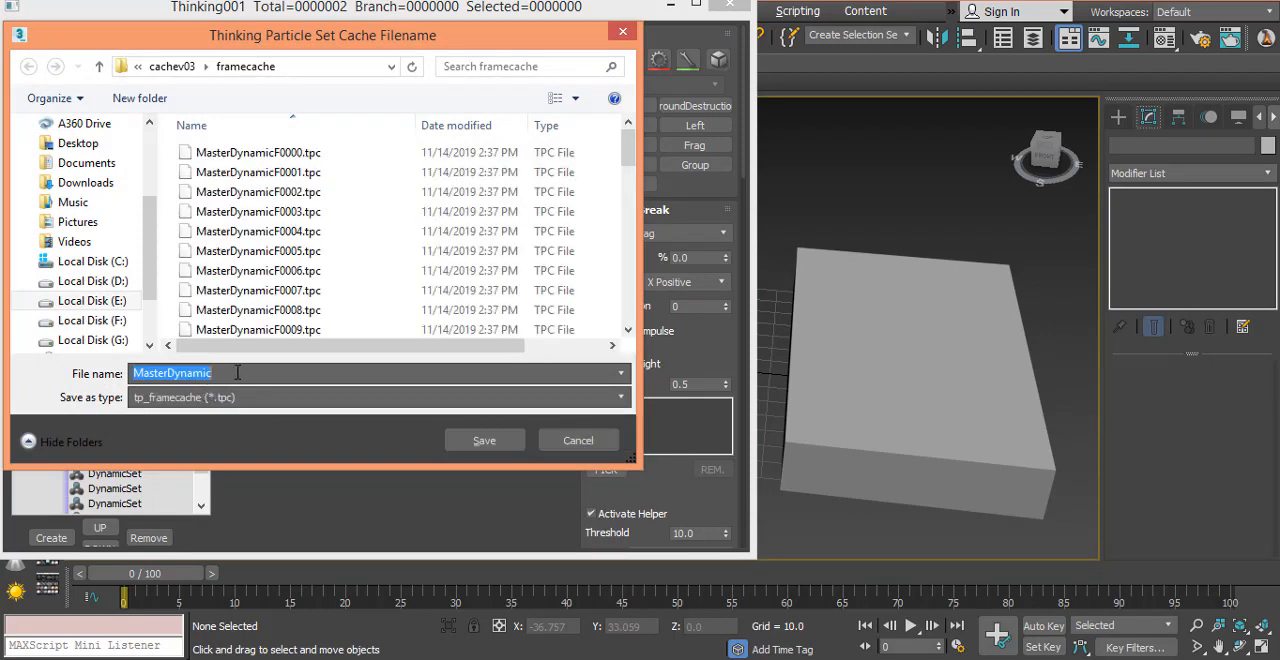
left_click(490, 440)
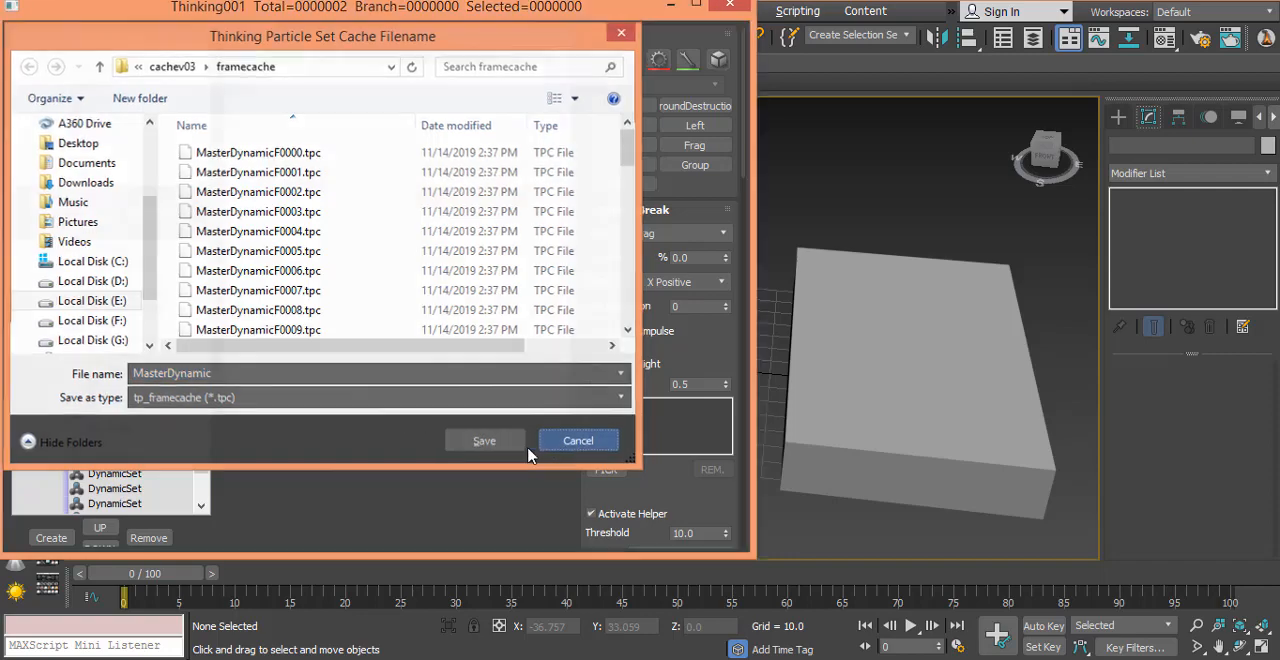
Step: Set MasterDynamic's Viewport/Render SubSampling to Per Half Frame
left_click(102, 249)
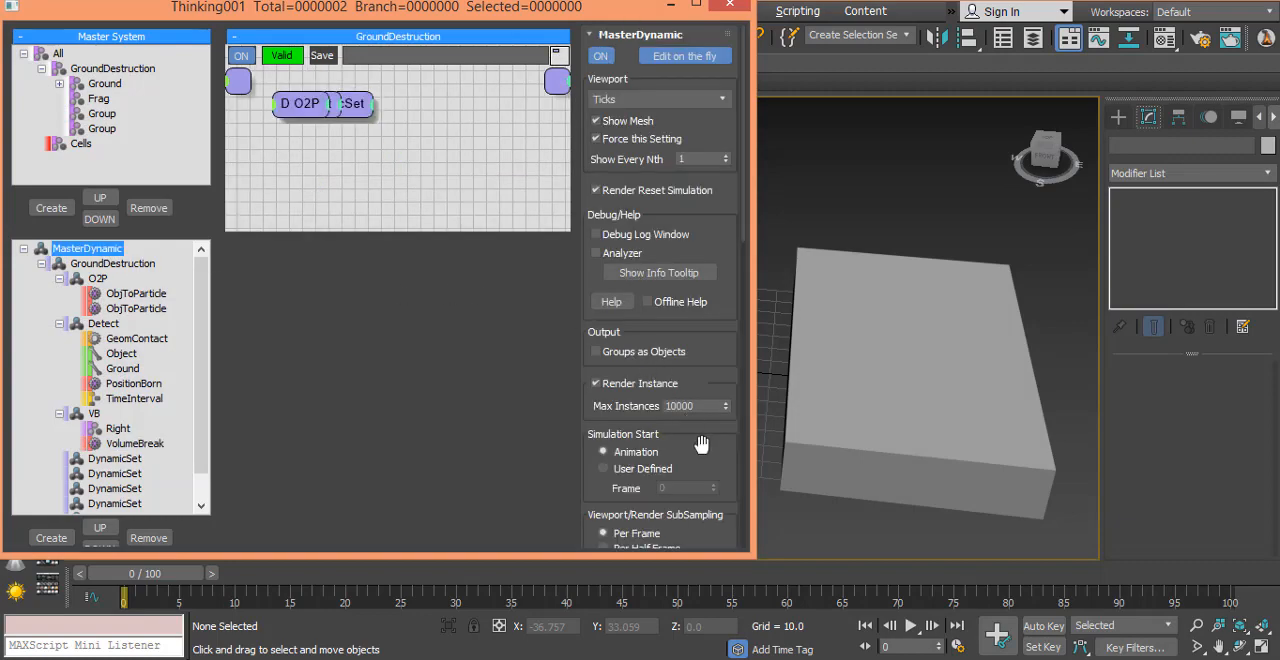
scroll(663, 366, "down", 4)
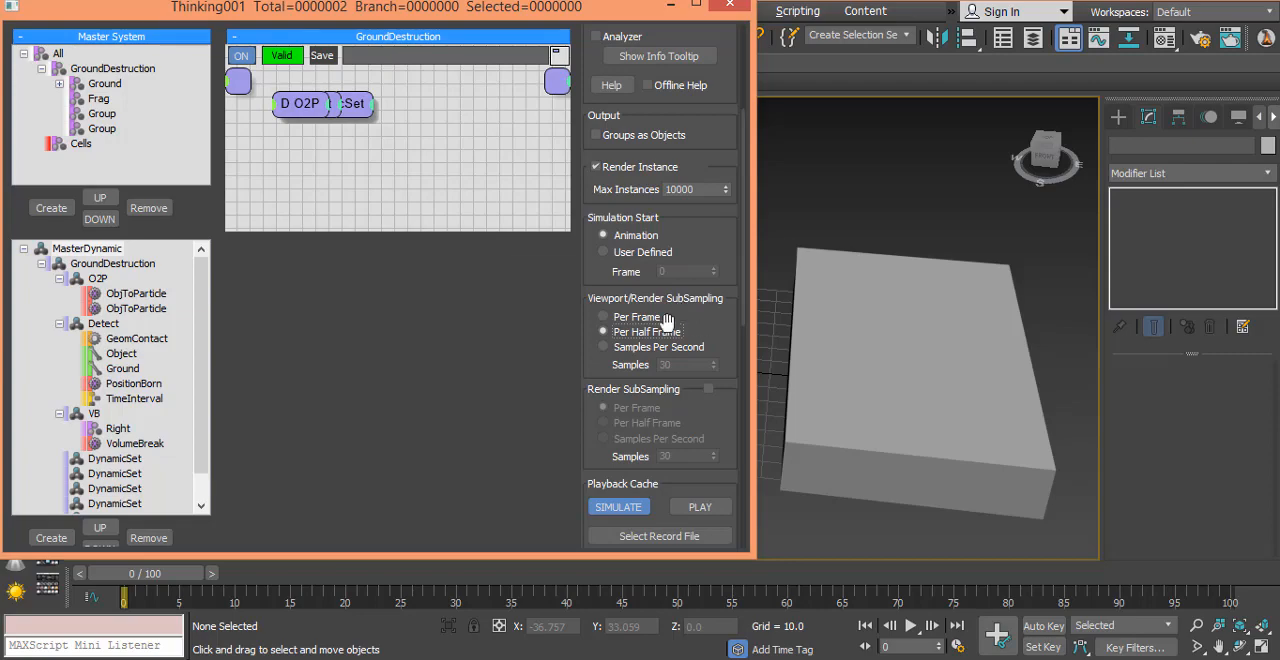
Step: Record a cache of MasterDynamic to the framecache folder as MasterDynamic, using the tp_framecache (*.tpc) file type
right_click(48, 250)
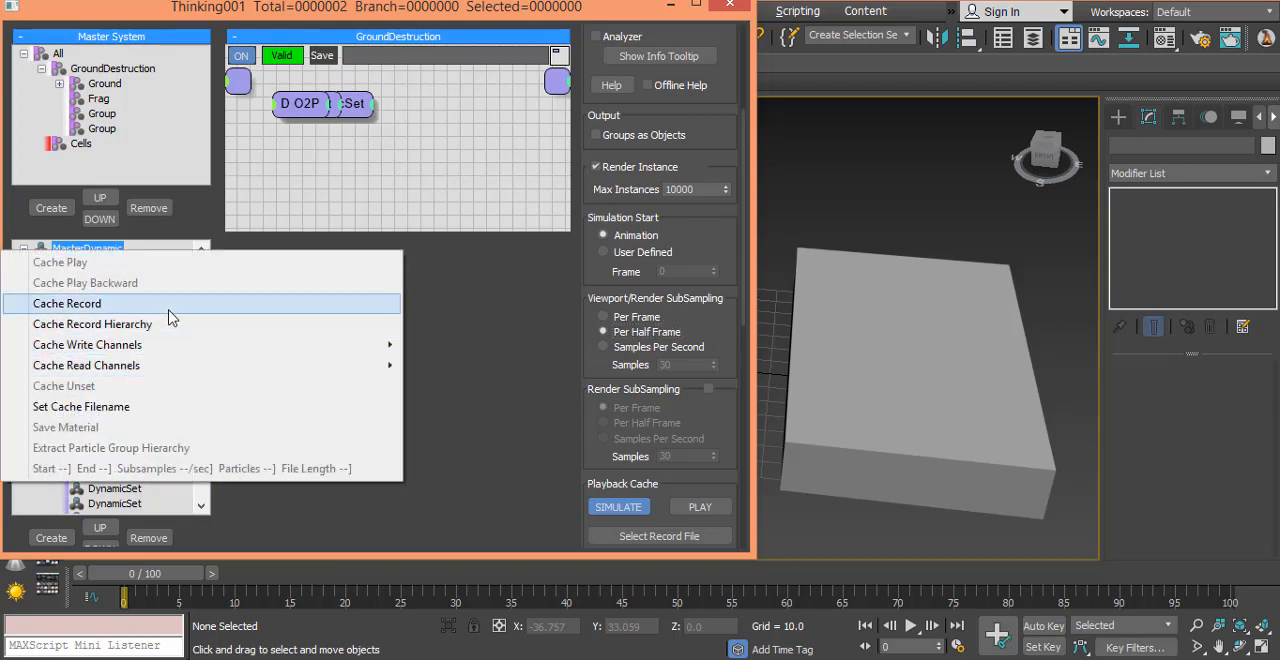
left_click(81, 406)
left_click(277, 397)
left_click(272, 412)
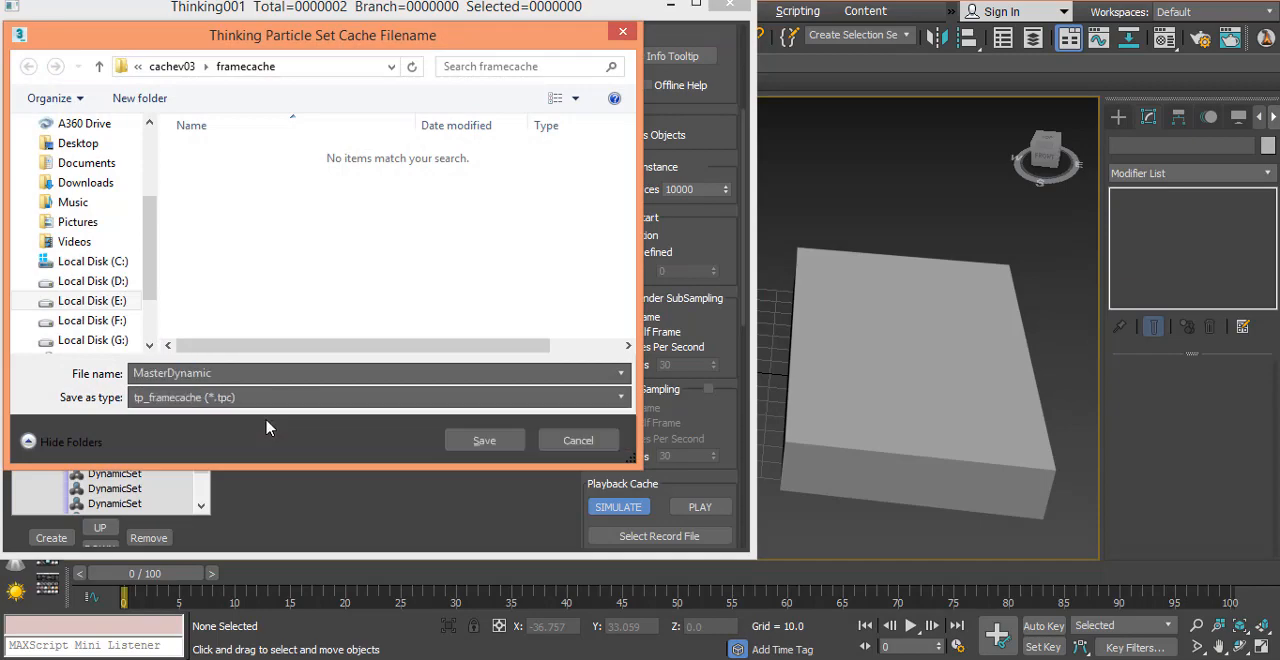
left_click(478, 440)
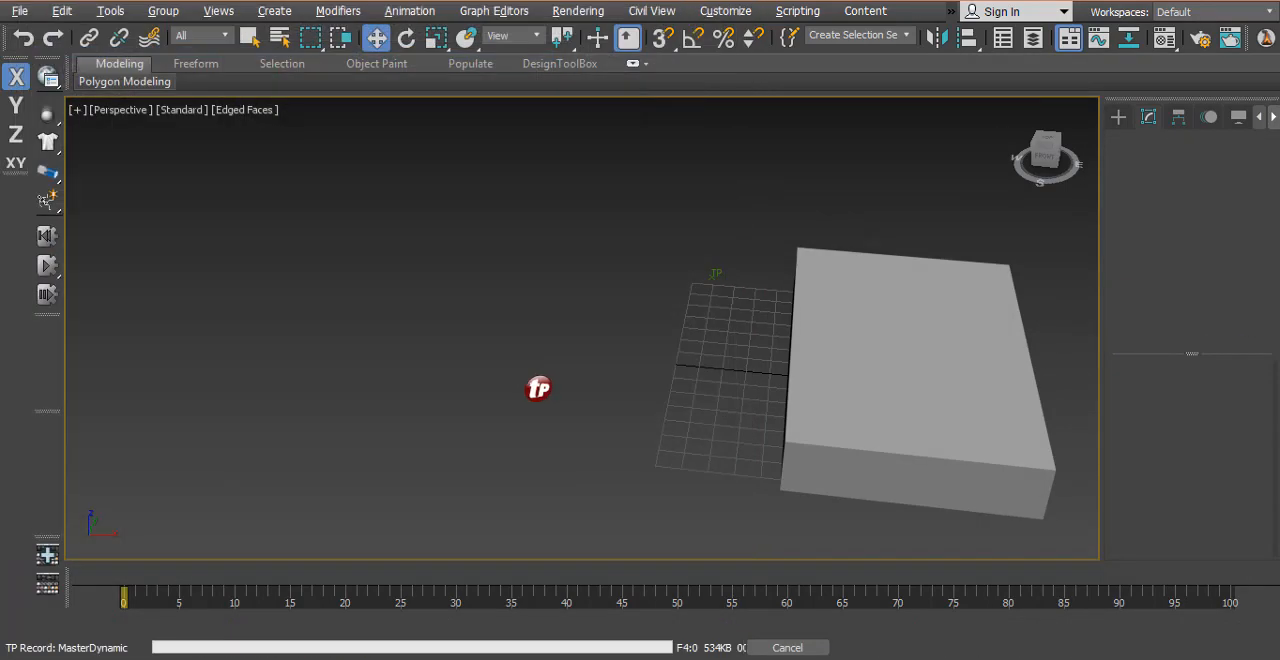
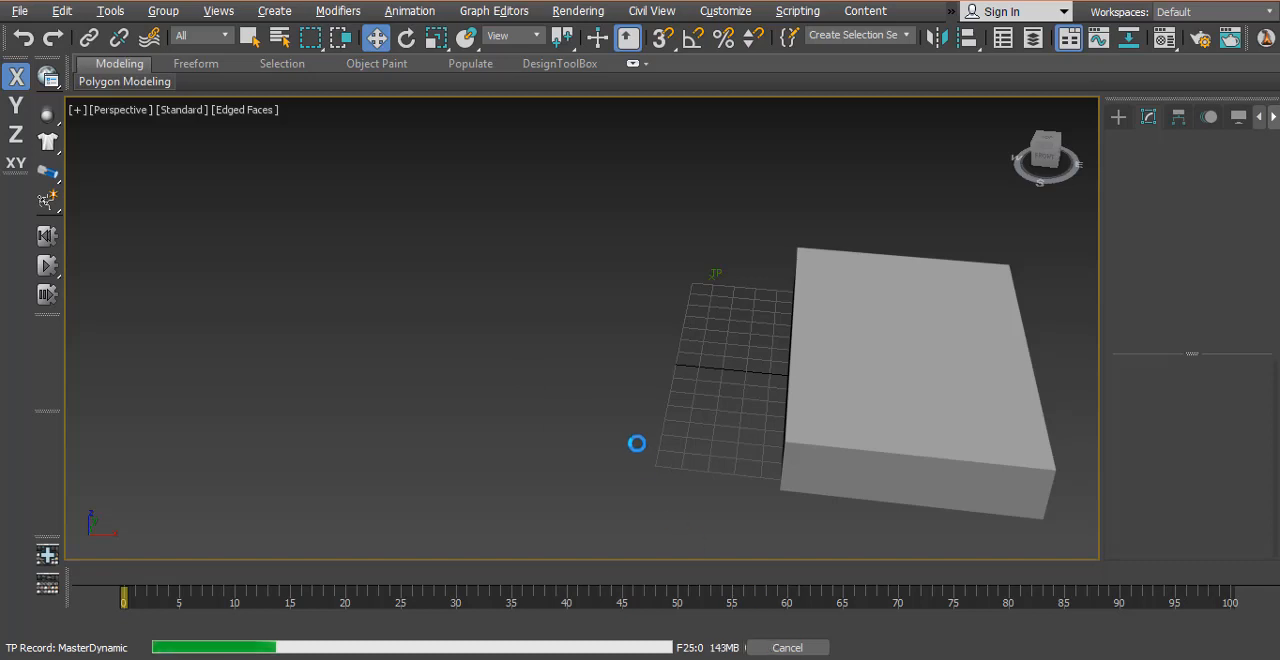
Step: Cancel the running cache recording and scrub through the cached frames to review the ground fracture, ending at frame 0
key("Escape")
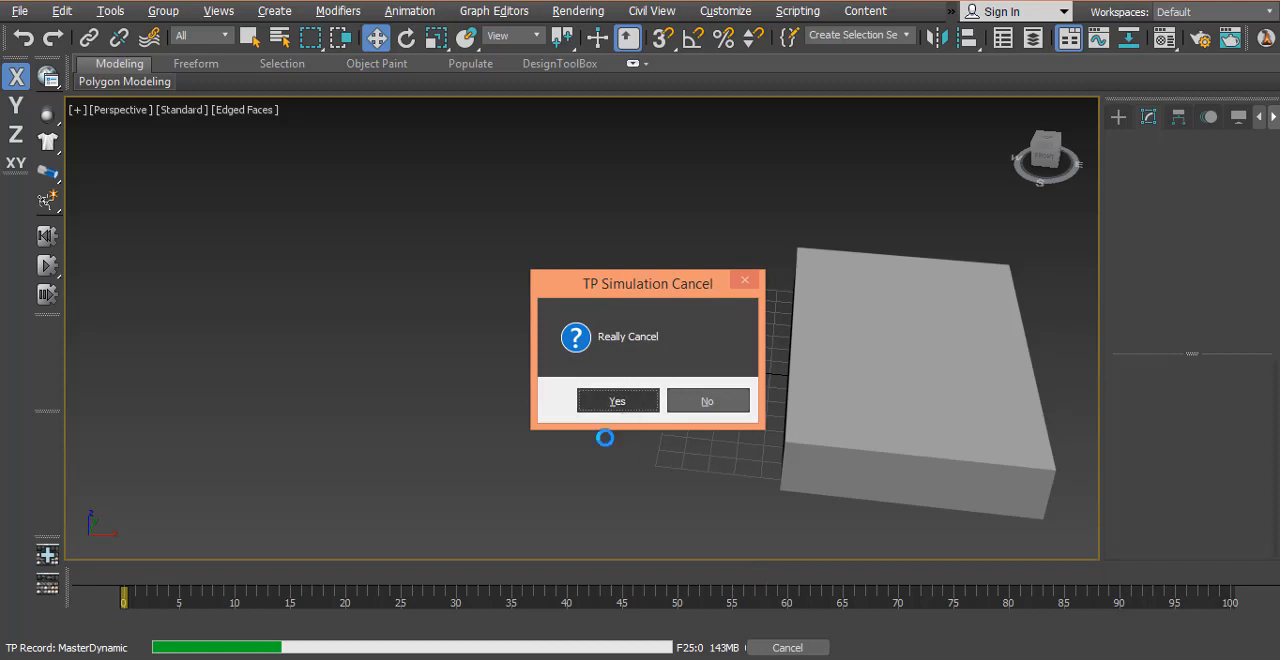
key("Return")
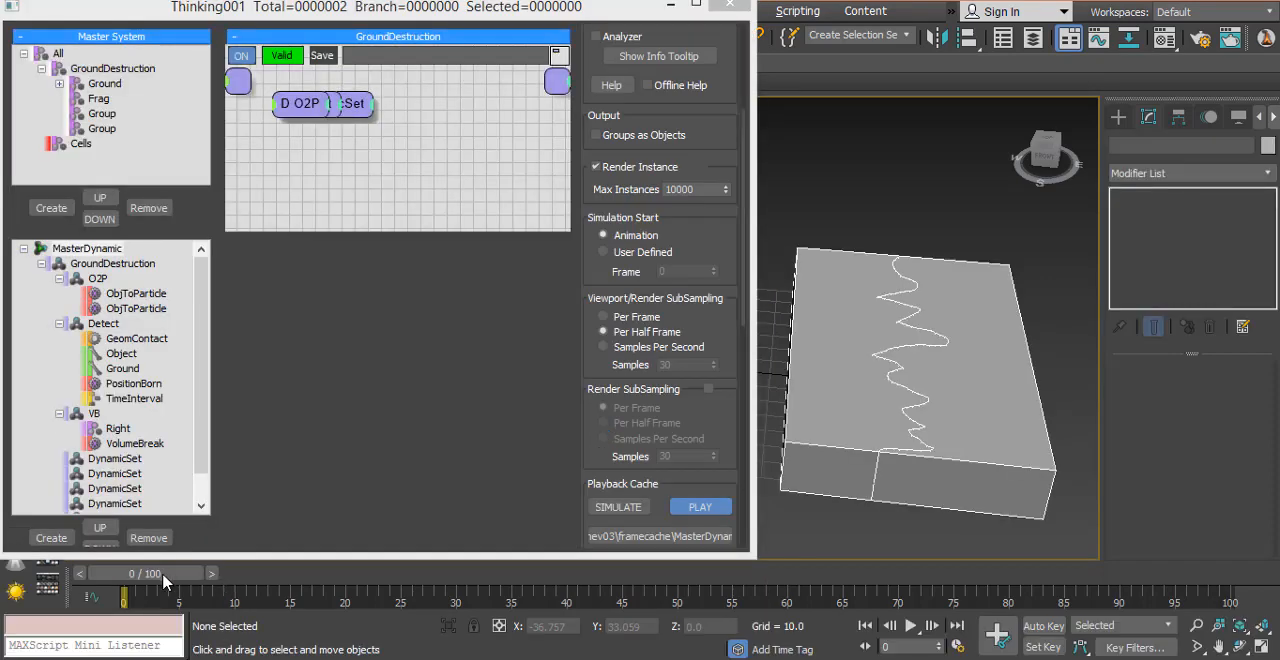
left_click_drag(162, 571, 300, 574)
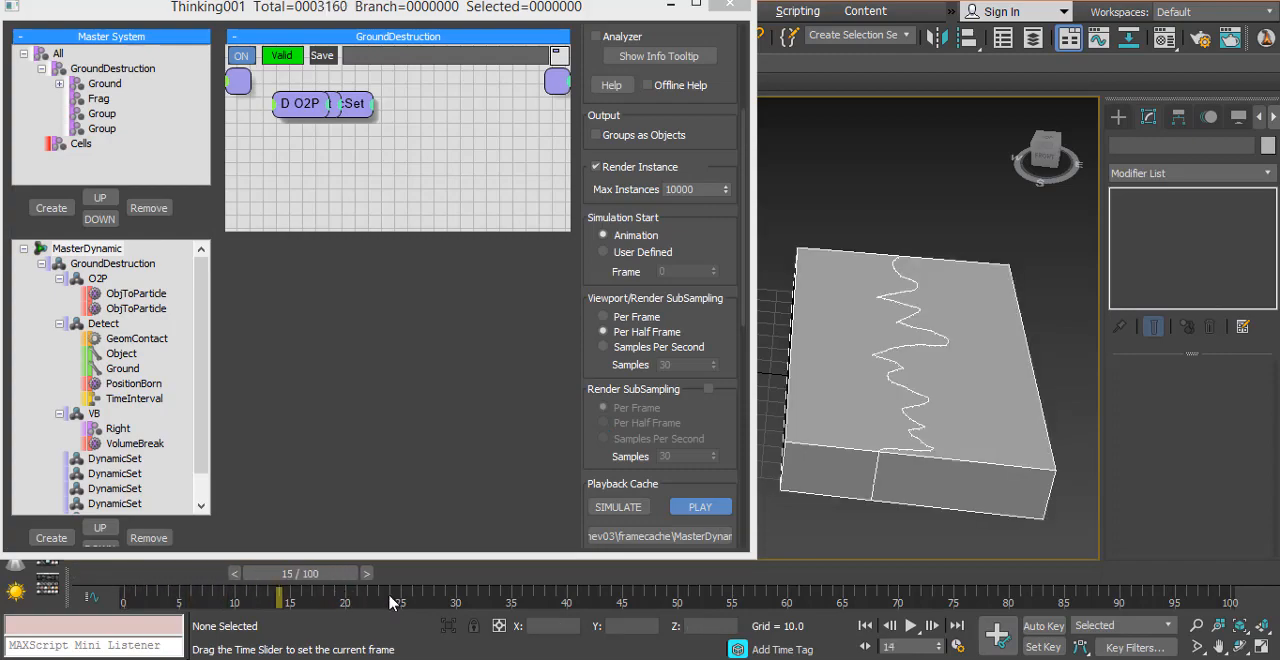
left_click_drag(392, 600, 429, 592)
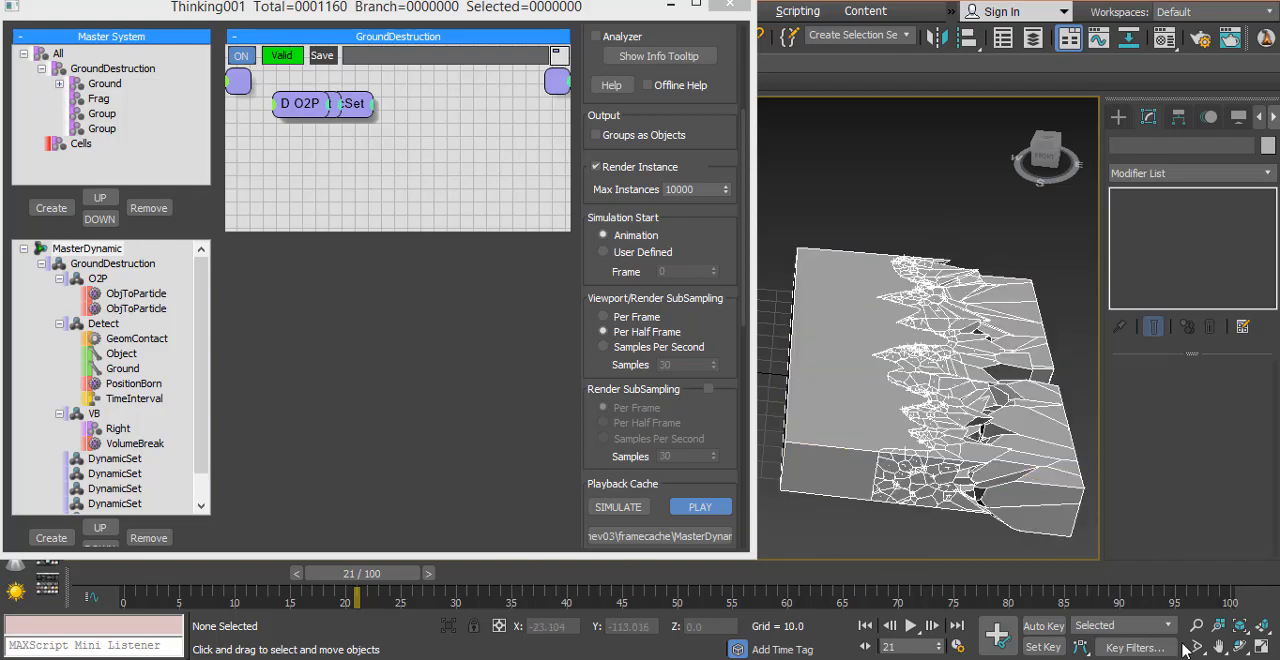
left_click(865, 625)
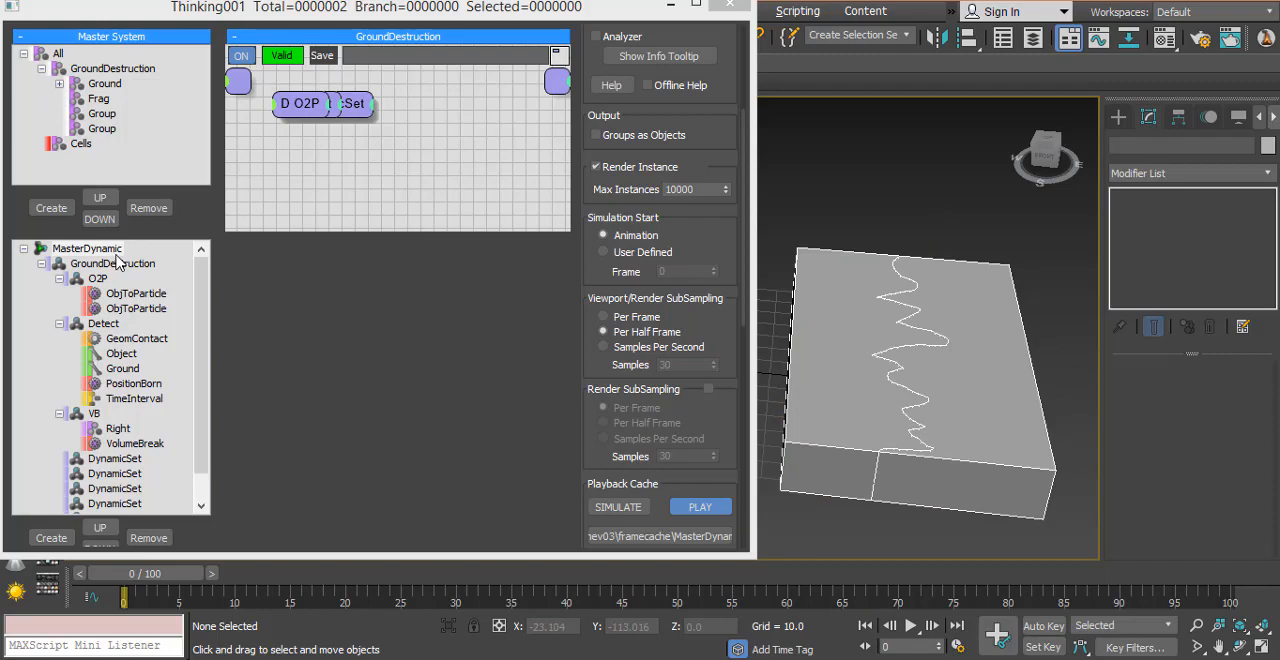
Step: Unset the recorded cache of MasterDynamic so the setup can be edited live
right_click(38, 252)
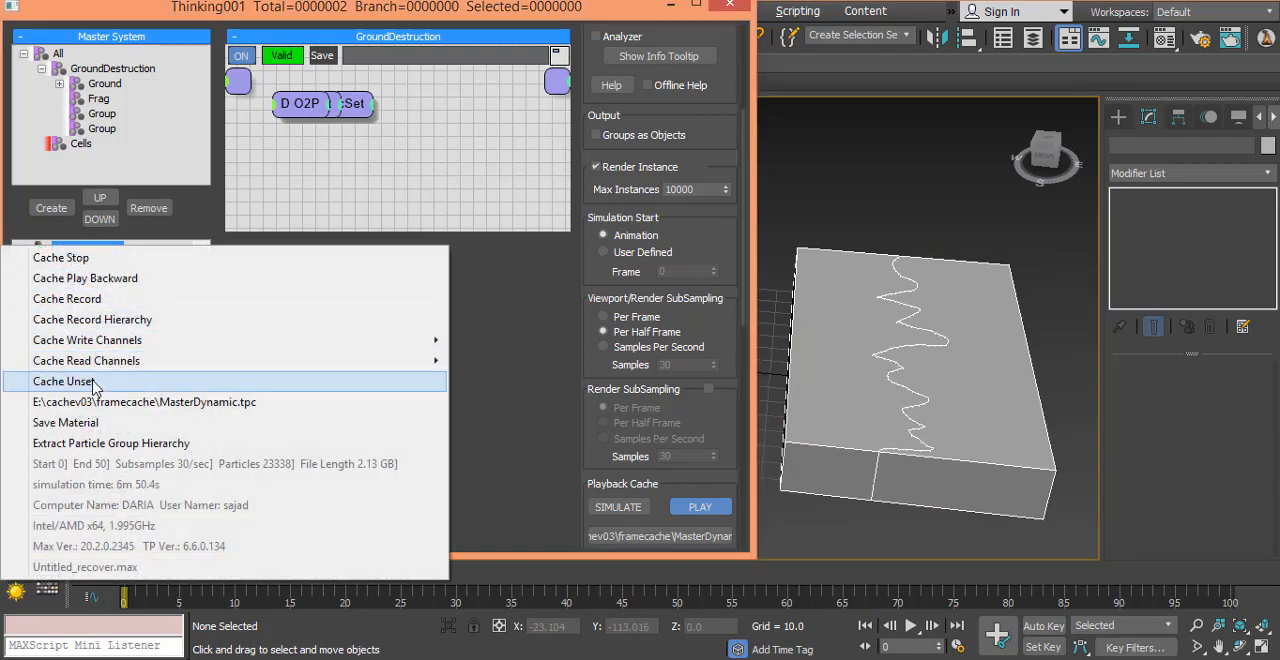
left_click(63, 381)
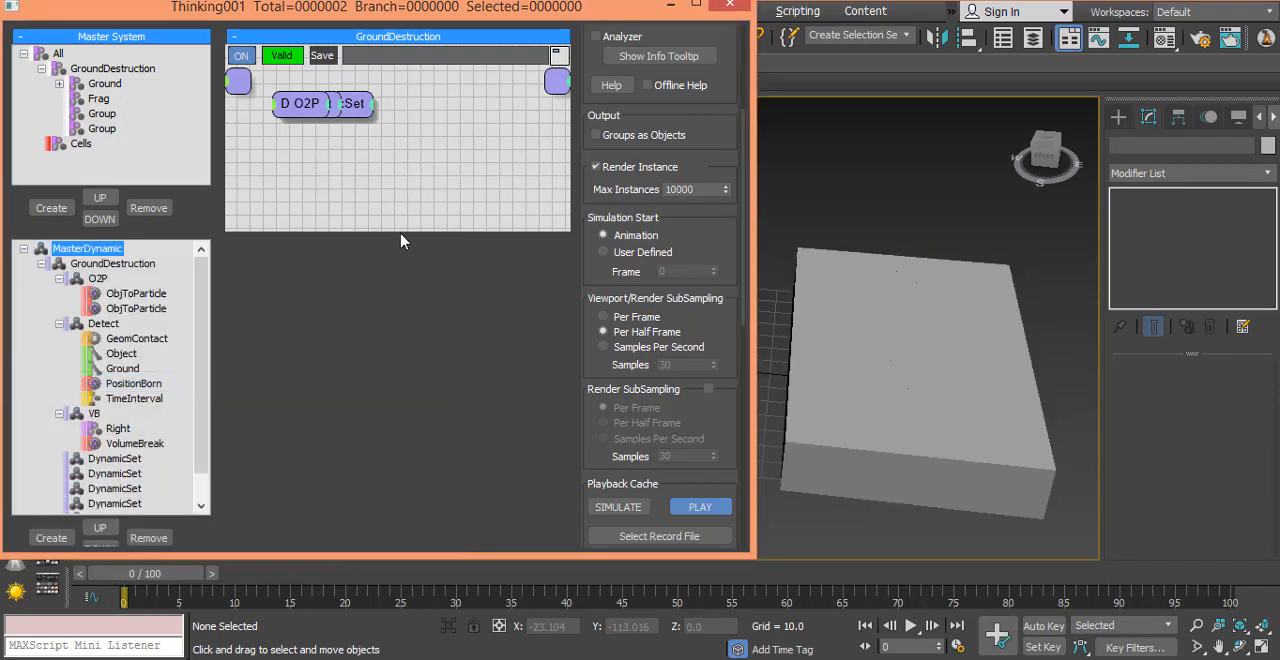
left_click_drag(400, 228, 400, 513)
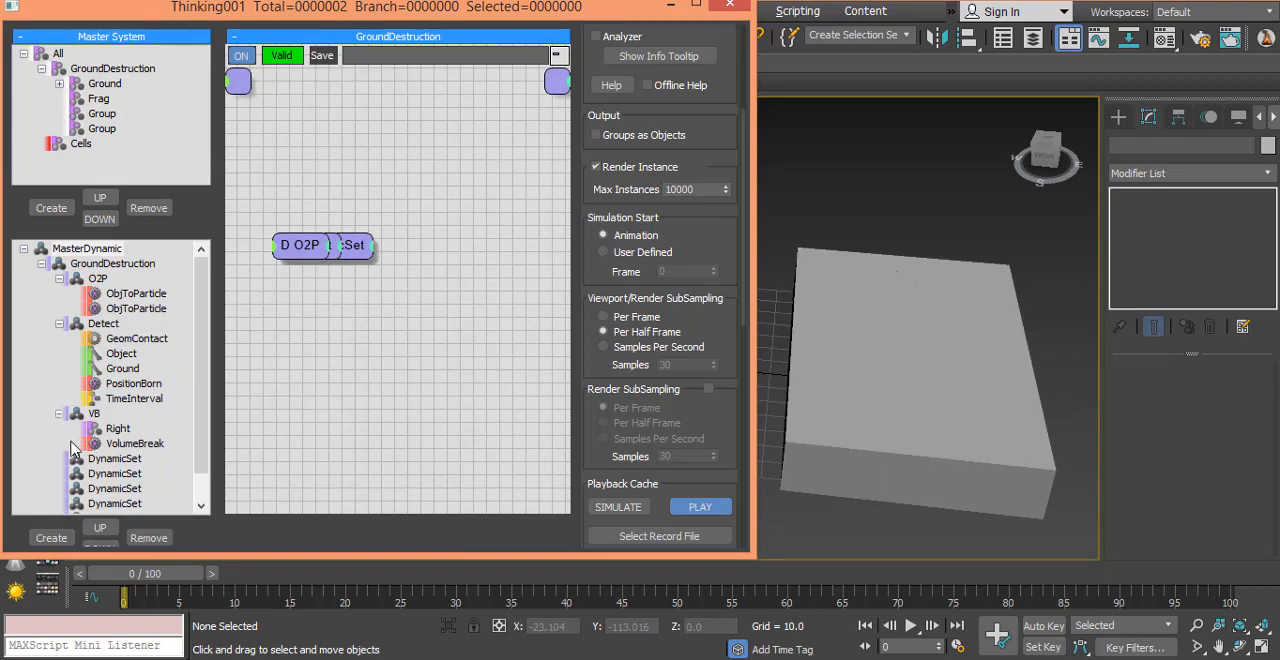
Step: Rename the first empty DynamicSet below VB as SC
left_click(116, 461)
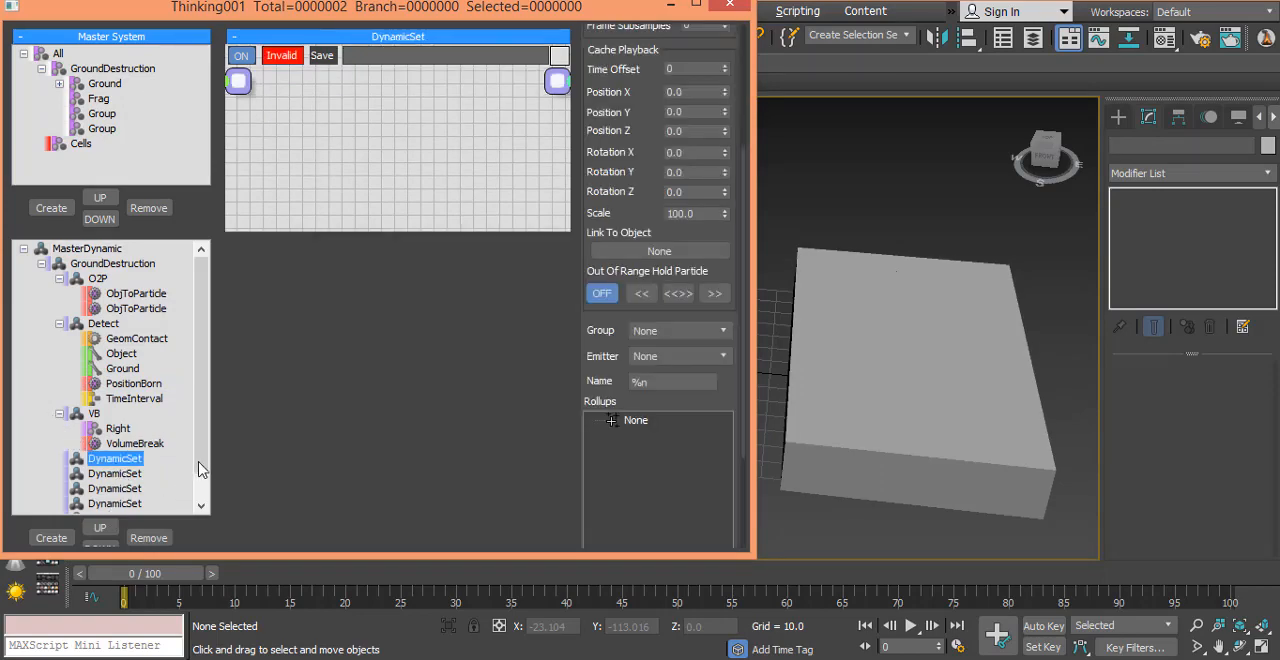
scroll(200, 469, "down", 1)
left_click(112, 430)
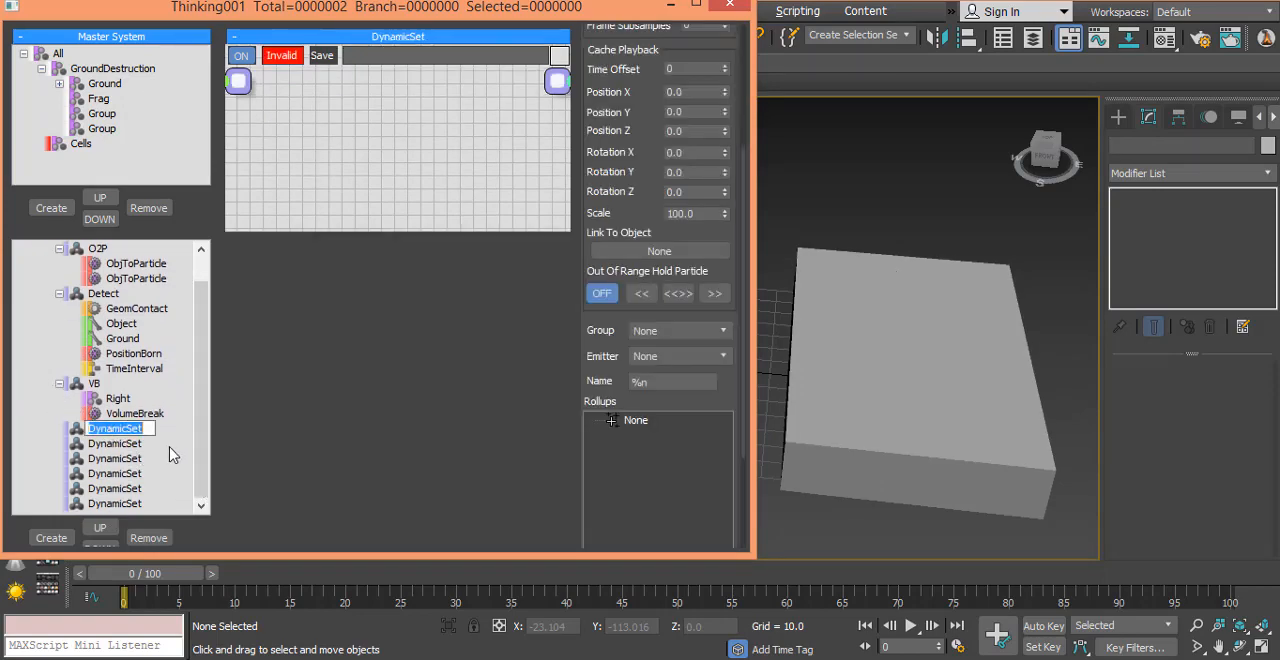
left_click(111, 487)
left_click(114, 474)
left_click(115, 429)
type("SC")
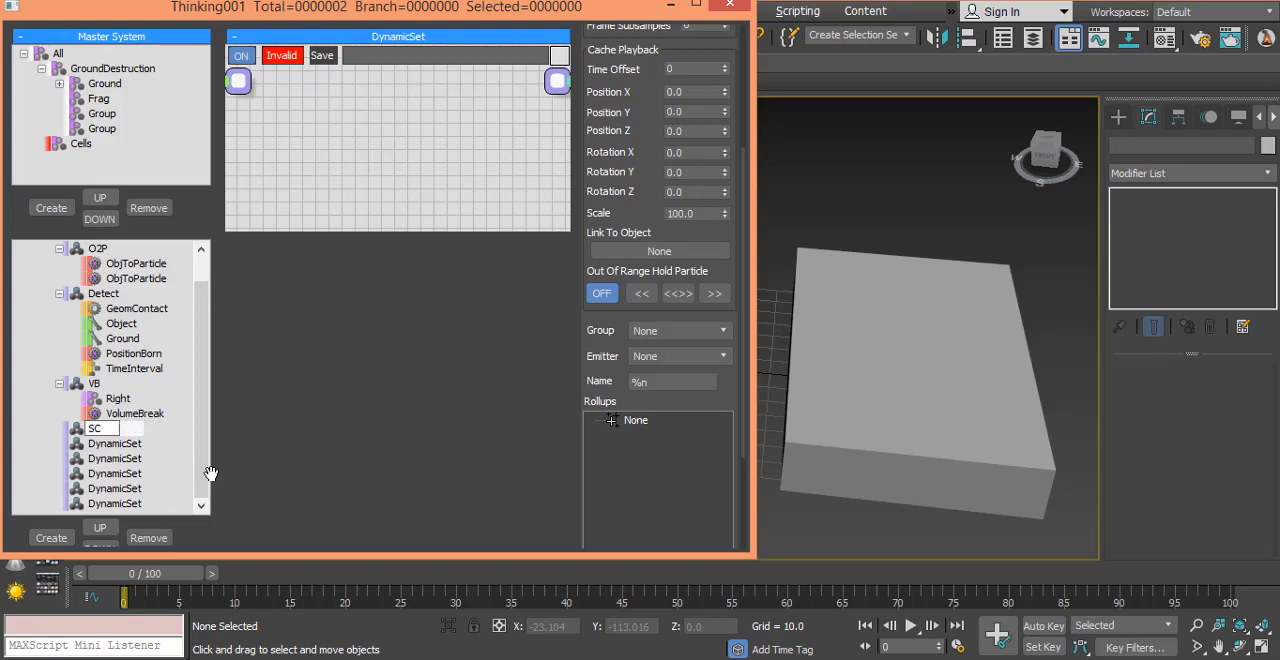
key("Return")
Step: Add a ShapeCollision SC operator to the SC dynamic set and place it mid-canvas
left_click_drag(374, 229, 403, 531)
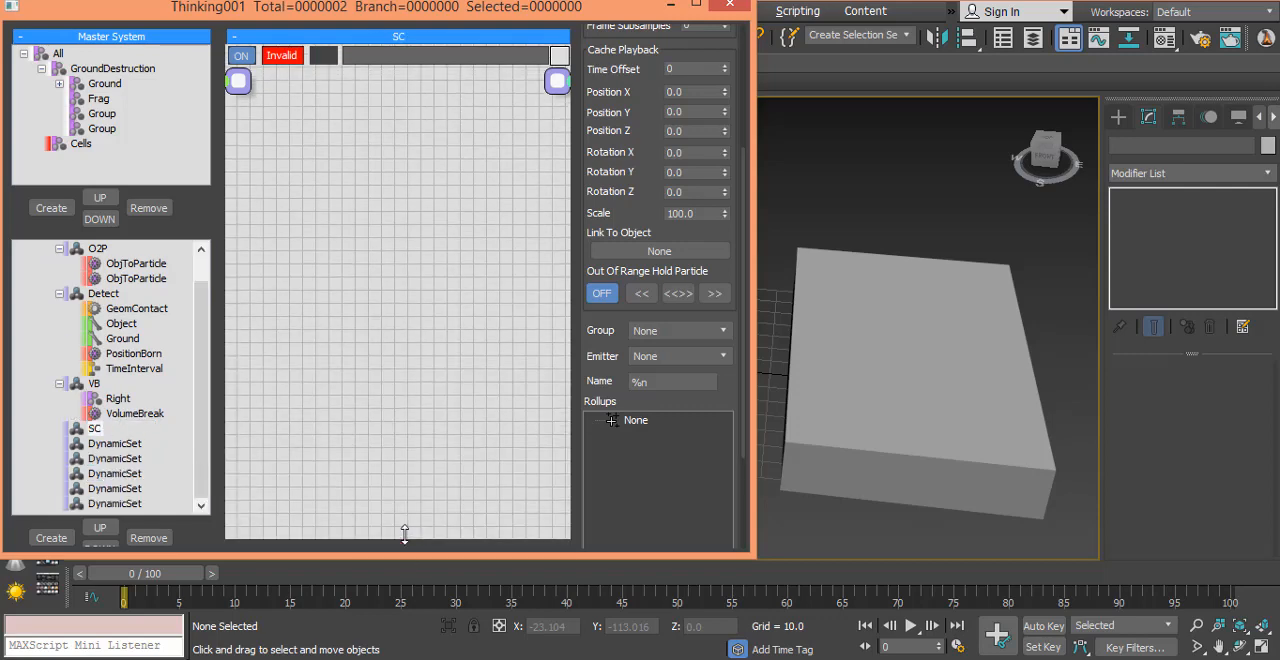
right_click(308, 276)
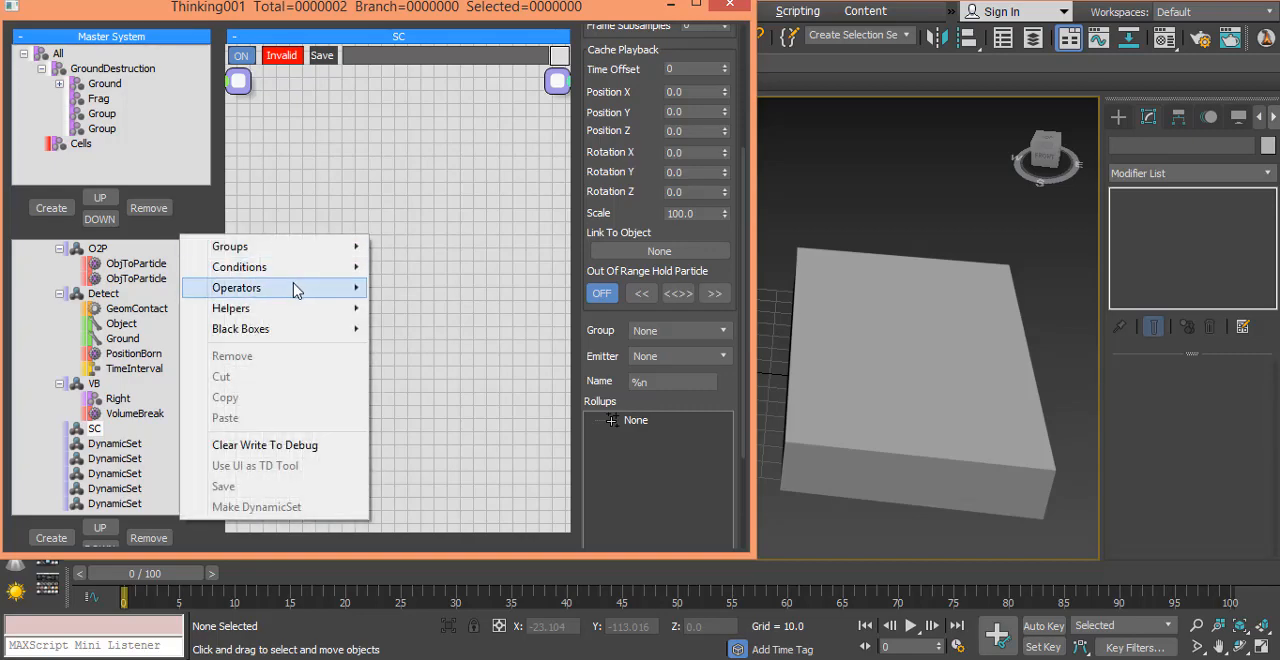
mouse_move(298, 288)
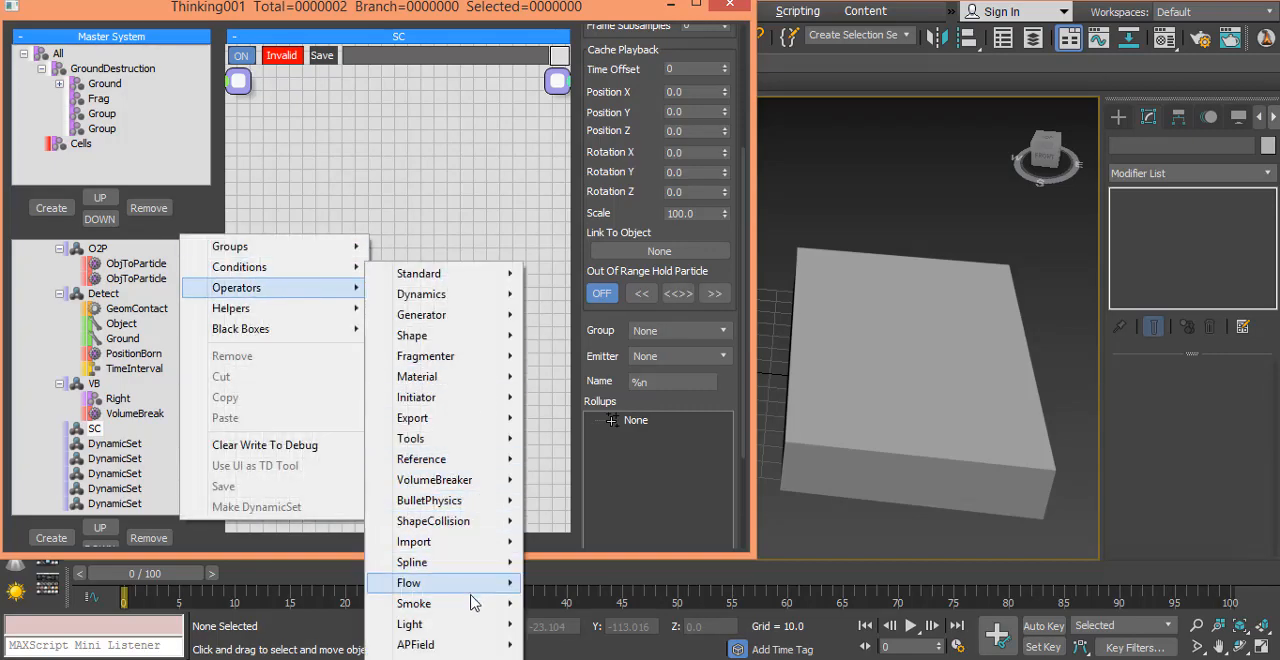
mouse_move(487, 524)
left_click(557, 521)
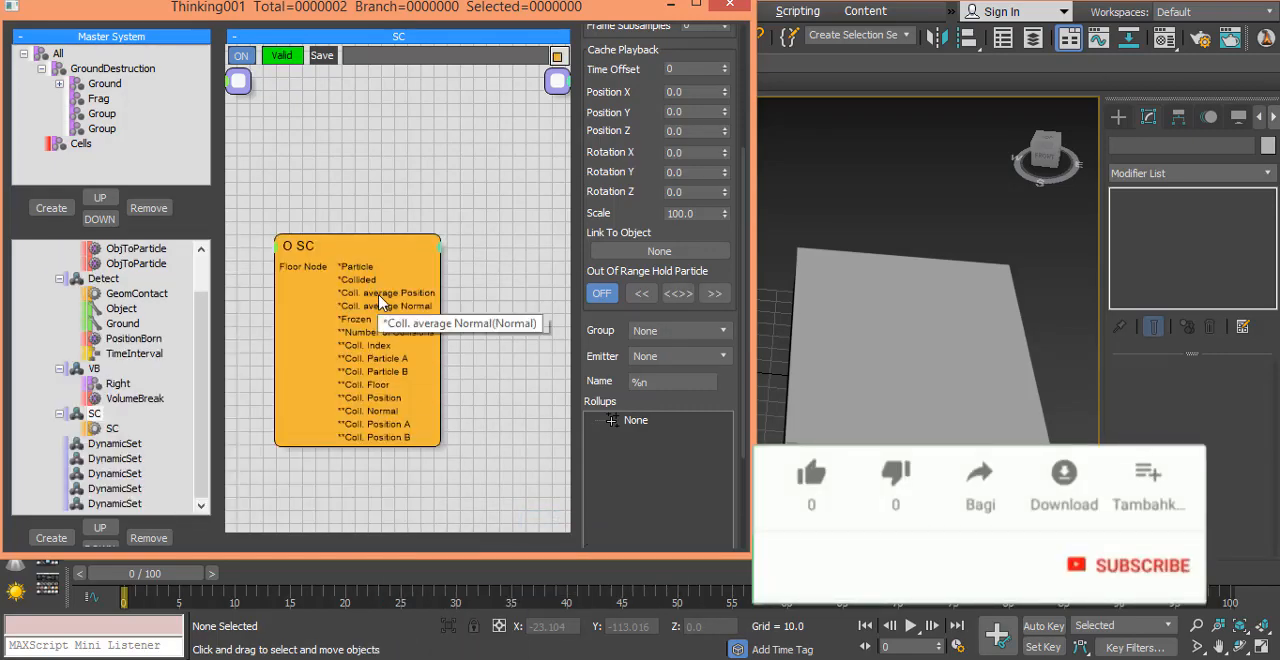
left_click_drag(372, 260, 431, 303)
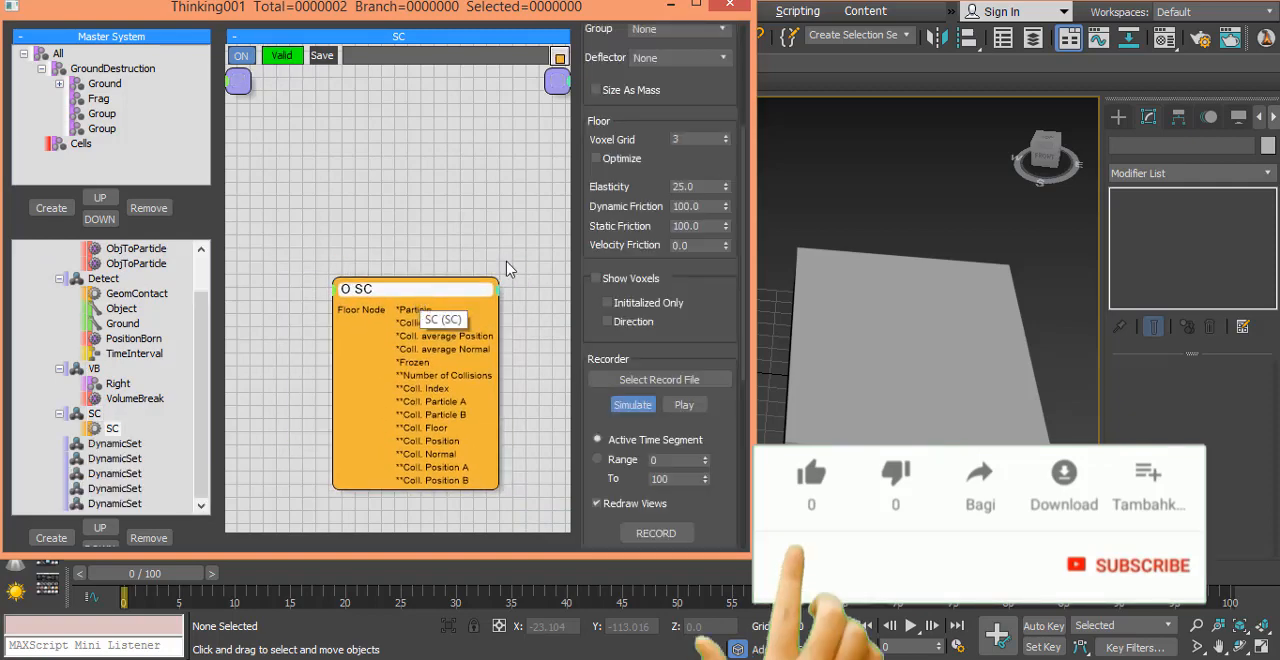
Step: Set the particle group of the SC operator to GroundDestruction
left_click_drag(703, 89, 720, 345)
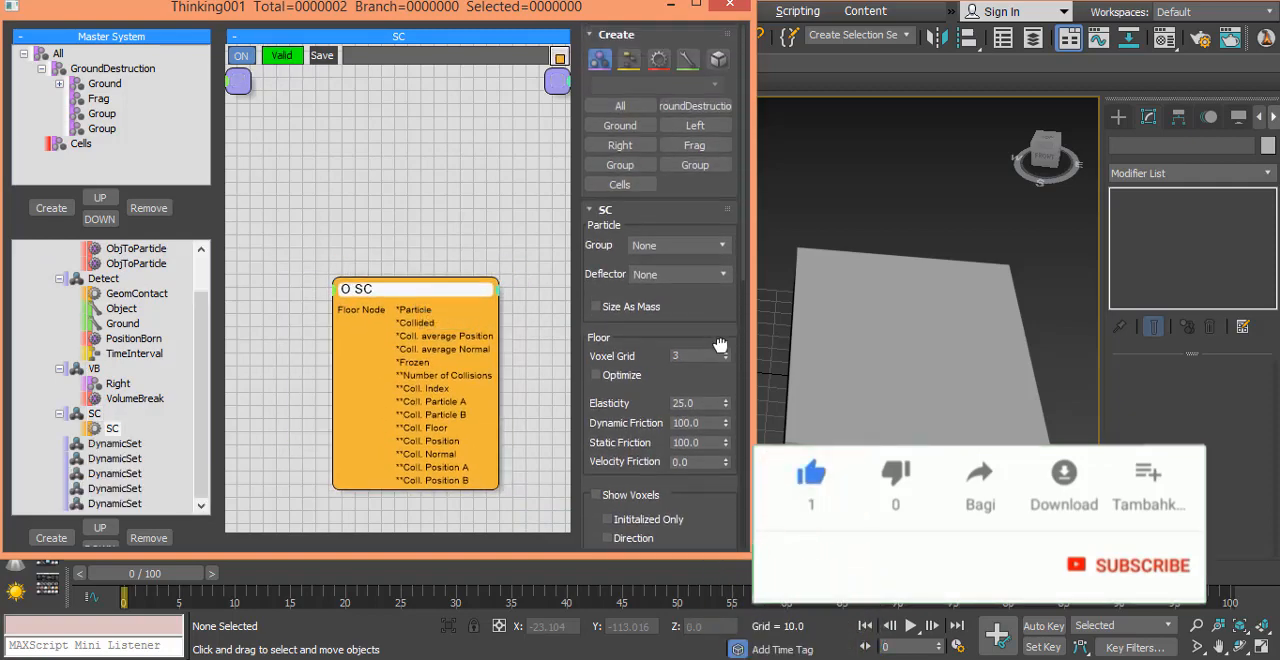
left_click(672, 250)
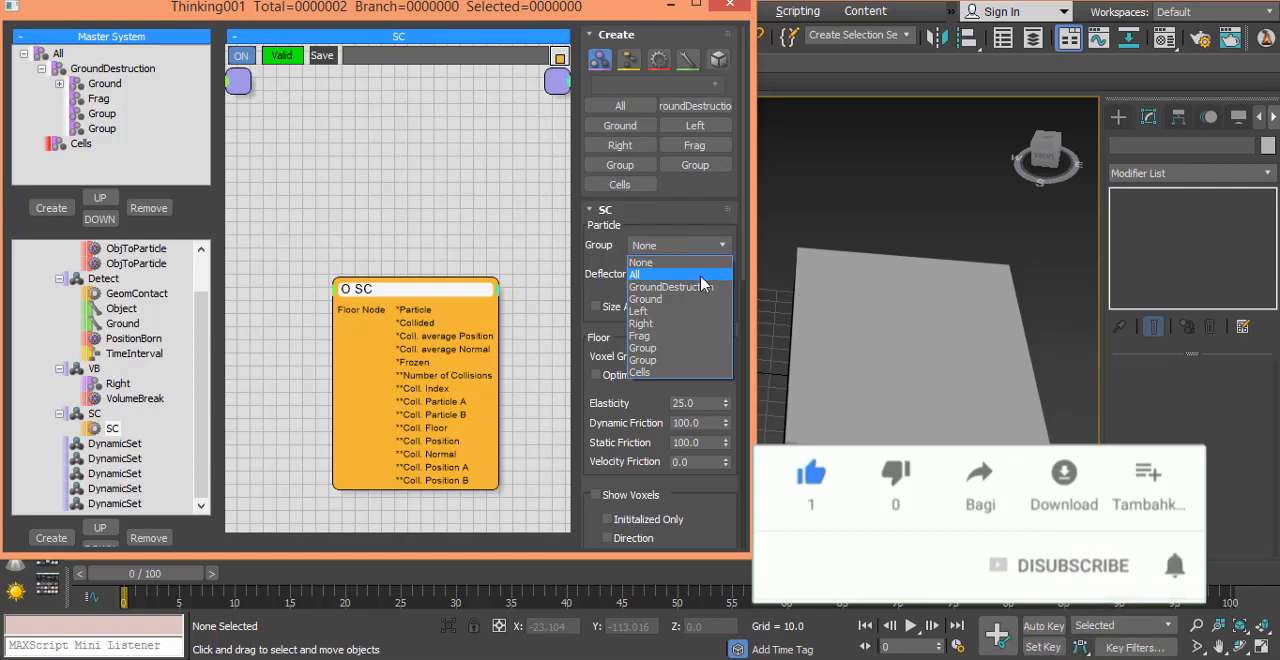
left_click(708, 291)
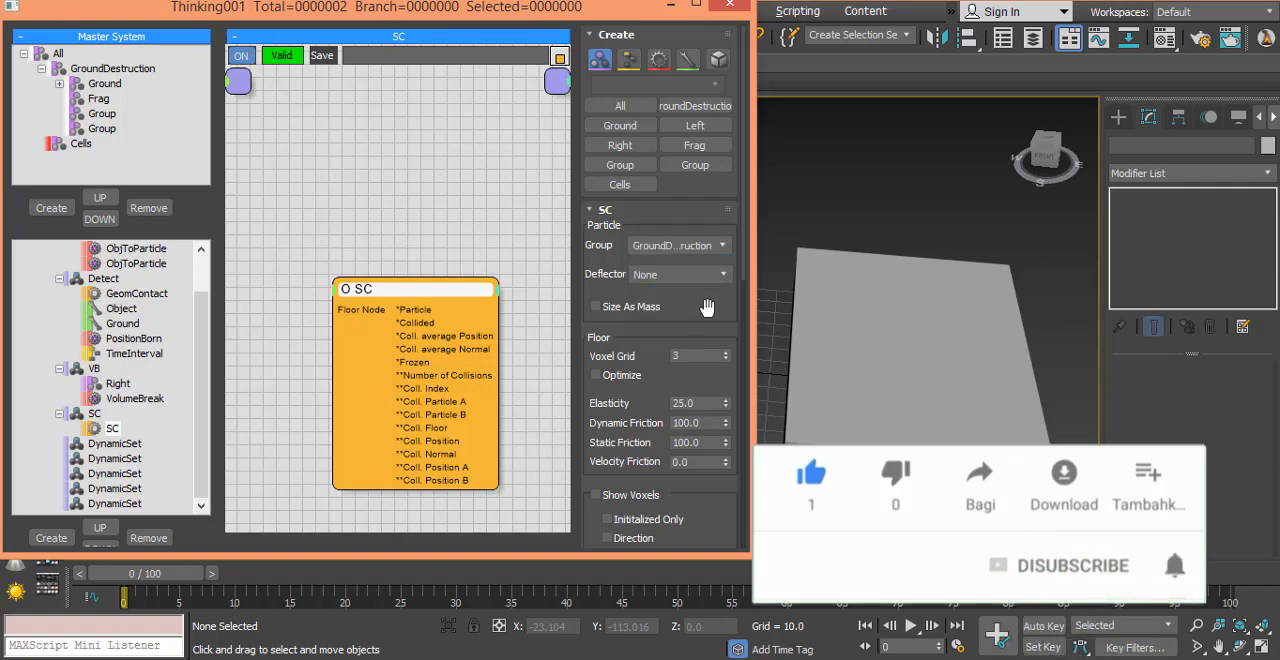
left_click_drag(711, 336, 693, 323)
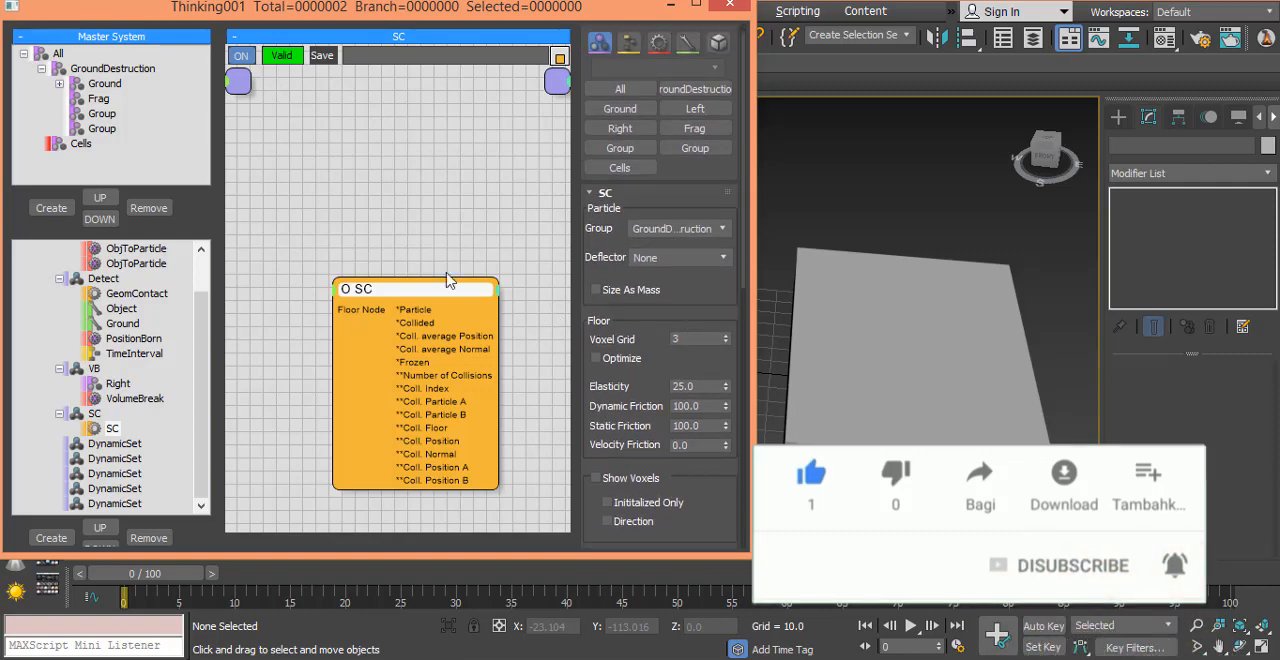
left_click_drag(418, 296, 396, 294)
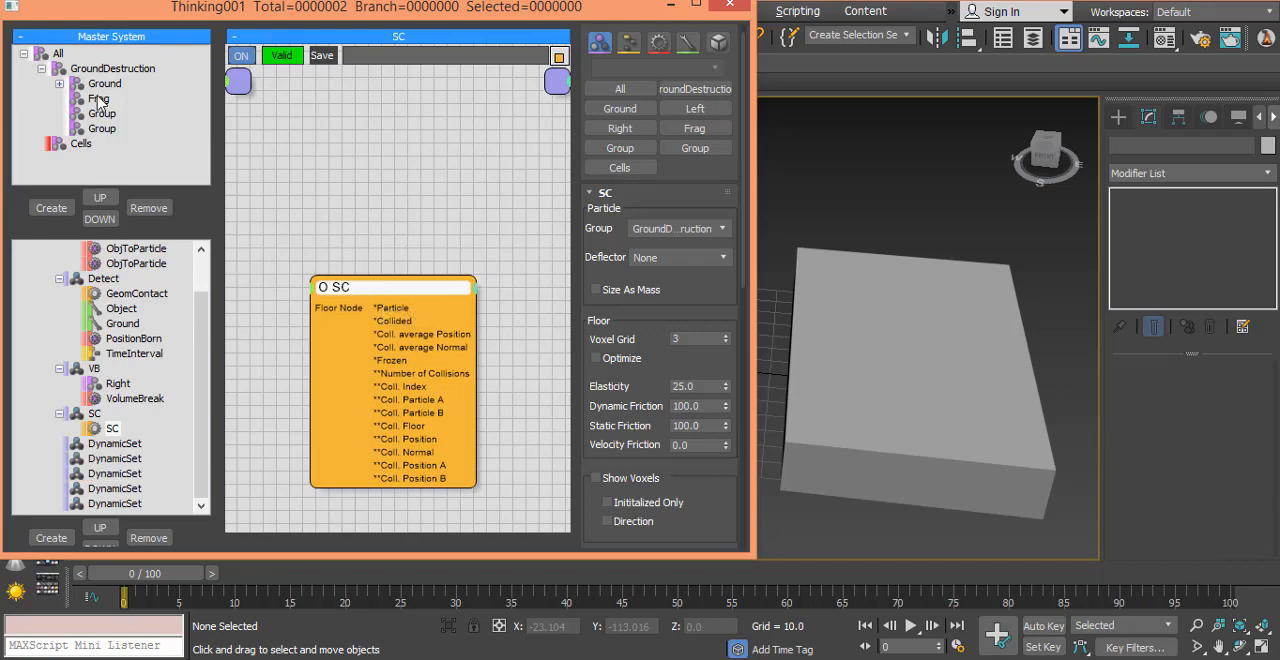
Step: Set the Left and Right subgroups of Ground to Neutron in their Shape Collision Dynamics
left_click(58, 85)
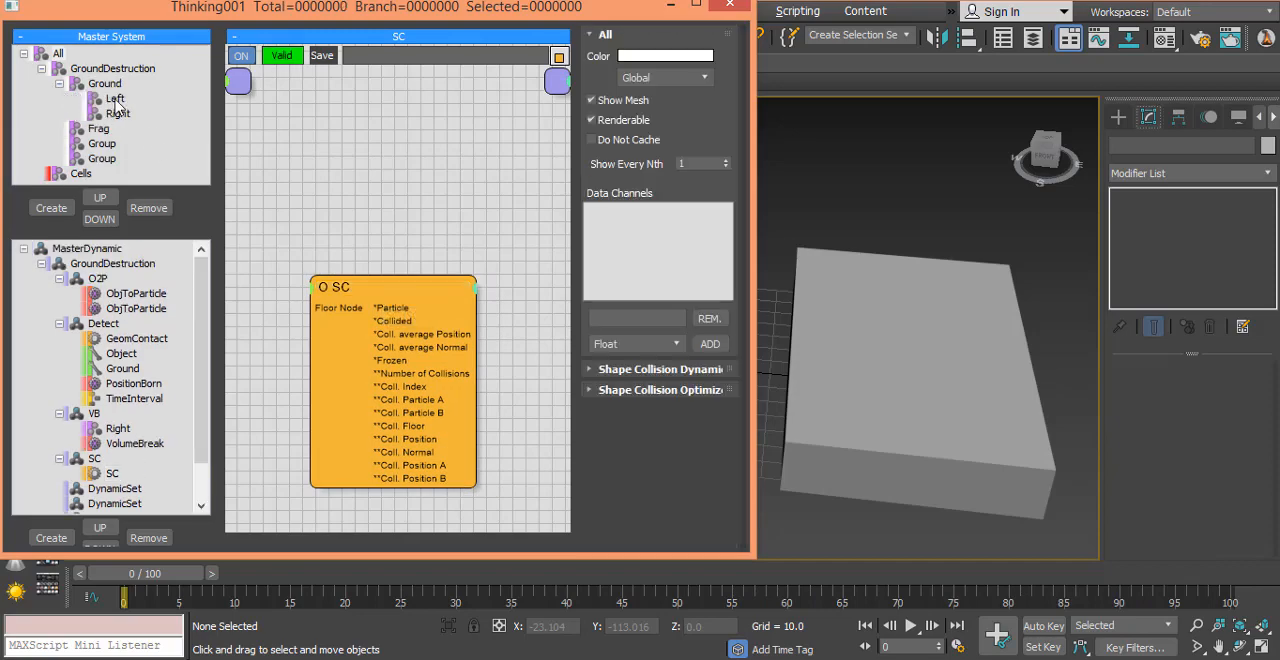
left_click(115, 100)
left_click(651, 372)
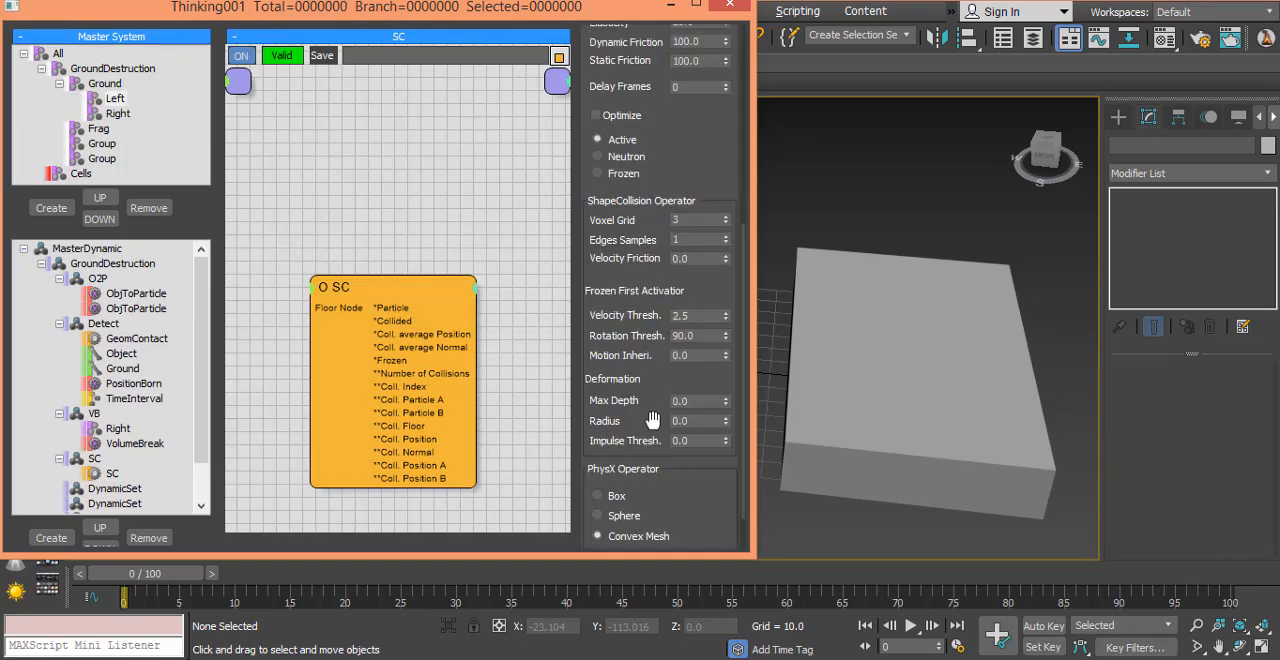
scroll(623, 214, "up", 3)
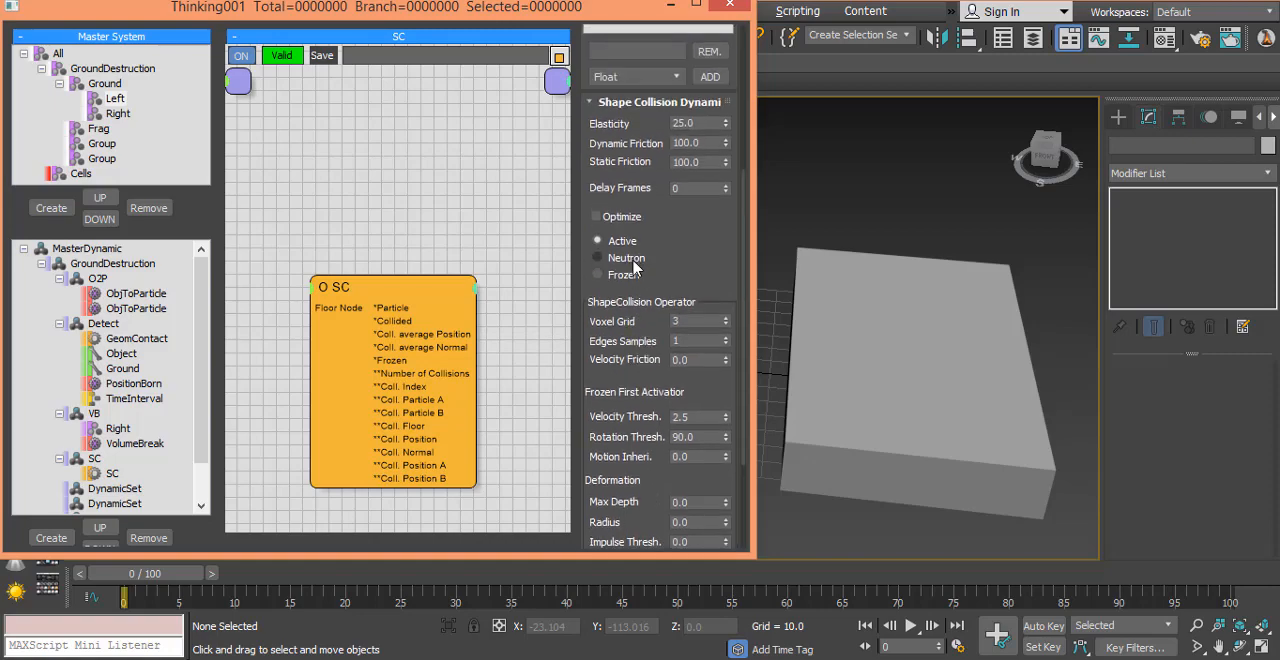
left_click(634, 261)
left_click(118, 114)
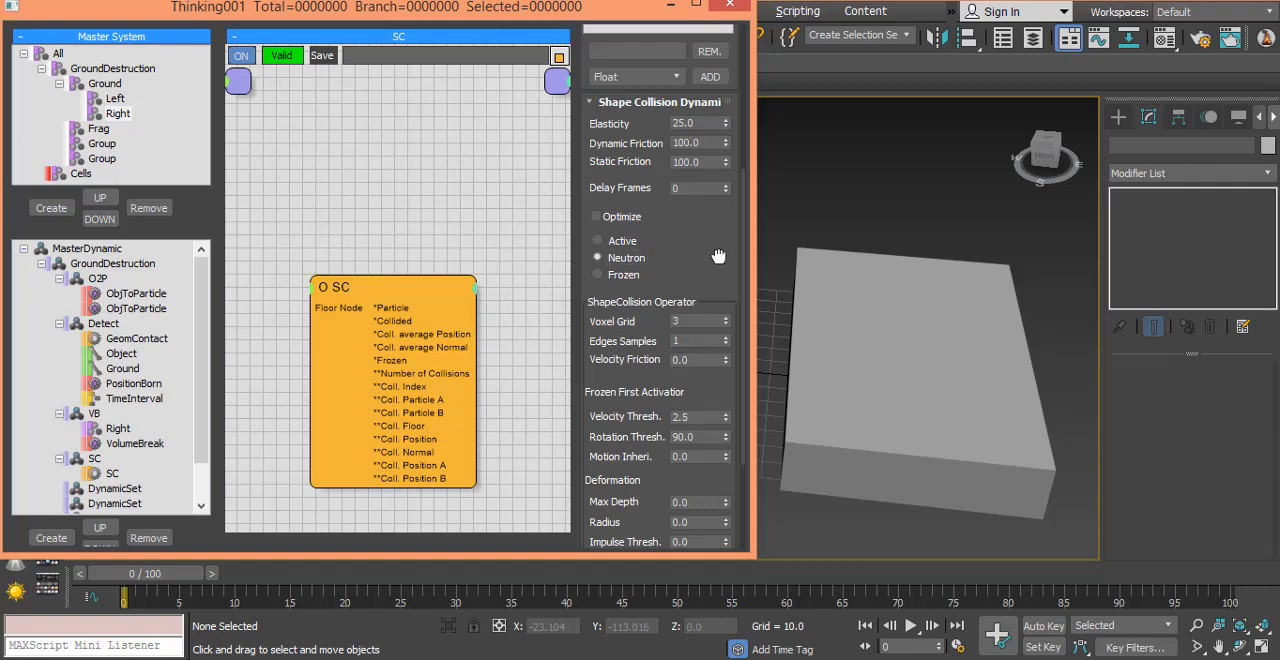
scroll(712, 284, "up", 1)
Step: Set the Frag group's shape collision Elasticity to 85, Dynamic Friction to 25 and Static Friction to 25
left_click(100, 131)
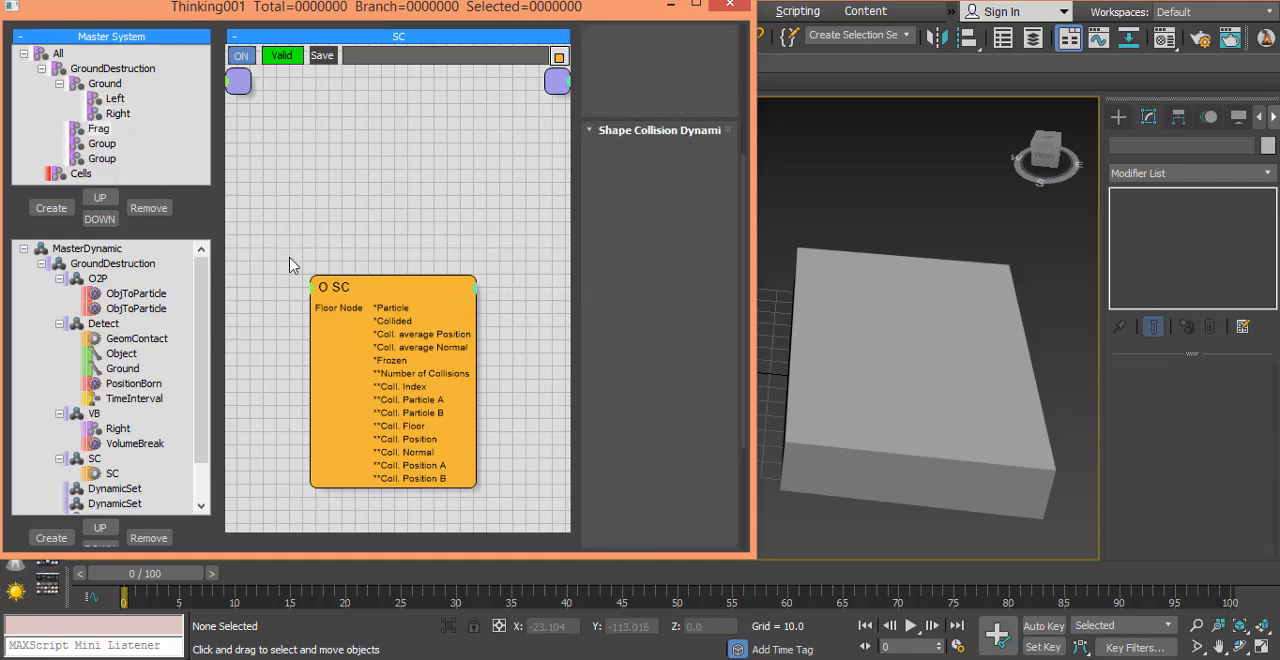
left_click_drag(701, 306, 697, 376)
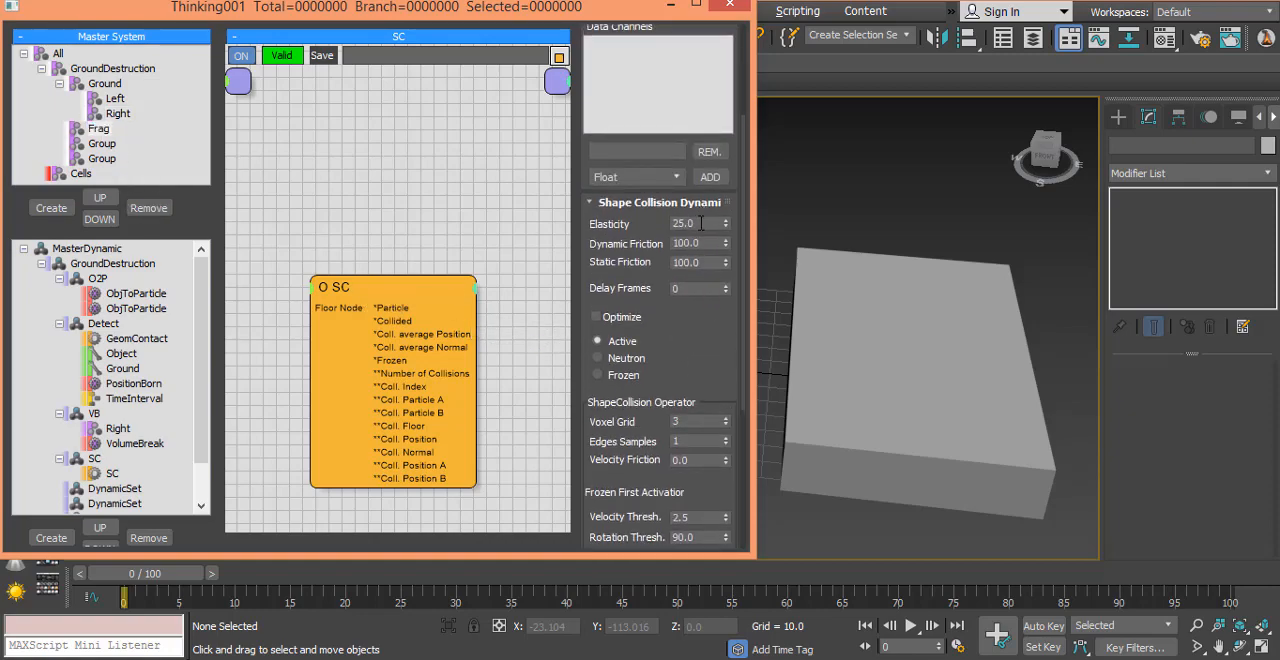
left_click_drag(701, 223, 591, 230)
type("85")
key("Return")
left_click(709, 243)
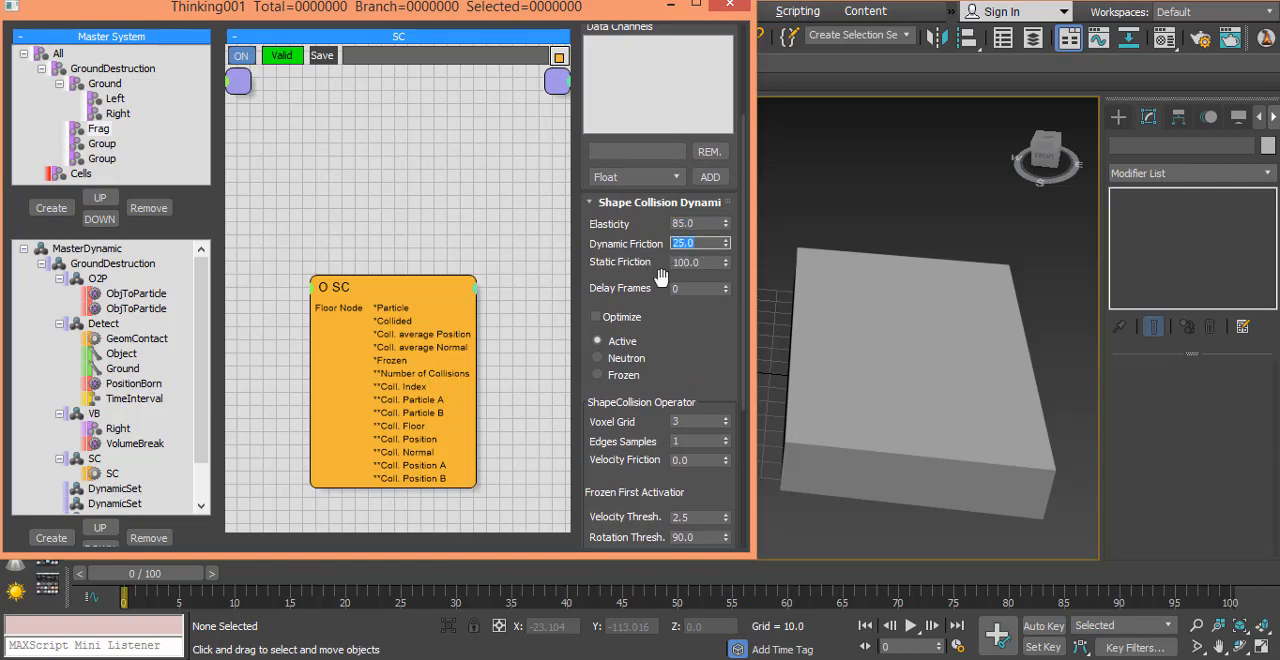
left_click(701, 264)
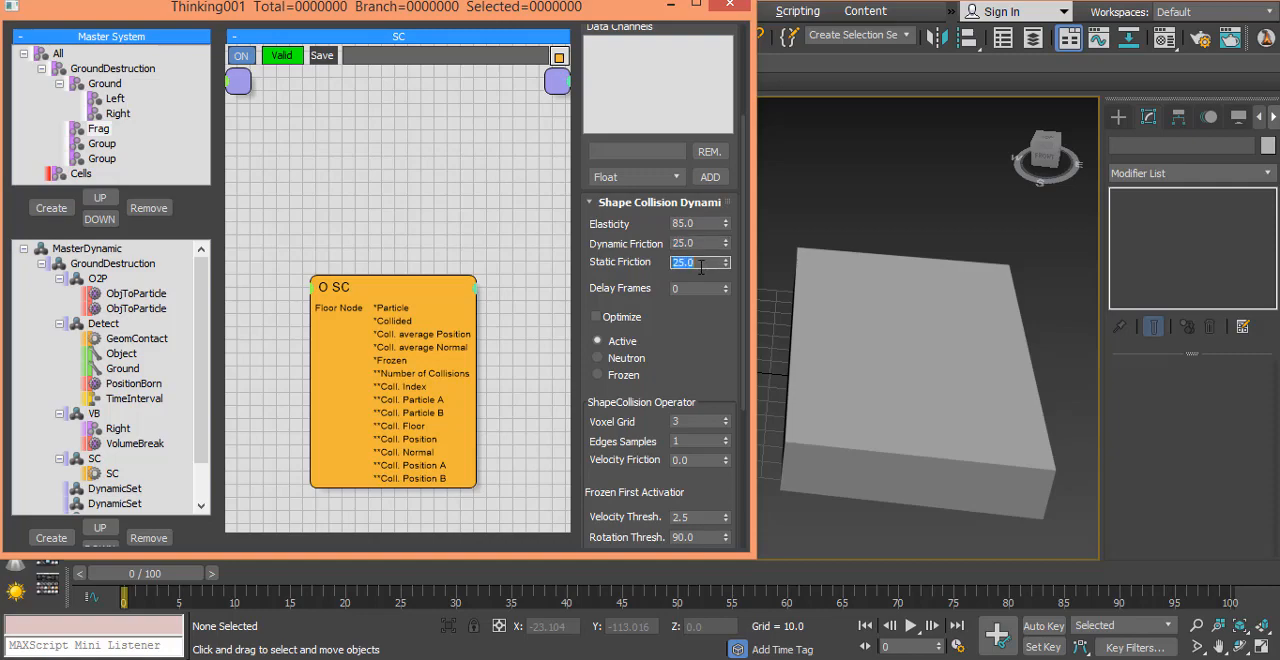
left_click_drag(720, 342, 709, 276)
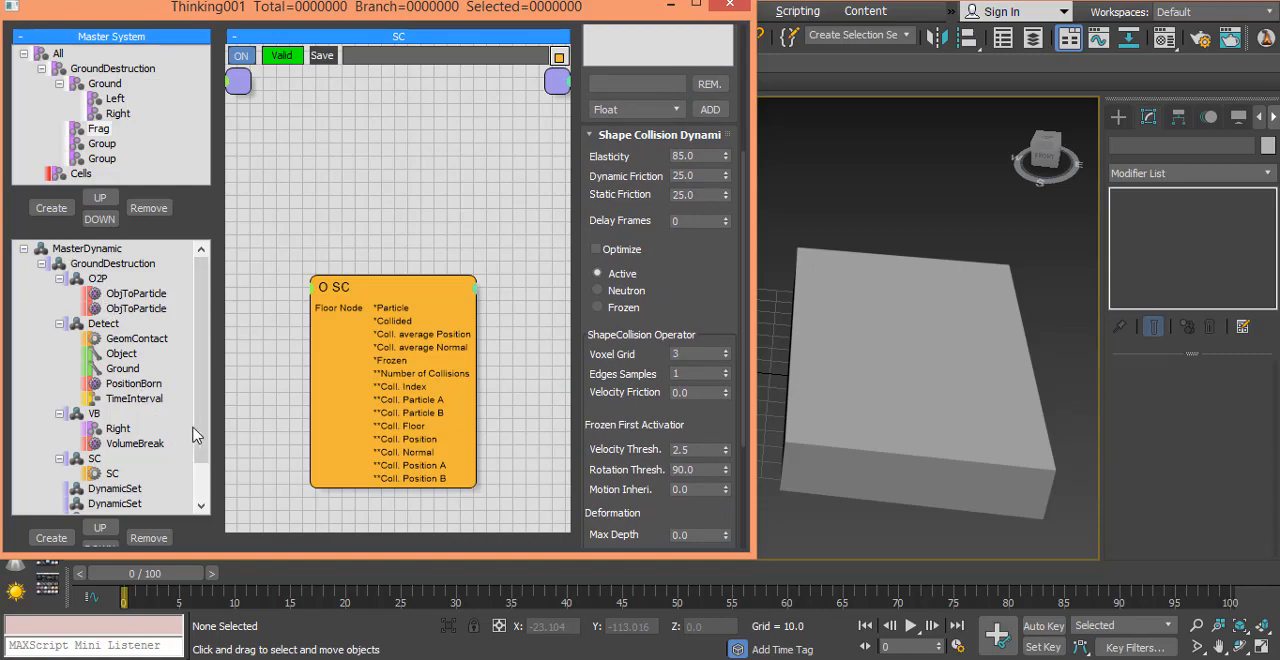
Step: Move the empty DynamicSet directly below SC up so it sits between VB and SC
scroll(195, 440, "down", 1)
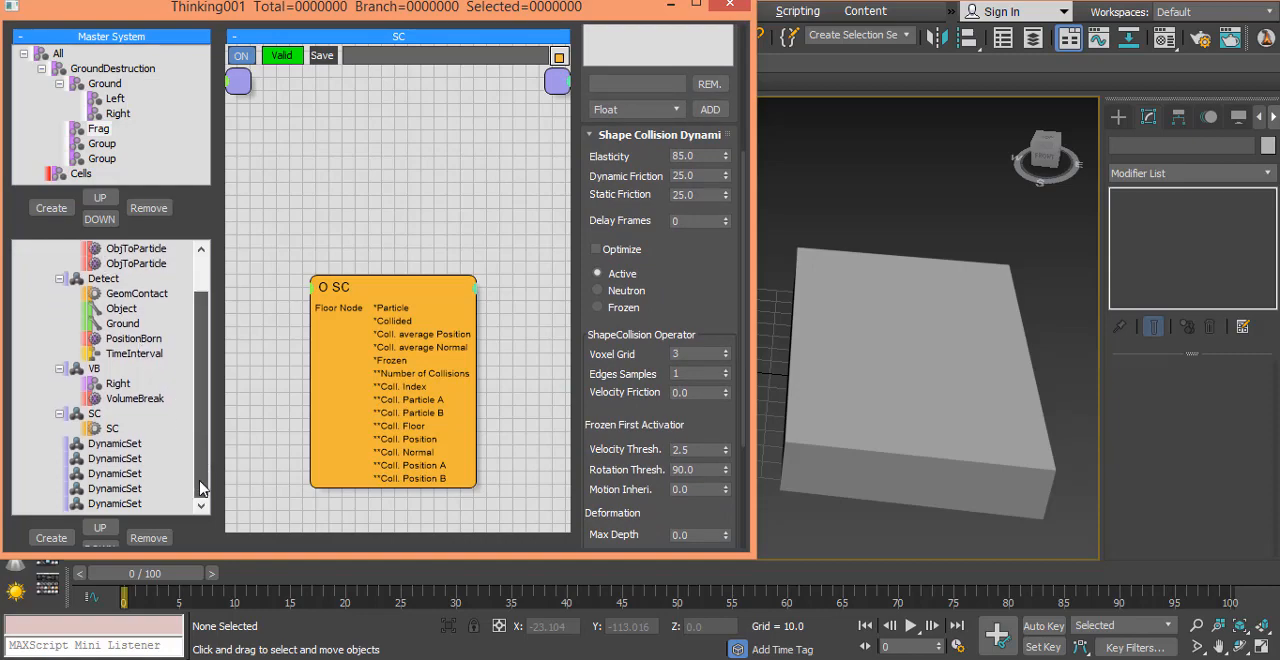
left_click_drag(86, 452, 125, 347)
left_click_drag(121, 440, 112, 470)
left_click(112, 444)
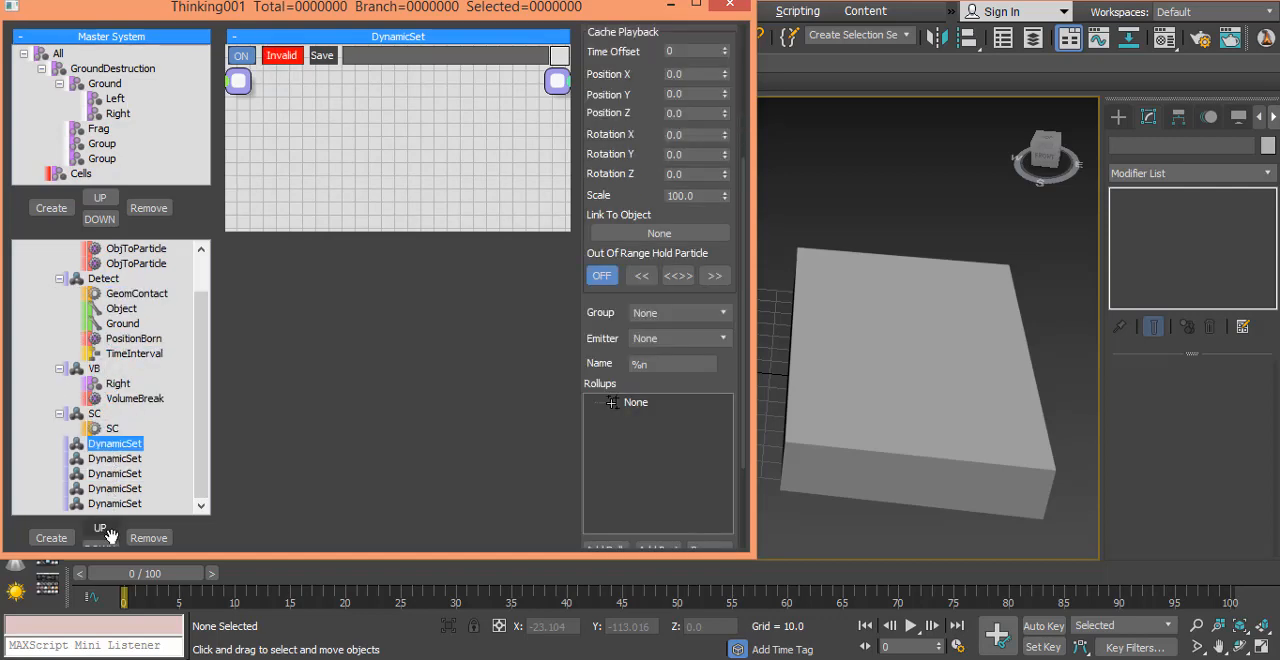
left_click(101, 530)
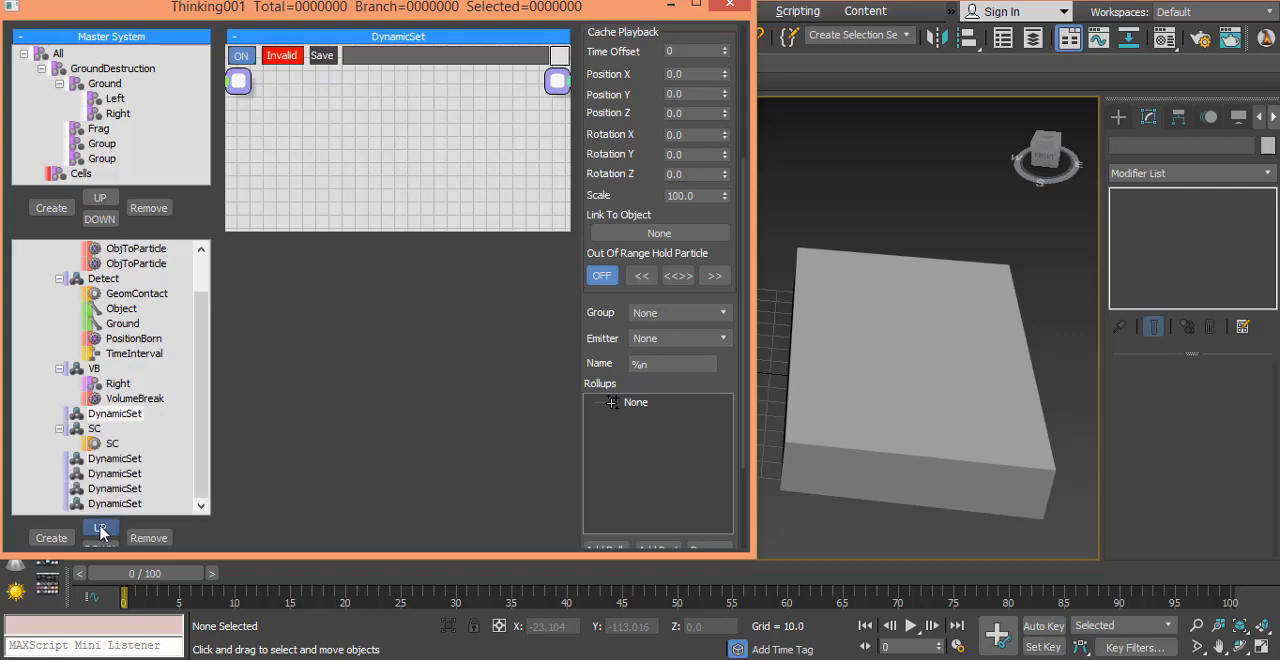
Step: Rename the empty DynamicSet between VB and SC as Force
left_click(121, 416)
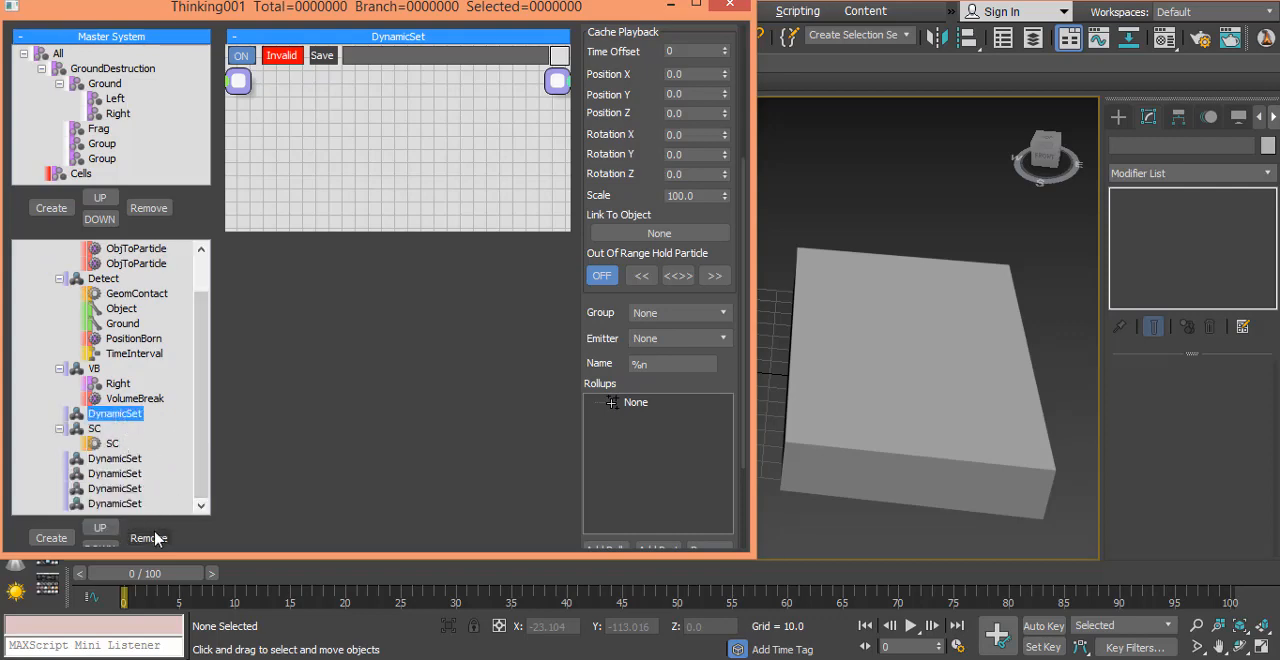
left_click(132, 416)
type("Force")
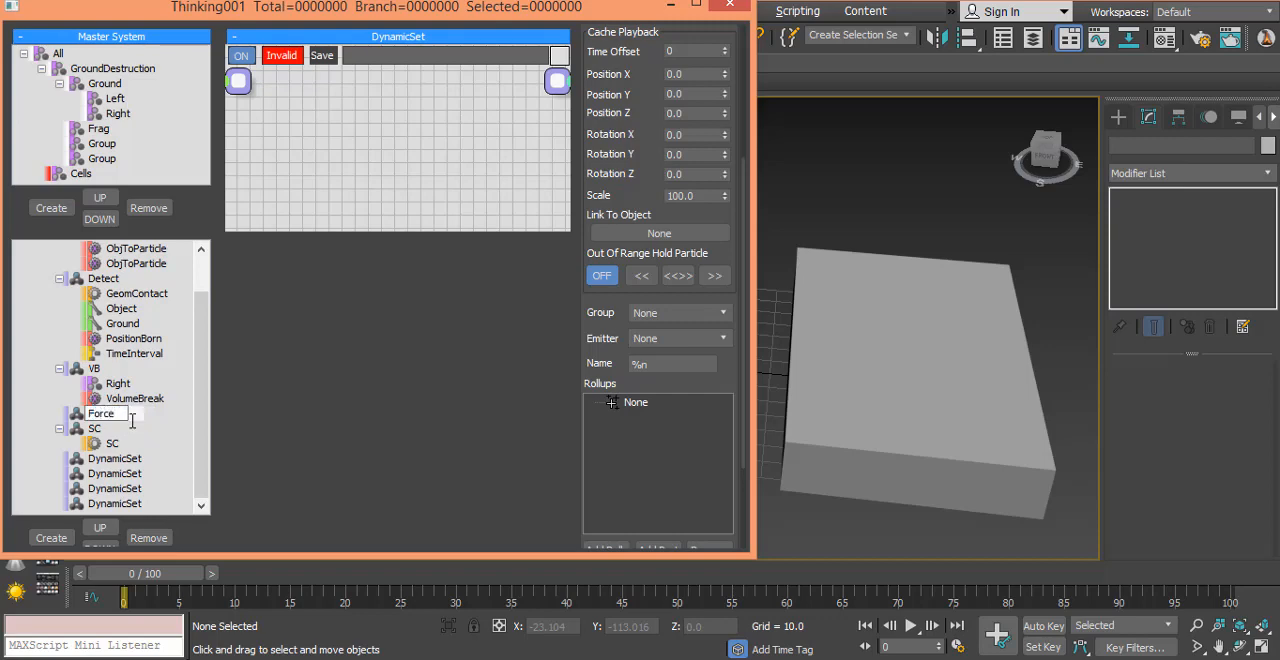
key("Return")
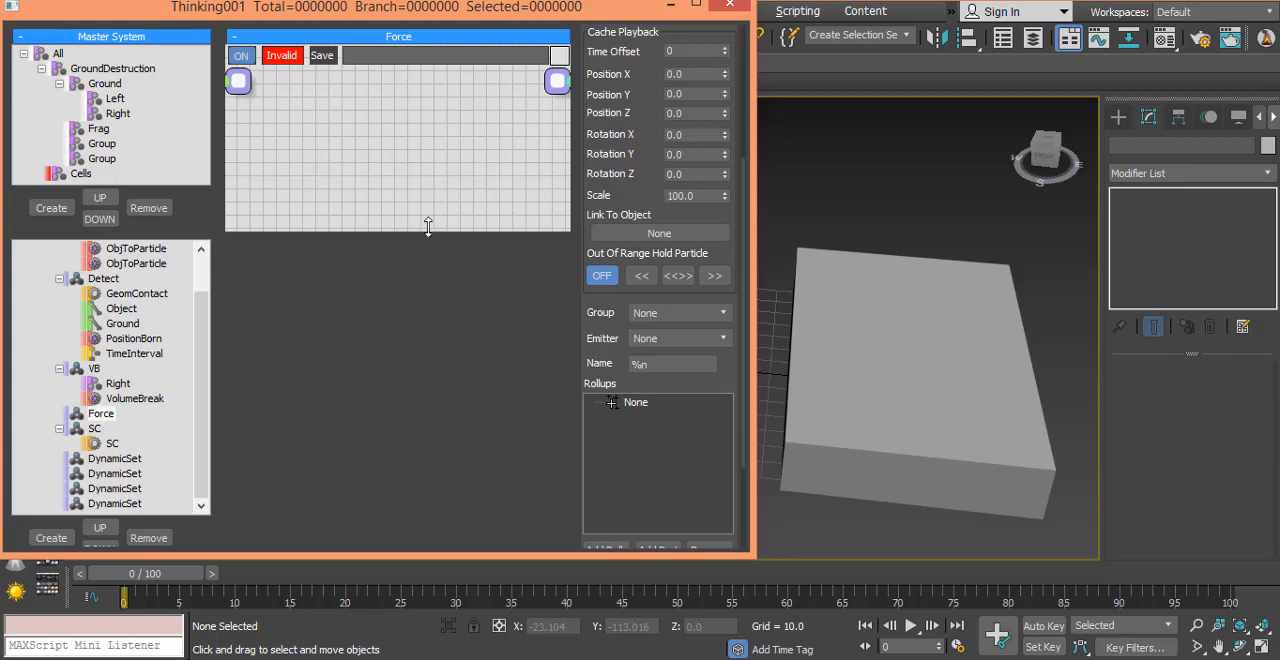
Step: Add the Frag group node to the Force dynamic set, with its node canvas enlarged
left_click_drag(428, 227, 413, 518)
right_click(331, 290)
mouse_move(349, 300)
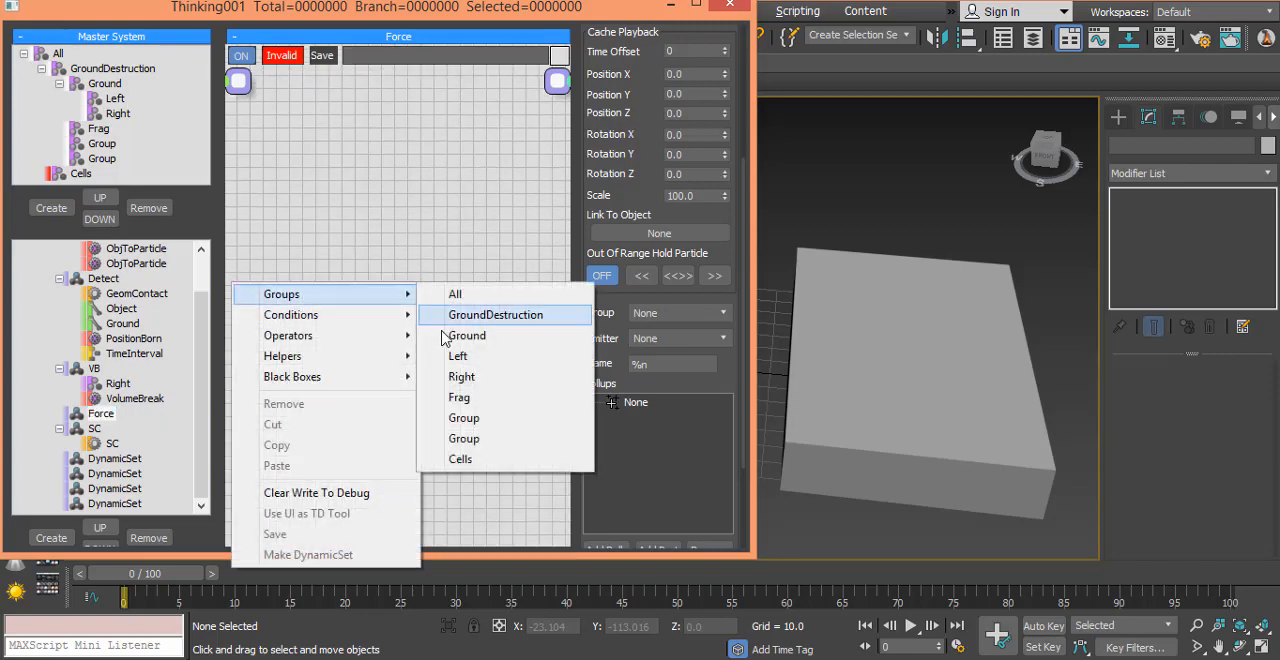
left_click(495, 400)
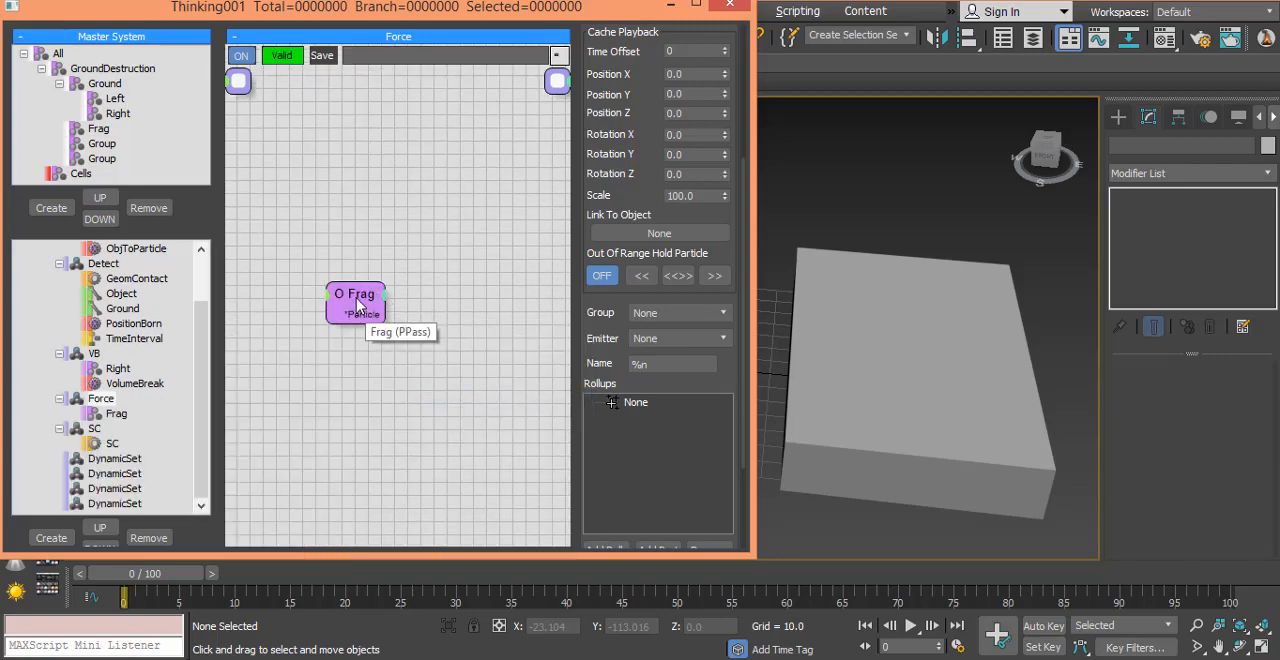
left_click_drag(357, 305, 297, 250)
Step: Add a Force operator to the Force set and connect Frag's Particle output to its Particle input
right_click(284, 236)
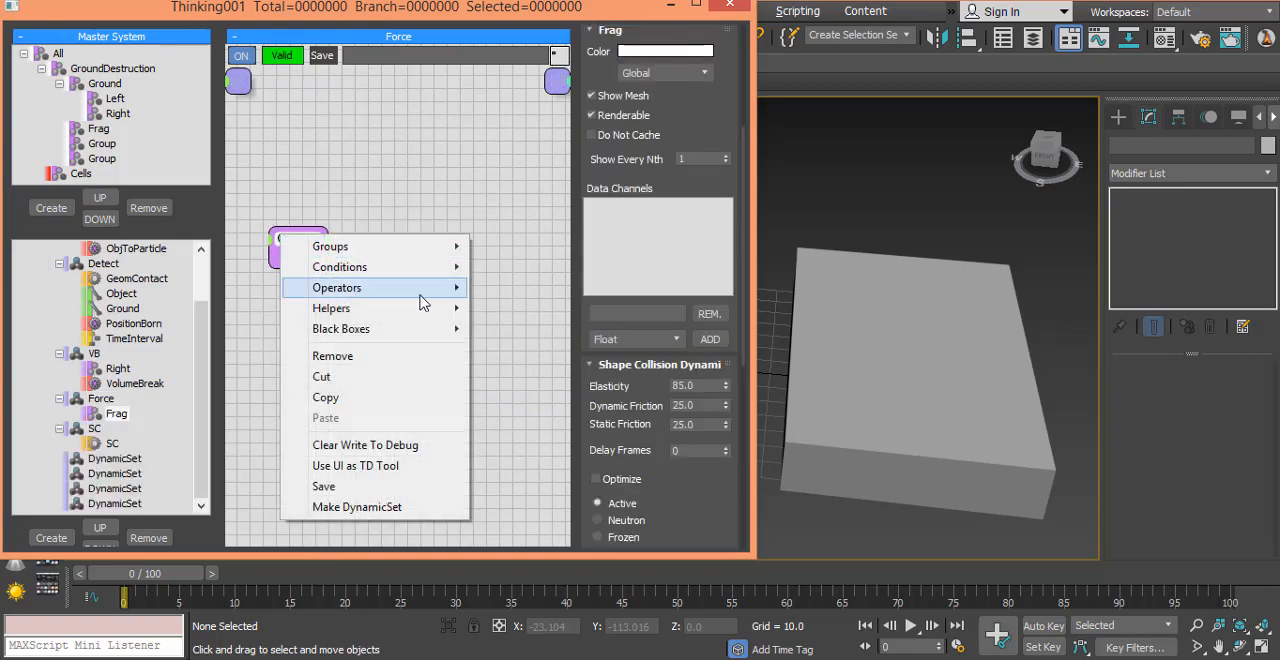
mouse_move(421, 300)
mouse_move(532, 284)
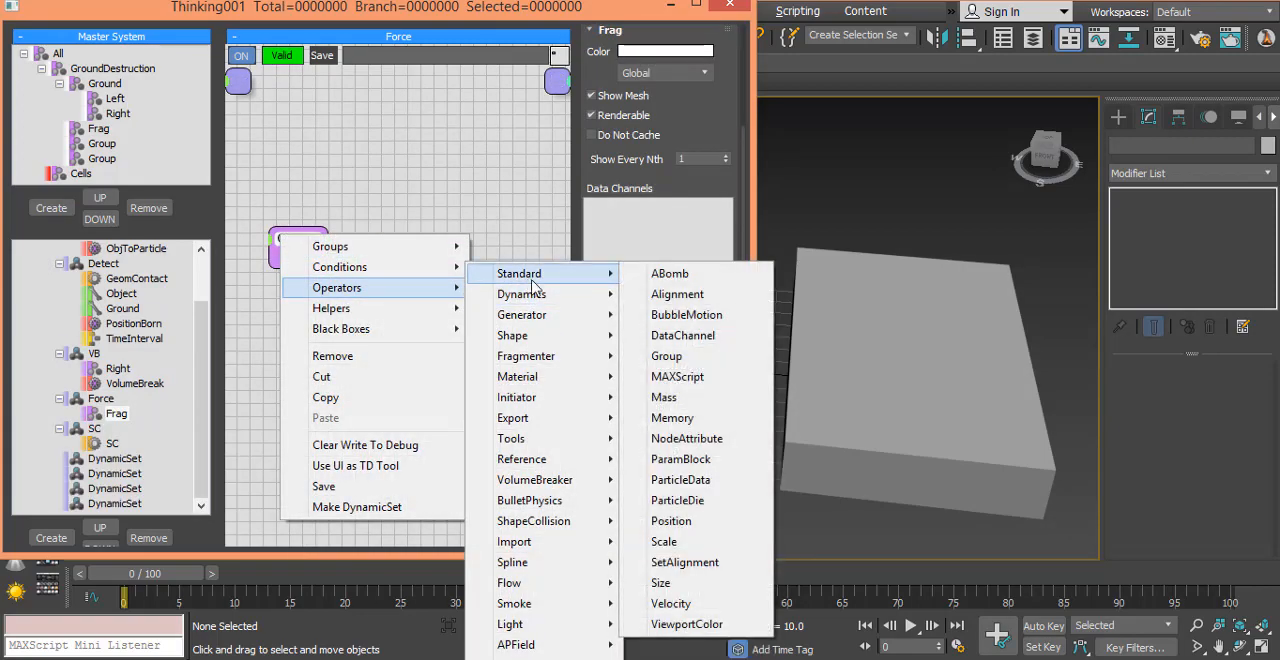
left_click(407, 259)
key("Tab")
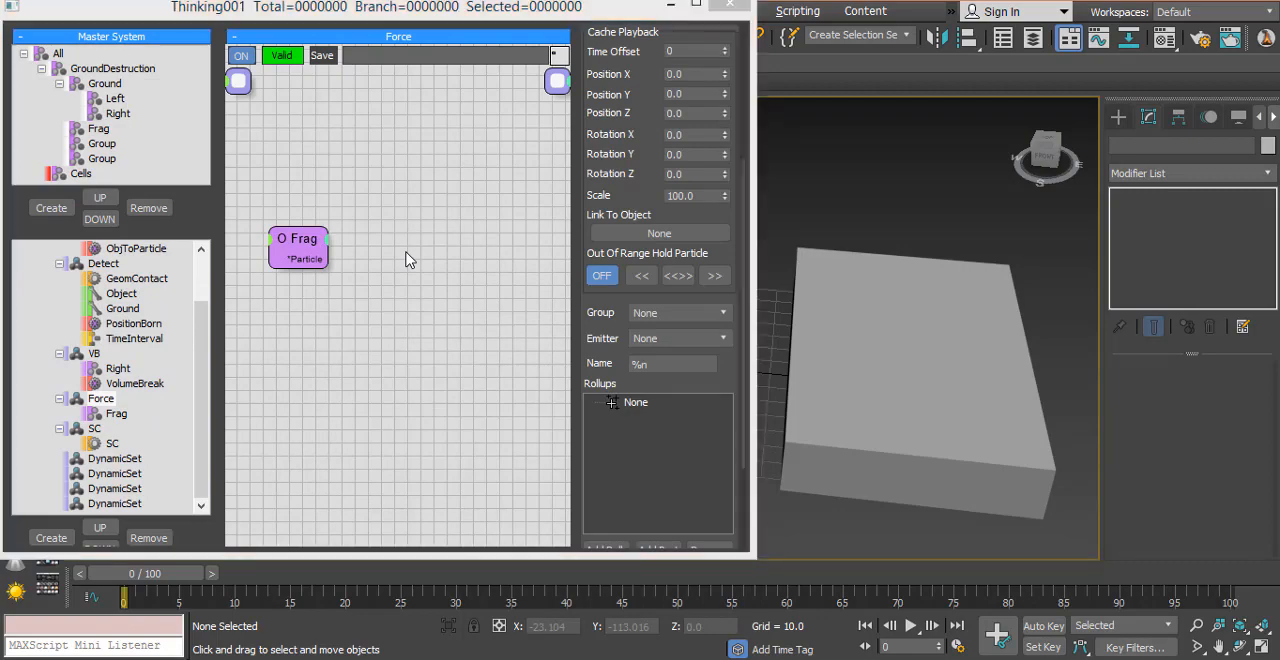
type("for")
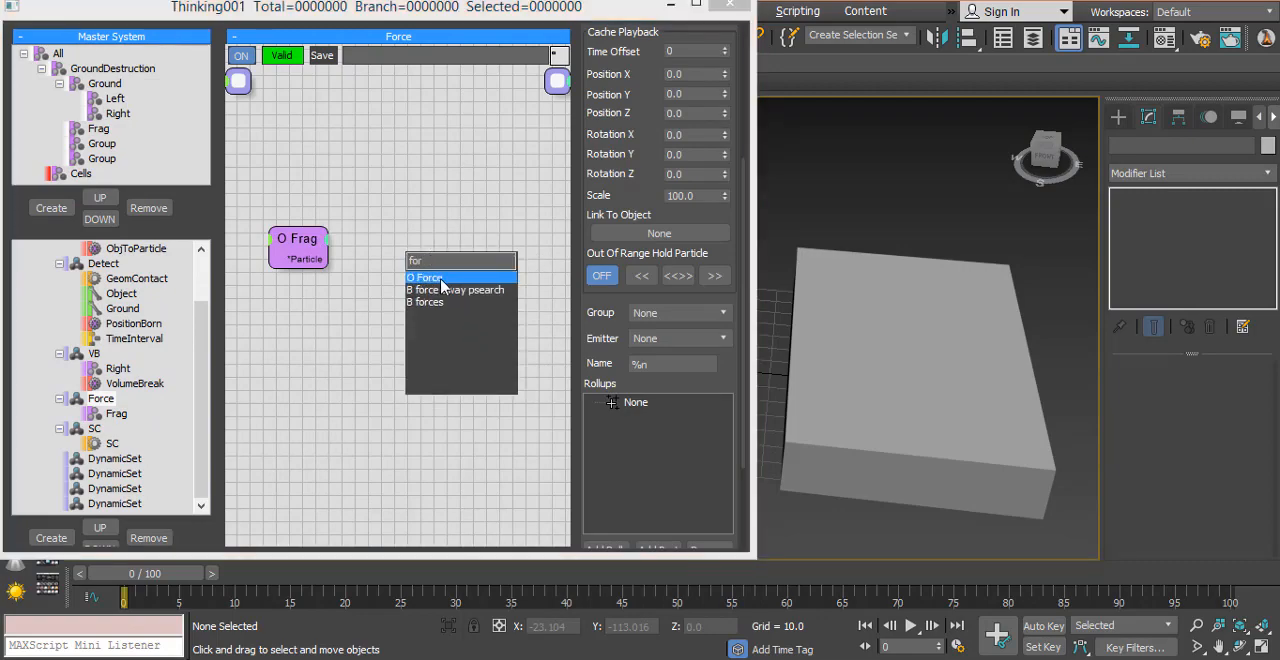
left_click(441, 280)
left_click_drag(435, 263, 503, 220)
left_click_drag(290, 258, 475, 249)
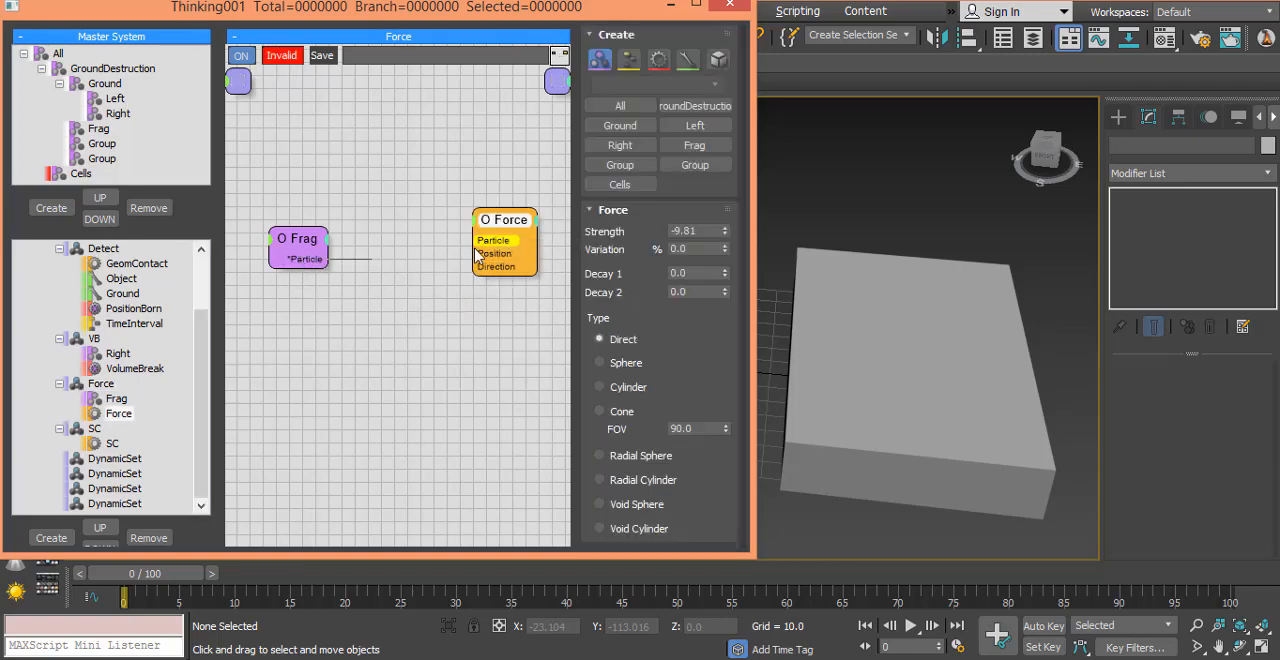
Step: Feed the Force operator's Direction from a new Point3 helper with a negative Z-Value, and set the Force Strength to 19
left_click(323, 331)
key("Tab")
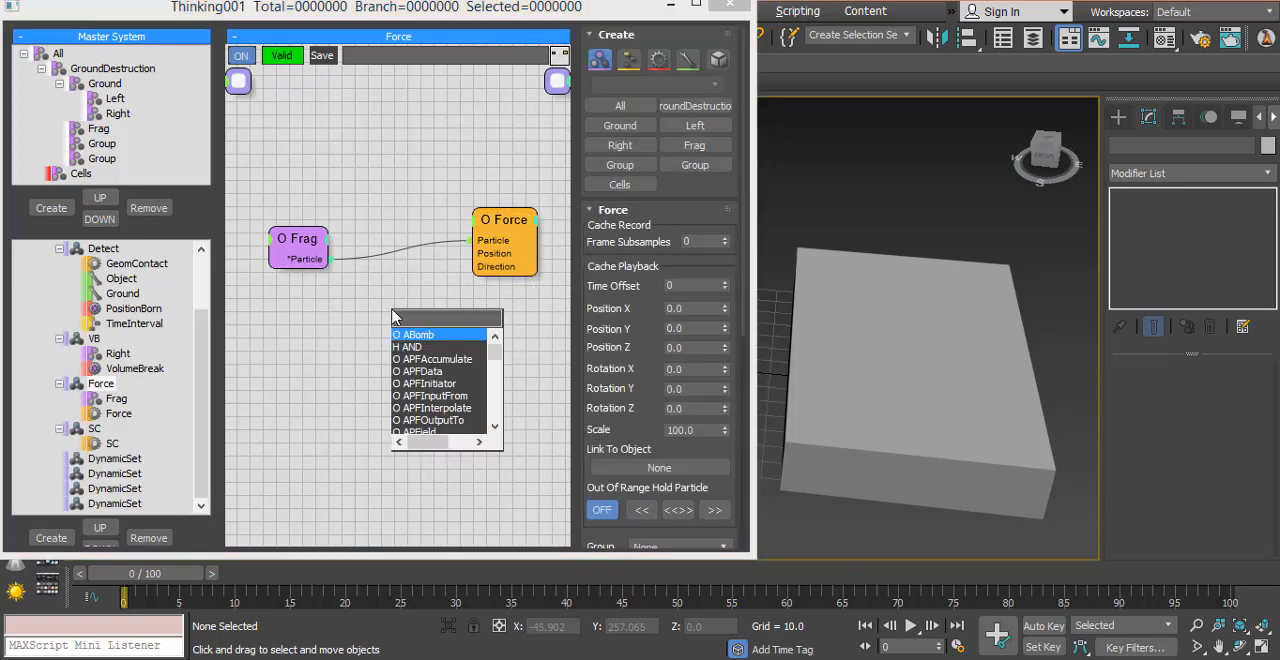
type("poi")
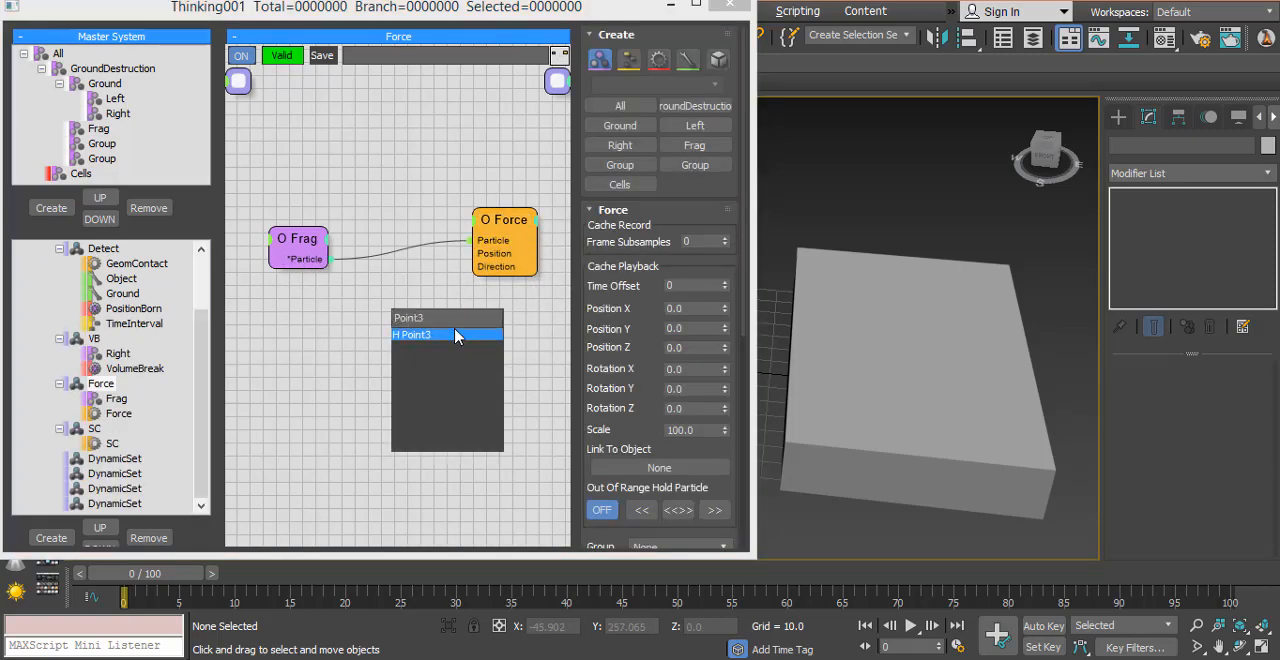
left_click(444, 334)
left_click_drag(444, 334, 500, 276)
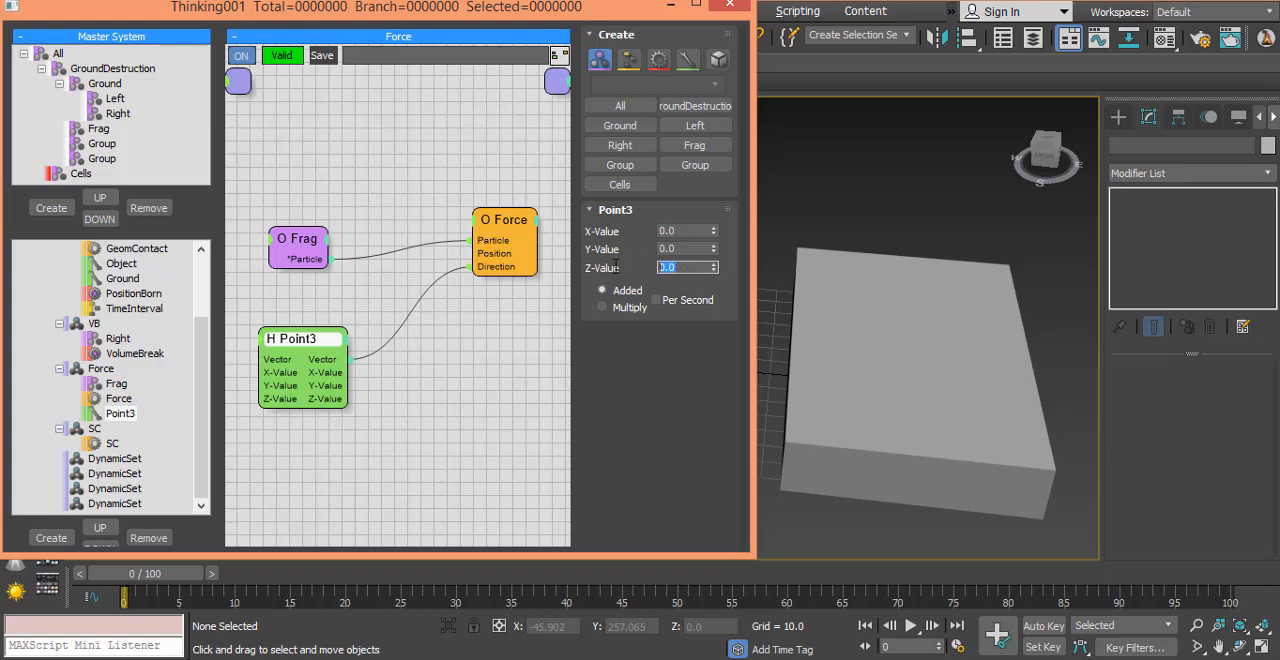
left_click(507, 240)
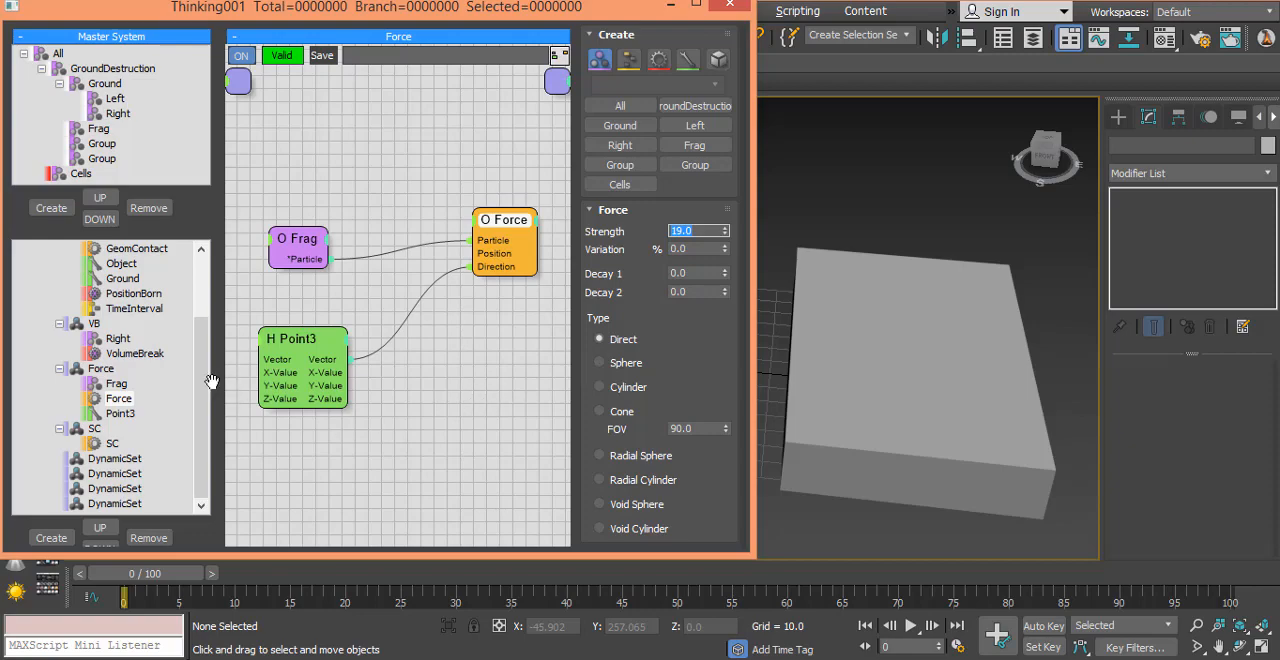
Step: Record the MasterDynamic cache to the framecache folder as a tp_framecache (*.tpc) file named MasterDynamic
scroll(205, 380, "up", 5)
right_click(55, 250)
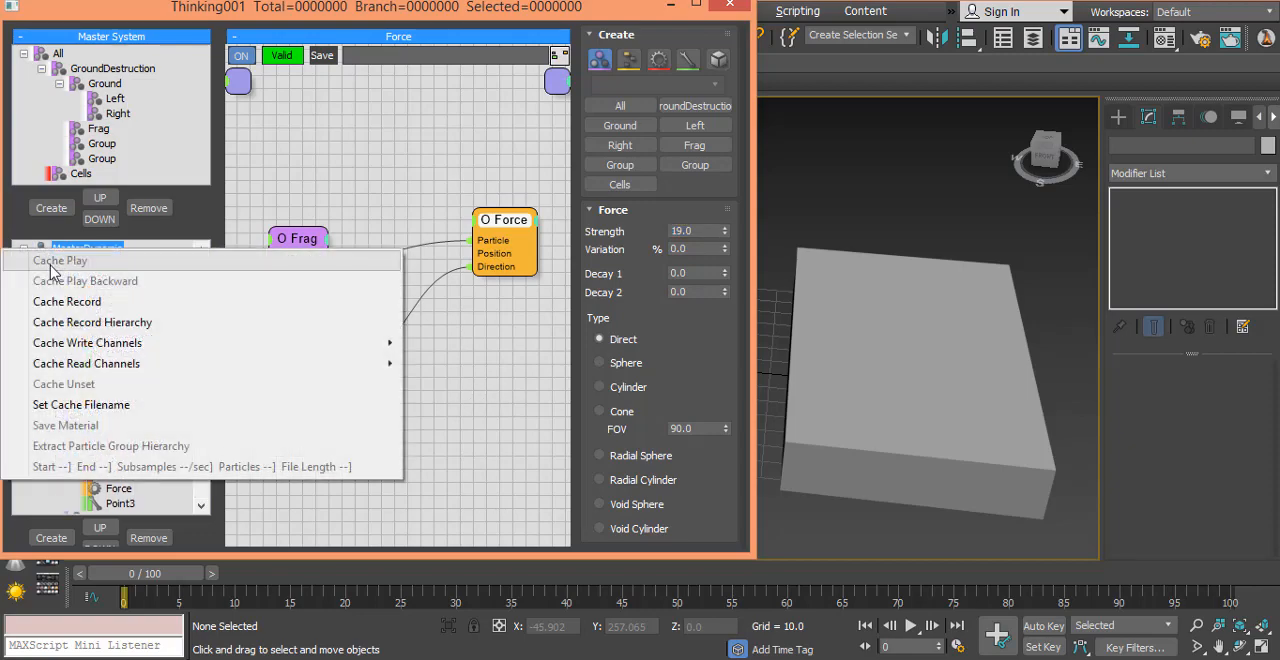
left_click(81, 404)
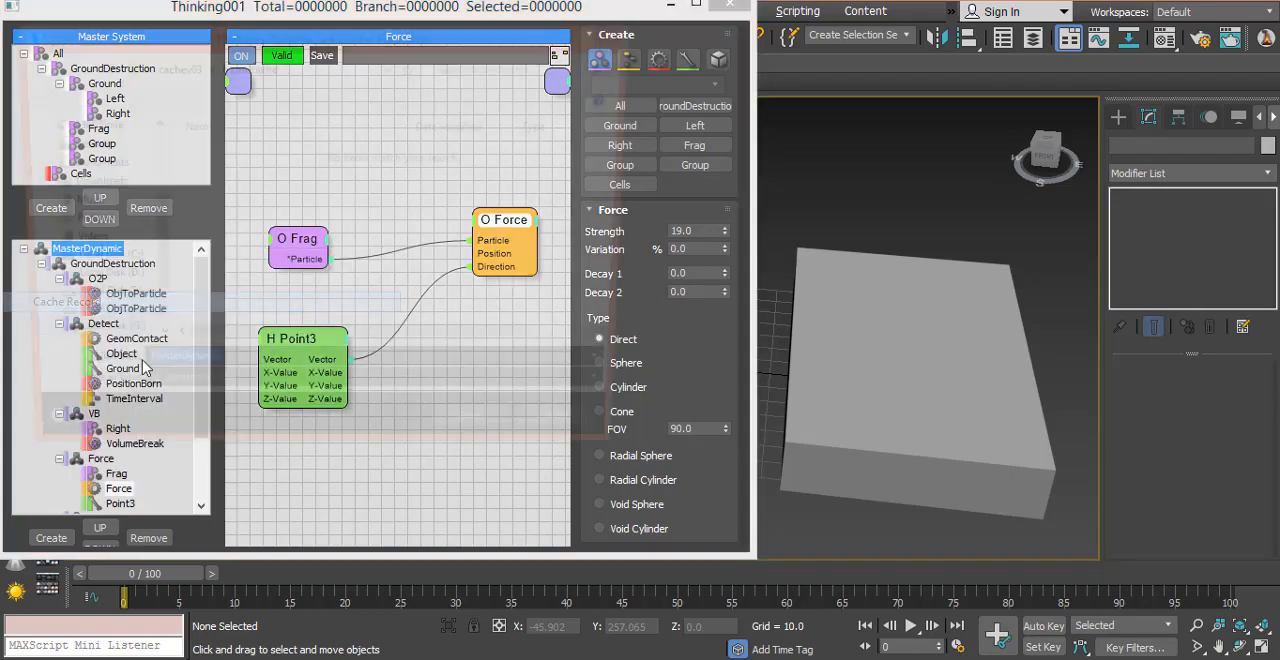
left_click(303, 397)
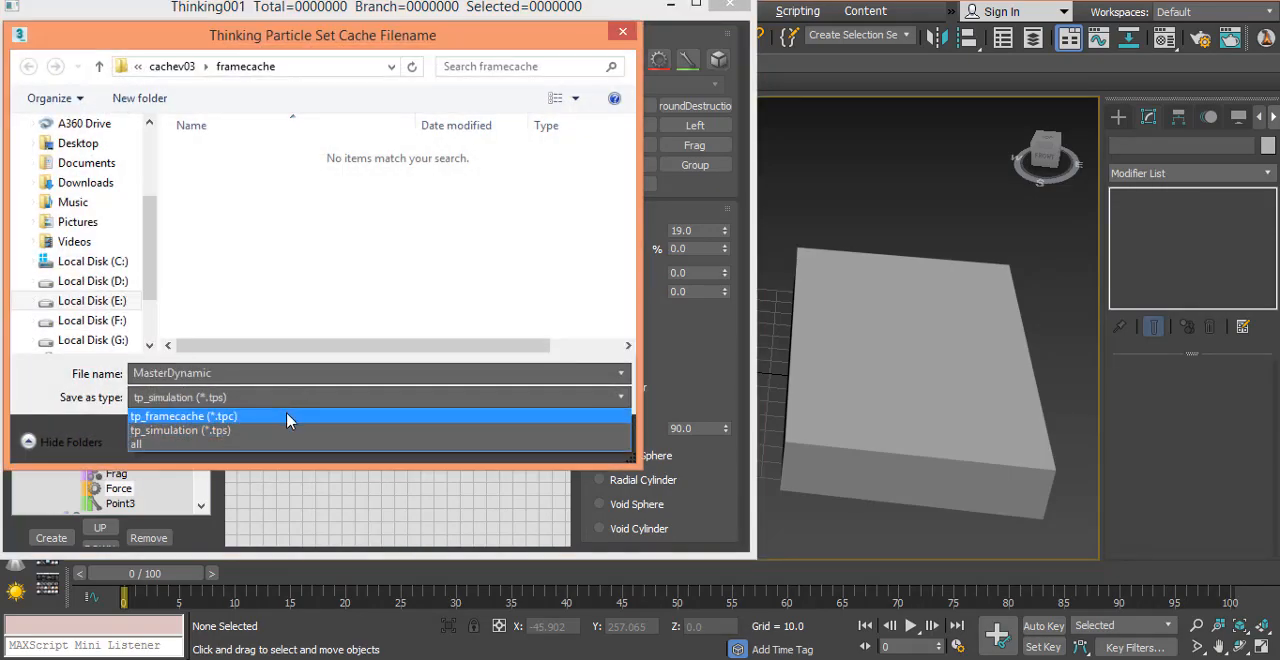
left_click(297, 417)
left_click(456, 442)
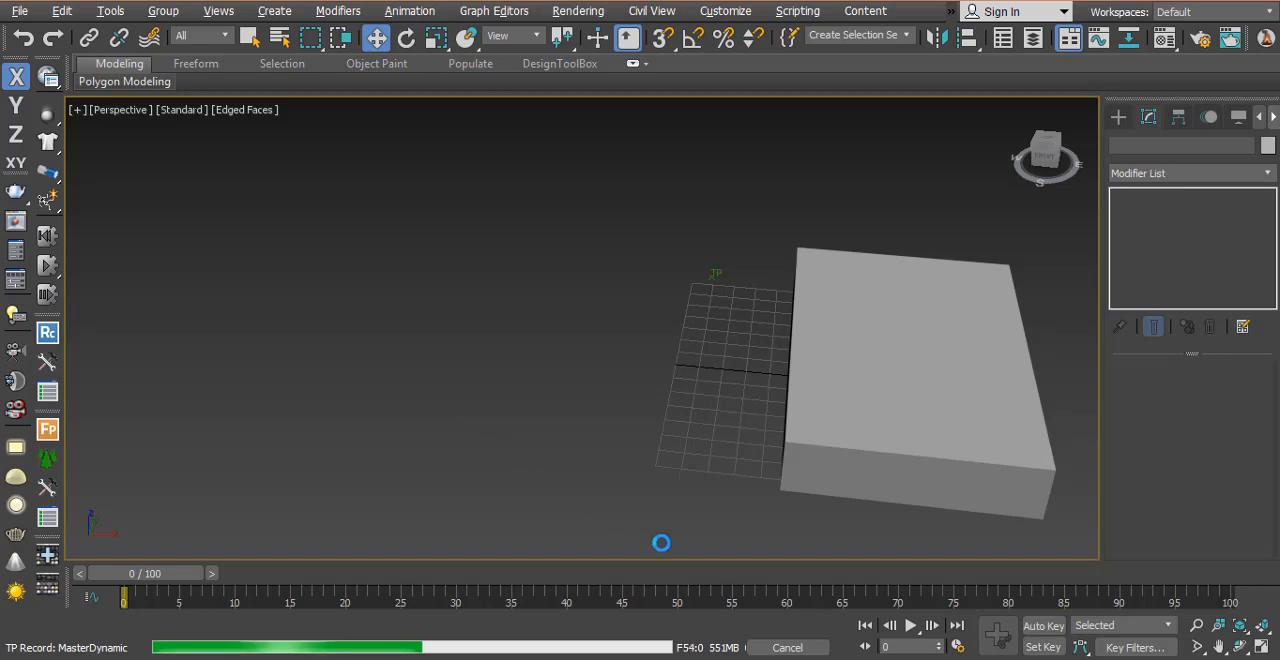
Step: Stop the cache recording at about frame 56 and scrub the timeline to frame 29
left_click(778, 647)
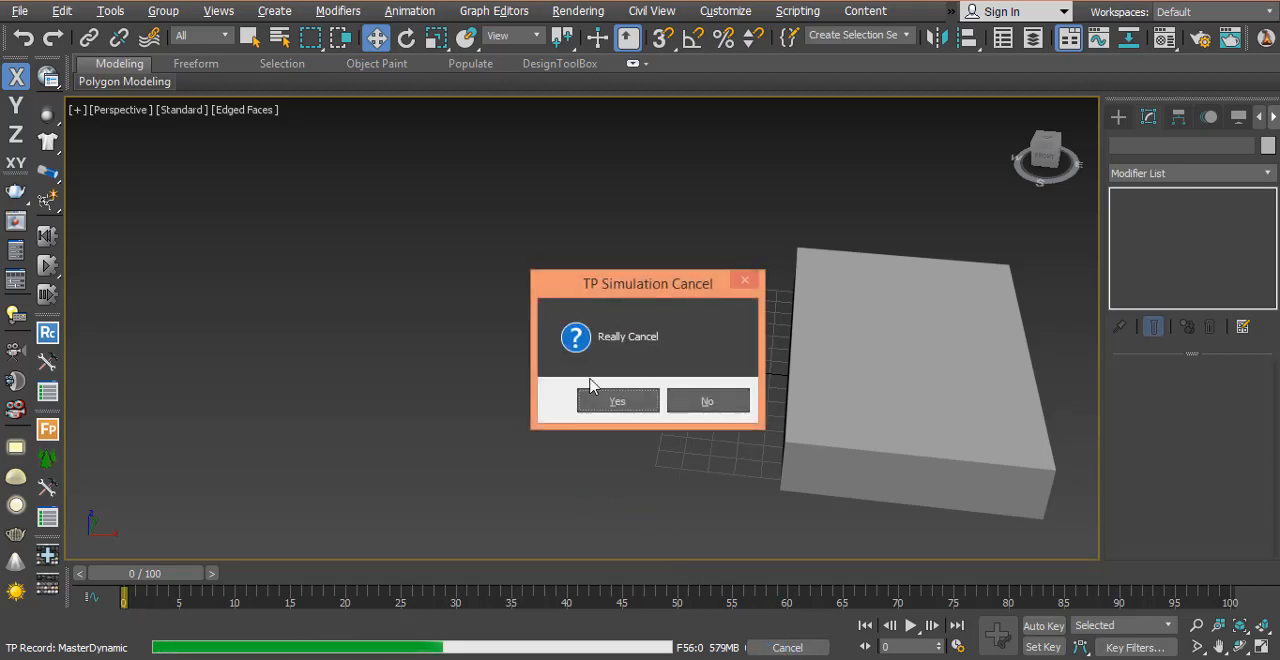
left_click(600, 398)
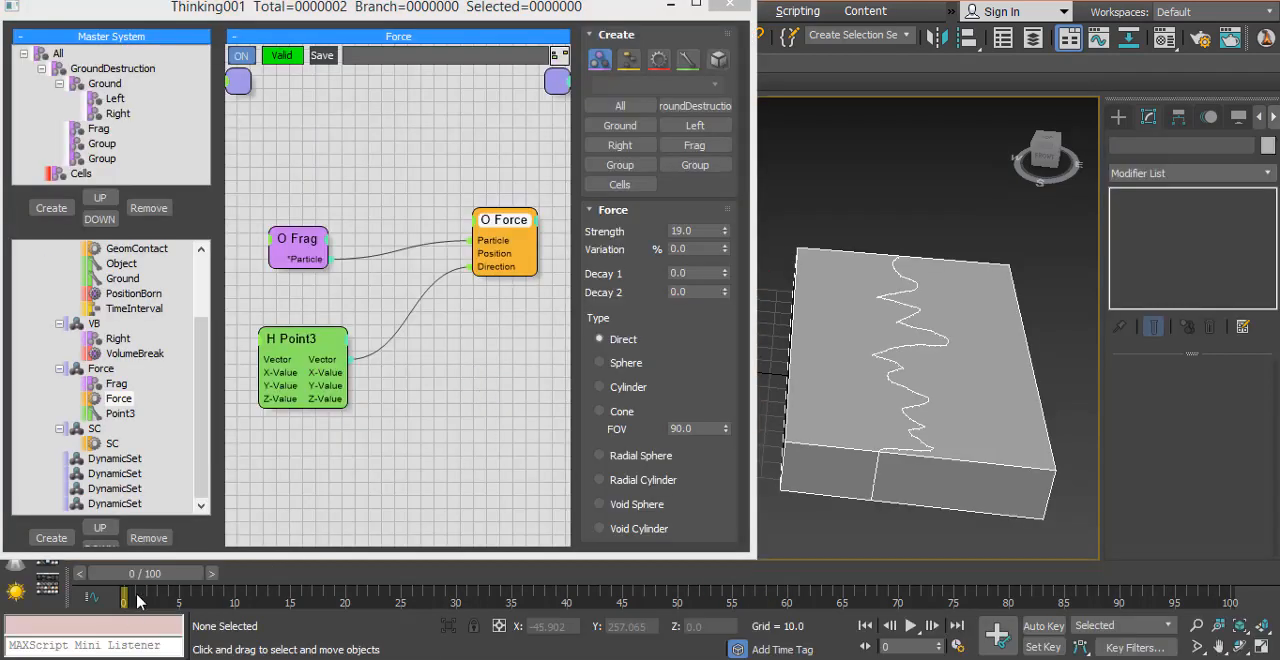
left_click_drag(157, 583, 445, 590)
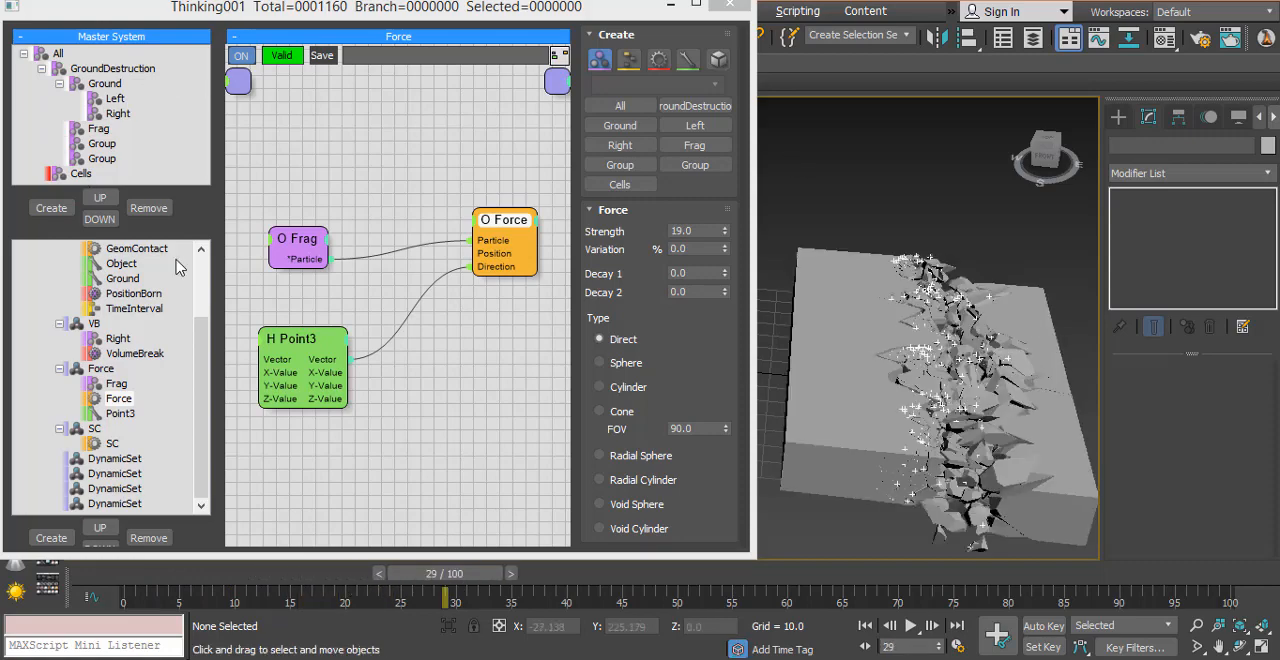
Step: Set the Viewport particle display of MasterDynamic to None
left_click_drag(202, 420, 202, 330)
left_click(118, 249)
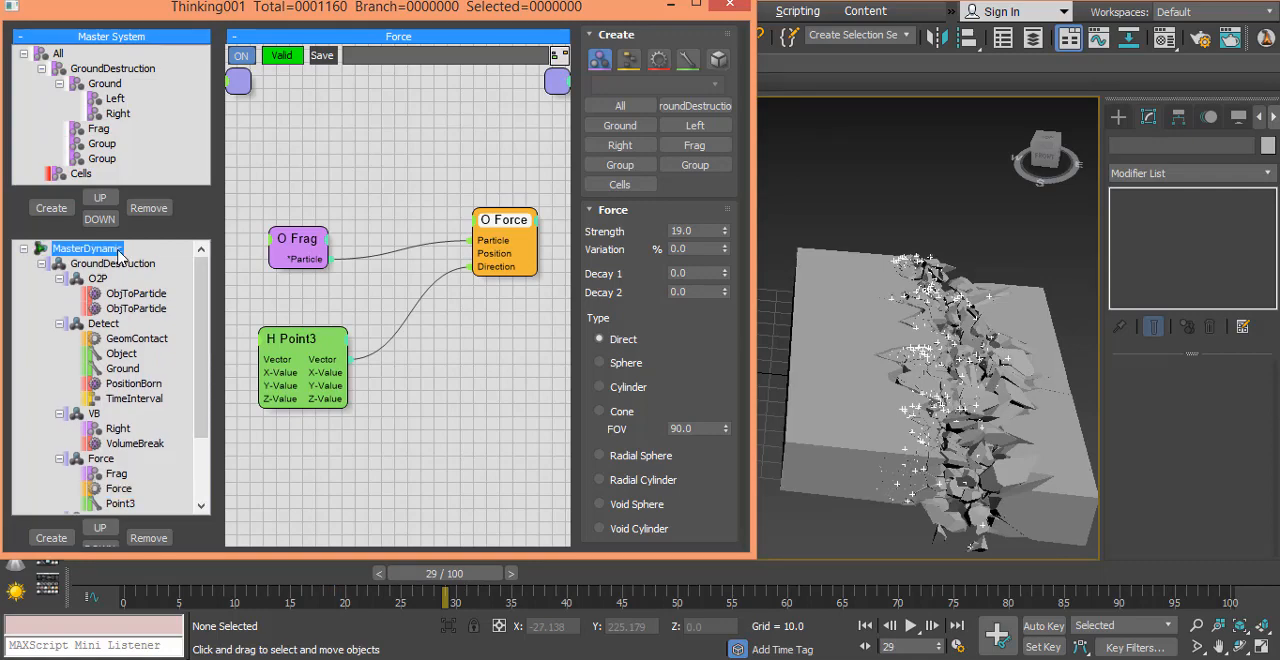
left_click(660, 99)
left_click(670, 118)
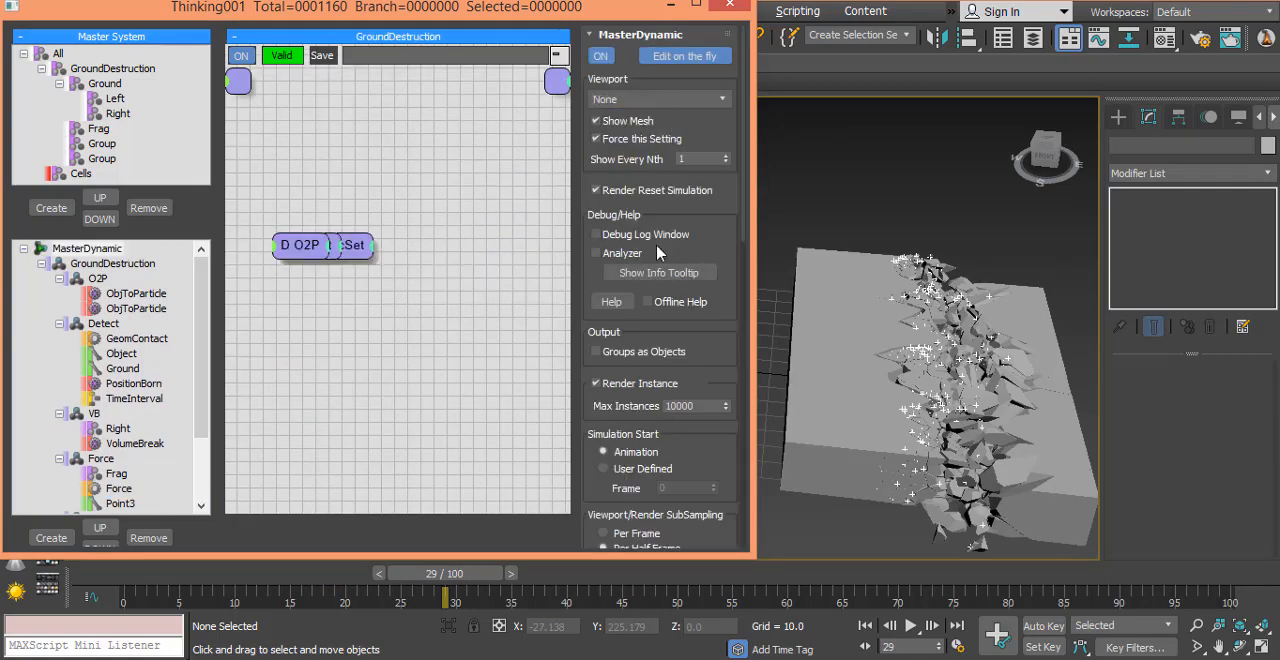
Step: Advance the animation frame by frame from 29 to 35 to examine how the ground fragments move
left_click(515, 577)
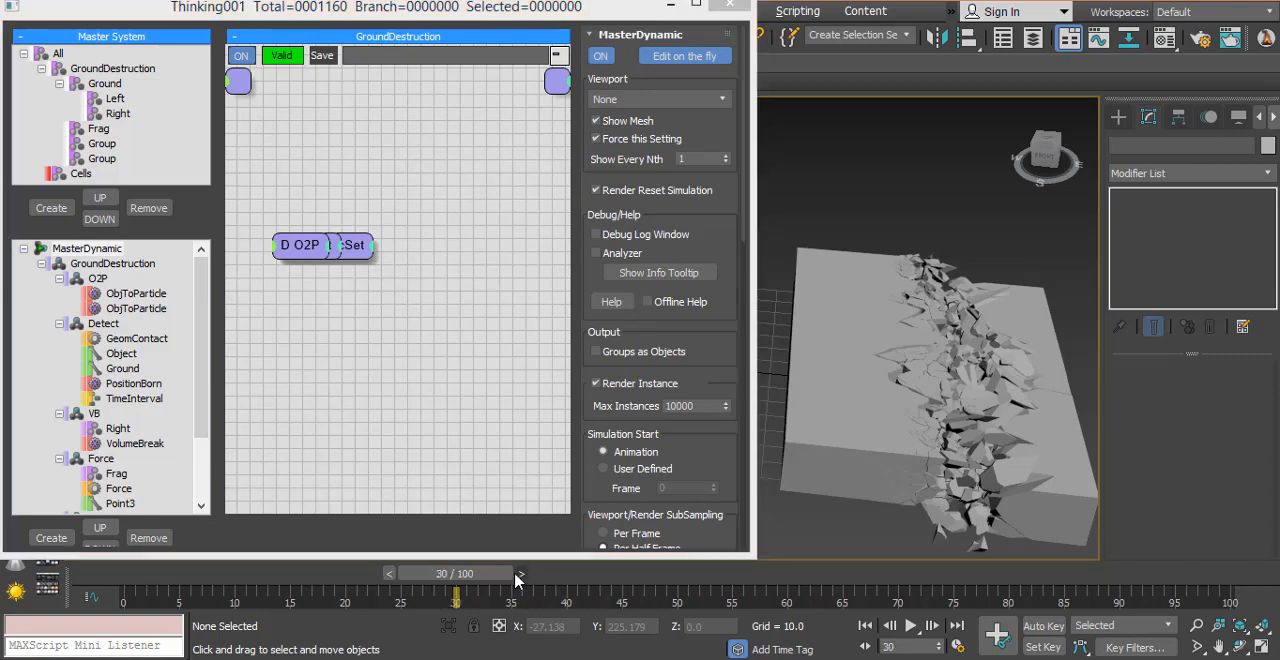
left_click(516, 577)
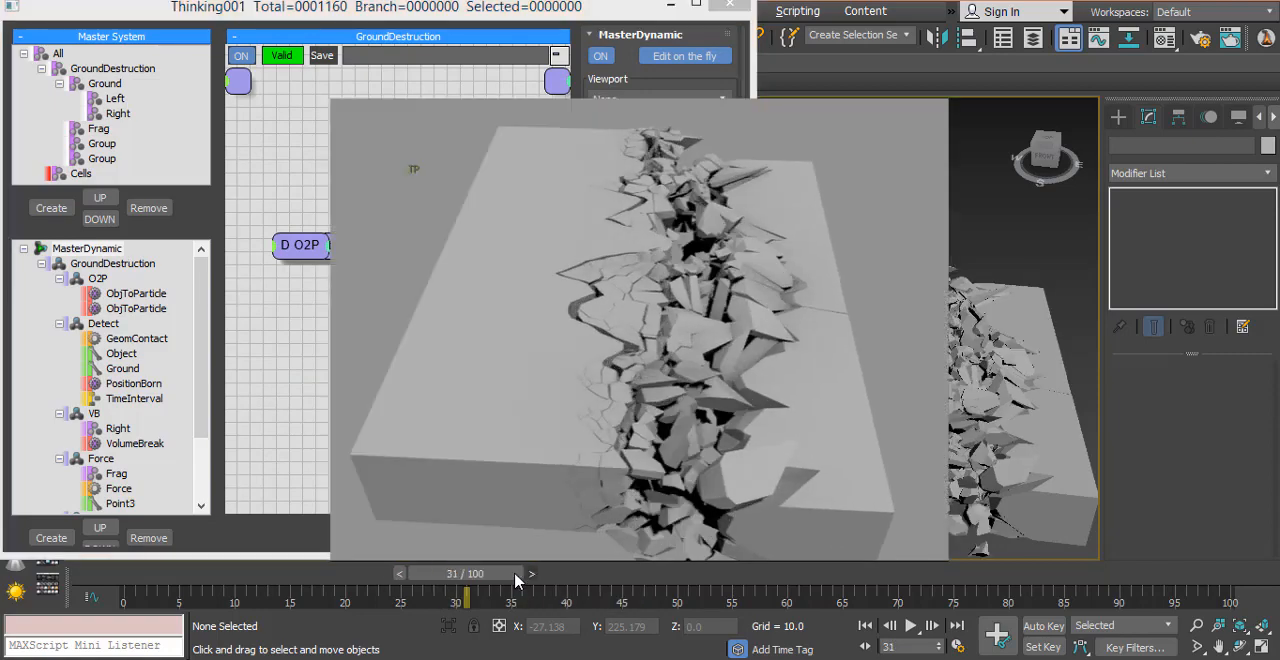
key("period")
key("period")
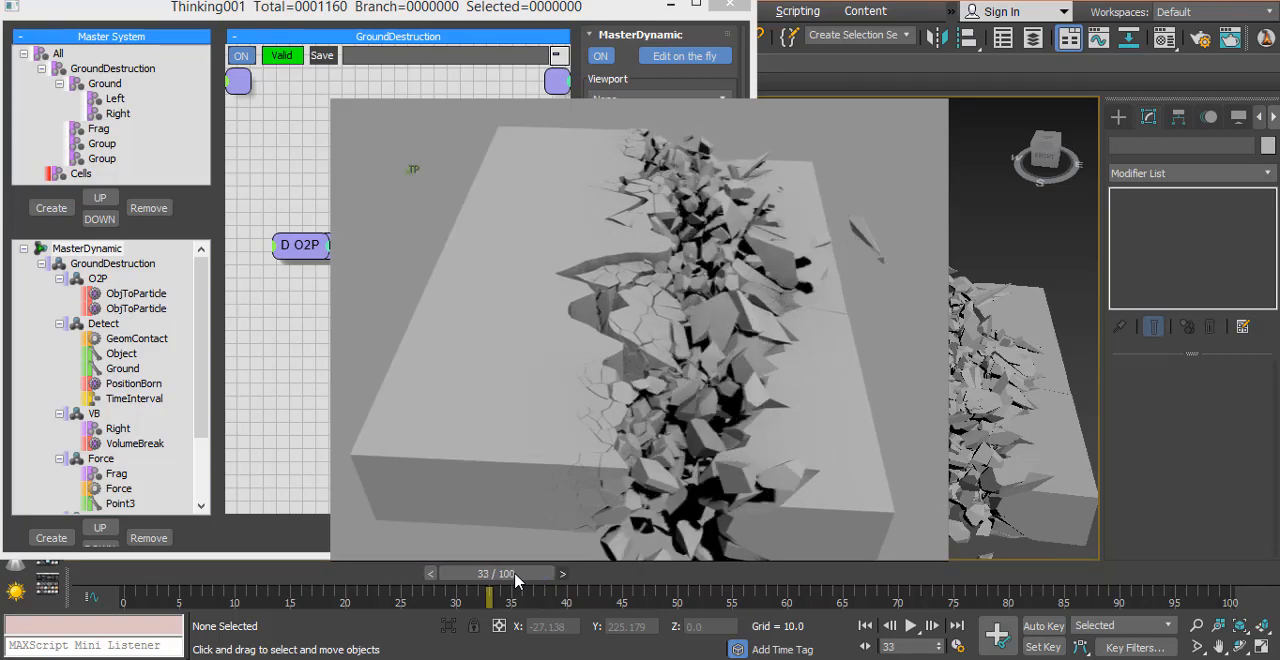
key("period")
key("period")
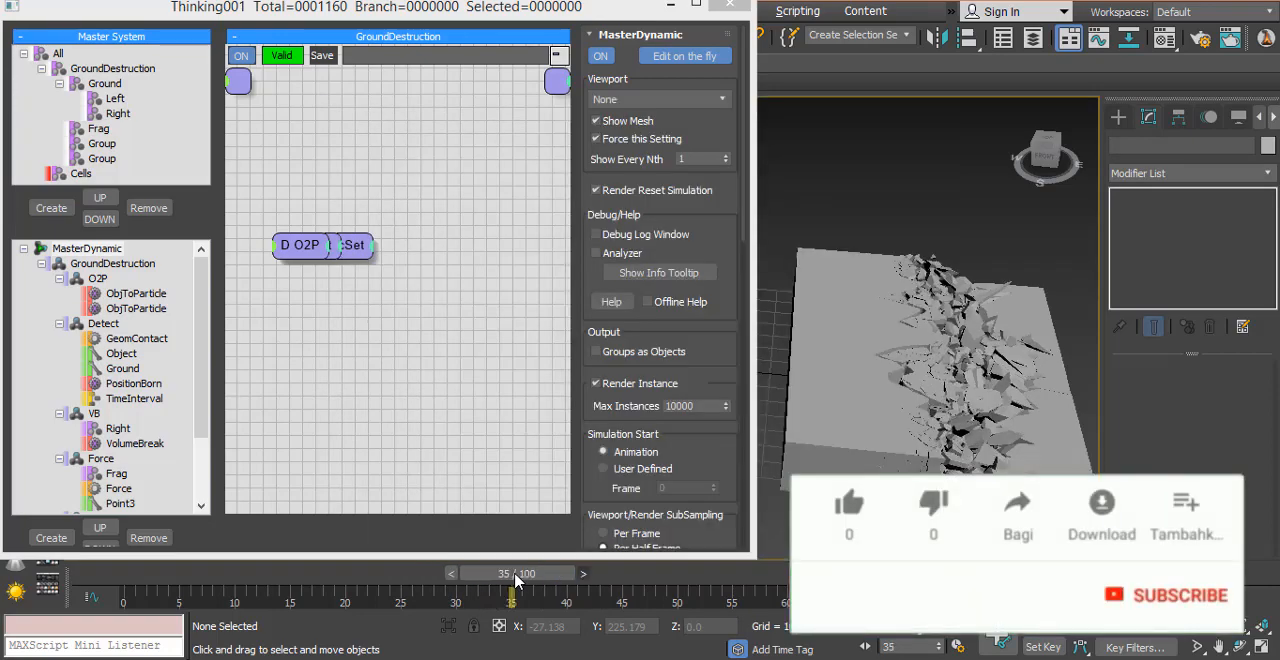